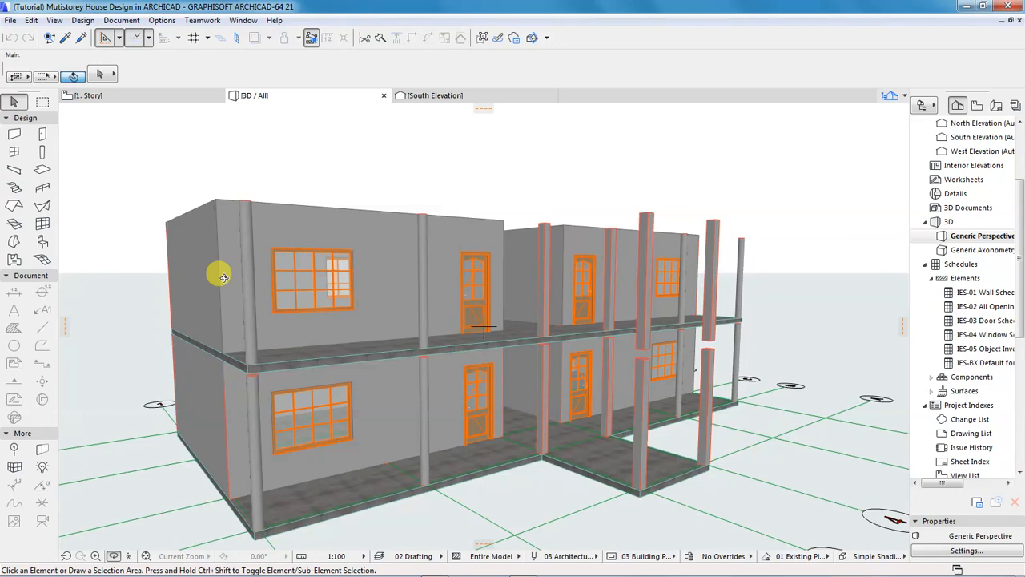
# Leave 3D orbit and show the 0. Ground Floor plan zoomed onto the stair bay.
pyautogui.click(224, 276)
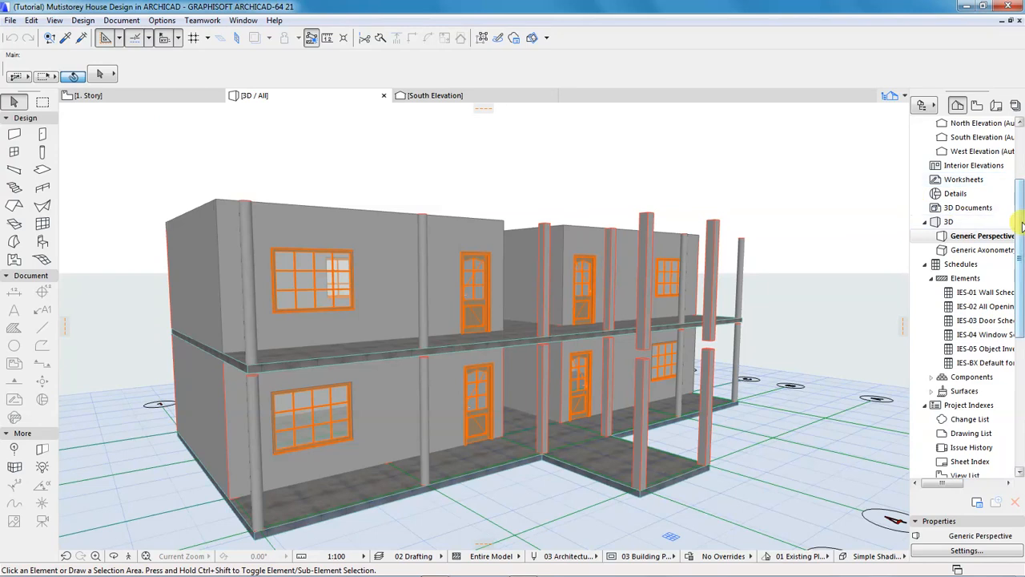
pyautogui.scroll(3, 1019, 171)
pyautogui.scroll(1, 1019, 170)
pyautogui.doubleClick(973, 166)
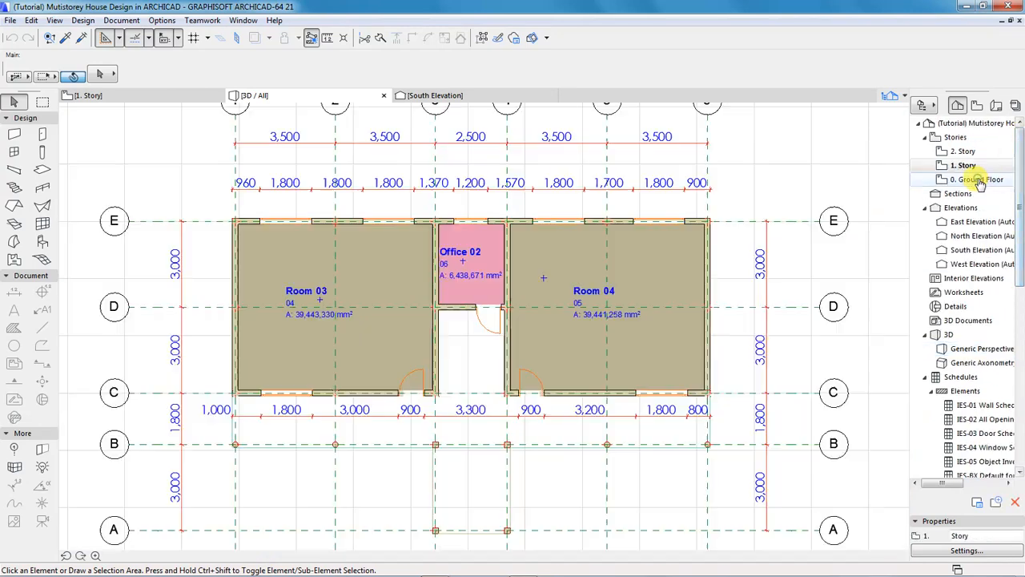
pyautogui.doubleClick(979, 180)
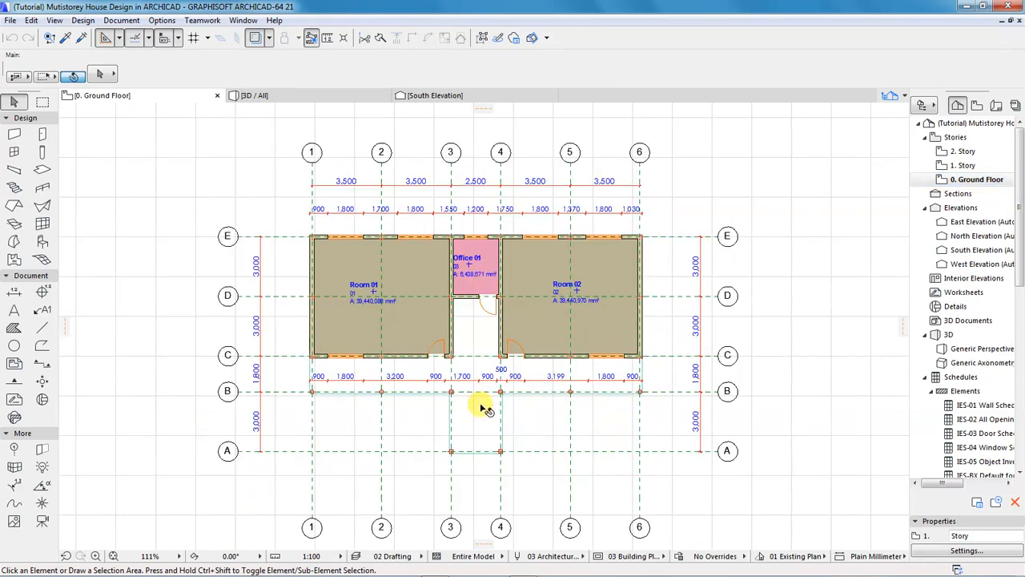
pyautogui.scroll(3, 469, 447)
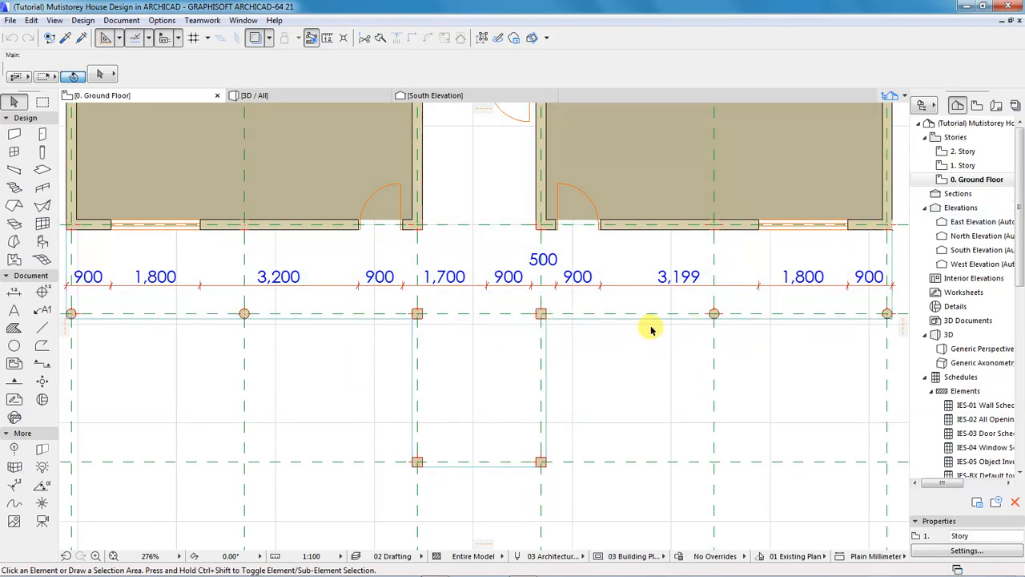
pyautogui.click(466, 415)
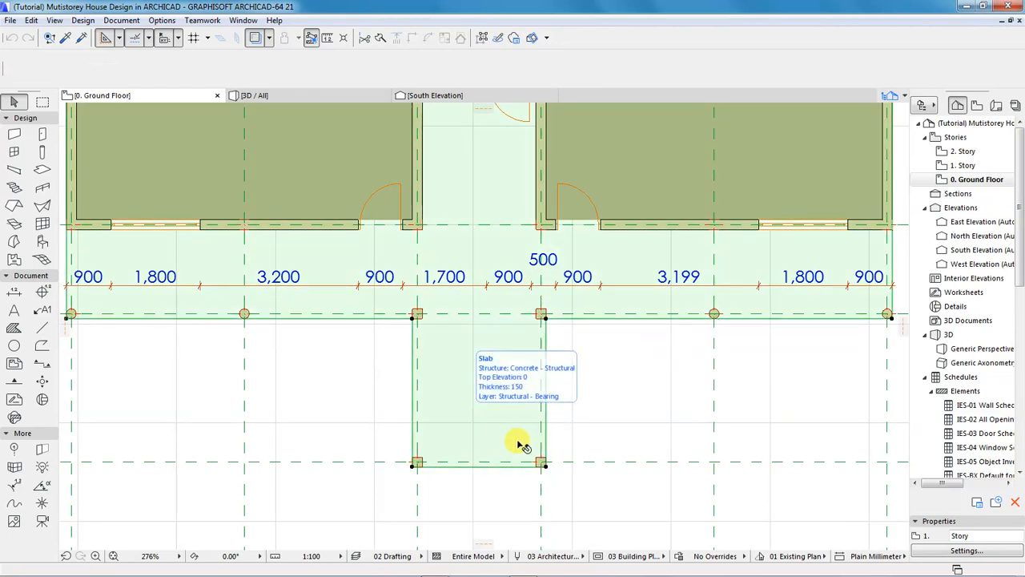
pyautogui.click(581, 432)
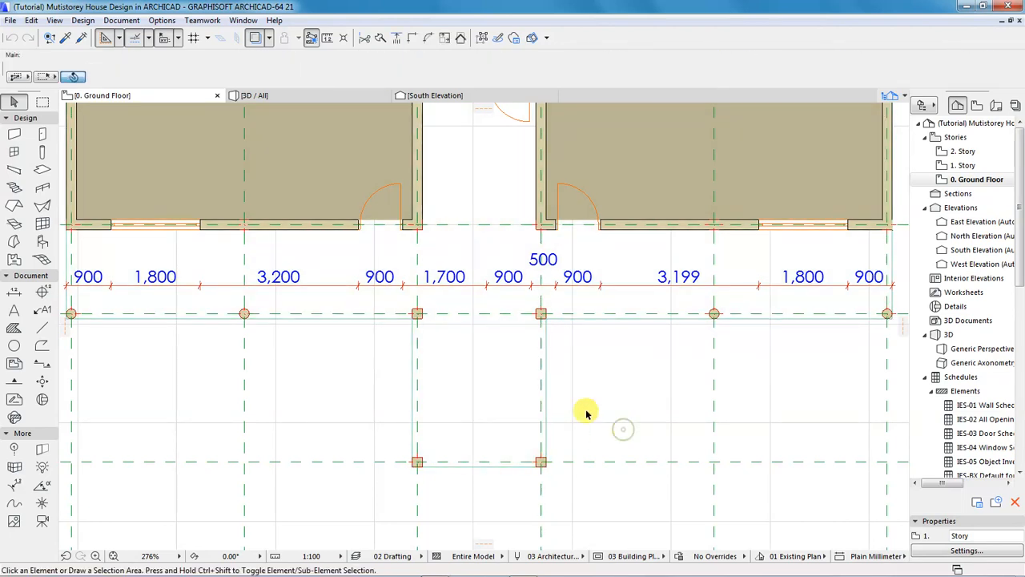
# Draw a 2500 mm line between grids 3 and 4, plus a vertical line up from its midpoint.
pyautogui.click(42, 327)
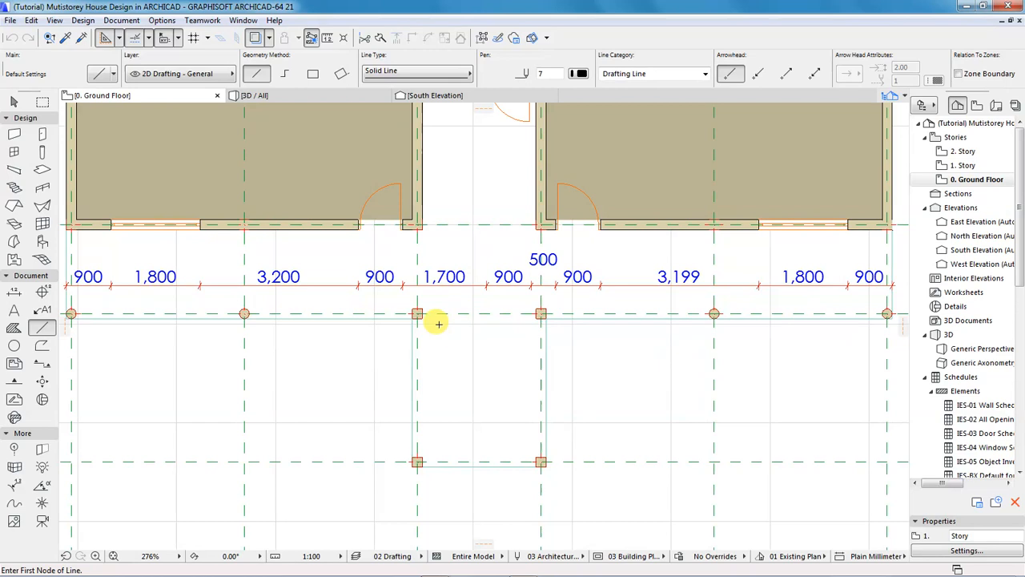
pyautogui.scroll(3, 432, 318)
pyautogui.click(411, 418)
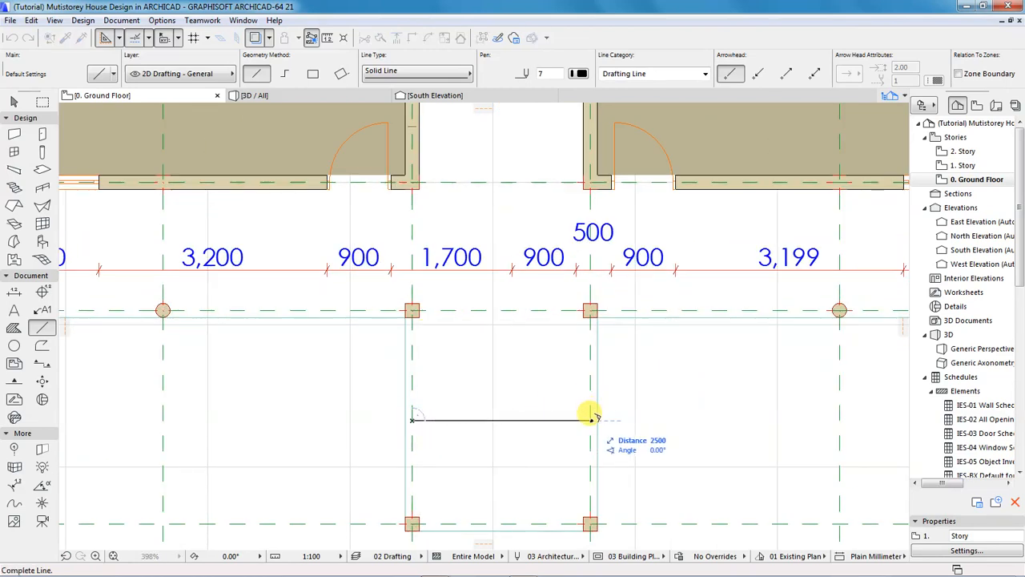
pyautogui.click(590, 418)
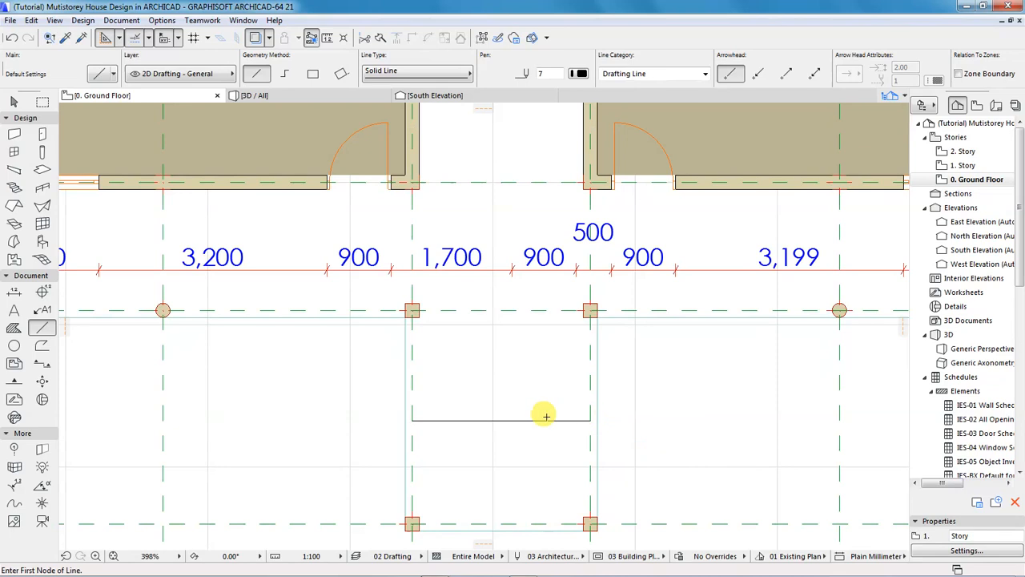
pyautogui.click(498, 418)
pyautogui.click(503, 358)
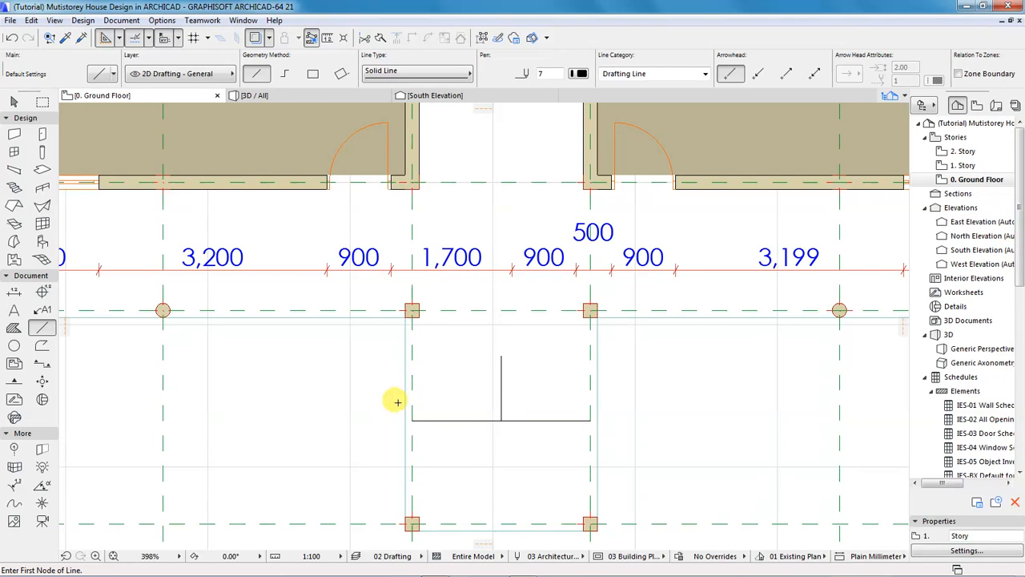
pyautogui.click(14, 292)
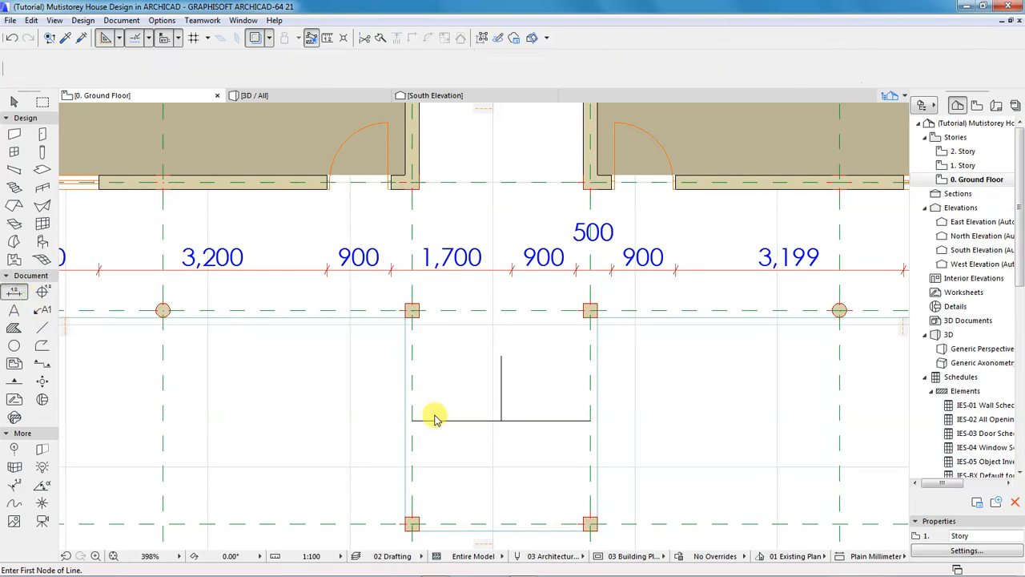
pyautogui.click(411, 420)
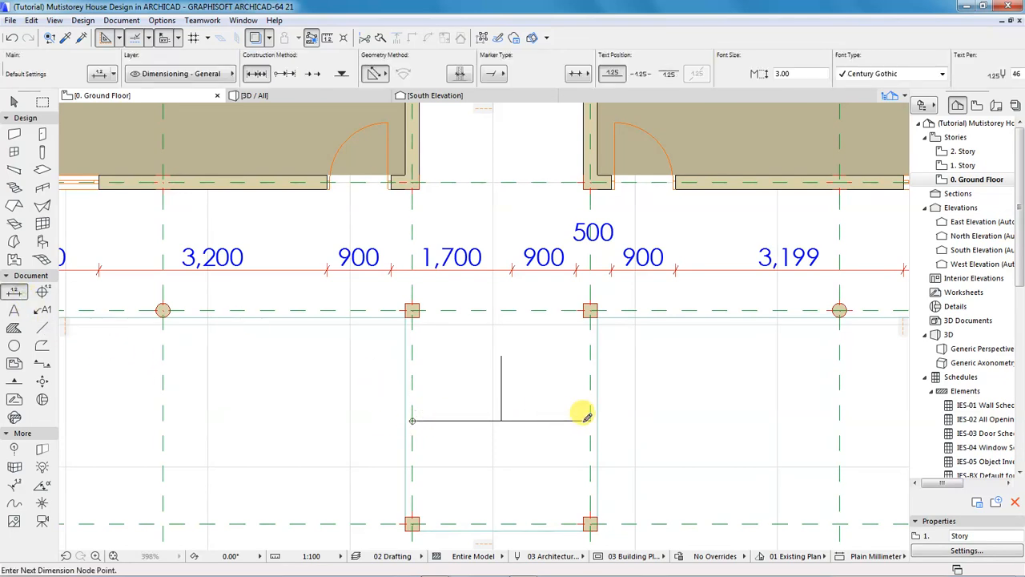
pyautogui.click(590, 420)
pyautogui.doubleClick(523, 386)
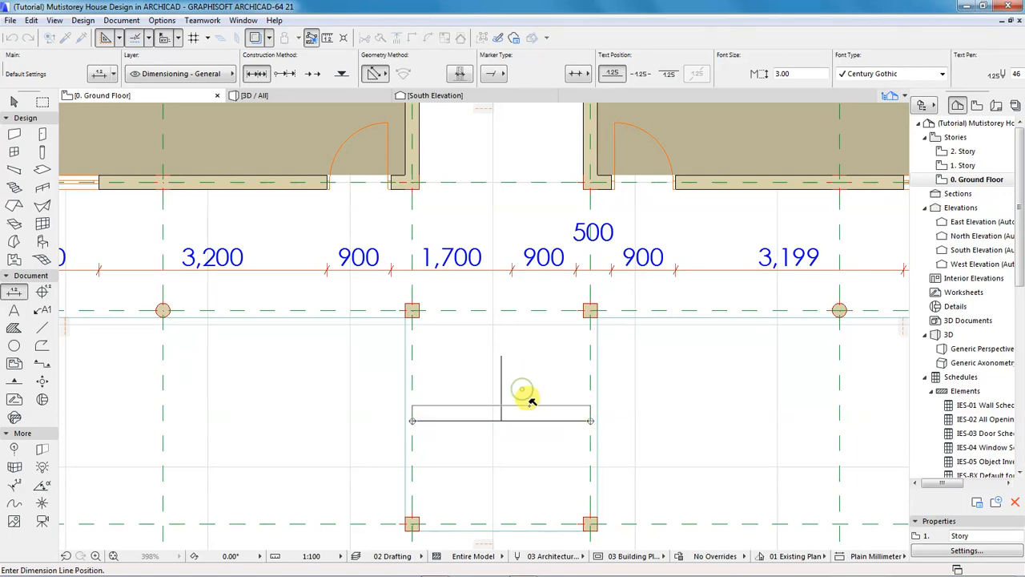
pyautogui.click(528, 406)
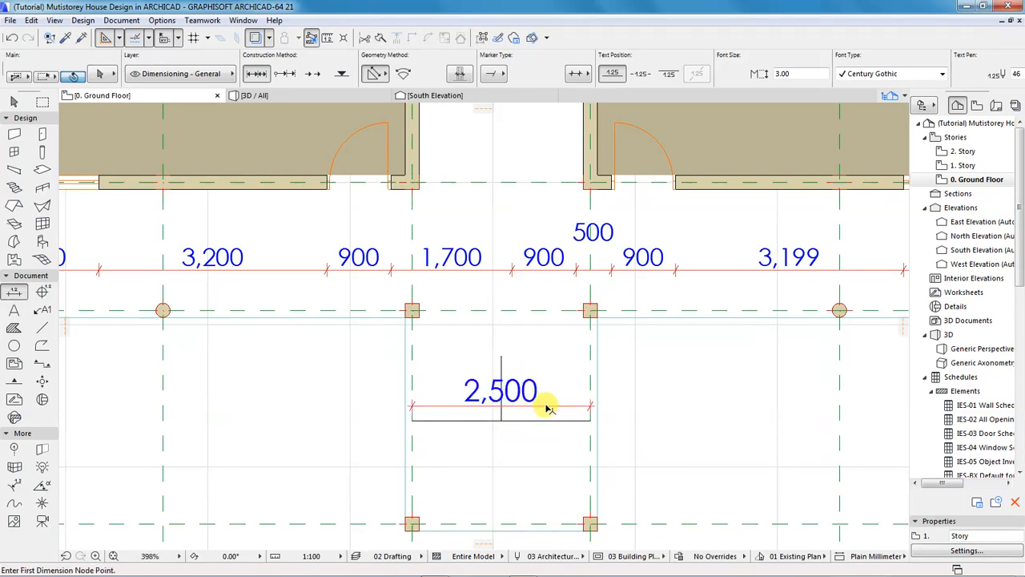
pyautogui.keyDown('shift'); pyautogui.click(546, 407); pyautogui.keyUp('shift')
pyautogui.press('Delete')
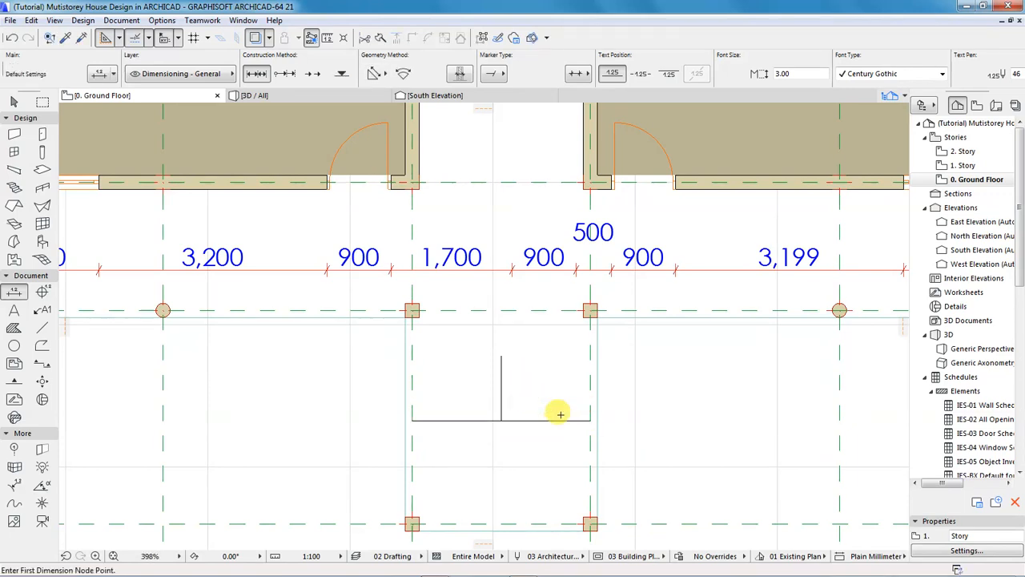
pyautogui.scroll(3, 559, 408)
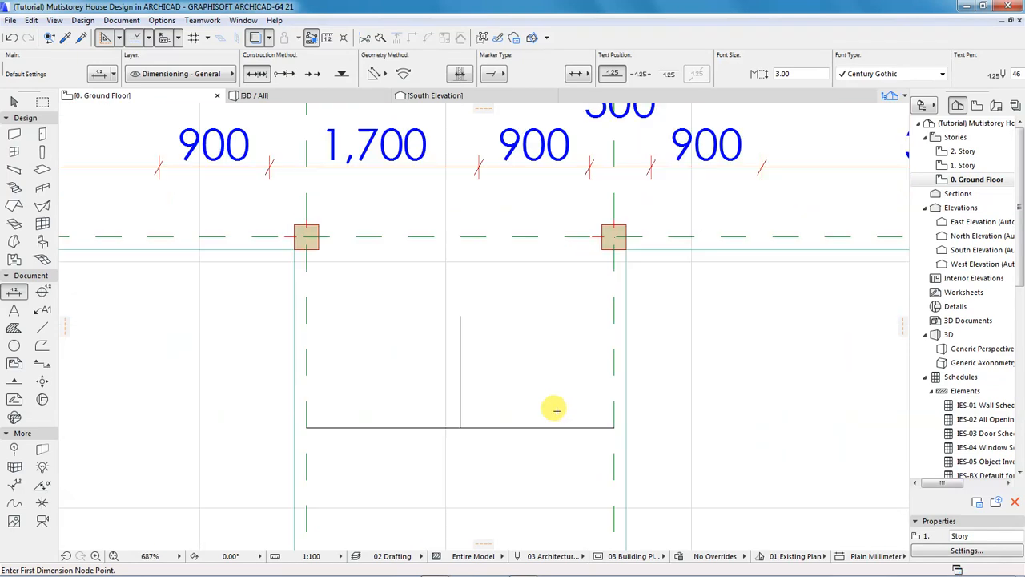
pyautogui.click(613, 366)
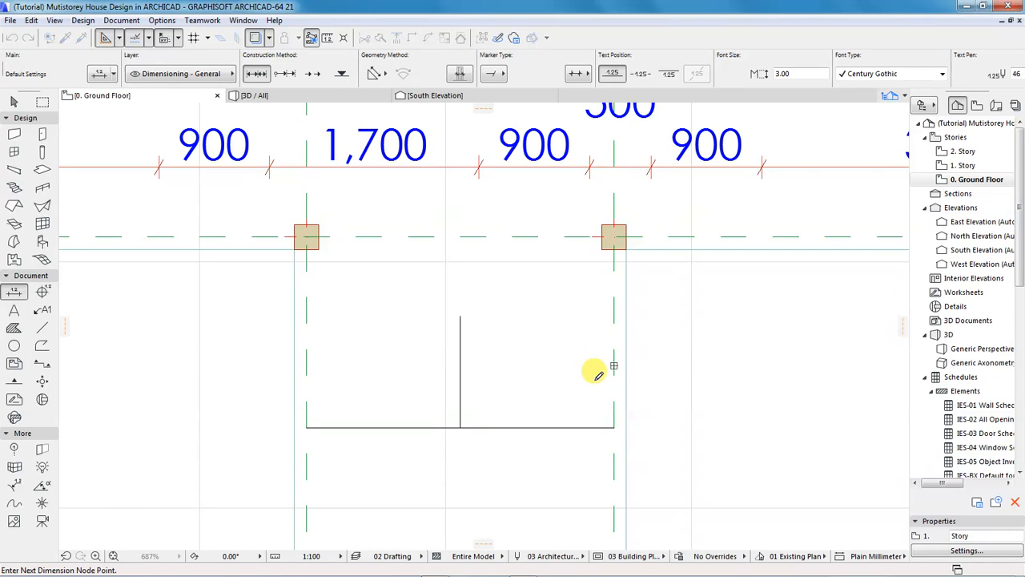
pyautogui.press('Escape')
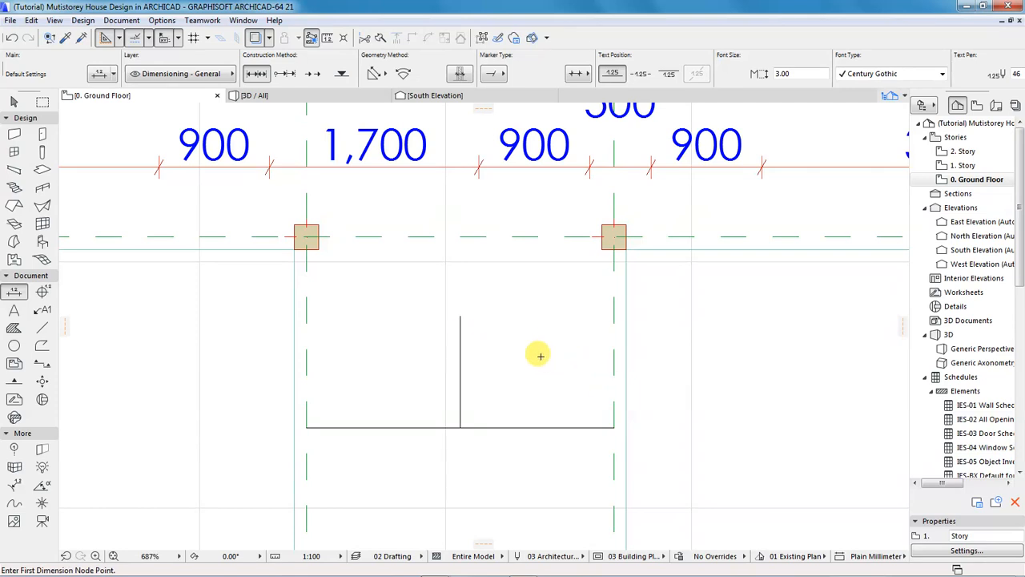
pyautogui.click(41, 327)
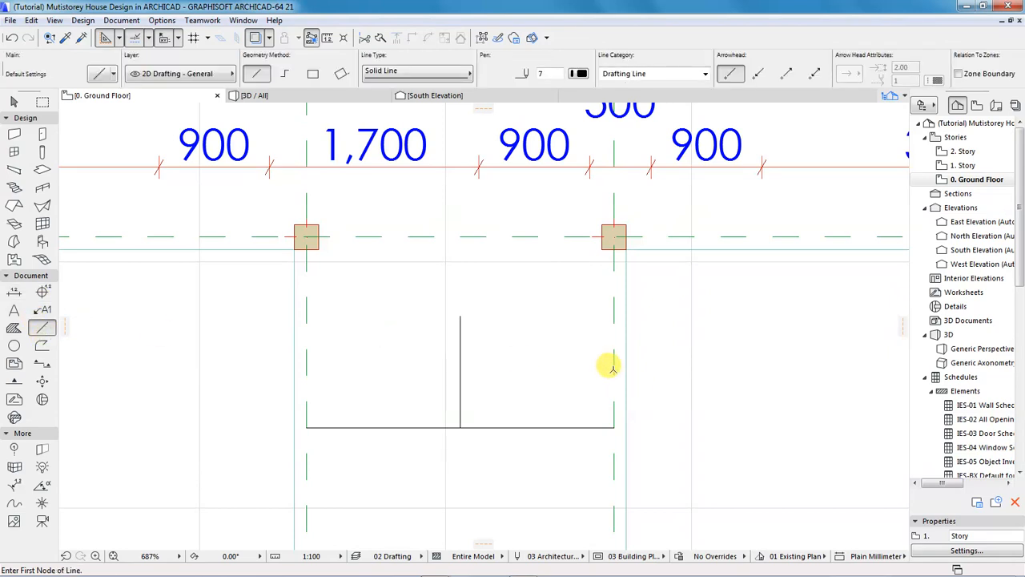
# Draw two 1200 mm lines from the right grid line and a vertical line up to the grid axis.
pyautogui.click(613, 369)
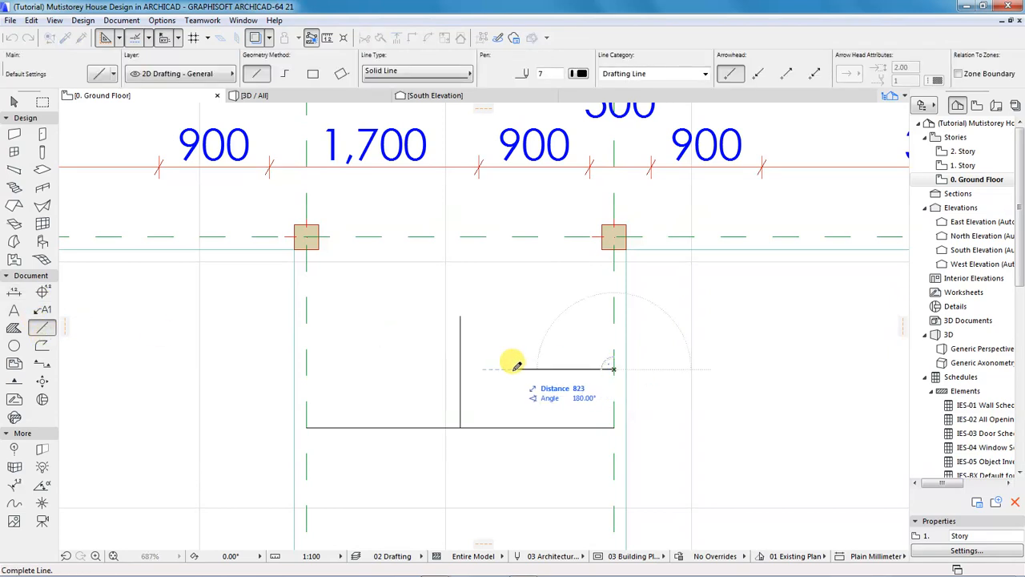
pyautogui.write('12')
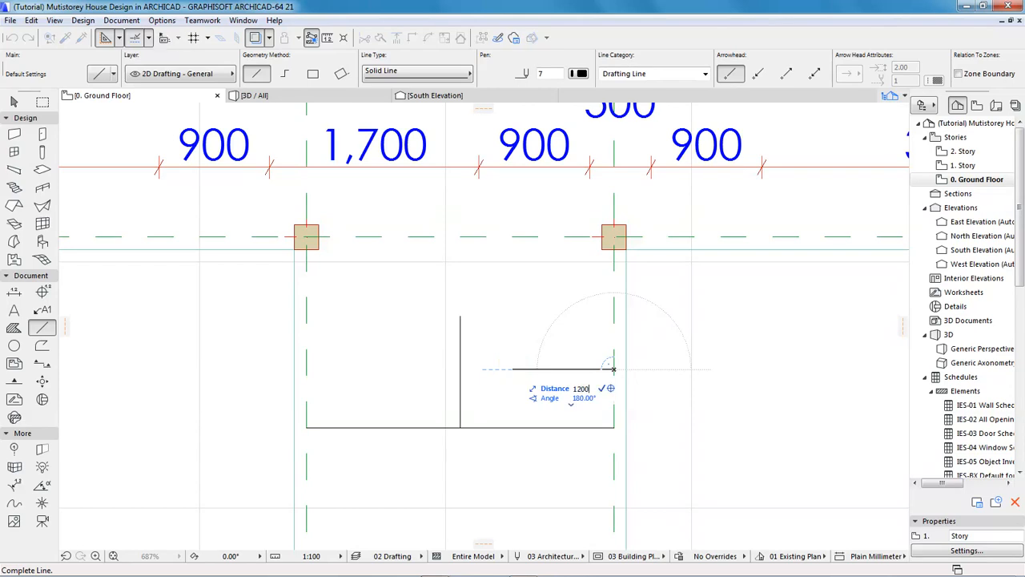
pyautogui.write('00')
pyautogui.press('Return')
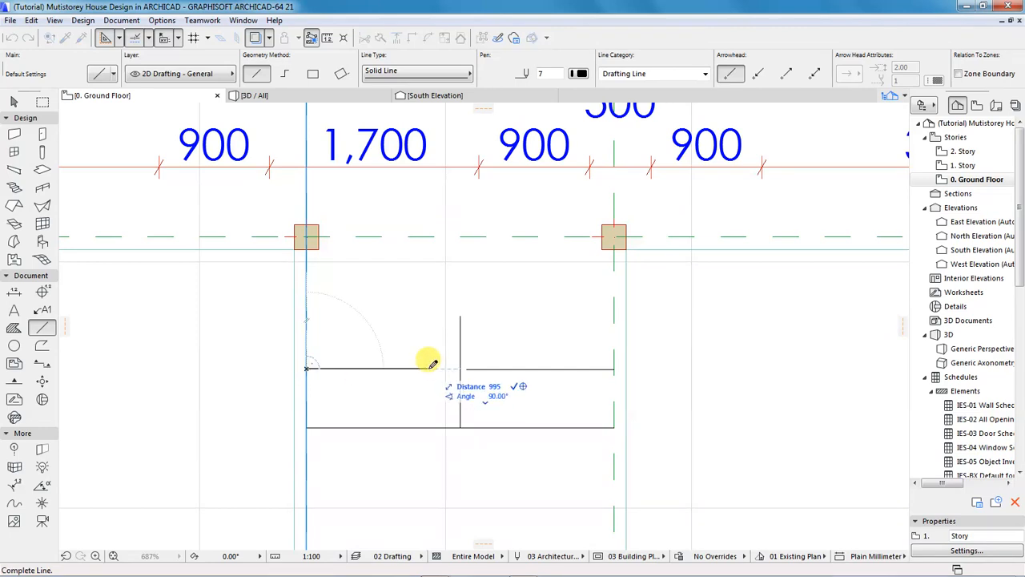
pyautogui.write('1200')
pyautogui.press('Return')
pyautogui.click(453, 368)
pyautogui.click(453, 237)
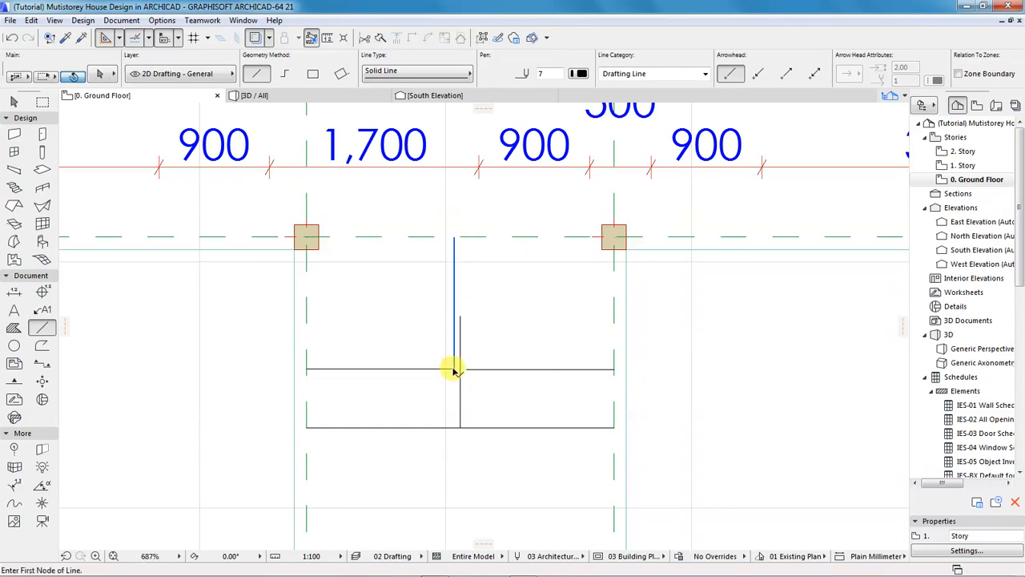
# Stretch the new vertical line's bottom end down through the stair bay.
pyautogui.keyDown('shift'); pyautogui.click(449, 340); pyautogui.keyUp('shift')
pyautogui.scroll(-4, 449, 340)
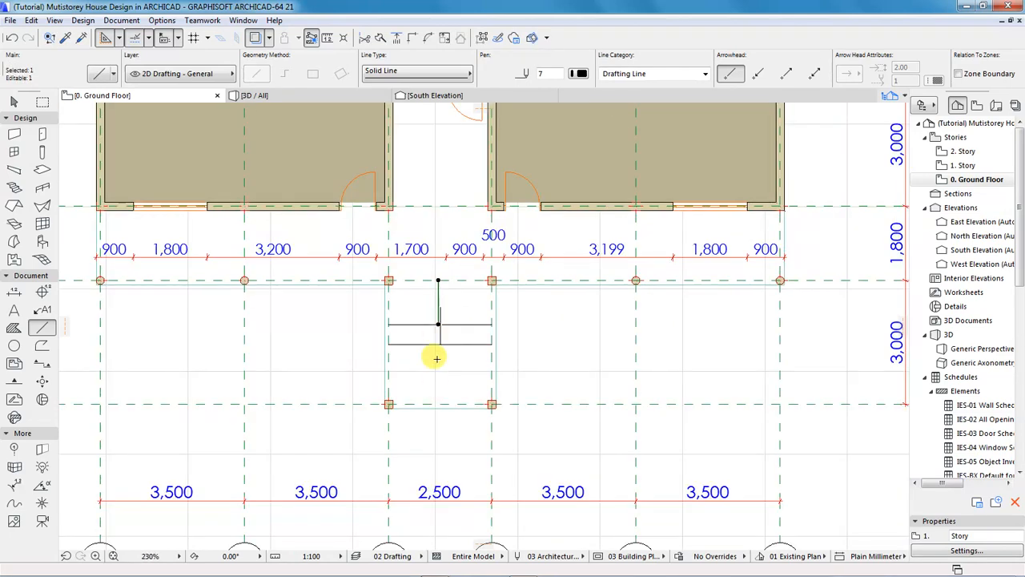
pyautogui.scroll(3, 436, 385)
pyautogui.click(442, 333)
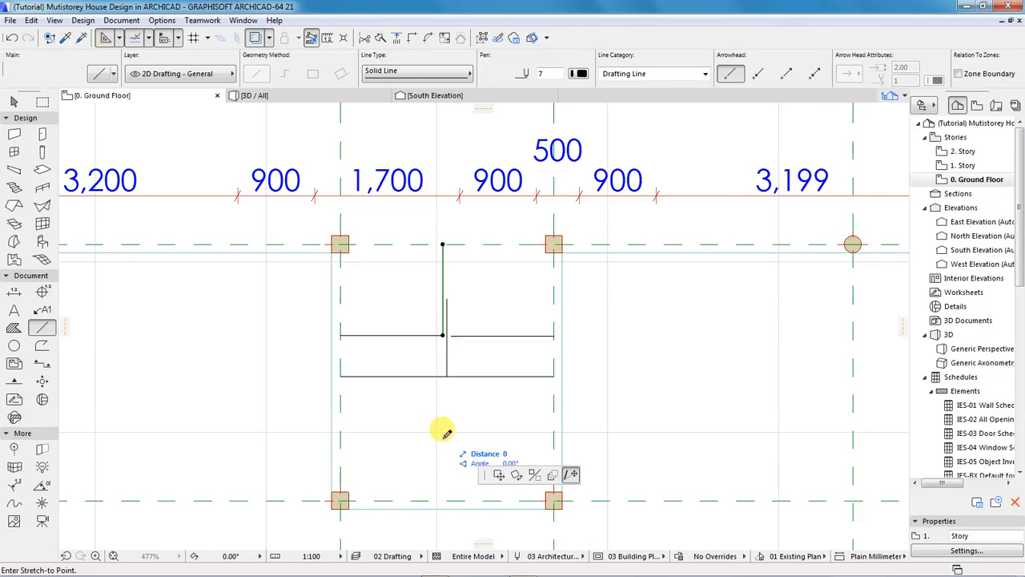
pyautogui.click(460, 417)
pyautogui.press('Escape')
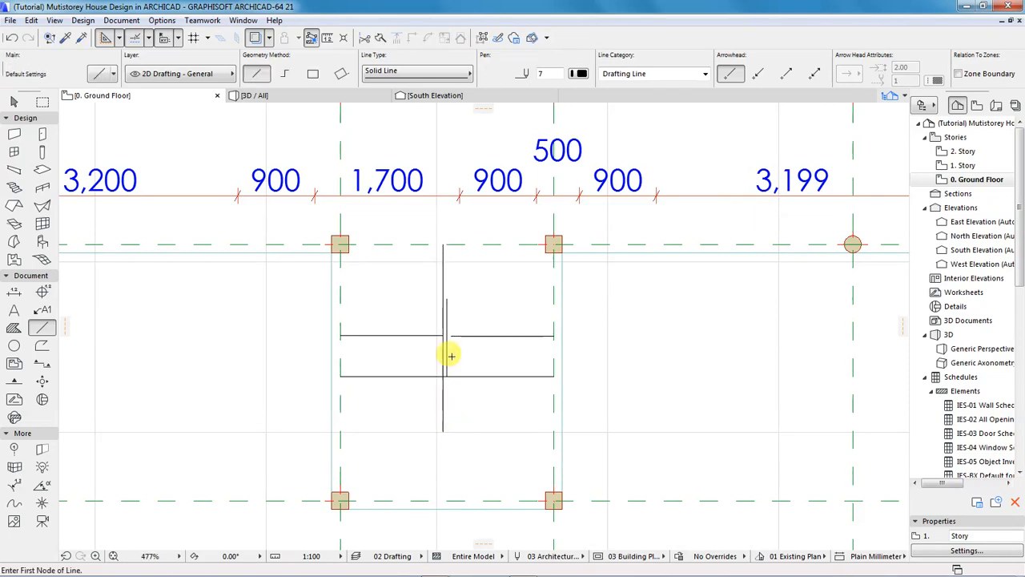
# Draw a short vertical line, then delete it together with the left and right horizontal lines.
pyautogui.click(451, 335)
pyautogui.click(451, 243)
pyautogui.keyDown('shift'); pyautogui.click(446, 319); pyautogui.keyUp('shift')
pyautogui.press('Escape')
pyautogui.scroll(2, 453, 367)
pyautogui.keyDown('shift'); pyautogui.click(441, 288); pyautogui.keyUp('shift')
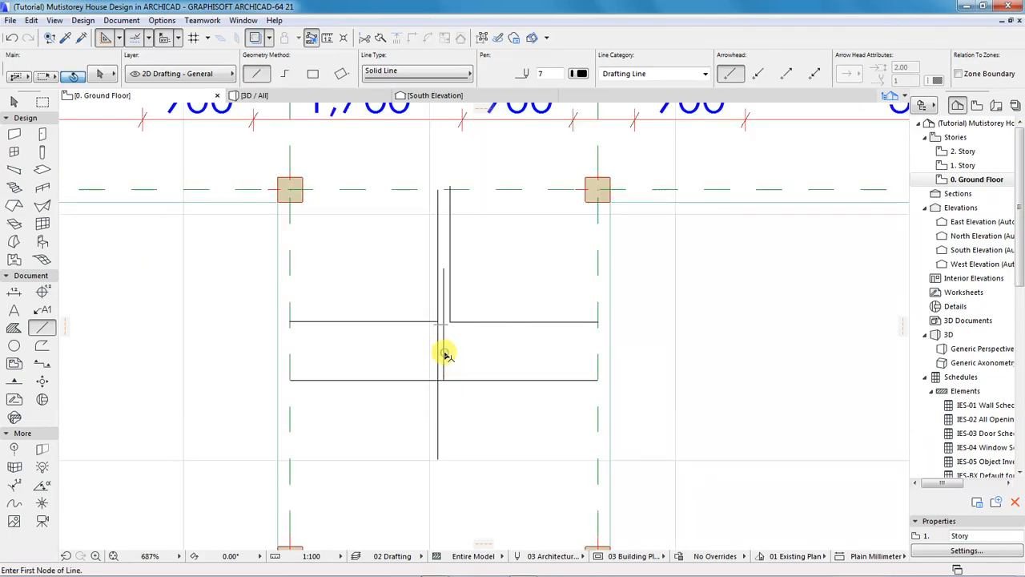
pyautogui.keyDown('shift'); pyautogui.click(398, 321); pyautogui.keyUp('shift')
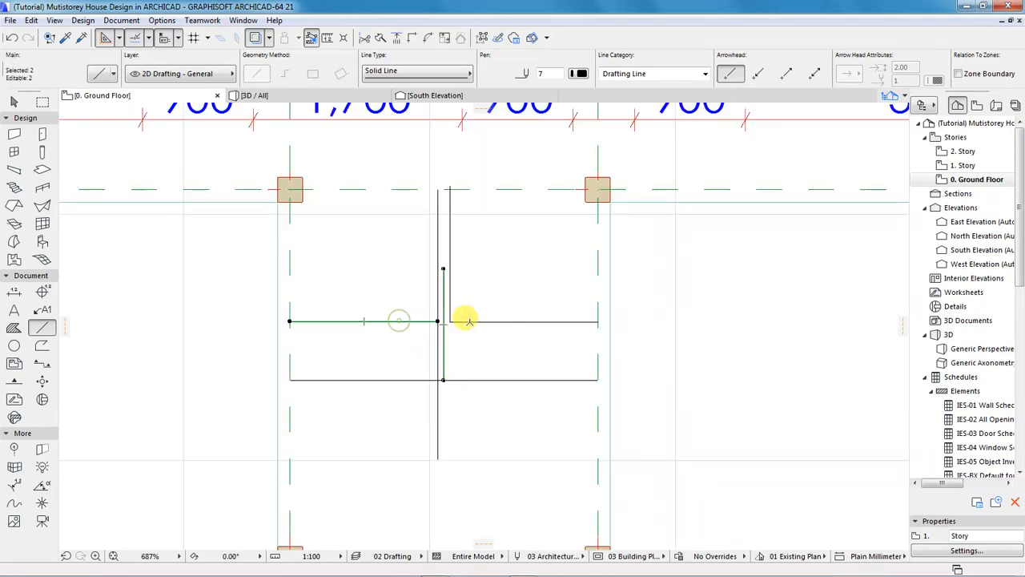
pyautogui.keyDown('shift'); pyautogui.click(479, 321); pyautogui.keyUp('shift')
pyautogui.press('Delete')
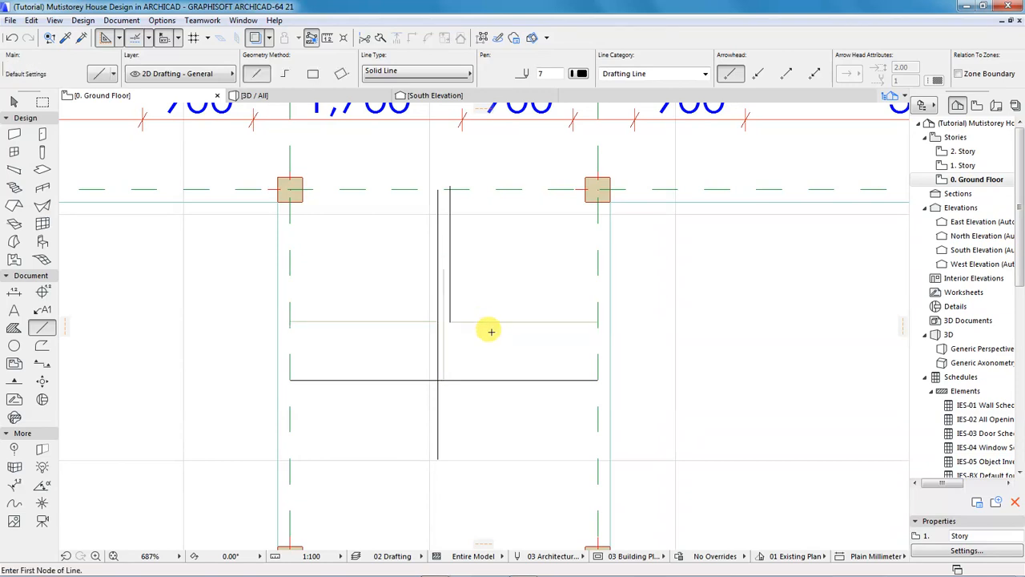
# Stretch the stair-bay vertical line down past the lower wall line.
pyautogui.keyDown('shift'); pyautogui.click(449, 289); pyautogui.keyUp('shift')
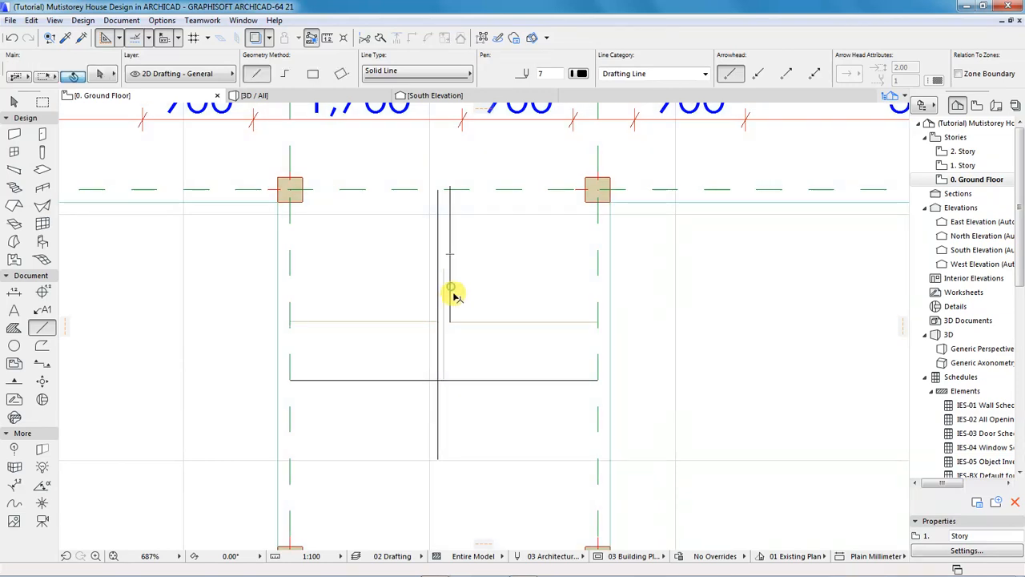
pyautogui.click(449, 321)
pyautogui.click(449, 460)
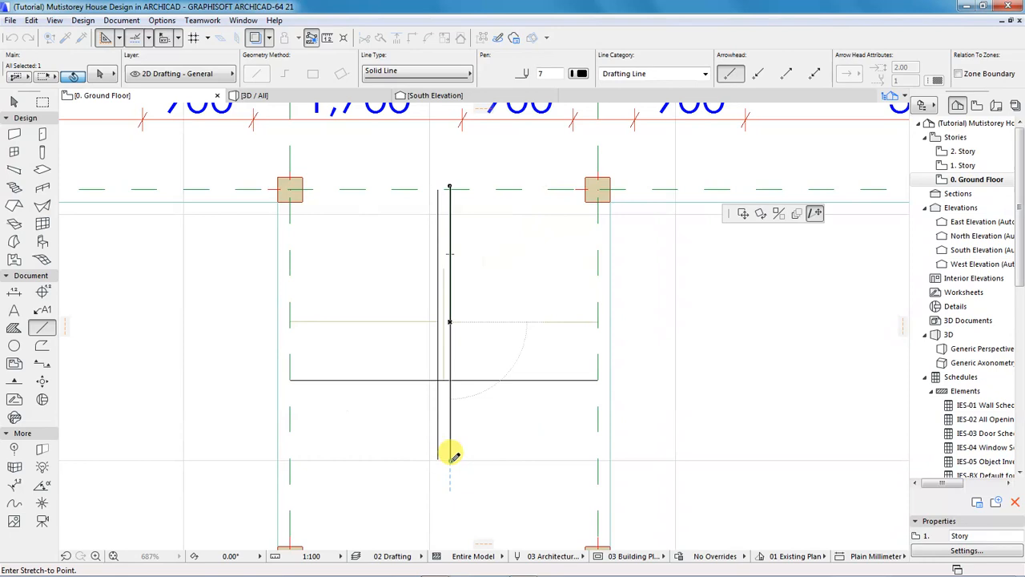
pyautogui.press('Escape')
pyautogui.scroll(-5, 488, 401)
# Draw a 1200 mm vertical line from the lower grid line with a short link at its top.
pyautogui.scroll(5, 471, 475)
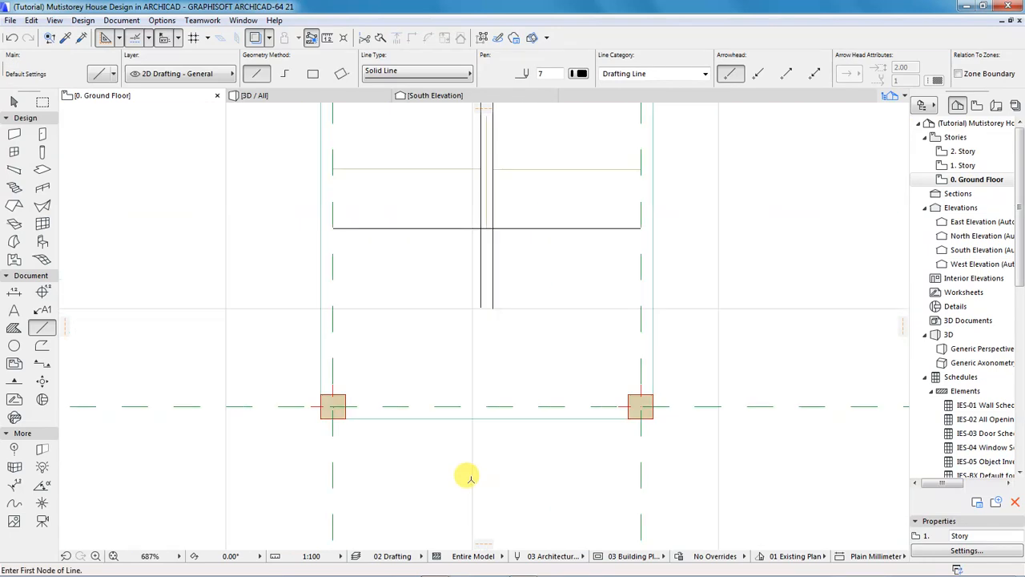
pyautogui.click(497, 405)
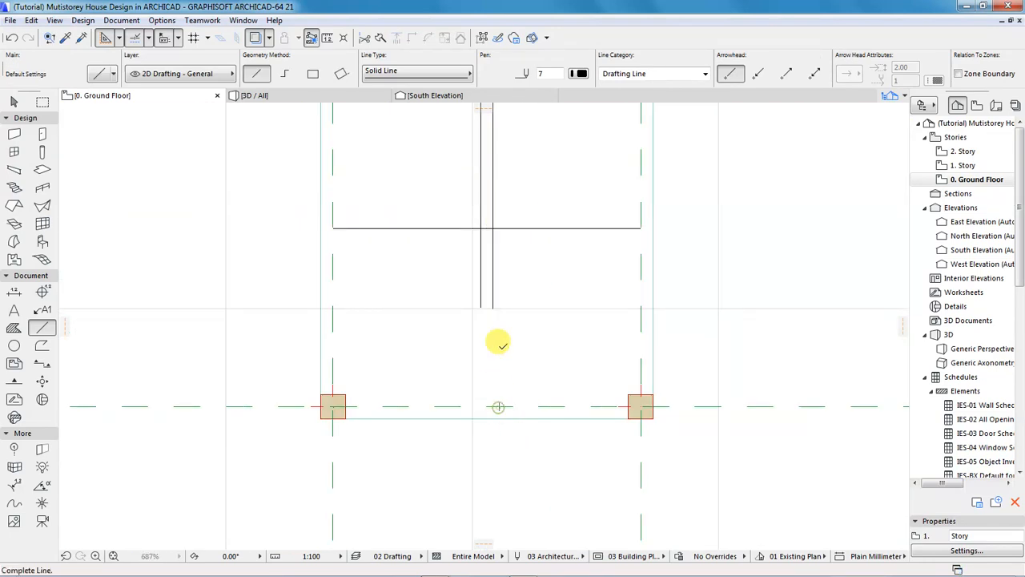
pyautogui.write('1200')
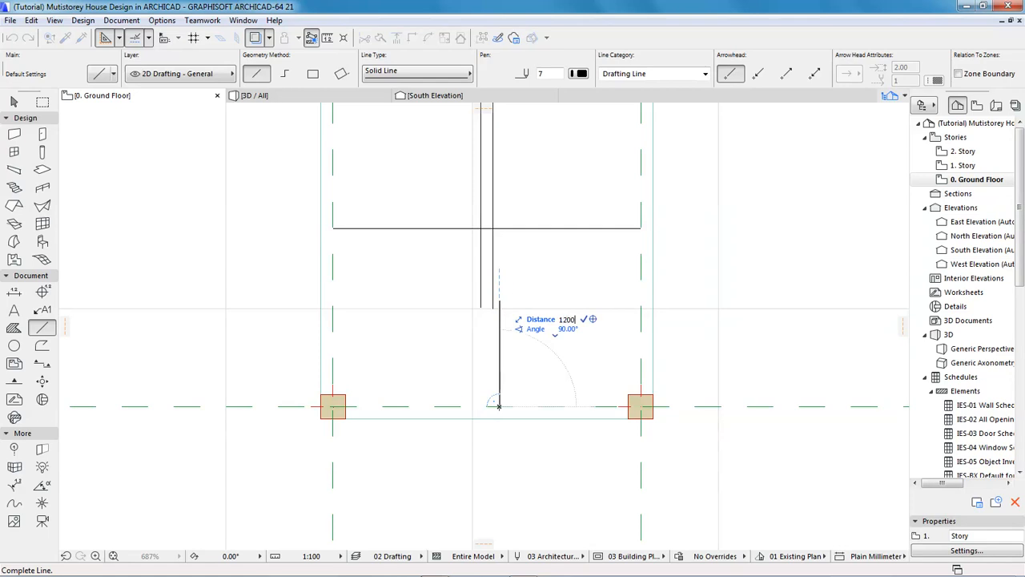
pyautogui.press('Return')
pyautogui.click(498, 259)
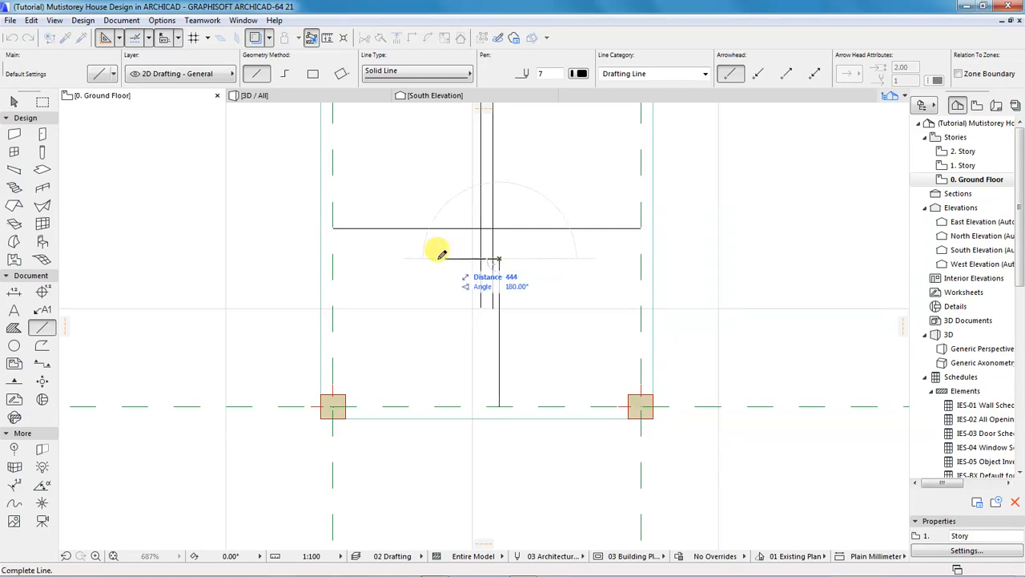
pyautogui.click(481, 258)
# Trim the surplus line pieces and the left and right horizontal stubs.
pyautogui.scroll(3, 493, 268)
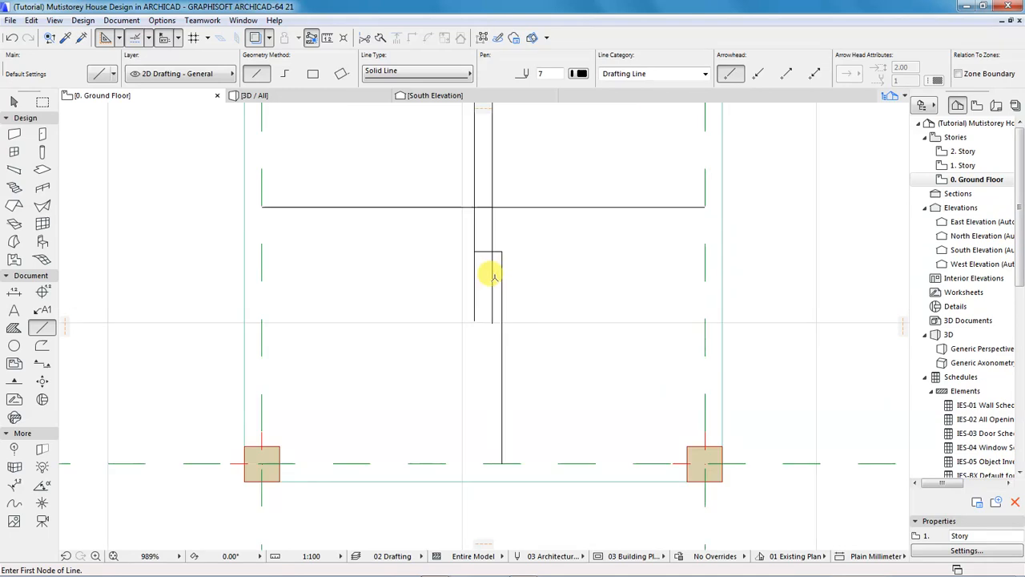
pyautogui.keyDown('ctrl'); pyautogui.click(505, 290); pyautogui.keyUp('ctrl')
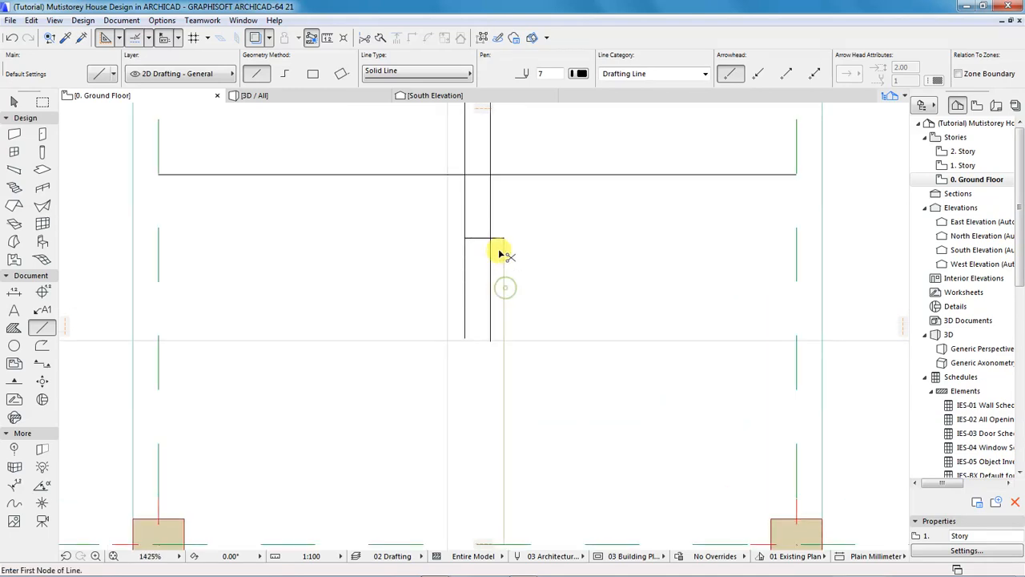
pyautogui.keyDown('ctrl'); pyautogui.click(488, 258); pyautogui.keyUp('ctrl')
pyautogui.keyDown('ctrl'); pyautogui.click(467, 258); pyautogui.keyUp('ctrl')
pyautogui.keyDown('ctrl'); pyautogui.click(448, 174); pyautogui.keyUp('ctrl')
pyautogui.keyDown('ctrl'); pyautogui.click(487, 177); pyautogui.keyUp('ctrl')
# Draw a line joining the left and right upper column corners.
pyautogui.scroll(-4, 467, 308)
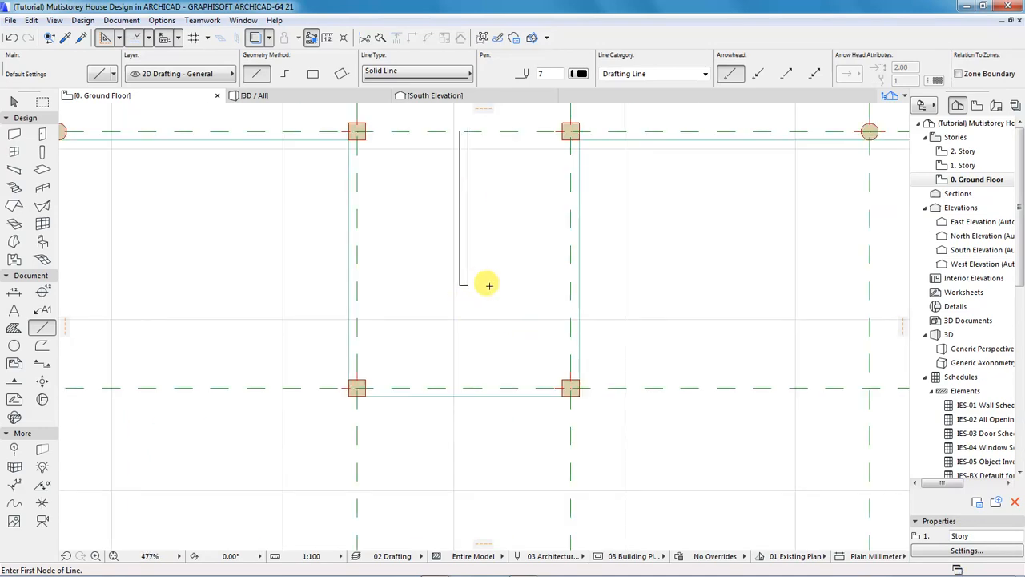
pyautogui.scroll(-1, 520, 309)
pyautogui.scroll(2, 480, 168)
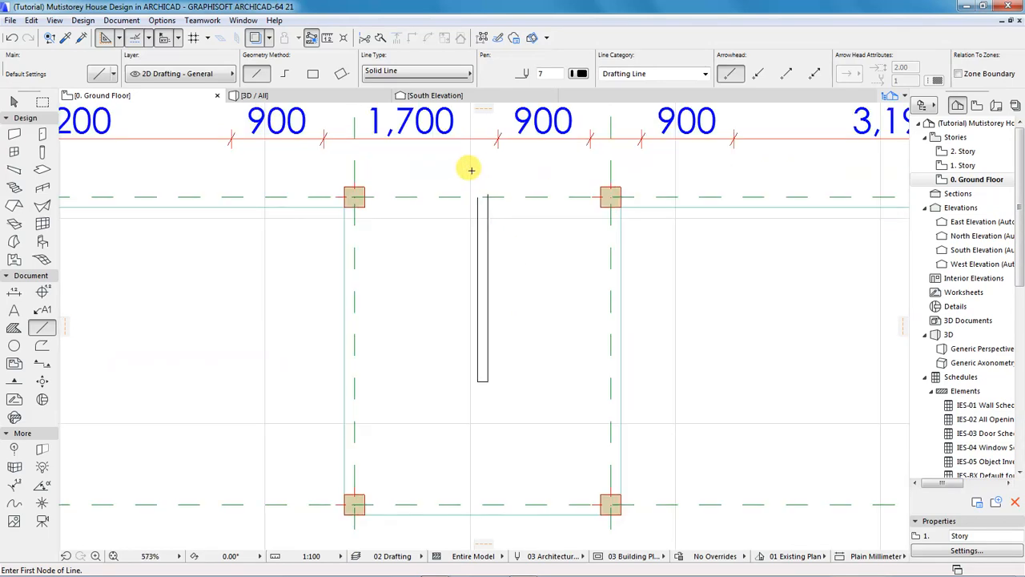
pyautogui.click(364, 186)
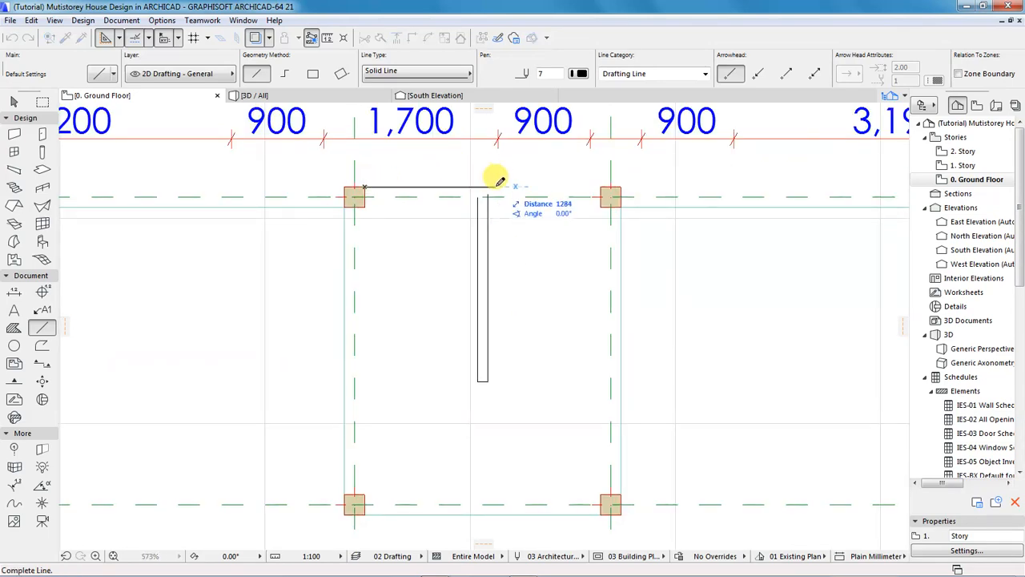
pyautogui.click(610, 185)
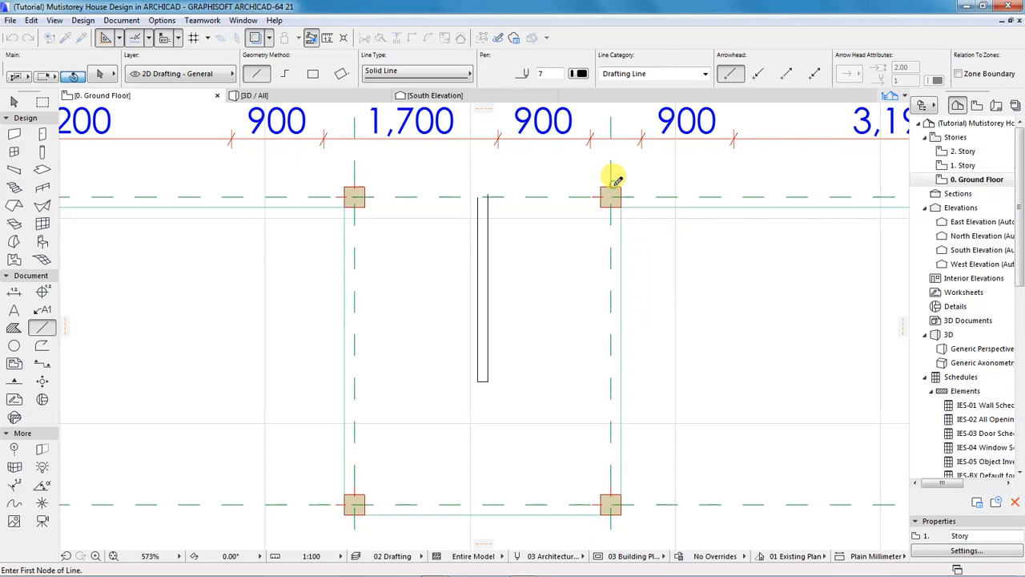
# Stretch the tops of both divider lines up onto the new horizontal line.
pyautogui.scroll(4, 480, 184)
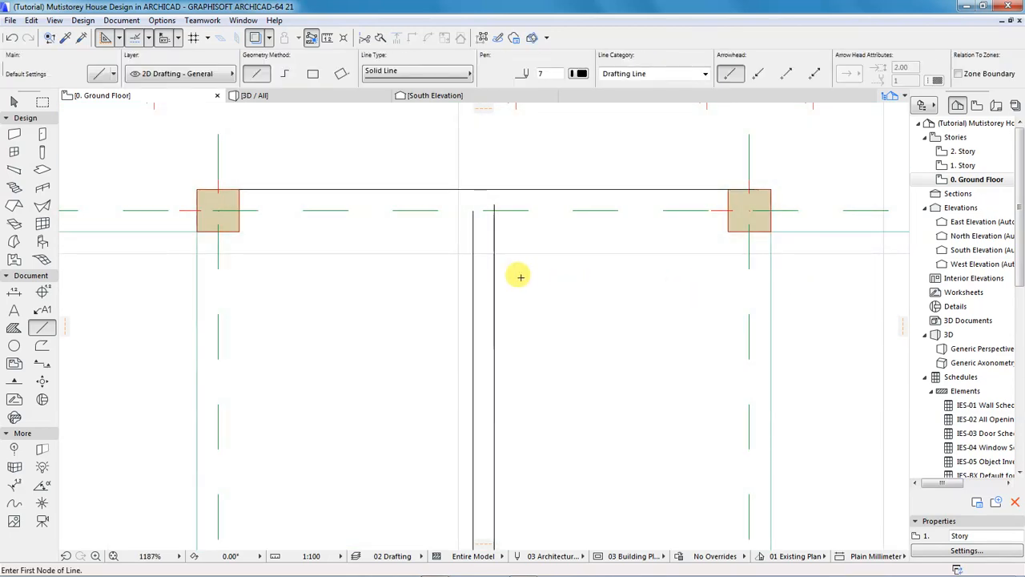
pyautogui.scroll(-2, 495, 259)
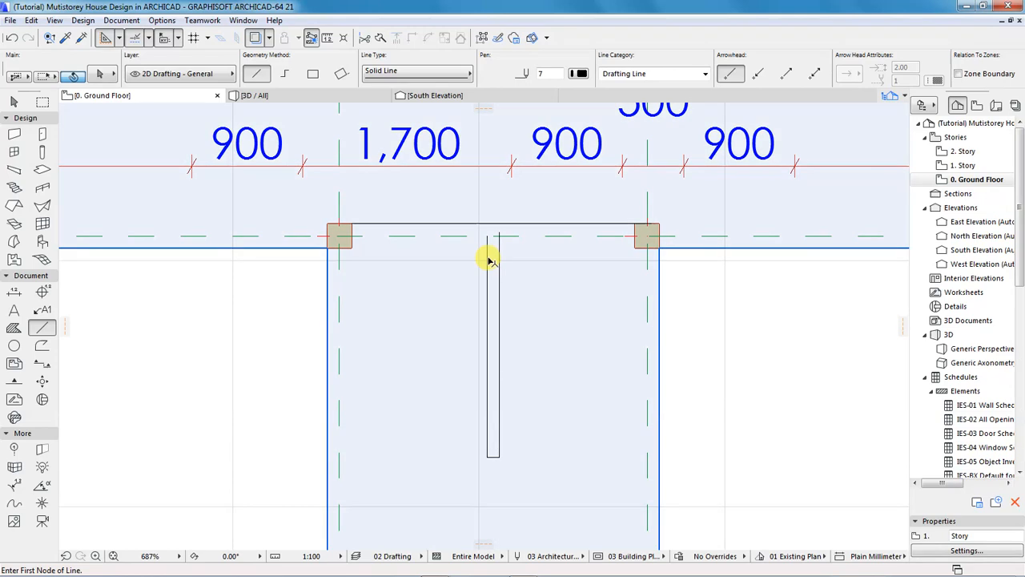
pyautogui.keyDown('shift'); pyautogui.click(488, 259); pyautogui.keyUp('shift')
pyautogui.click(487, 234)
pyautogui.click(486, 223)
pyautogui.scroll(3, 497, 233)
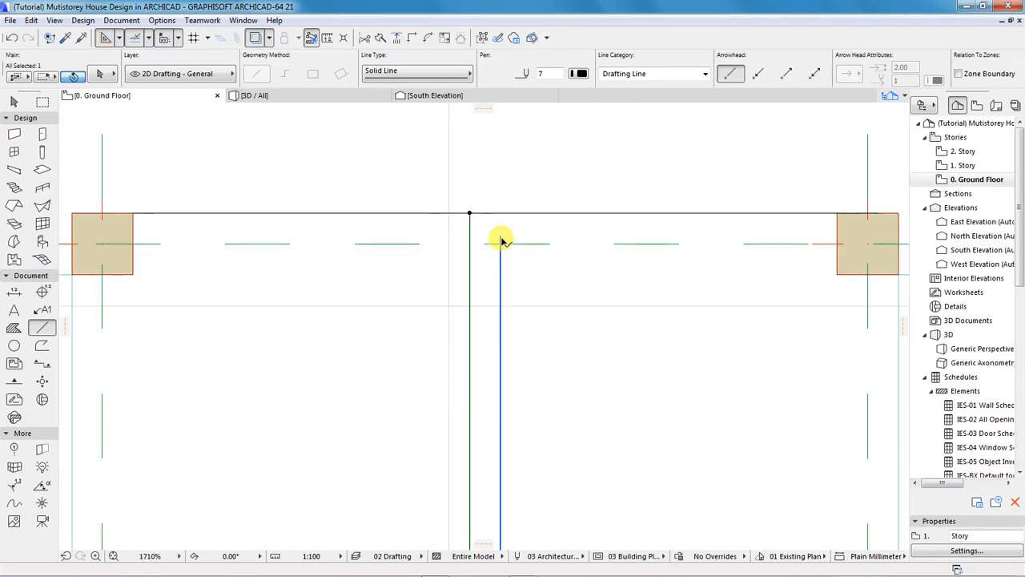
pyautogui.click(500, 235)
pyautogui.click(499, 210)
pyautogui.scroll(-3, 443, 210)
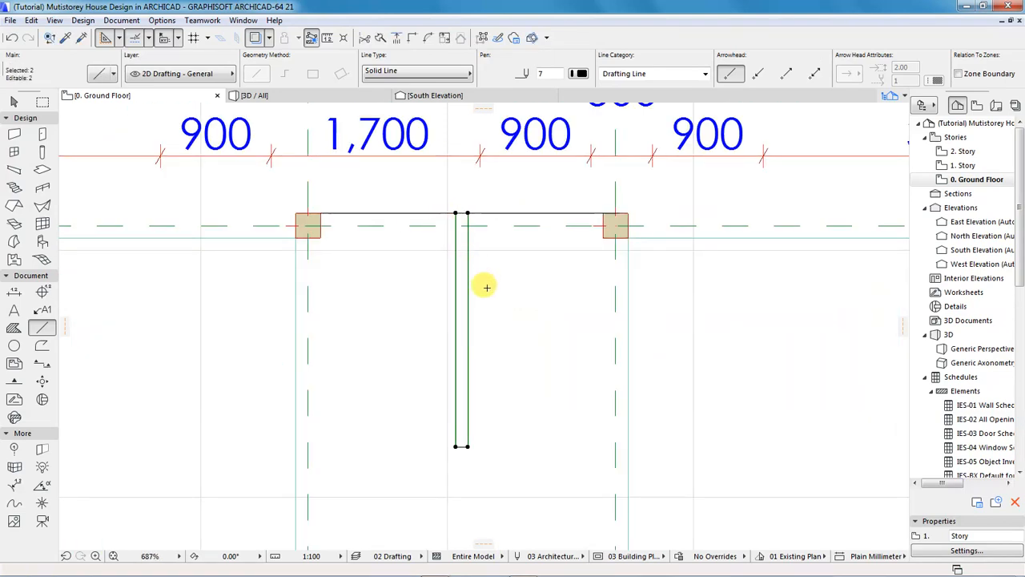
pyautogui.scroll(-2, 486, 286)
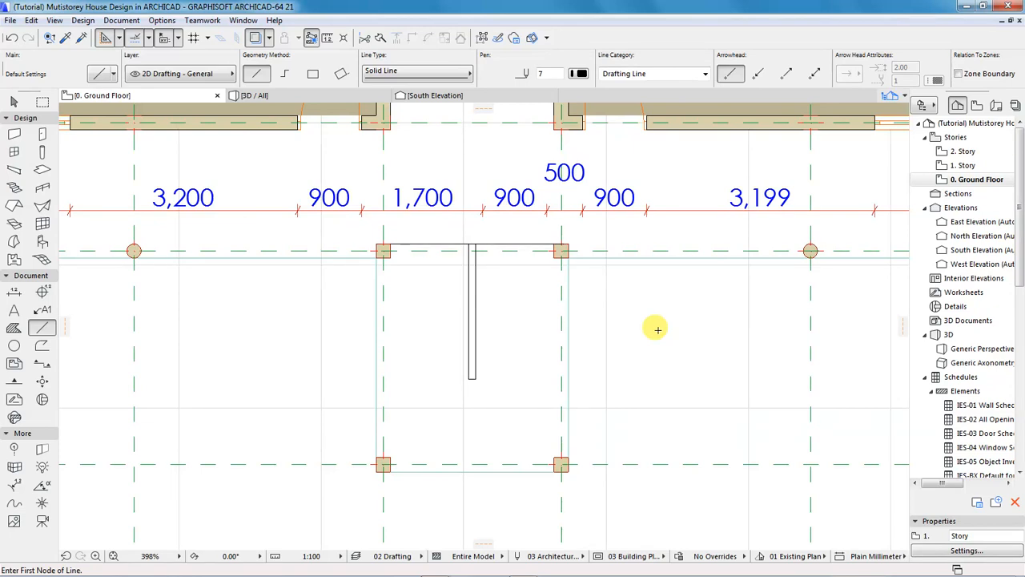
pyautogui.scroll(-2, 657, 329)
pyautogui.scroll(2, 566, 327)
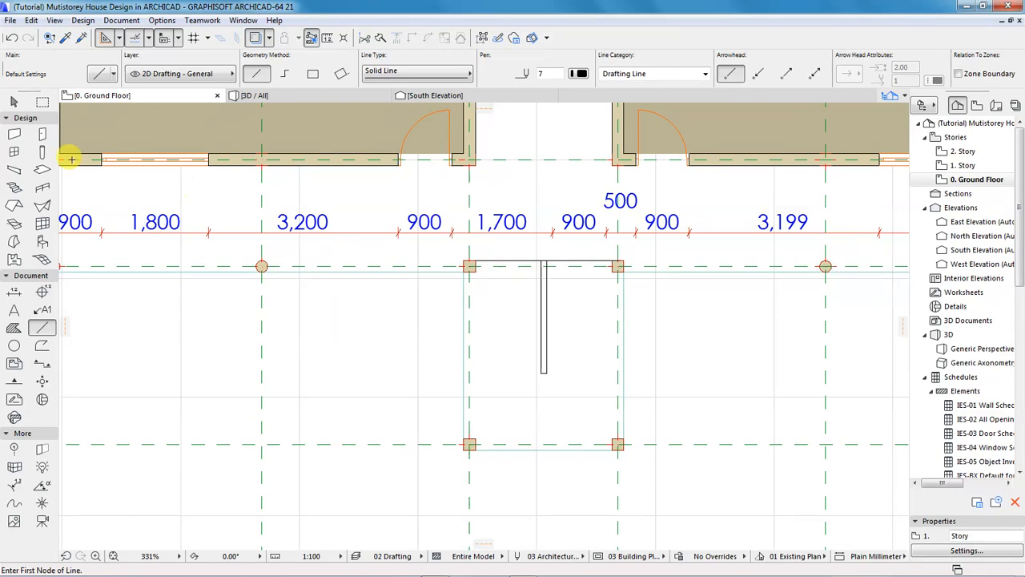
# Activate the Stair tool from Design > Design Tools and review its input methods.
pyautogui.click(83, 22)
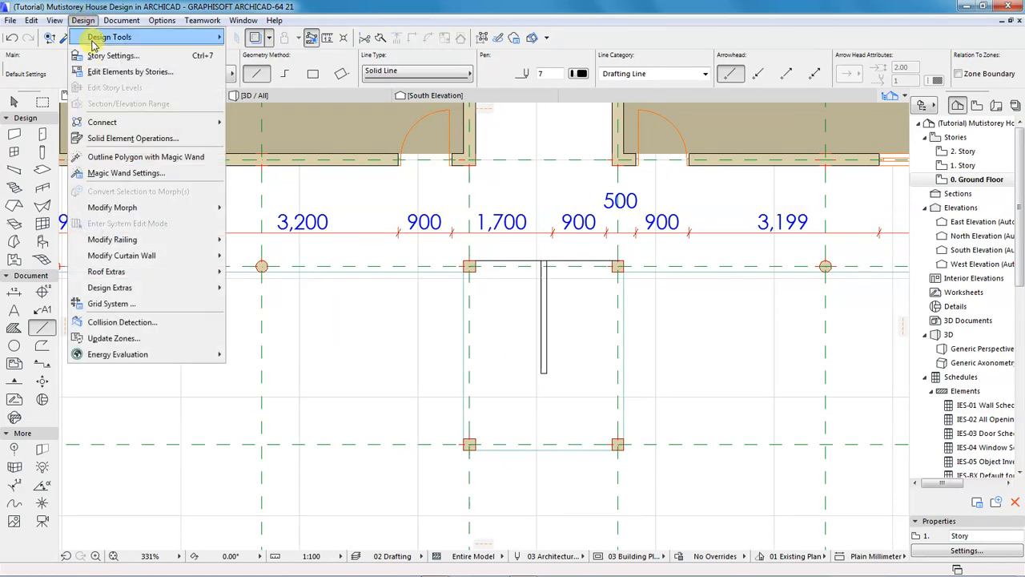
pyautogui.moveTo(109, 37)
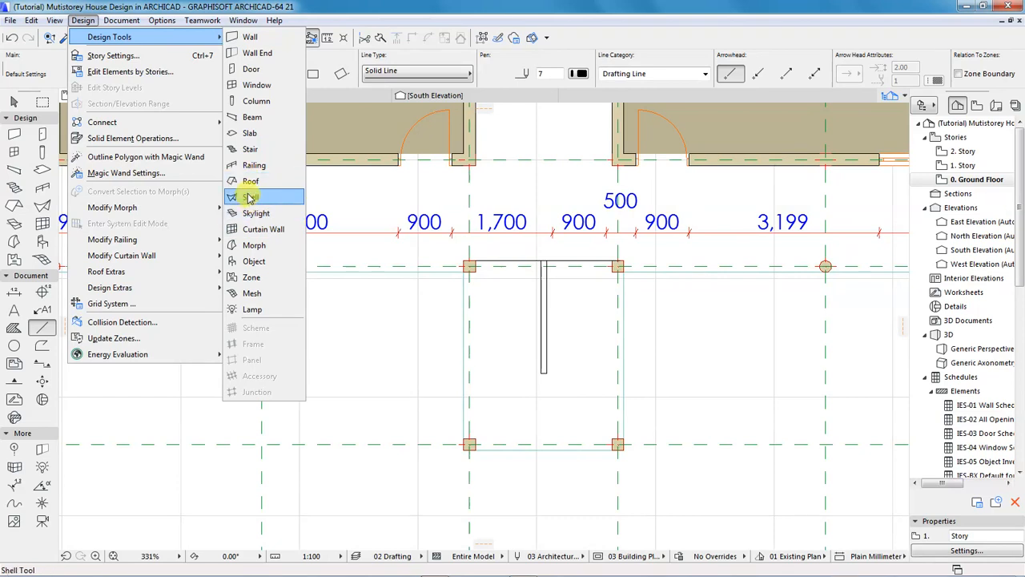
pyautogui.click(249, 151)
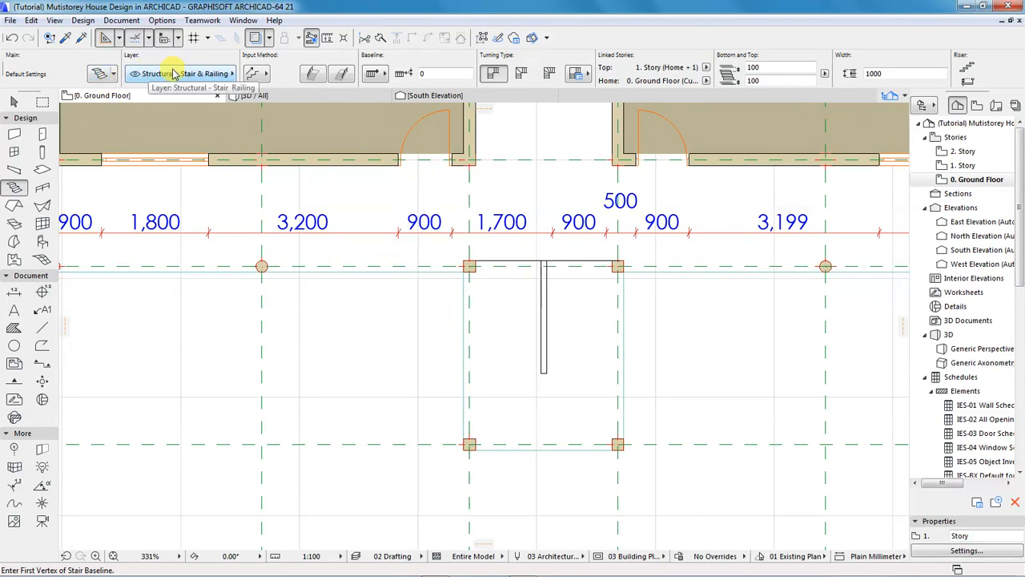
pyautogui.click(268, 76)
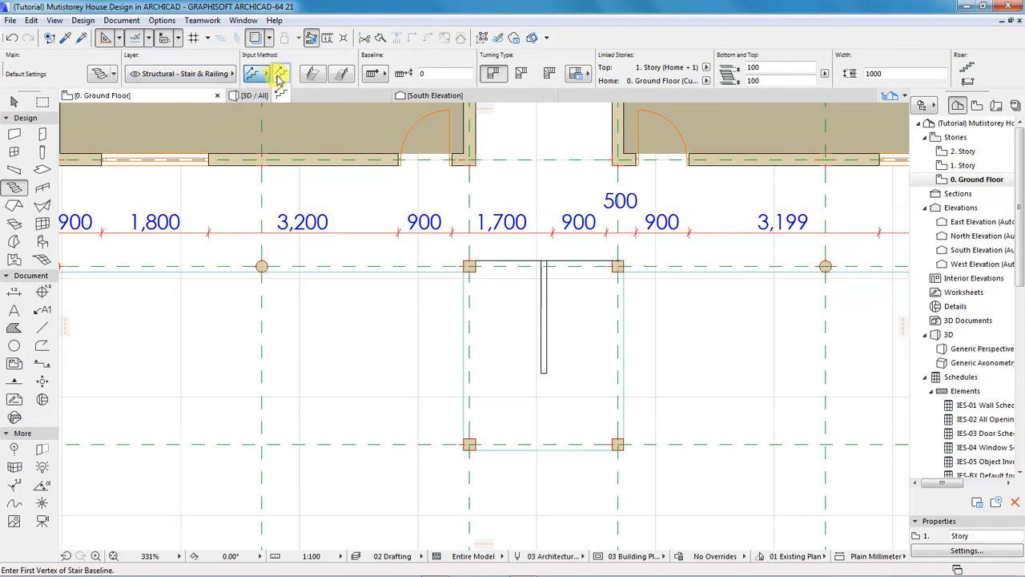
pyautogui.click(267, 76)
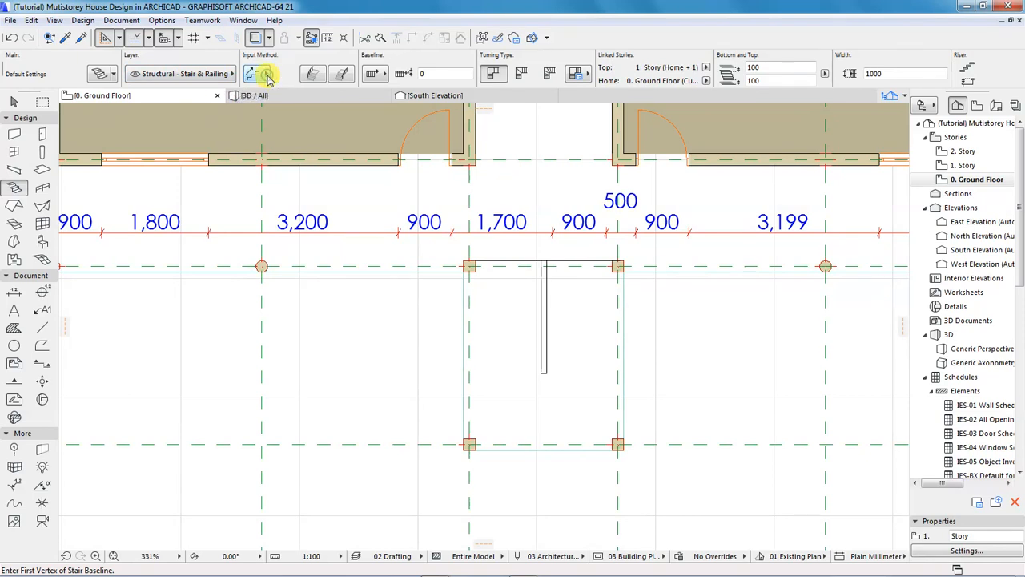
pyautogui.click(313, 80)
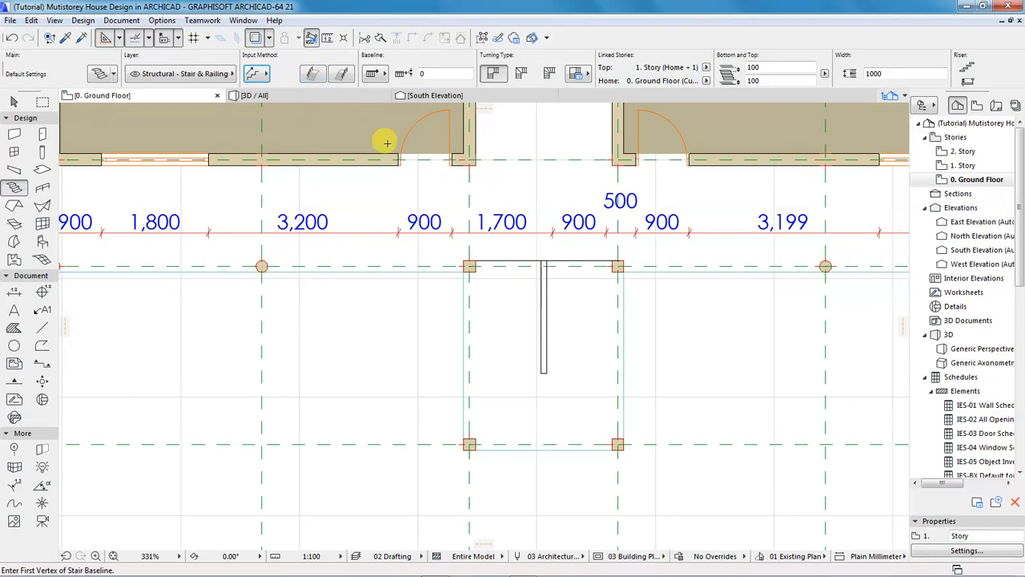
# Enable left and right railings and automatic landing turning, then open Stair Default Settings.
pyautogui.click(312, 73)
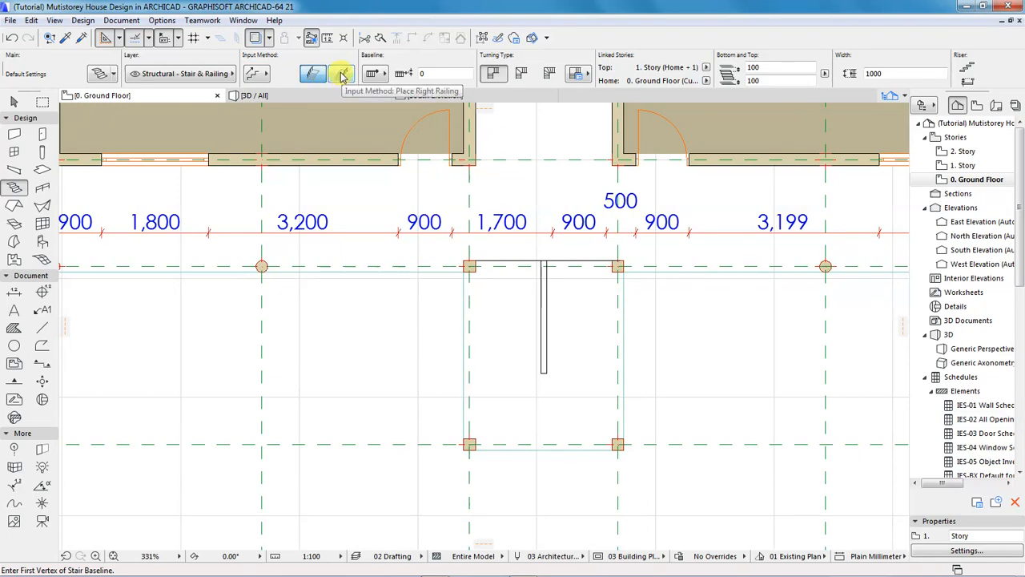
pyautogui.click(343, 74)
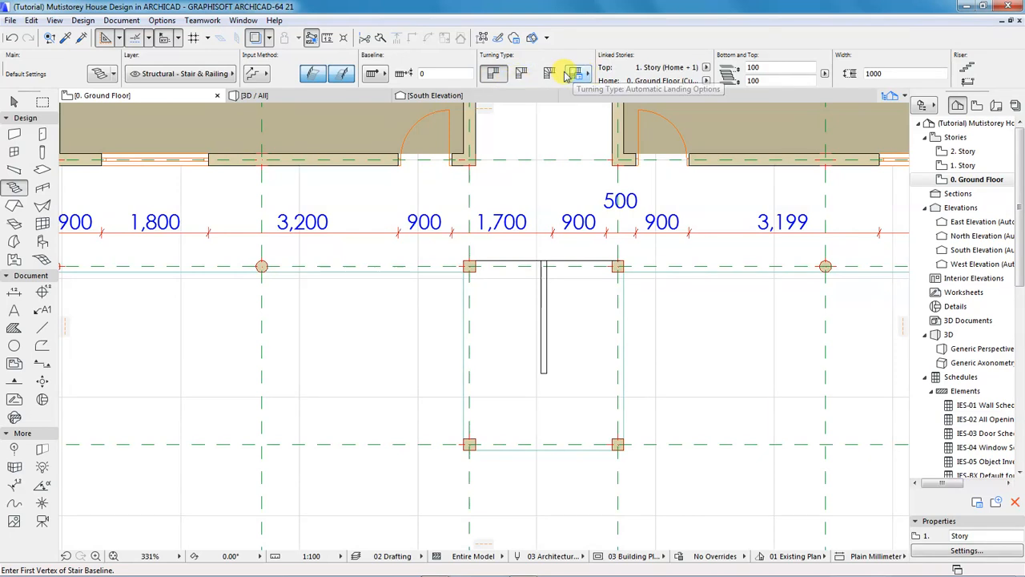
pyautogui.click(589, 74)
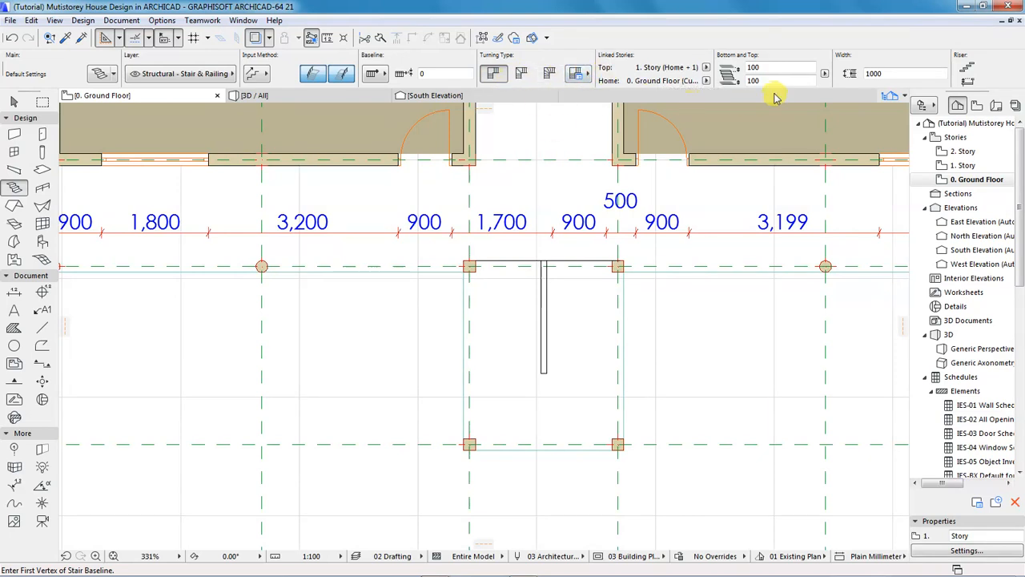
pyautogui.click(886, 73)
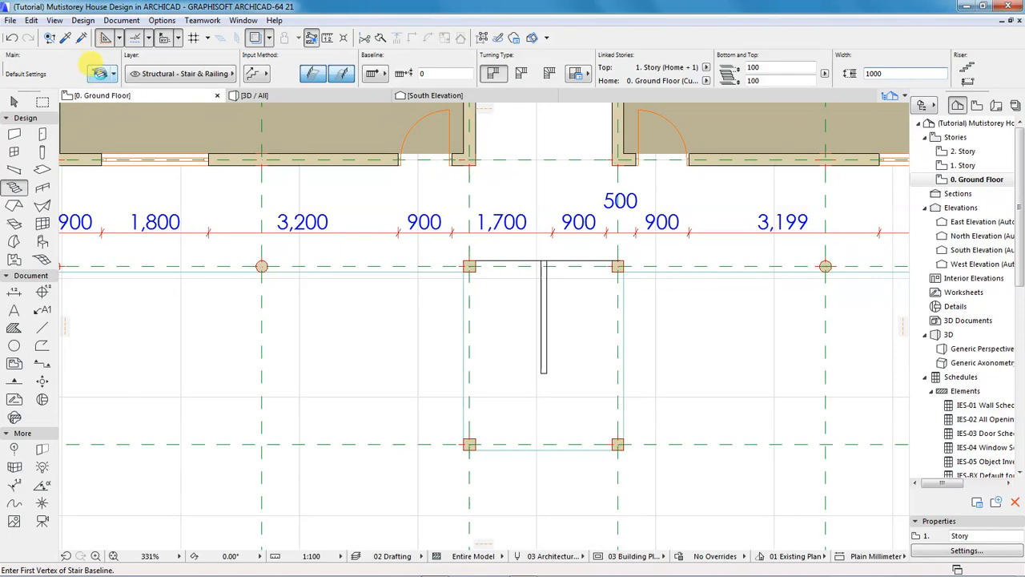
pyautogui.click(99, 73)
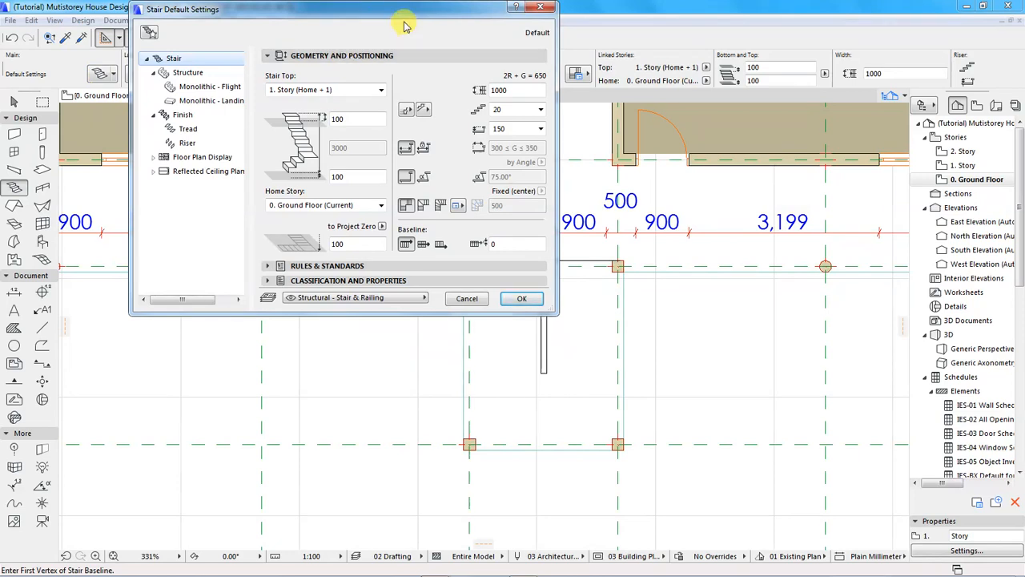
# Set the stair default Width to 1200 and 15 risers at 200 mm height, and confirm.
pyautogui.moveTo(395, 8); pyautogui.dragTo(489, 108)
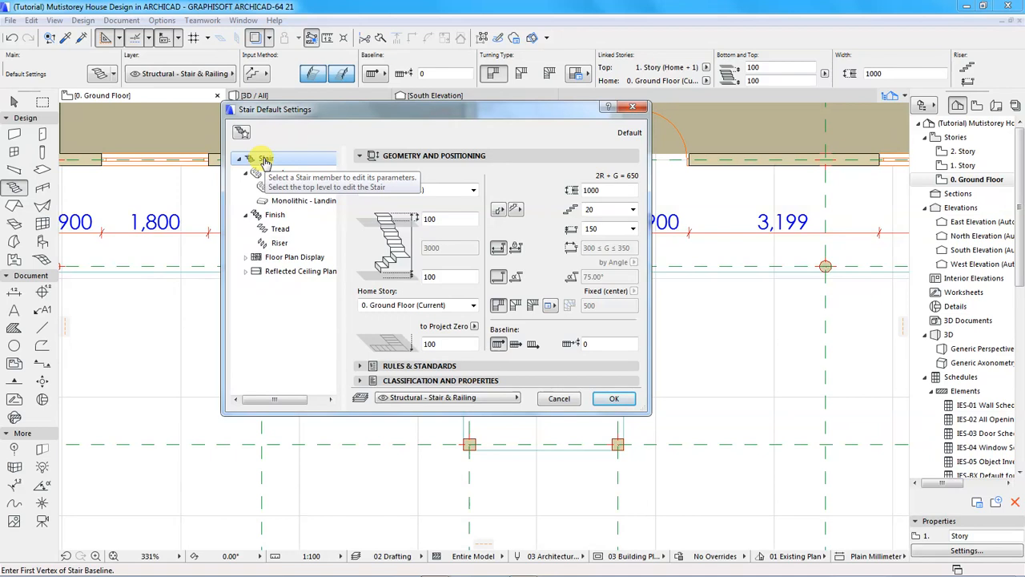
pyautogui.click(393, 155)
pyautogui.click(419, 156)
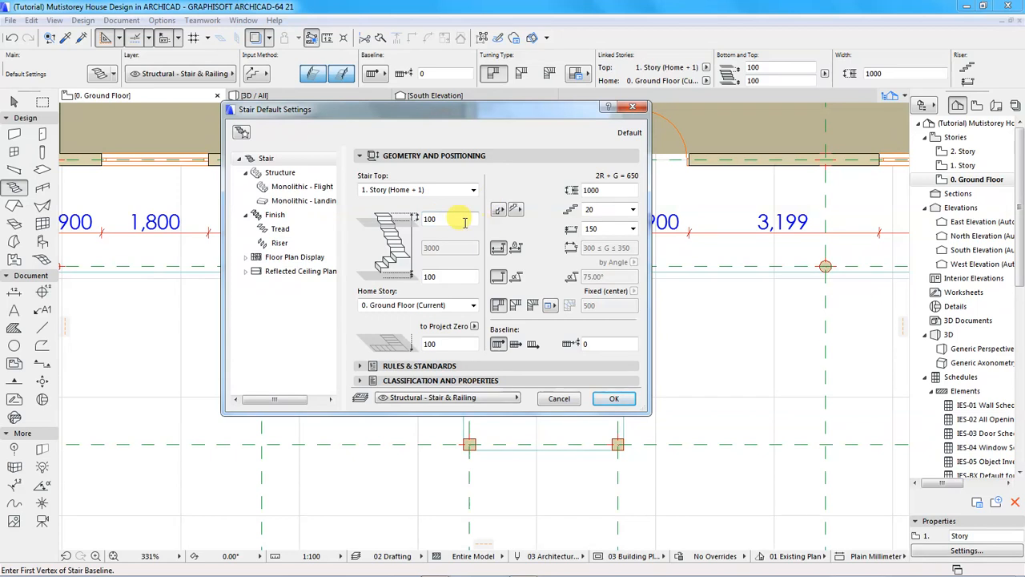
pyautogui.moveTo(607, 189); pyautogui.dragTo(579, 191)
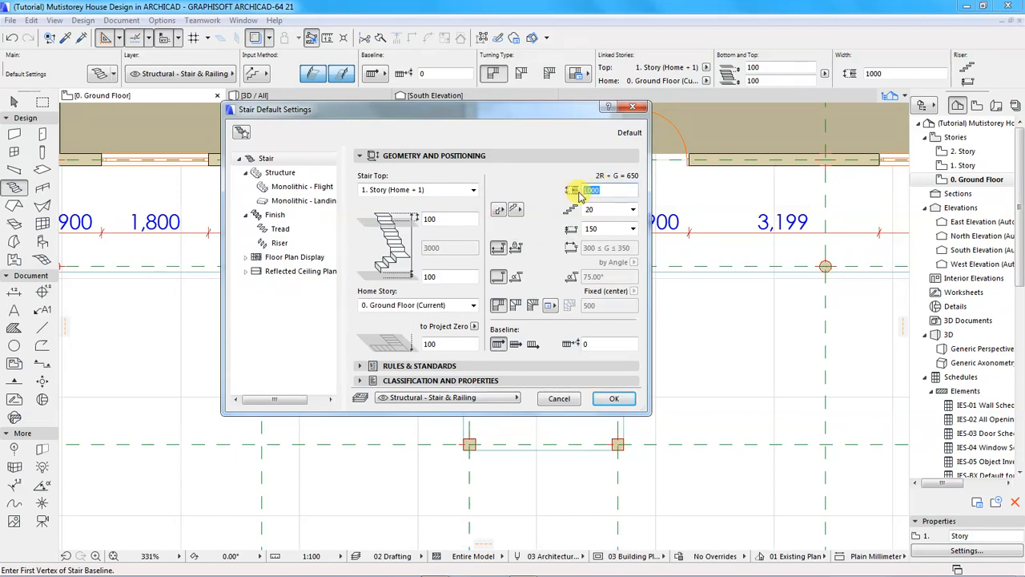
pyautogui.write('1')
pyautogui.click(633, 211)
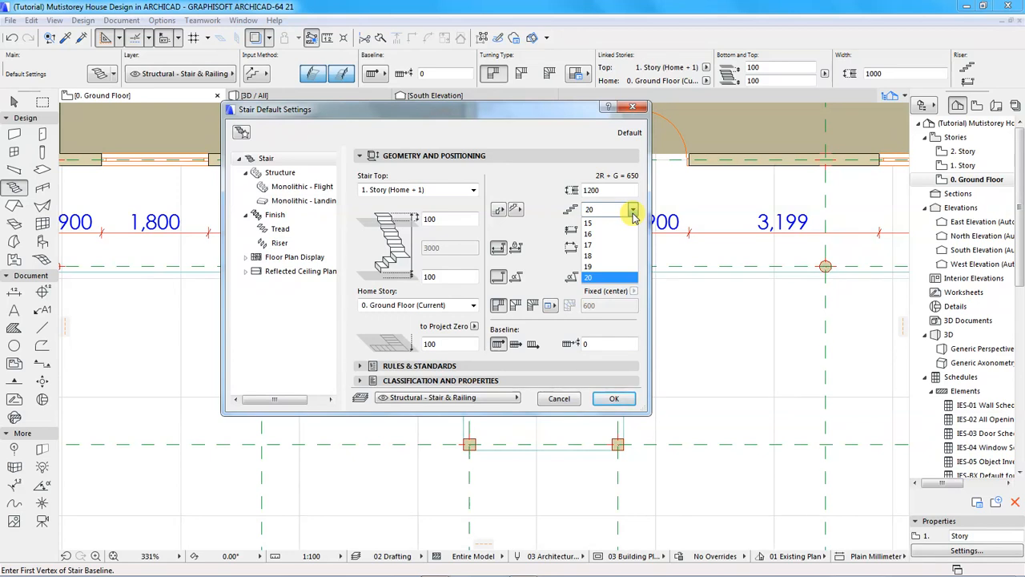
pyautogui.click(591, 223)
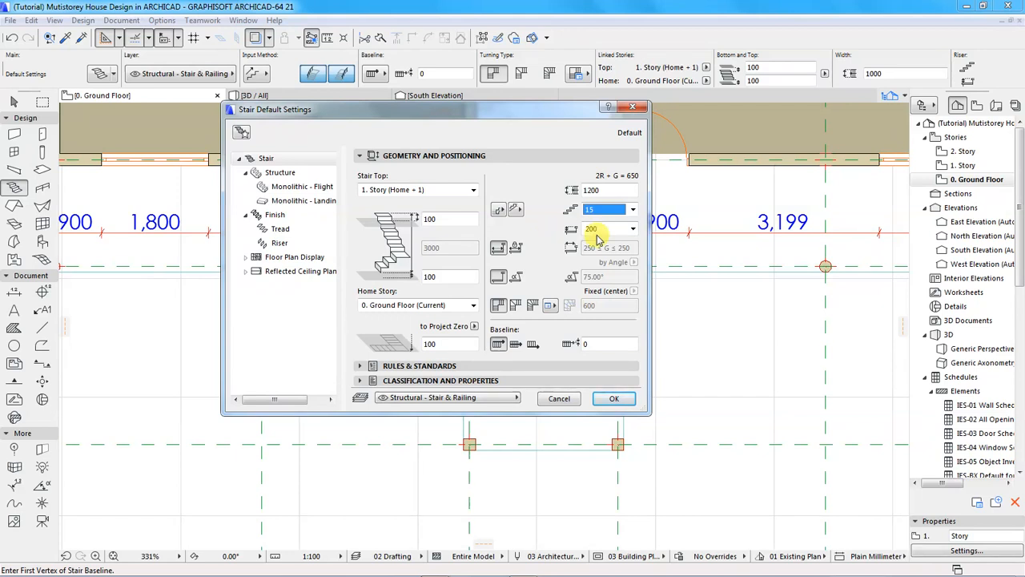
pyautogui.click(632, 229)
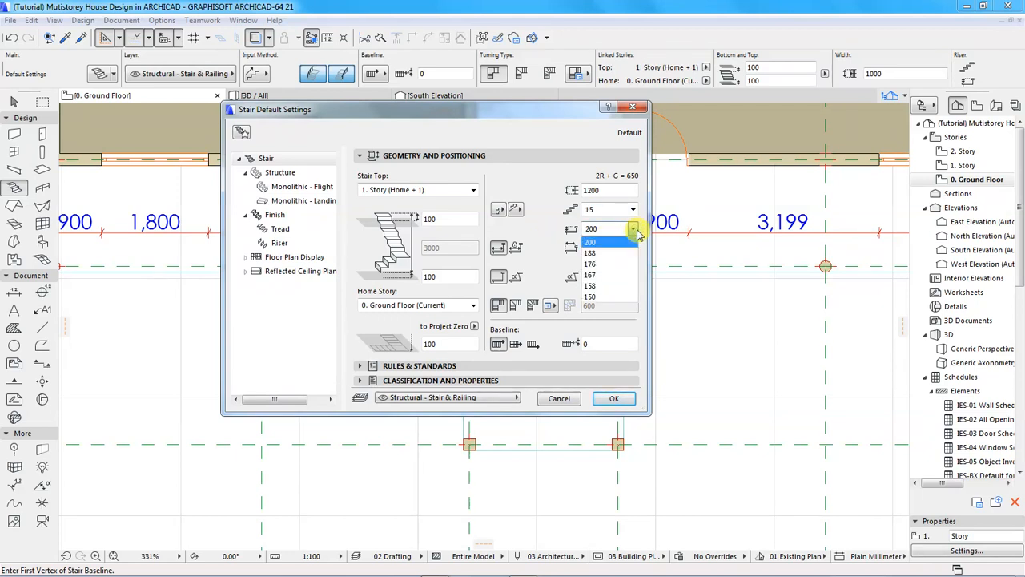
pyautogui.click(617, 241)
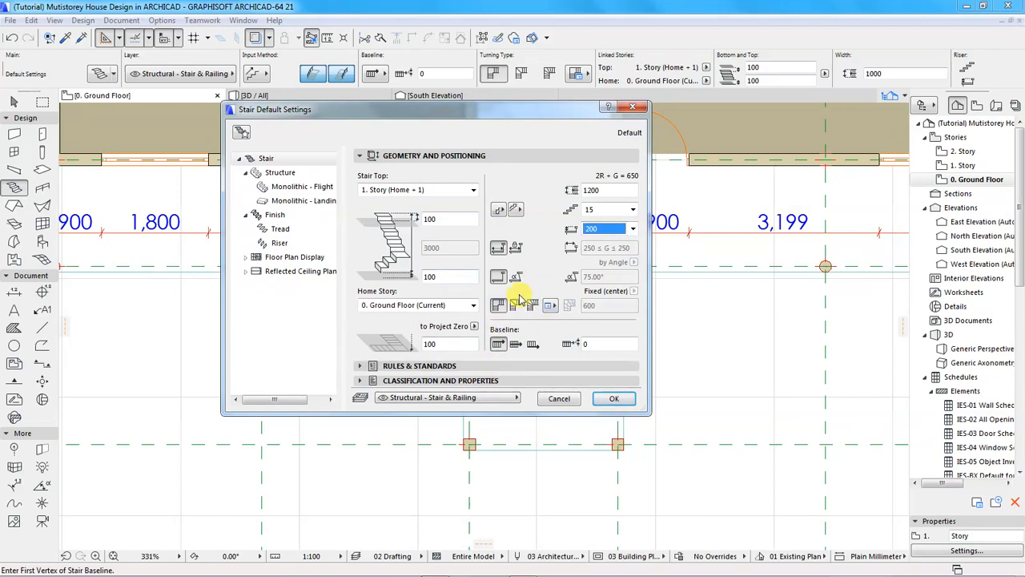
pyautogui.click(425, 366)
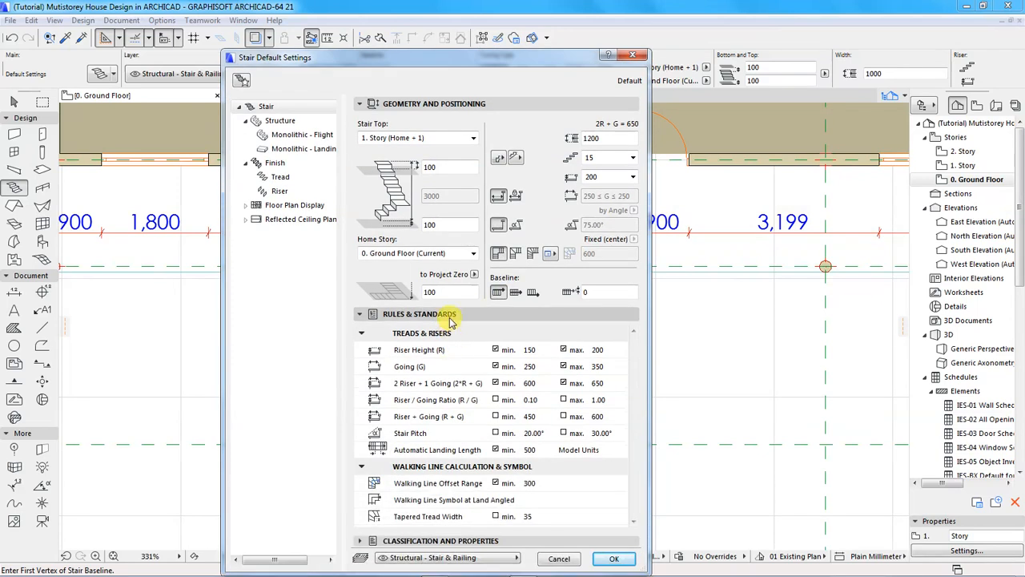
pyautogui.click(451, 317)
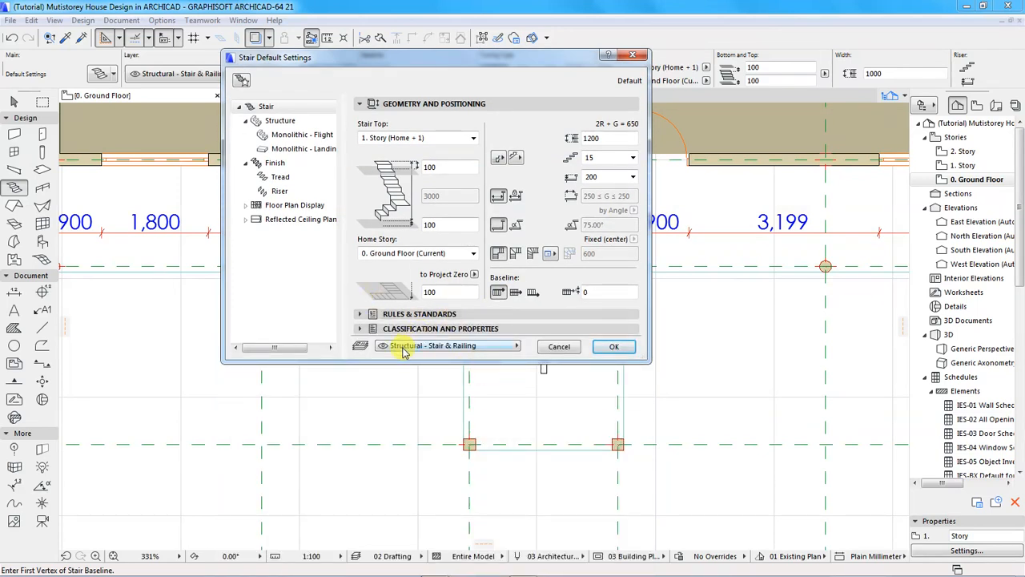
pyautogui.click(610, 346)
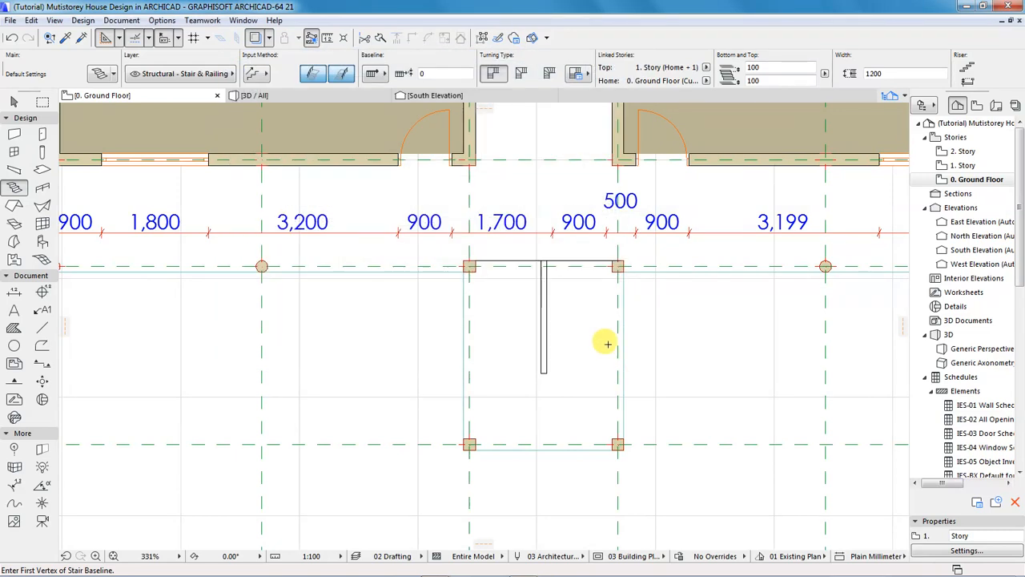
pyautogui.scroll(5, 469, 261)
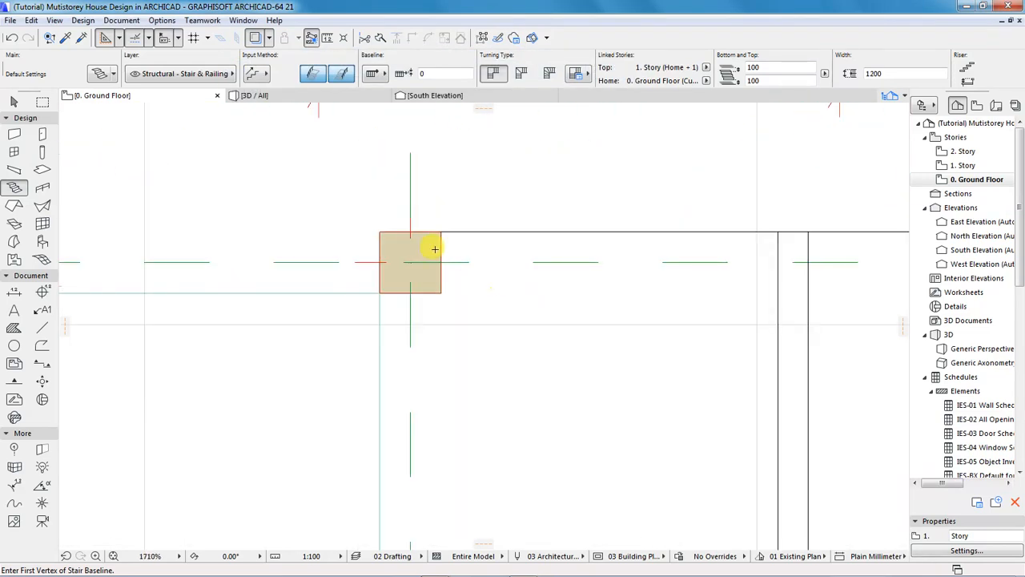
pyautogui.click(432, 292)
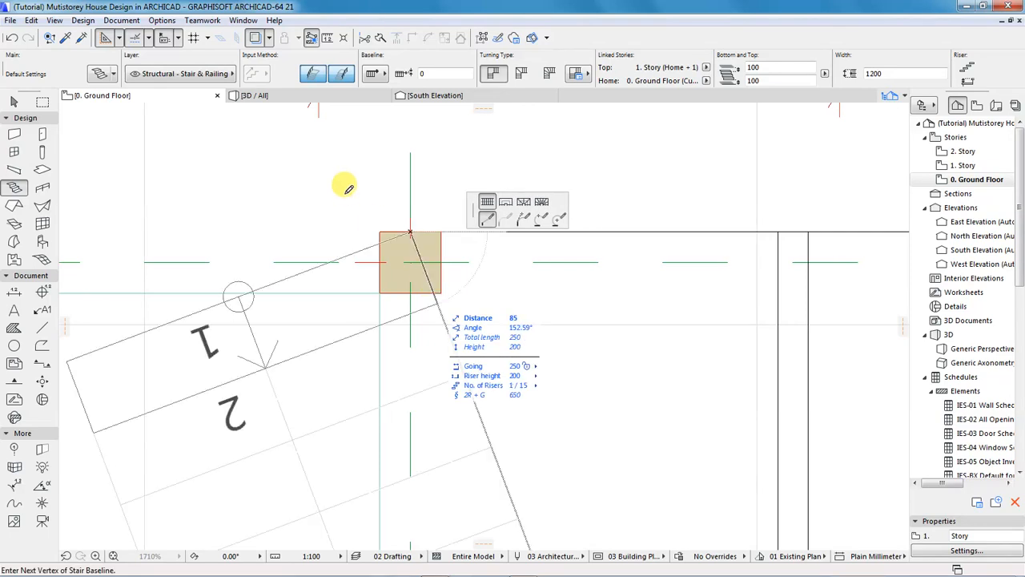
pyautogui.press('Escape')
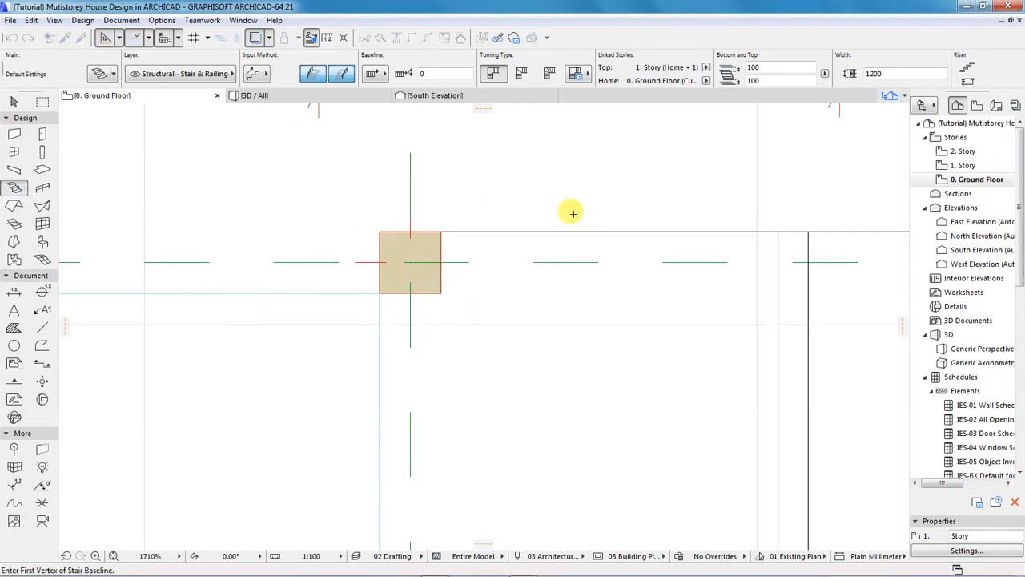
pyautogui.scroll(-4, 425, 300)
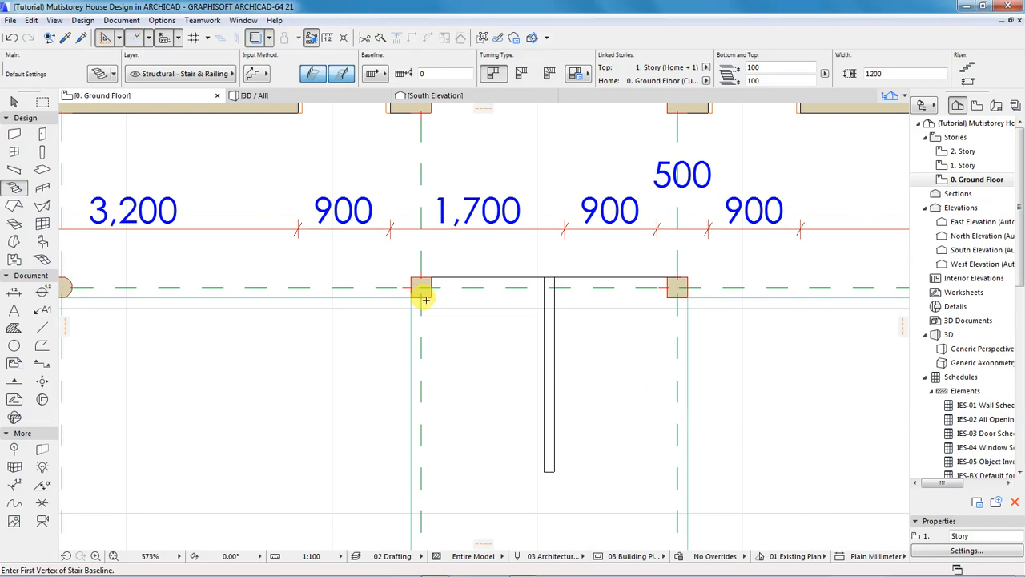
pyautogui.scroll(5, 424, 276)
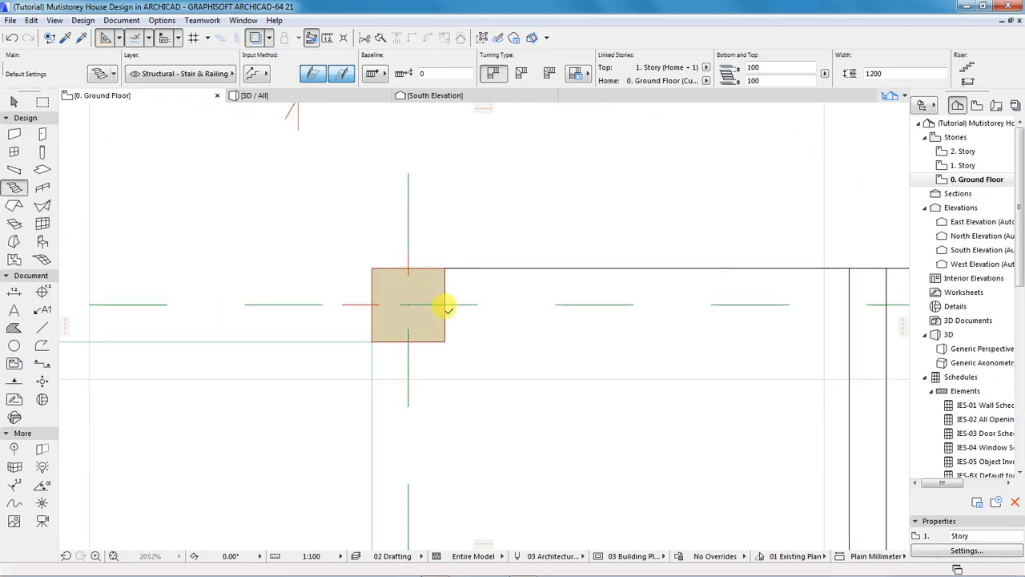
pyautogui.click(409, 268)
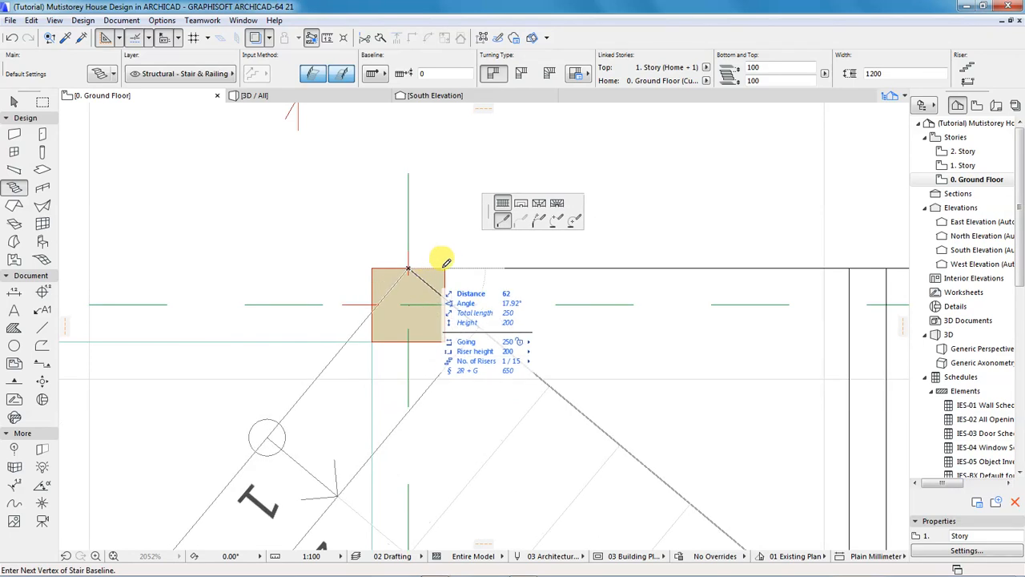
pyautogui.scroll(-2, 428, 272)
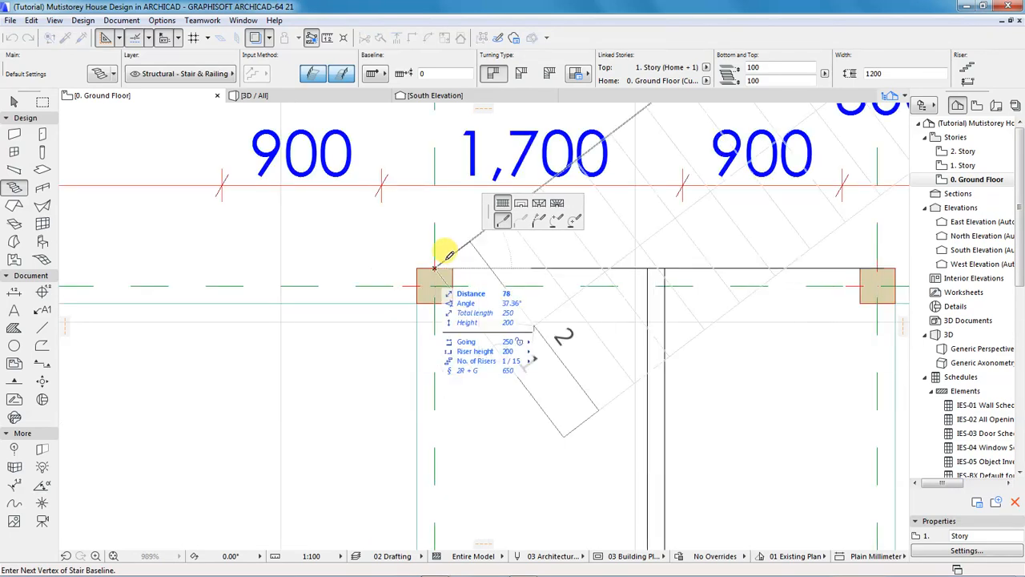
pyautogui.scroll(-5, 447, 256)
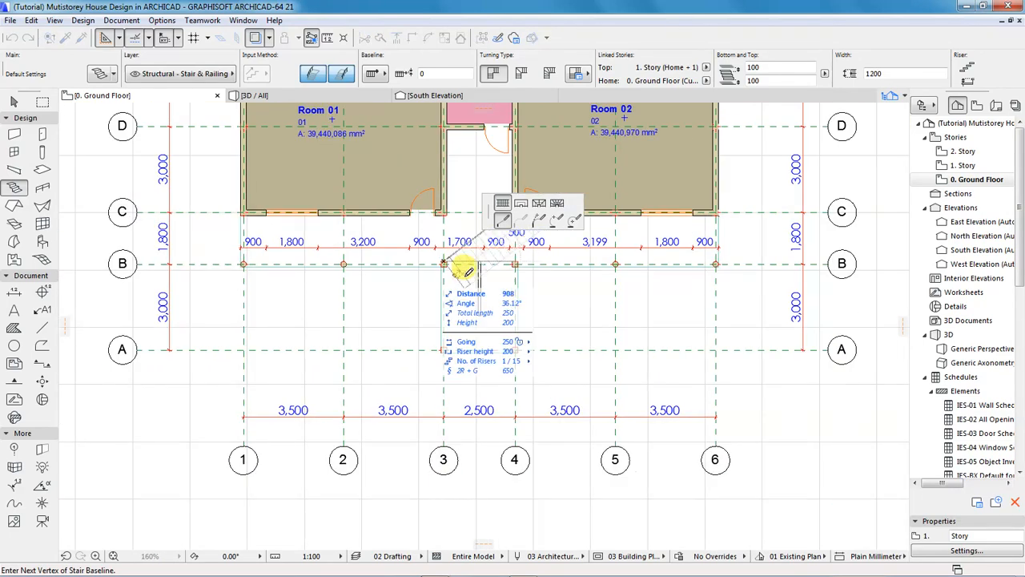
pyautogui.scroll(2, 479, 290)
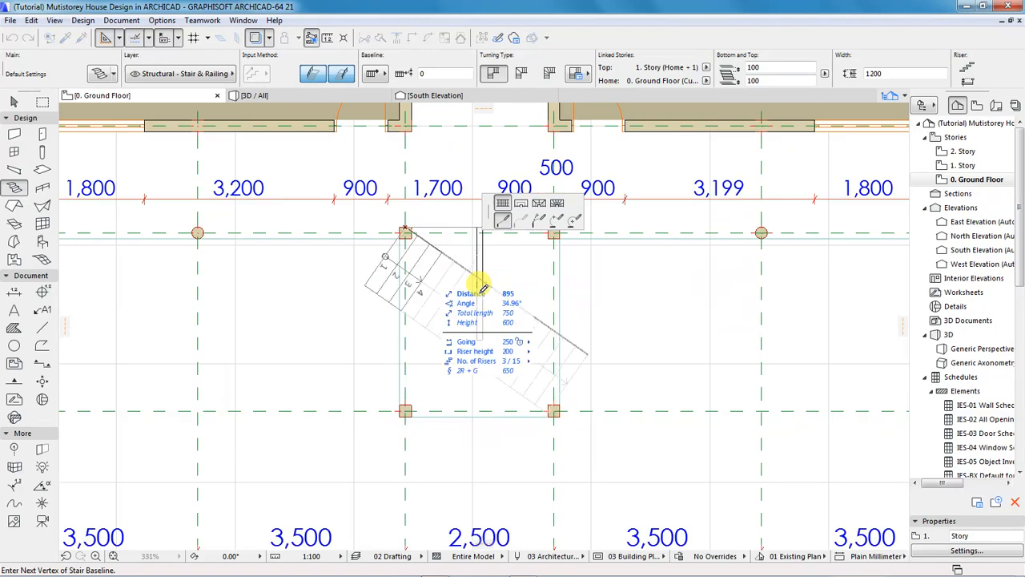
pyautogui.scroll(2, 479, 298)
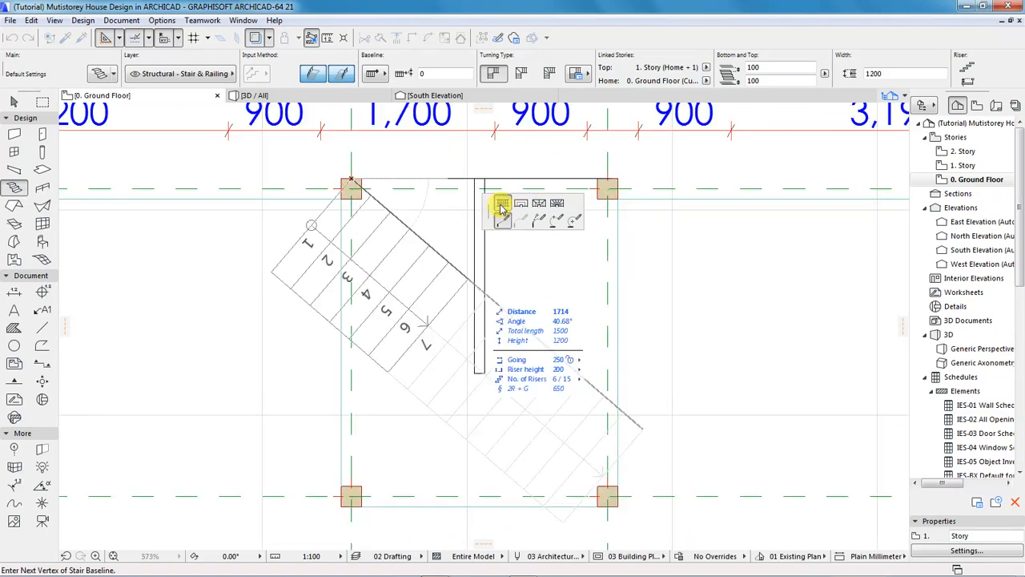
pyautogui.press('Escape')
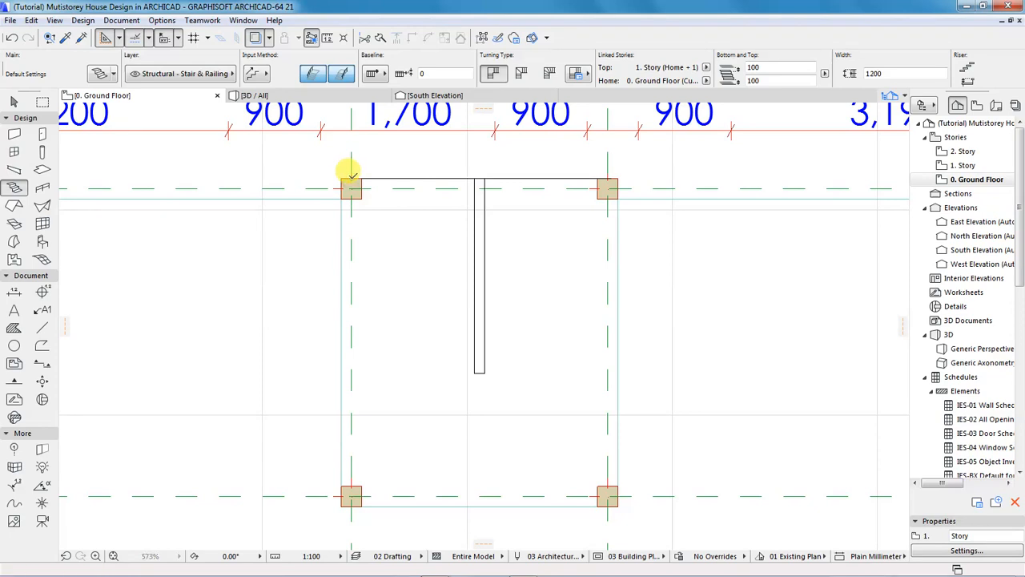
# Start the stair at the top-left column corner with a changed baseline, ending the first flight at the lower-left column.
pyautogui.click(351, 178)
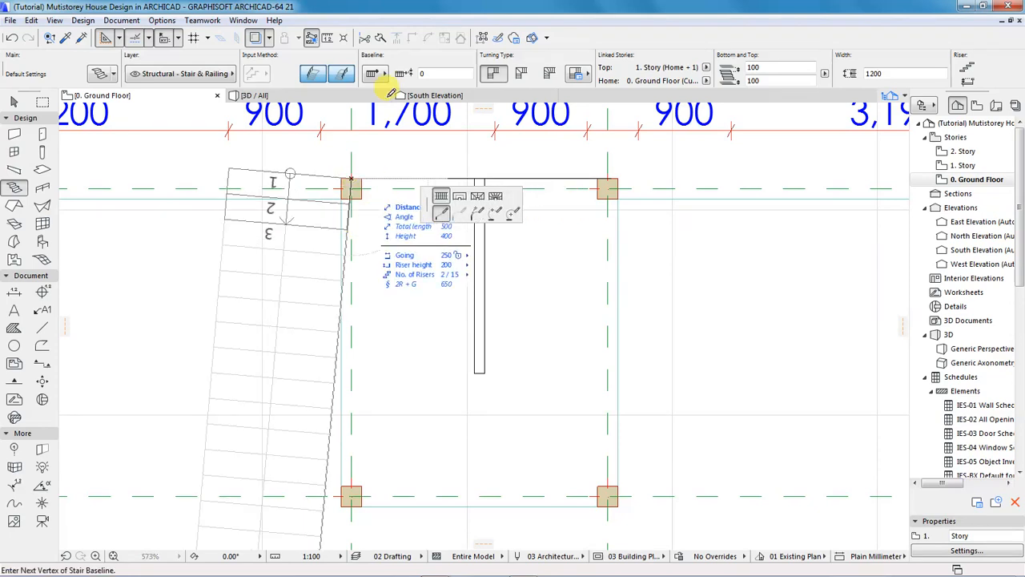
pyautogui.click(384, 75)
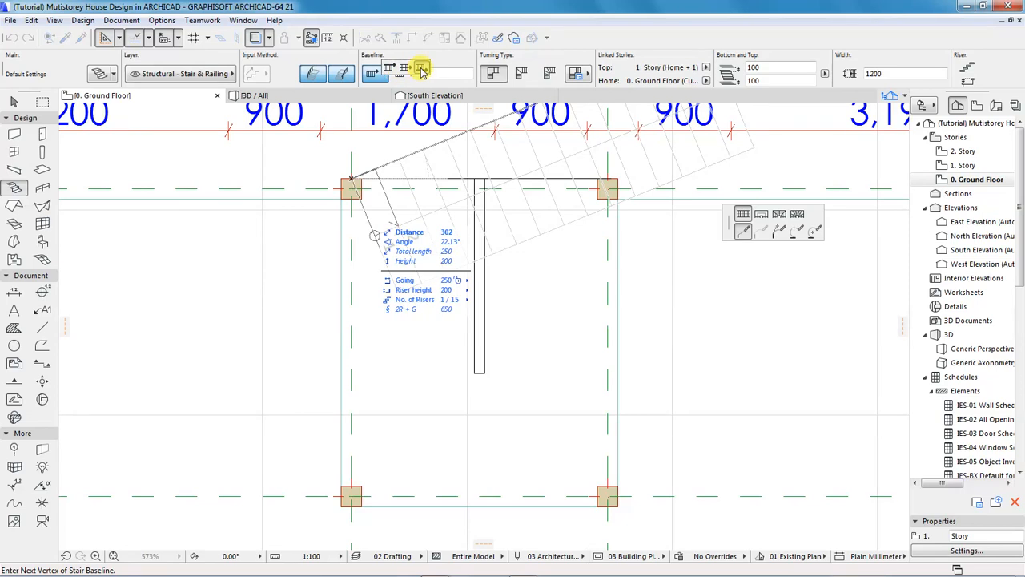
pyautogui.click(422, 71)
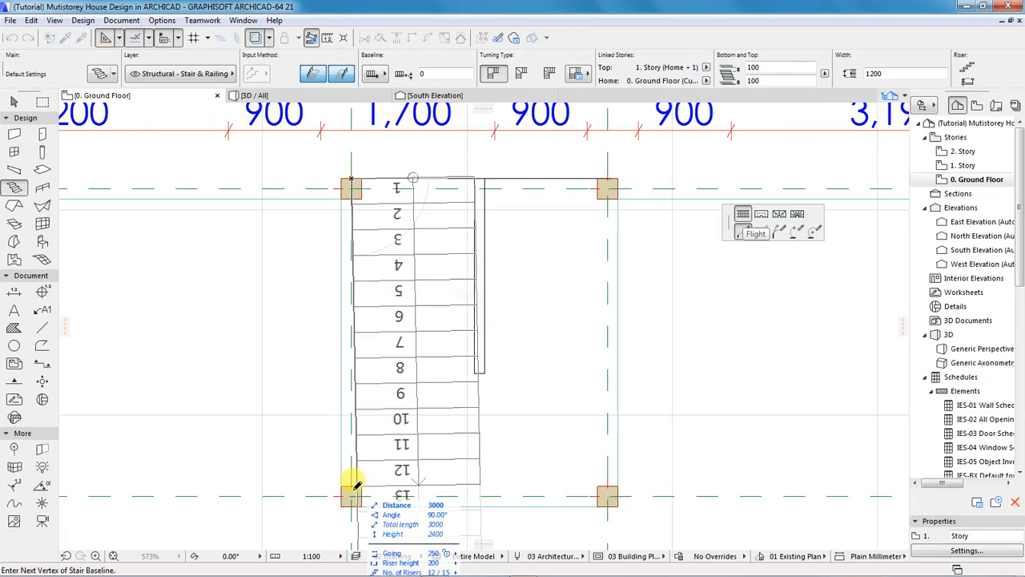
pyautogui.scroll(4, 377, 500)
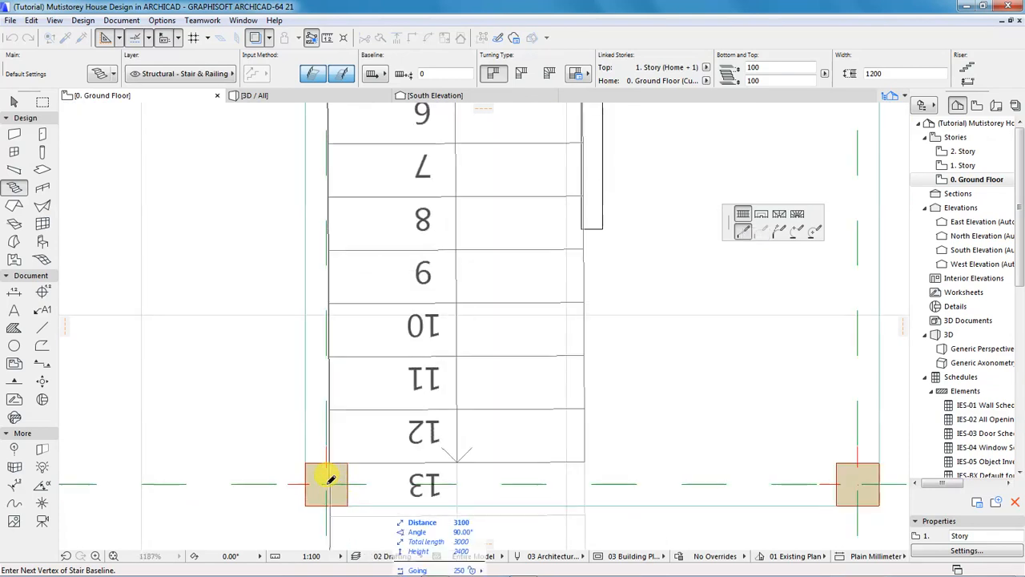
pyautogui.click(384, 479)
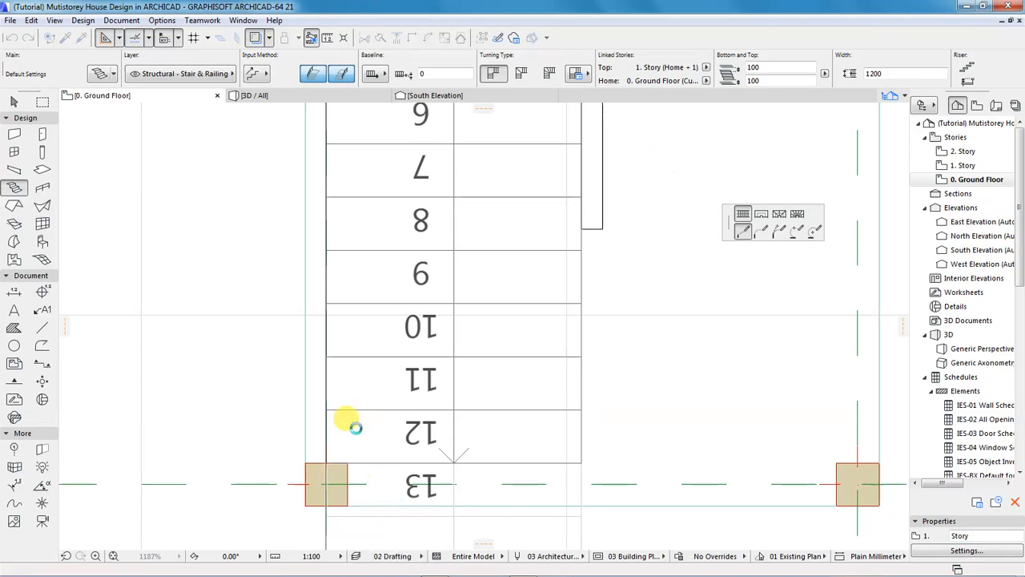
pyautogui.scroll(-4, 274, 293)
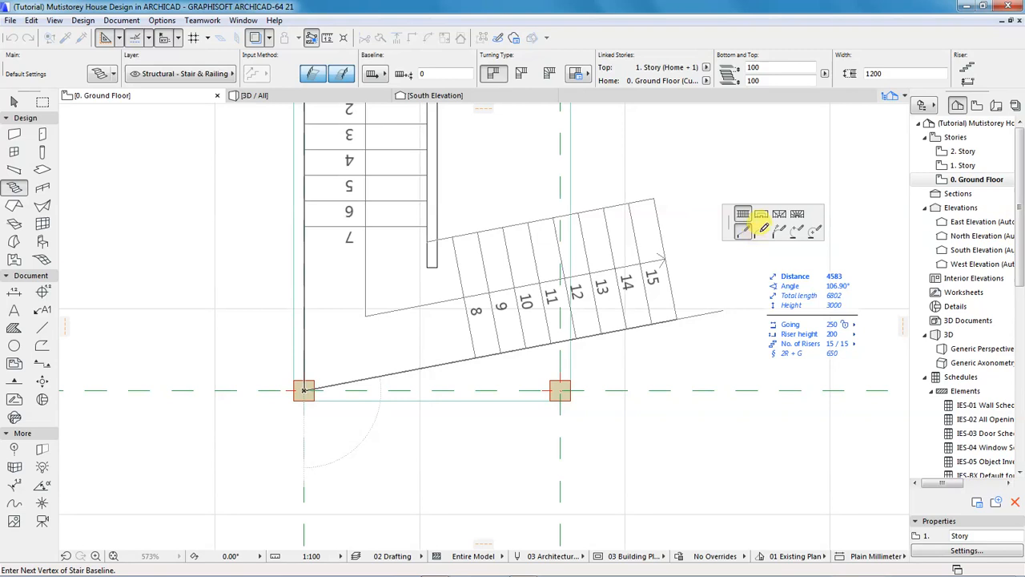
# Add a landing to the lower-right column, then a second flight finishing at the top-right corner.
pyautogui.click(761, 221)
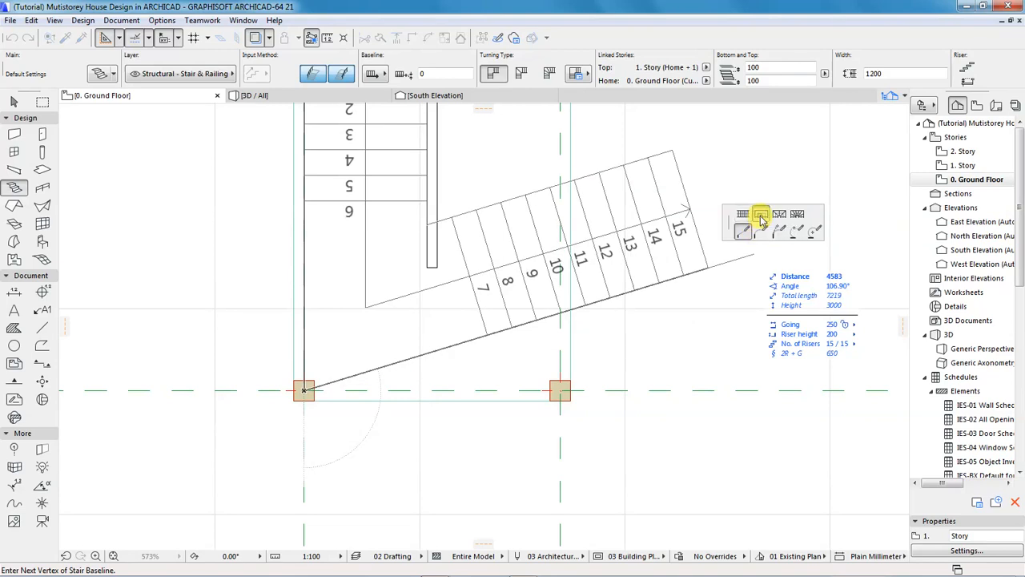
pyautogui.click(561, 389)
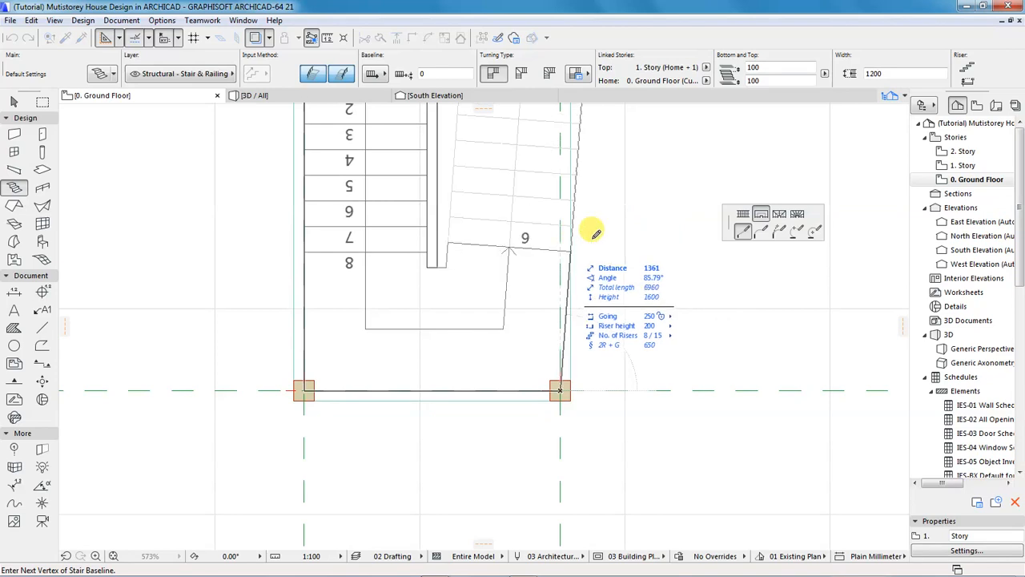
pyautogui.click(743, 214)
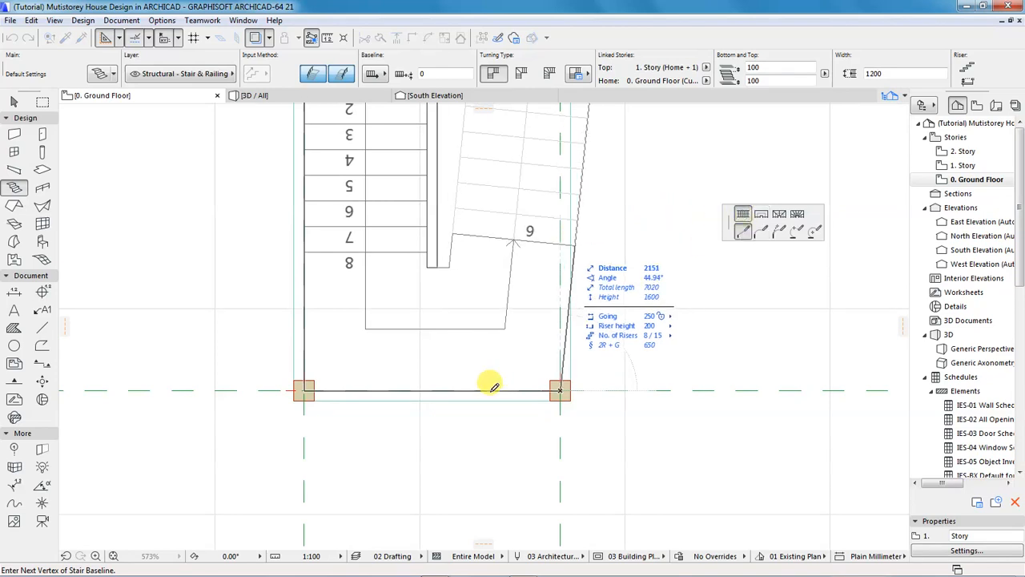
pyautogui.scroll(-3, 494, 393)
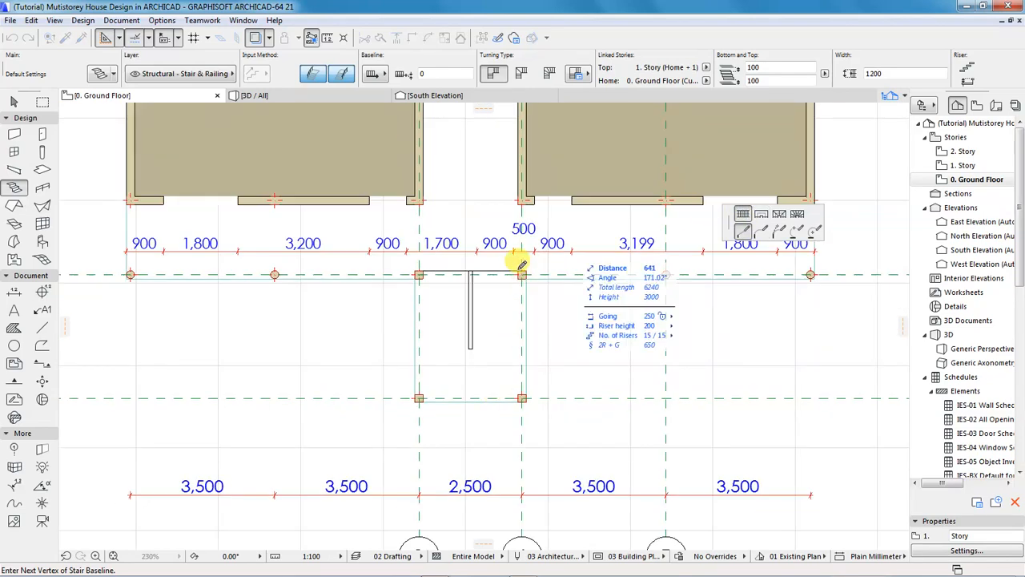
pyautogui.scroll(2, 498, 296)
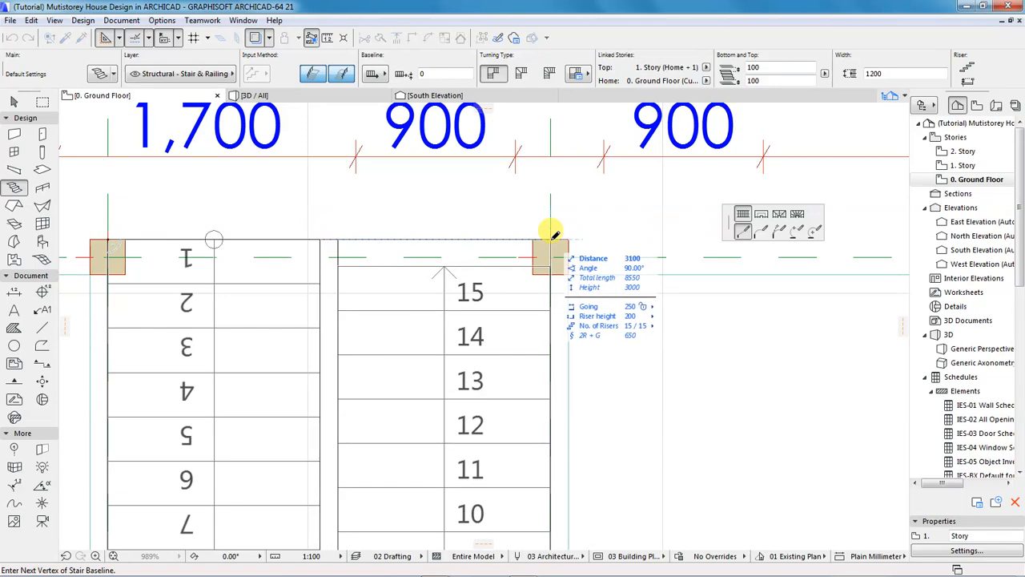
pyautogui.doubleClick(551, 238)
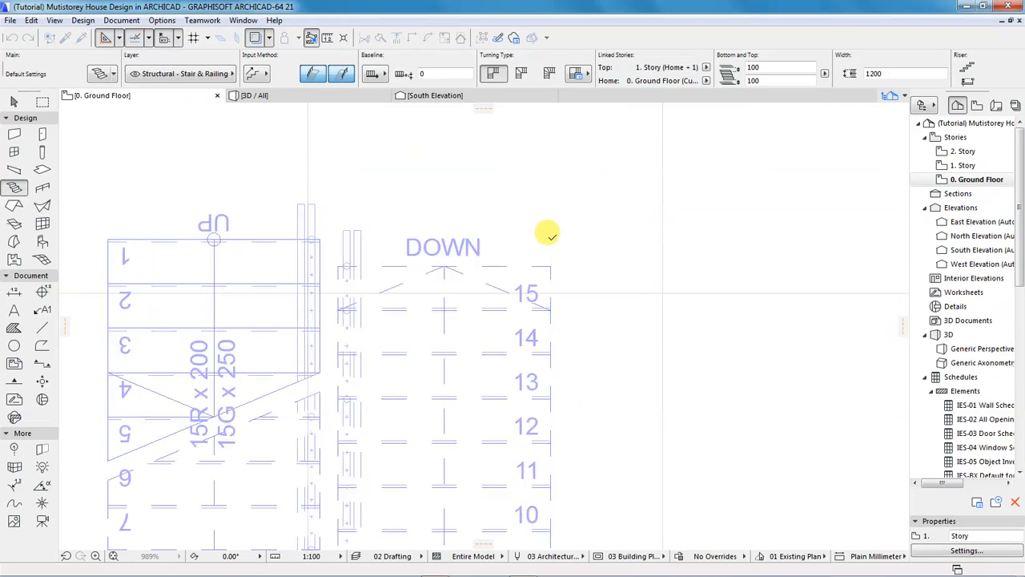
# Redraw the stair baseline from the bay's top-right column corner after cancelling the first attempt.
pyautogui.click(549, 237)
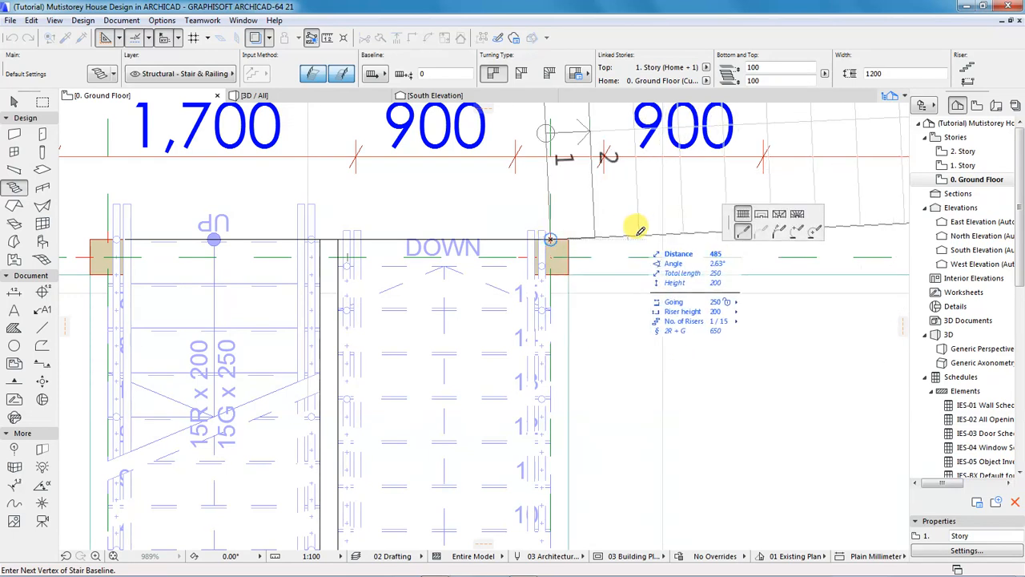
pyautogui.press('Escape')
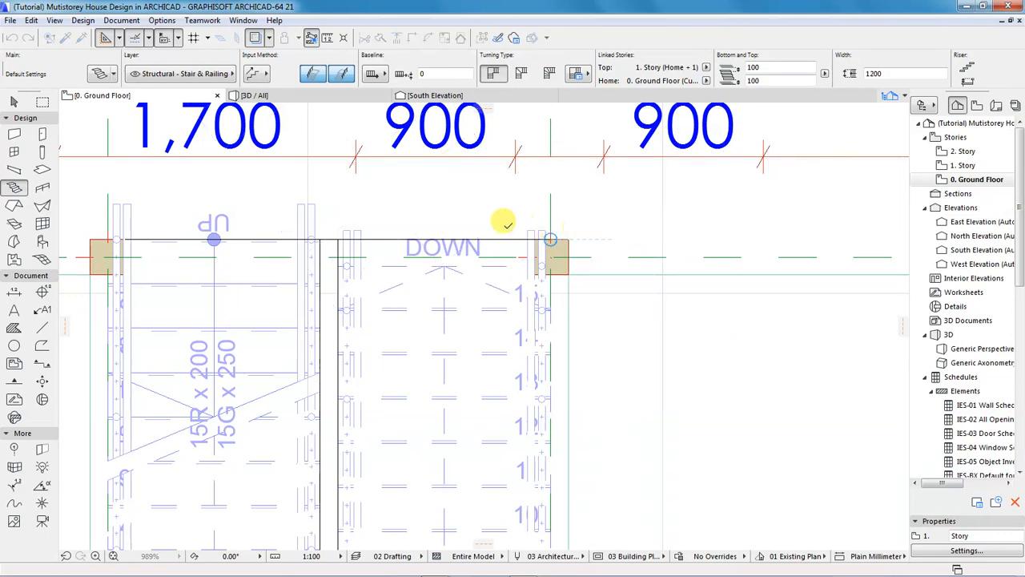
pyautogui.click(551, 238)
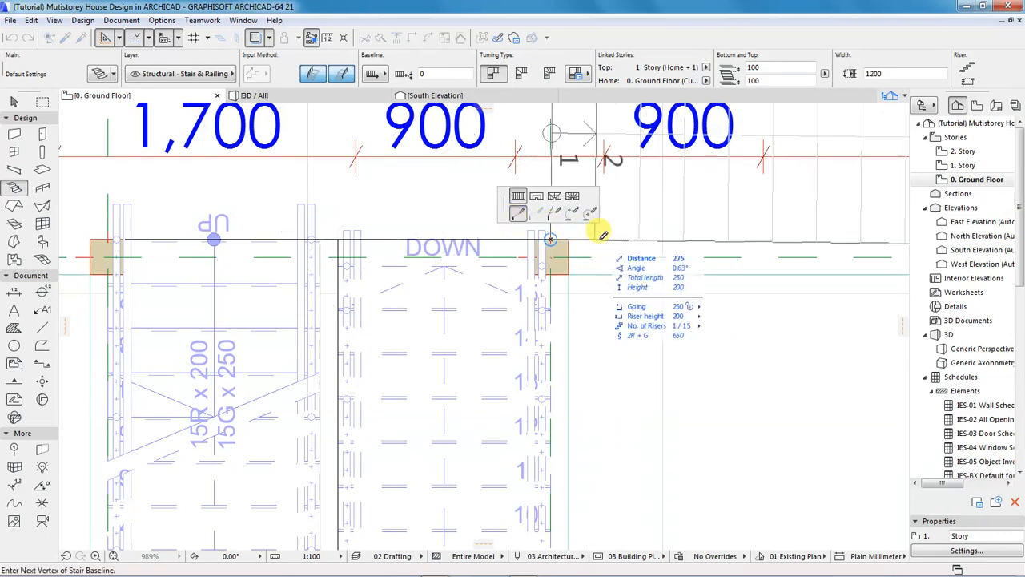
pyautogui.scroll(-1, 597, 232)
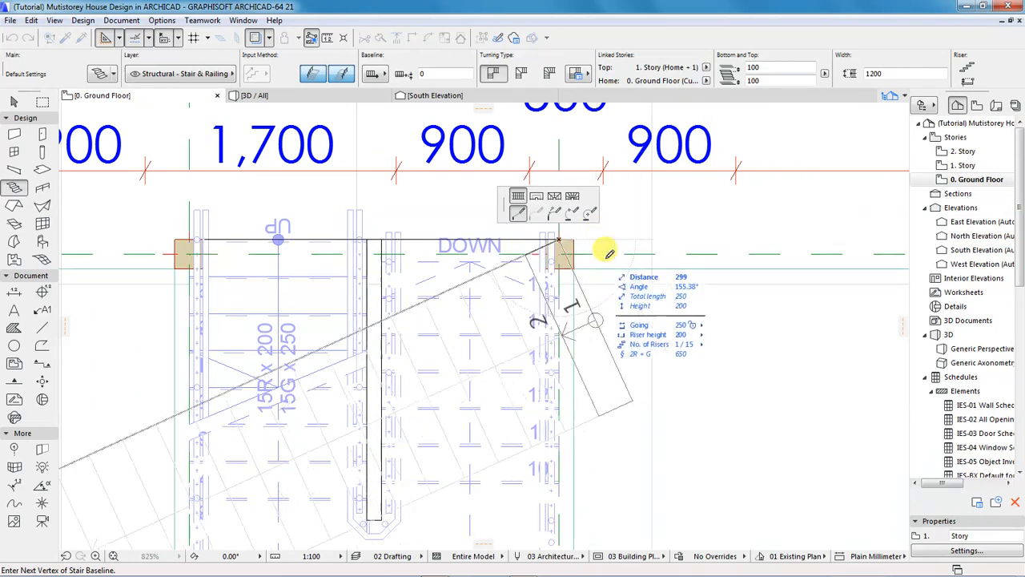
pyautogui.doubleClick(601, 241)
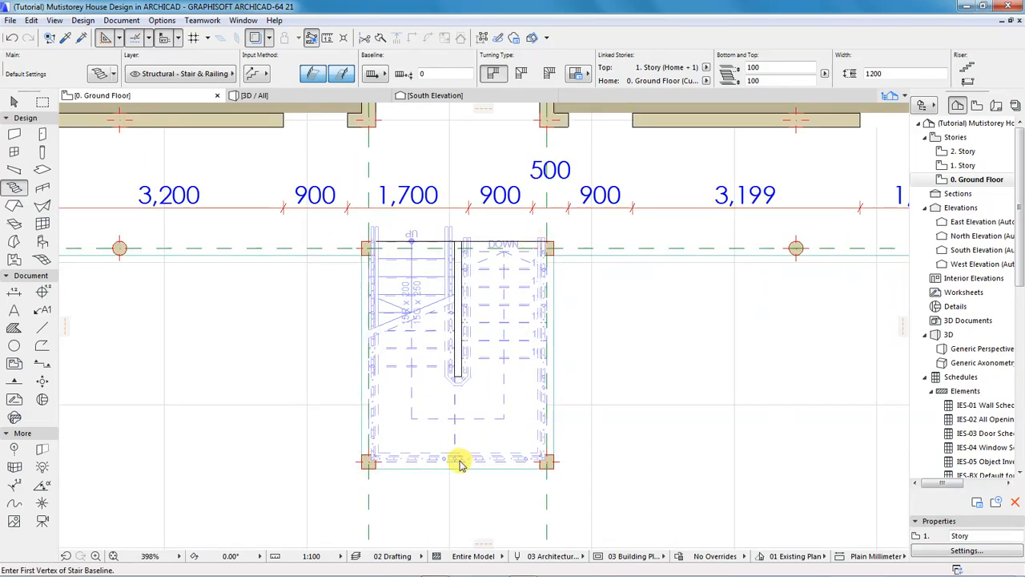
pyautogui.scroll(2, 412, 431)
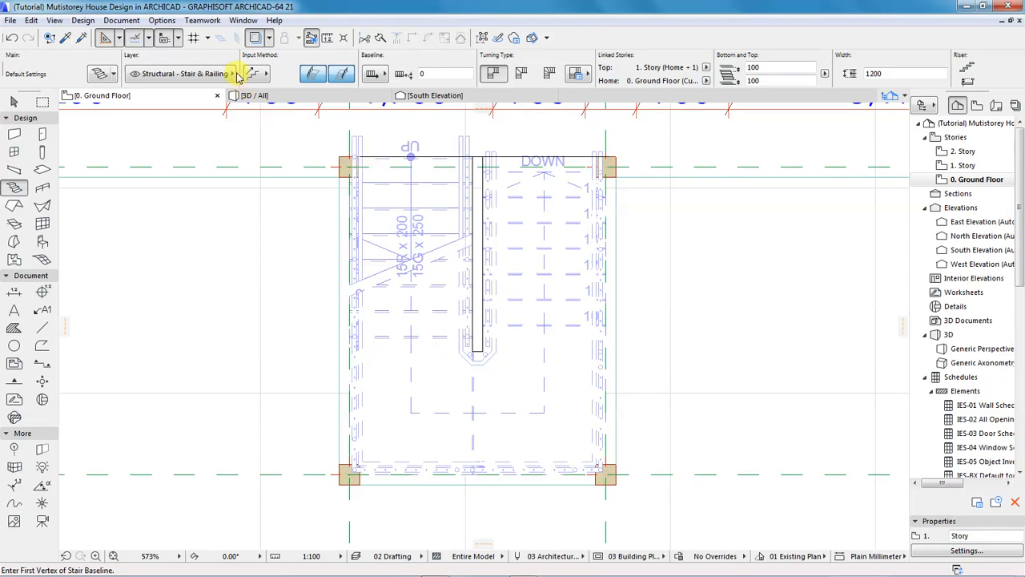
# Switch to the 3D view, orbit and zoom onto the U-shaped stair, and select it.
pyautogui.click(269, 97)
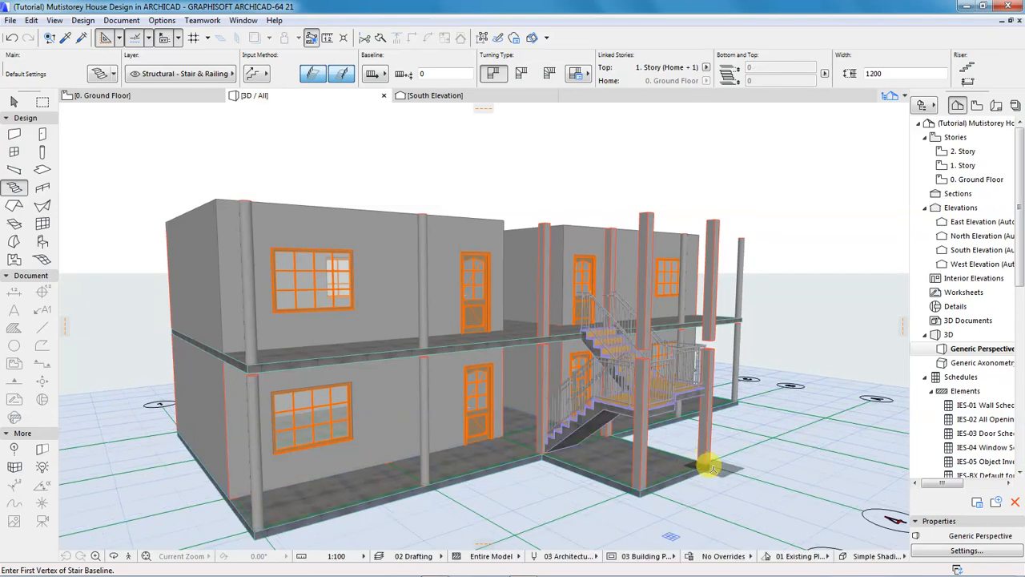
pyautogui.press('o')
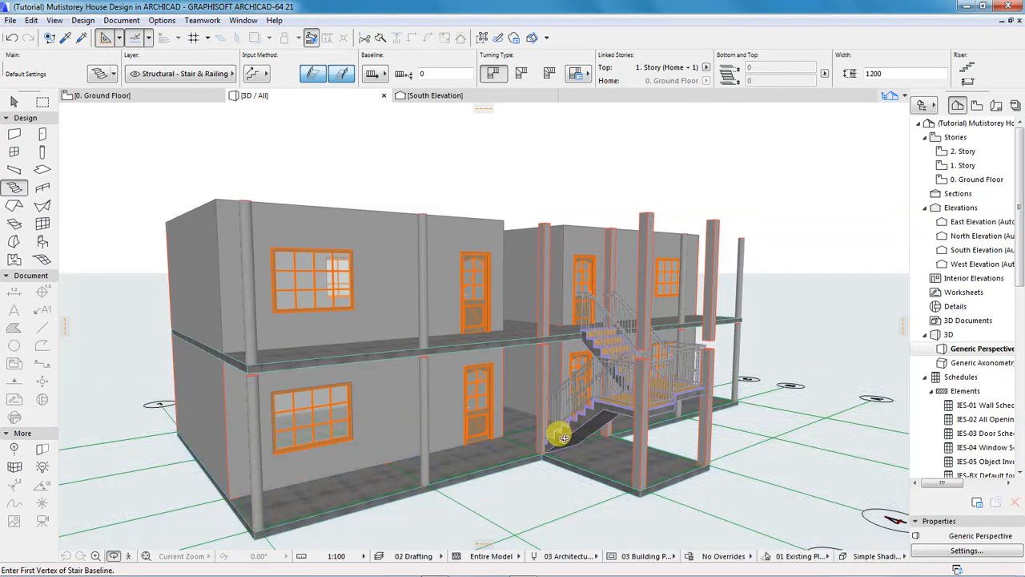
pyautogui.moveTo(362, 334)
pyautogui.mouseDown()
pyautogui.moveTo(344, 334)
pyautogui.moveTo(374, 350)
pyautogui.mouseUp()
pyautogui.moveTo(487, 389); pyautogui.dragTo(606, 409)
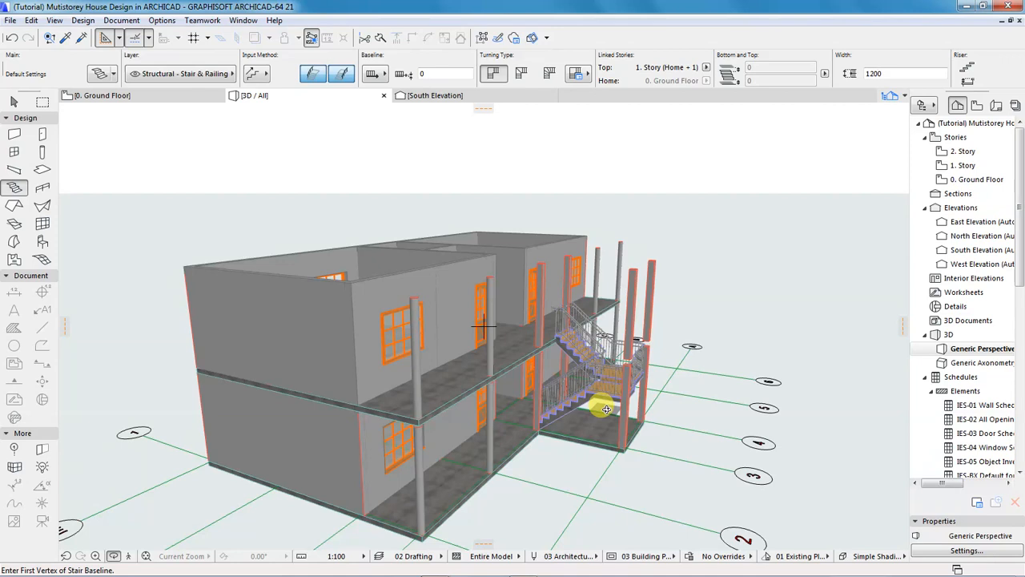
pyautogui.scroll(3, 624, 415)
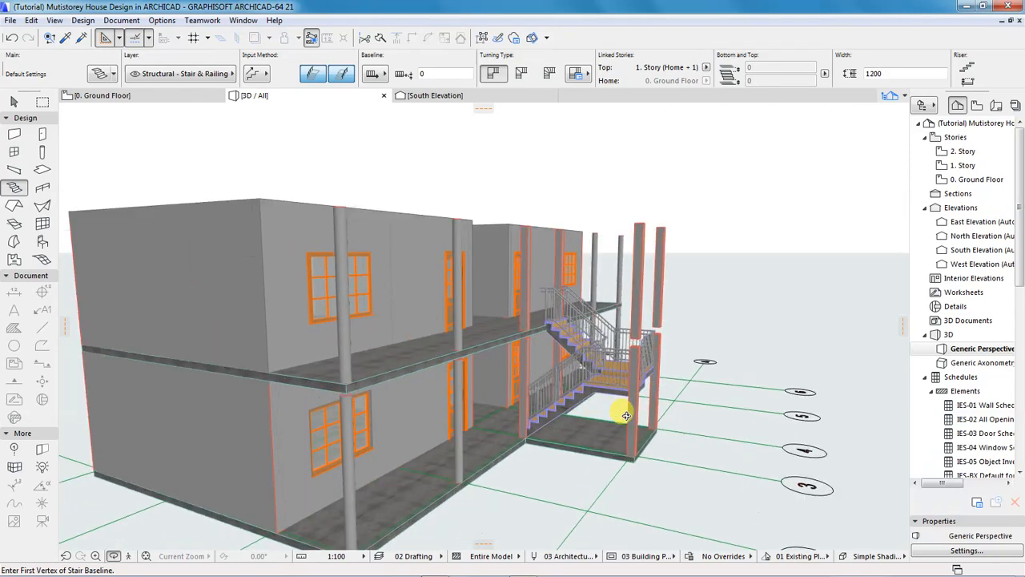
pyautogui.scroll(5, 626, 415)
pyautogui.keyDown('shift'); pyautogui.moveTo(501, 400); pyautogui.dragTo(491, 427, button='middle'); pyautogui.keyUp('shift')
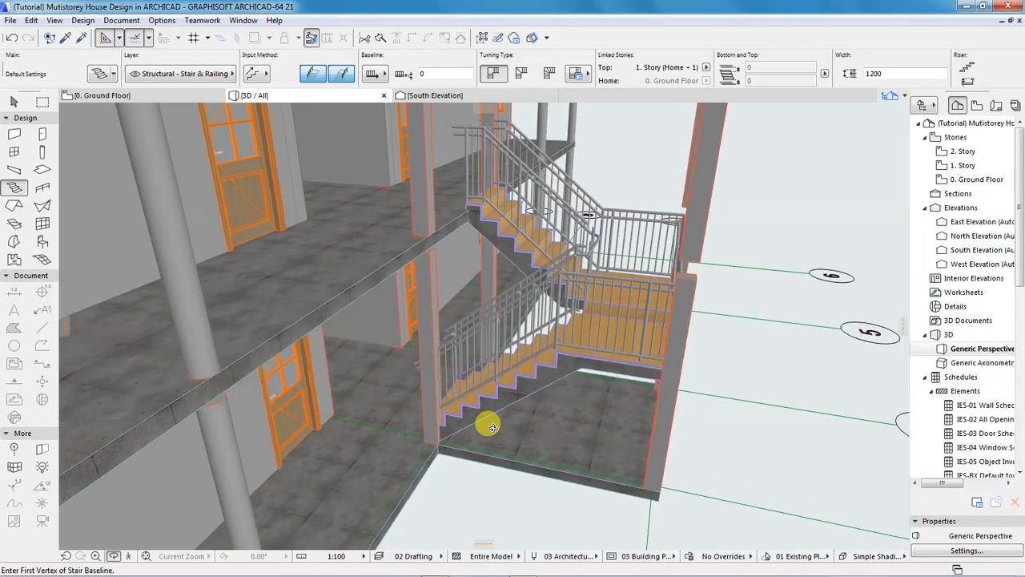
pyautogui.keyDown('shift'); pyautogui.moveTo(669, 276); pyautogui.dragTo(617, 311, button='middle'); pyautogui.keyUp('shift')
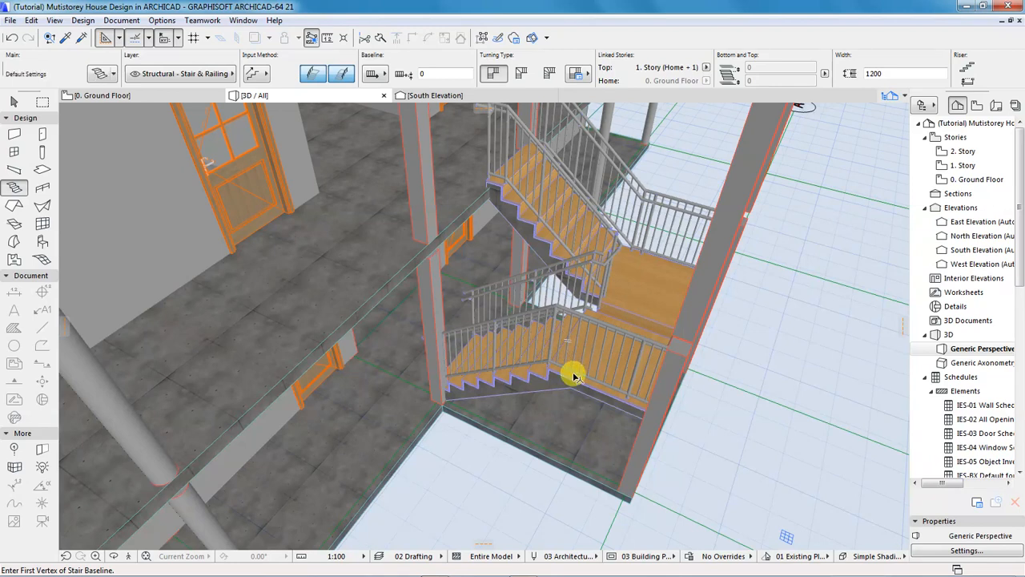
pyautogui.keyDown('shift'); pyautogui.click(565, 383); pyautogui.keyUp('shift')
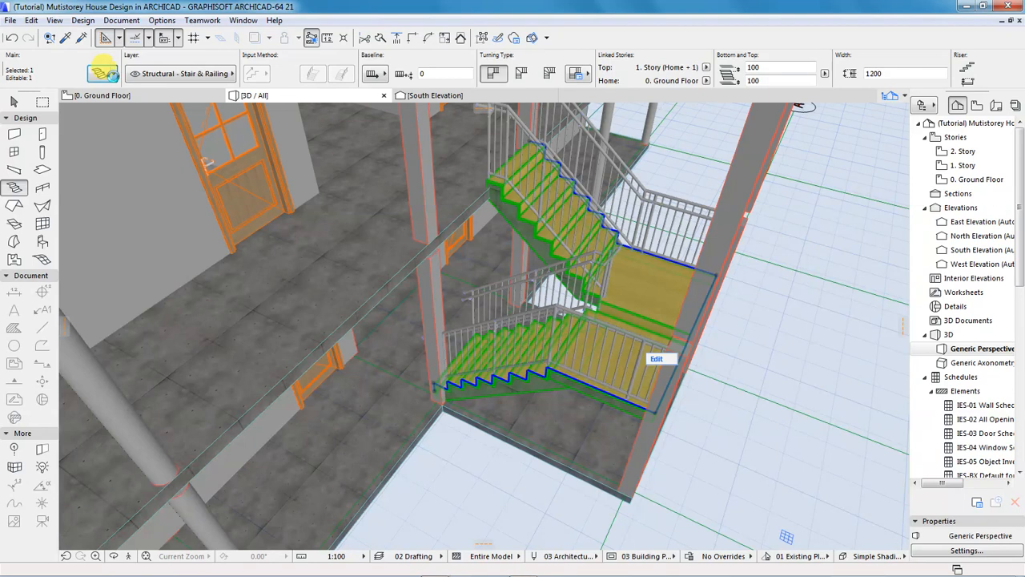
# Browse the Stair folder among favourite stair types, then open the placed stair's settings.
pyautogui.click(104, 72)
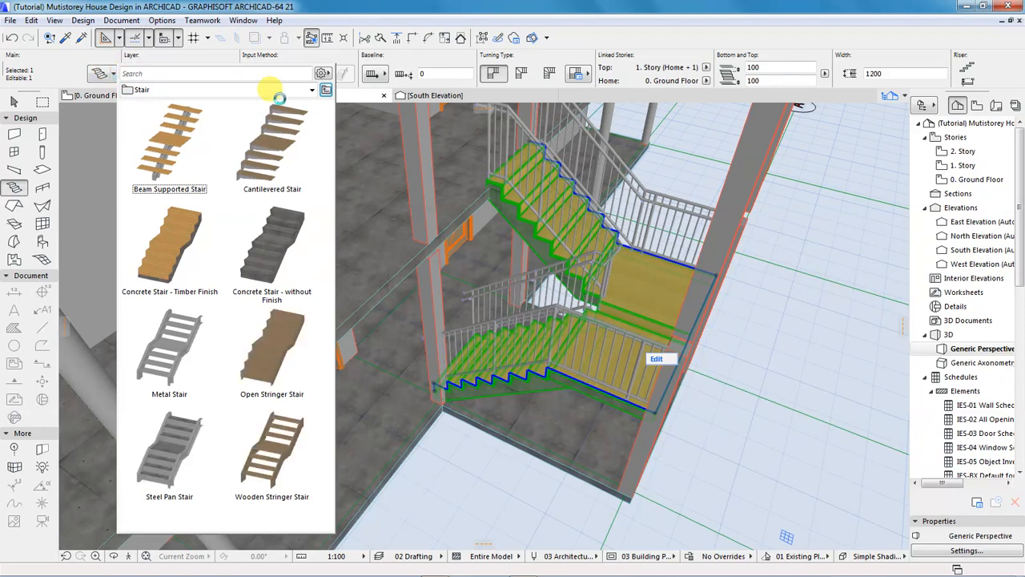
pyautogui.click(326, 93)
pyautogui.click(155, 152)
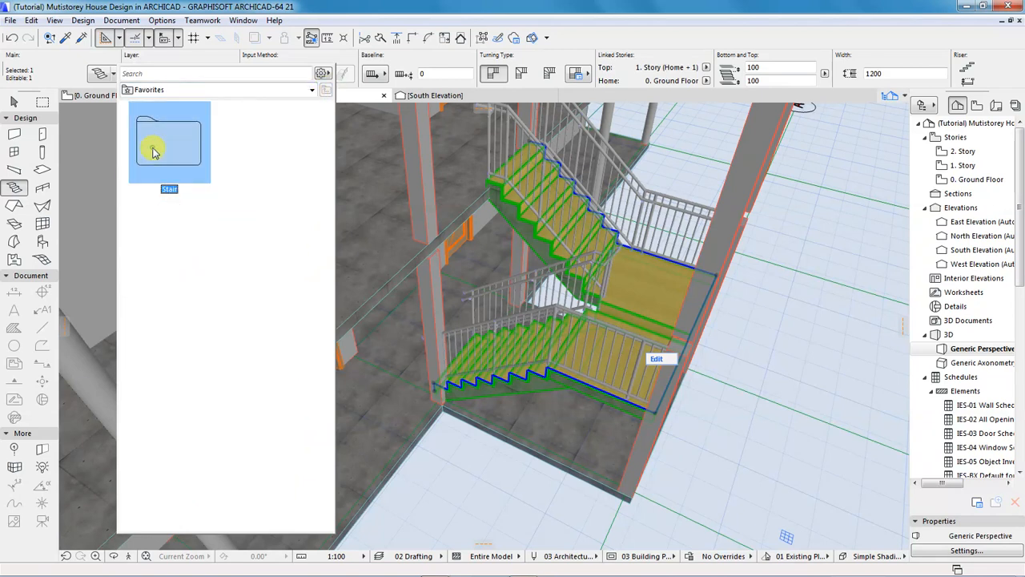
pyautogui.doubleClick(155, 152)
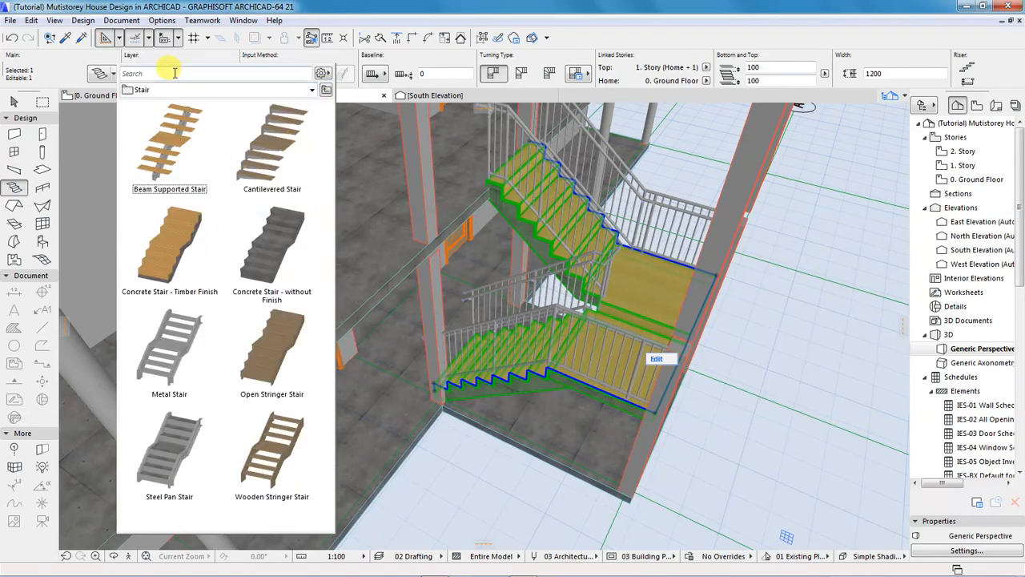
pyautogui.click(412, 56)
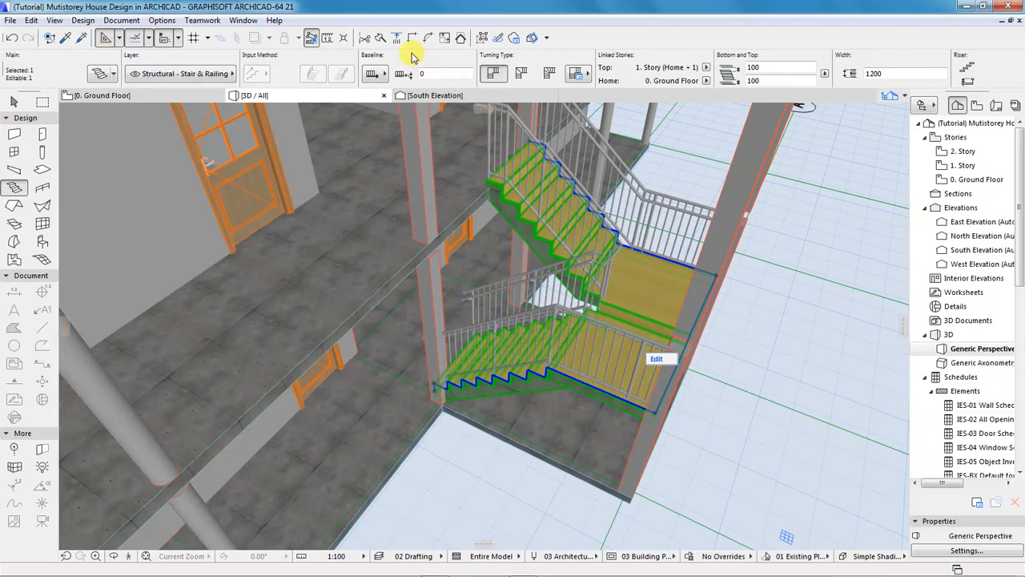
pyautogui.click(98, 73)
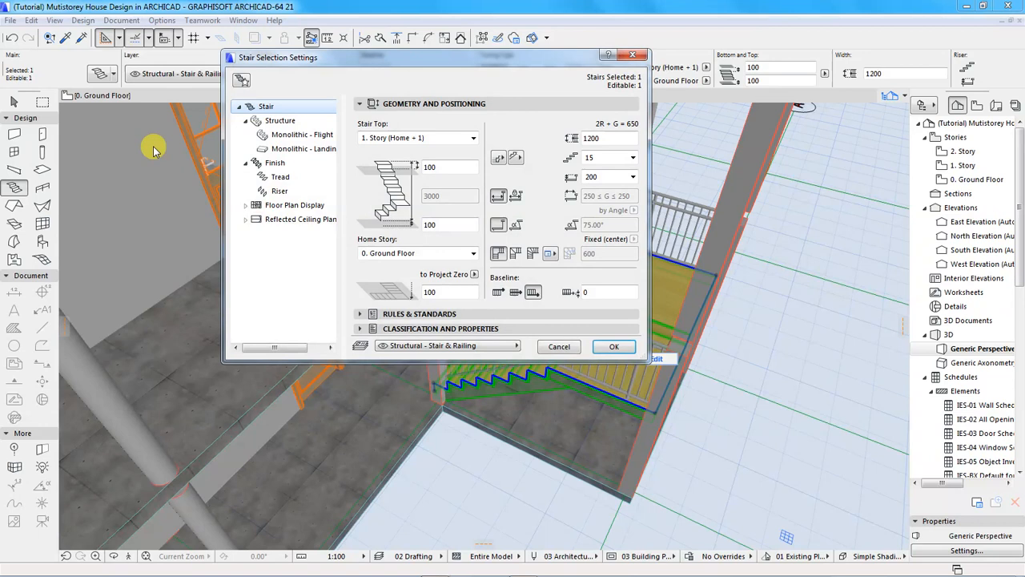
# Review the stair's Structure, Monolithic Flight, Monolithic Landing and Floor Plan Display panels, then confirm.
pyautogui.click(280, 121)
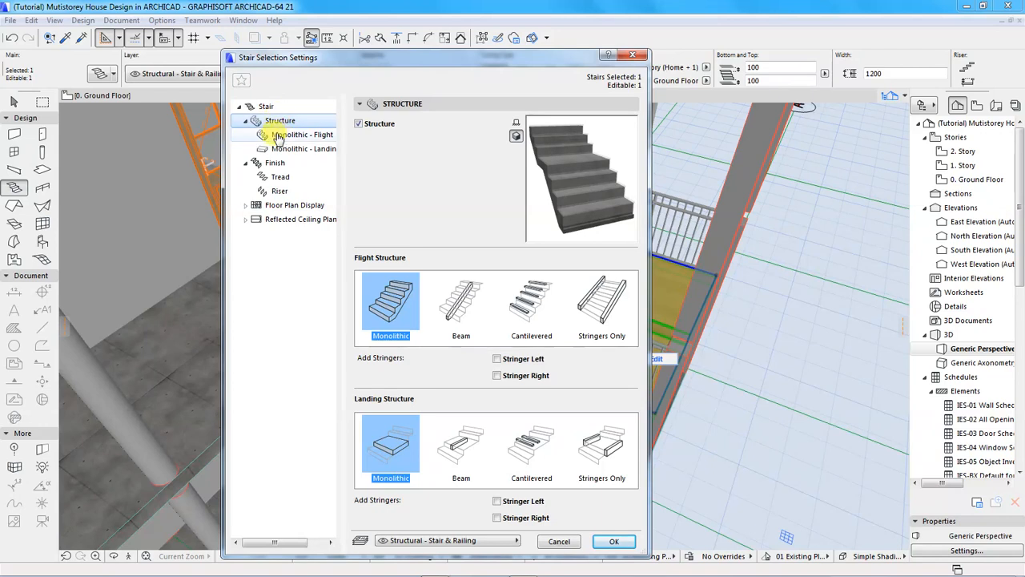
pyautogui.click(284, 137)
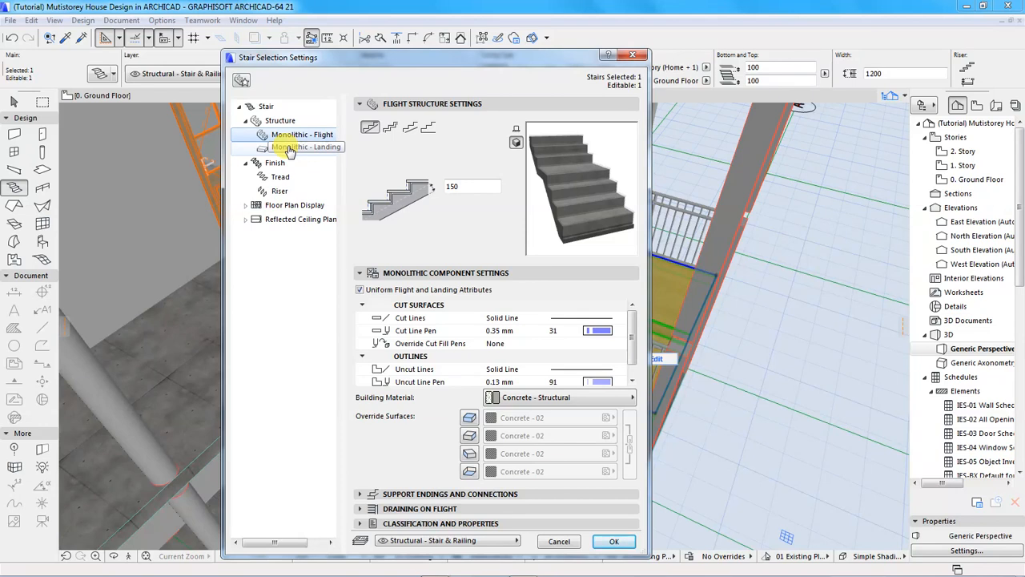
pyautogui.click(290, 151)
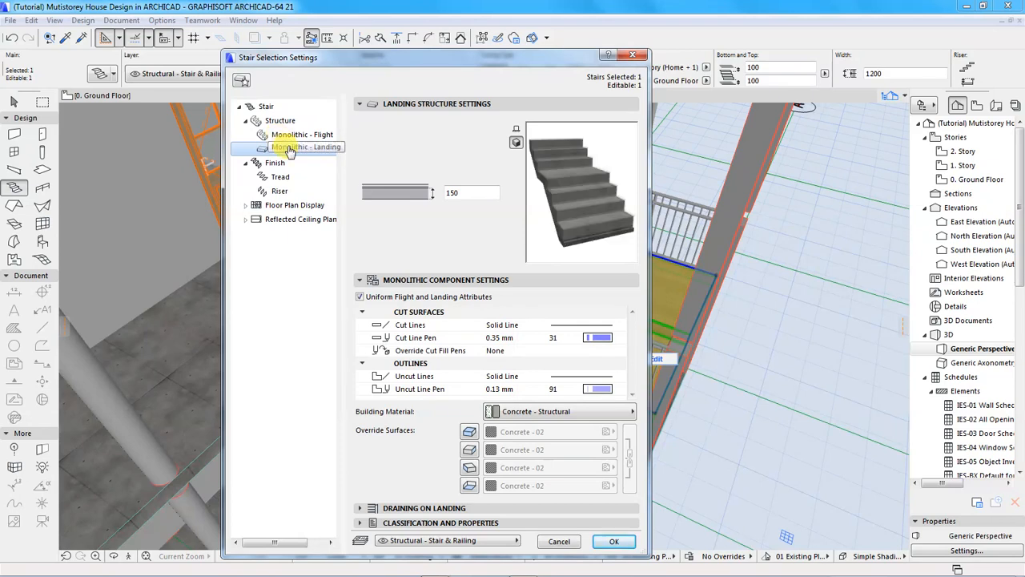
pyautogui.click(295, 205)
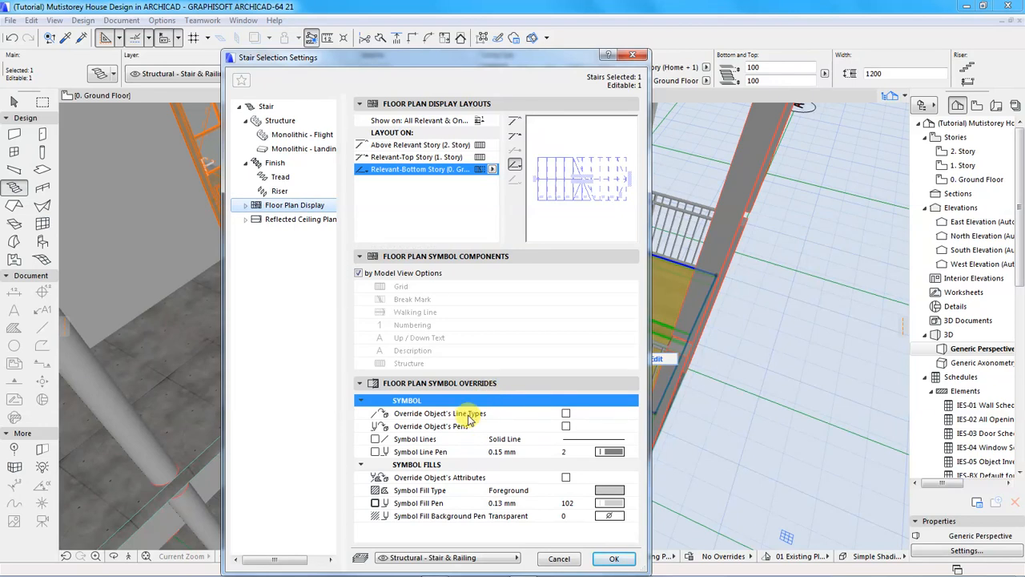
pyautogui.click(613, 560)
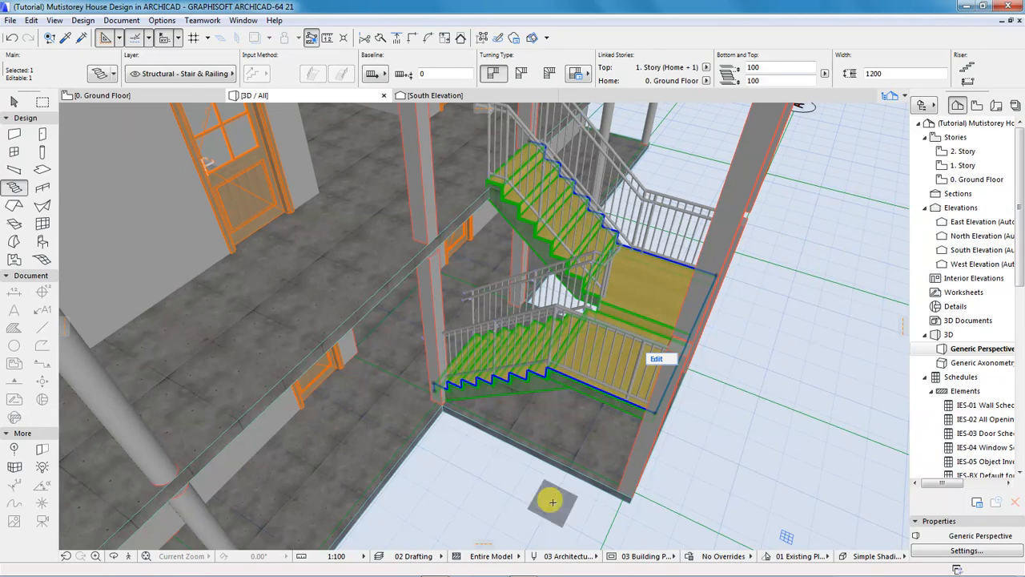
# Deselect the stair, orbit and zoom to the house front, and select the ground-floor porch slab.
pyautogui.press('Escape')
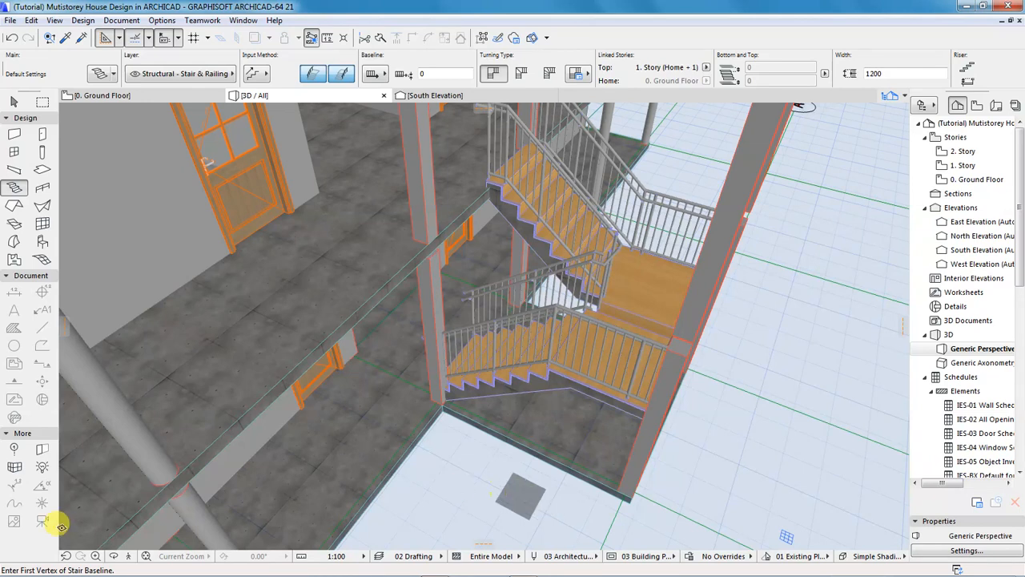
pyautogui.click(112, 558)
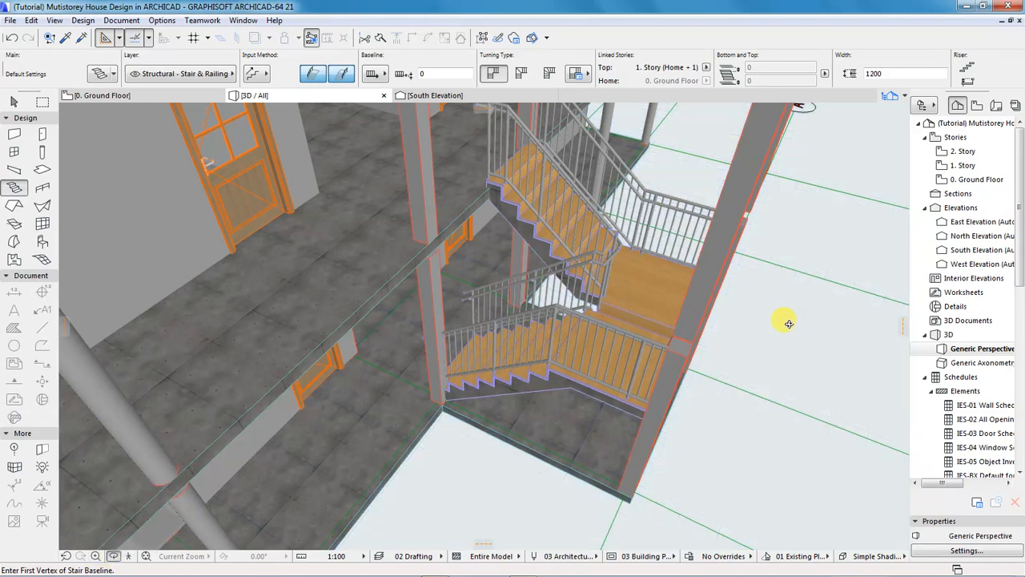
pyautogui.scroll(-3, 463, 358)
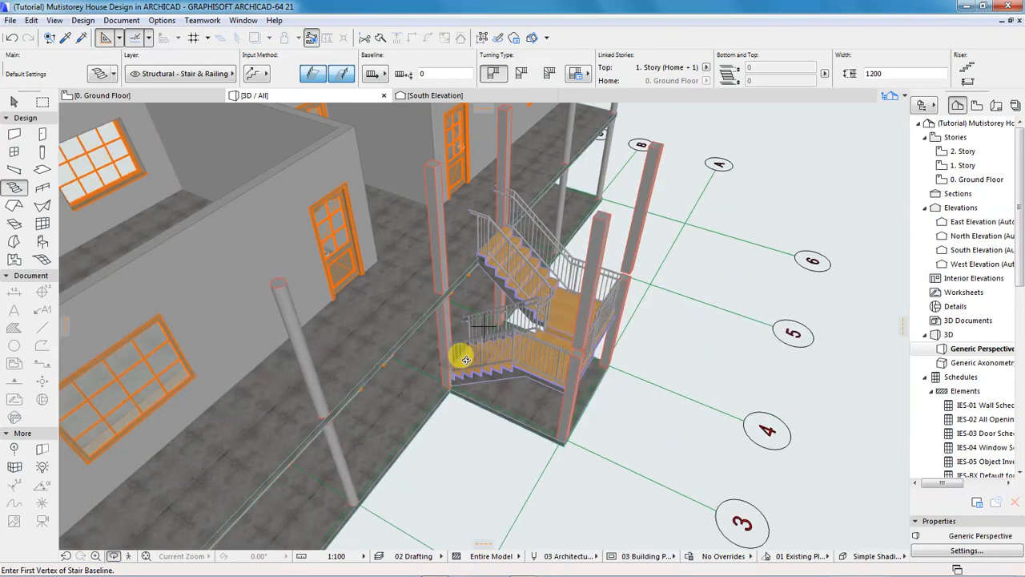
pyautogui.scroll(-8, 576, 377)
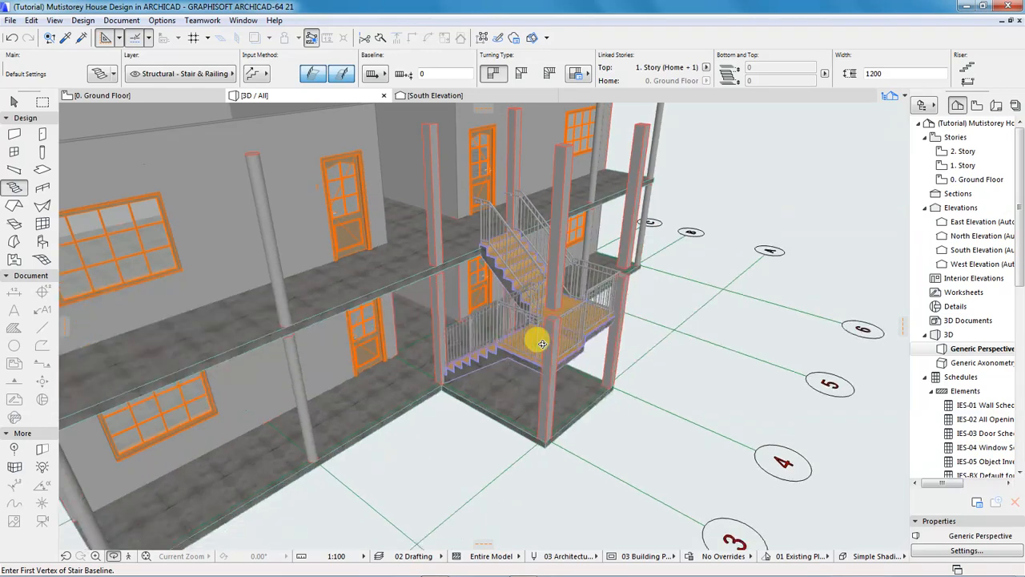
pyautogui.moveTo(614, 358); pyautogui.dragTo(550, 332)
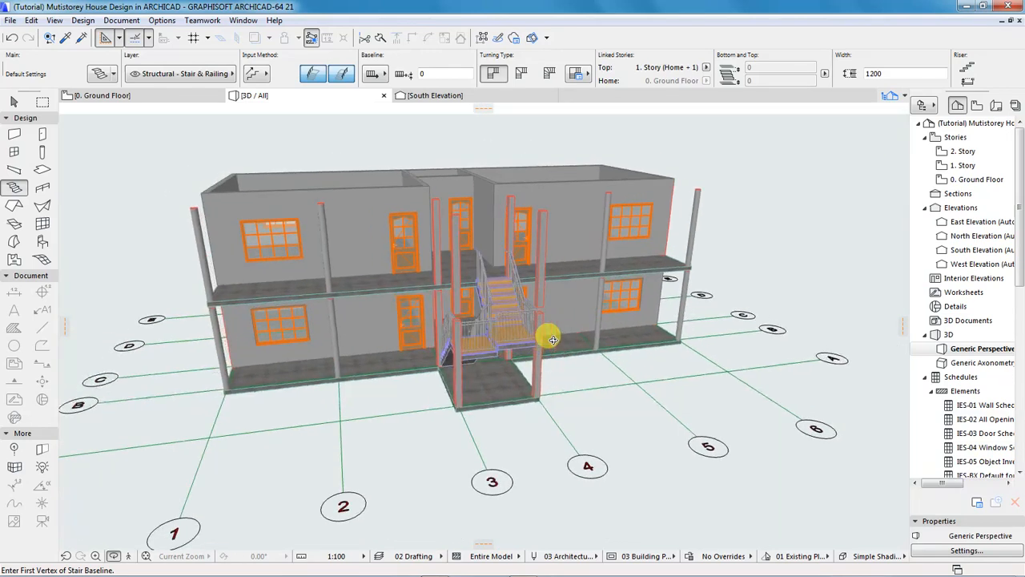
pyautogui.moveTo(762, 347); pyautogui.dragTo(497, 345)
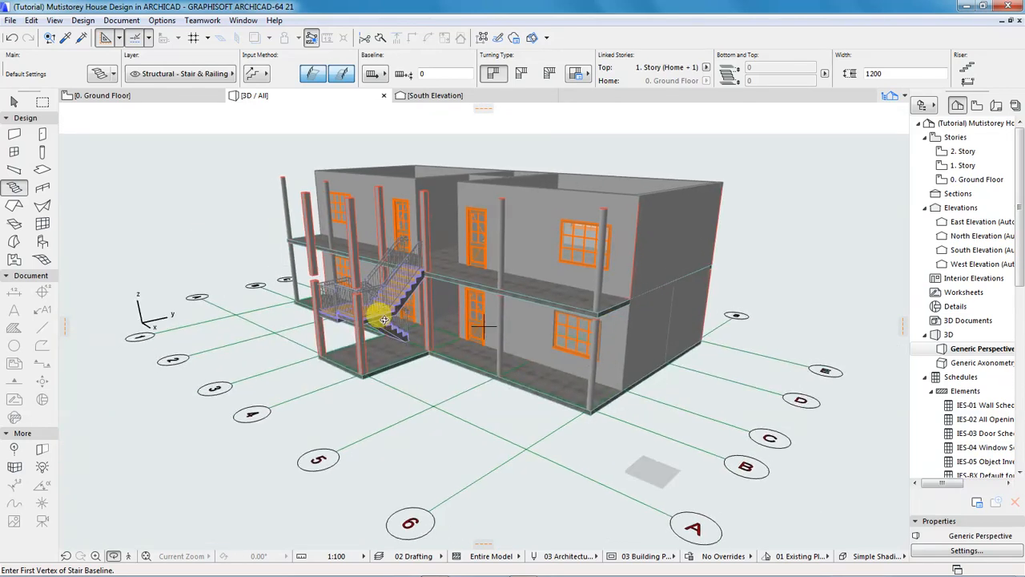
pyautogui.scroll(4, 417, 306)
pyautogui.scroll(4, 460, 297)
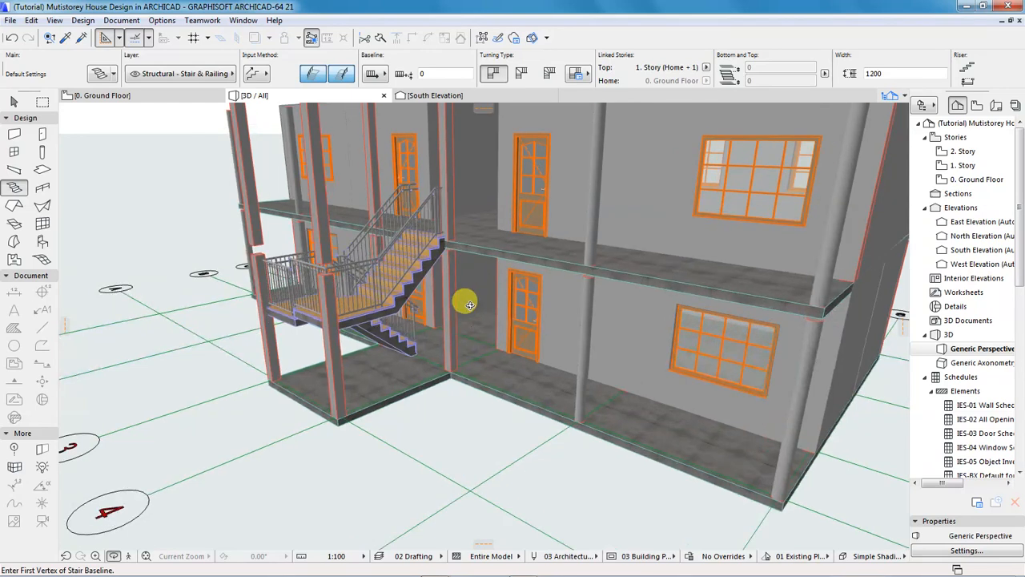
pyautogui.scroll(-2, 428, 349)
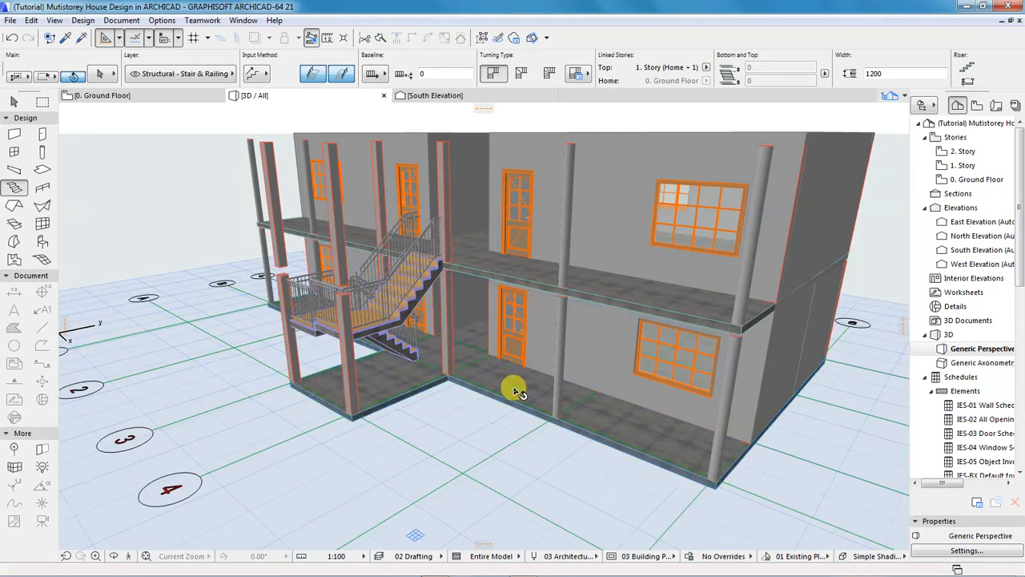
pyautogui.keyDown('shift'); pyautogui.click(516, 390); pyautogui.keyUp('shift')
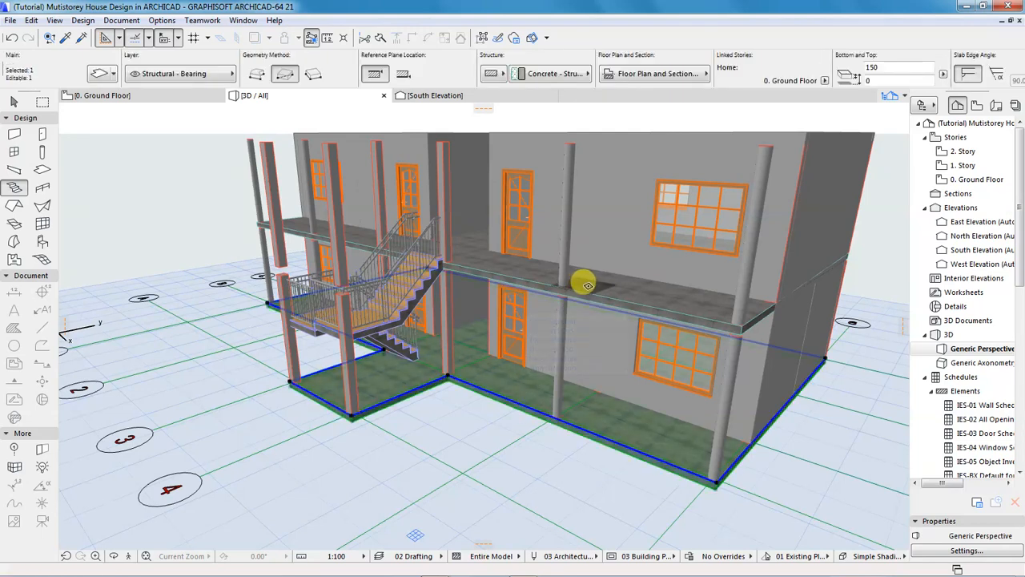
# Add the first-storey slab and override both slabs' surface with Wood - Pine Grained Vertical.
pyautogui.keyDown('shift'); pyautogui.click(590, 295); pyautogui.keyUp('shift')
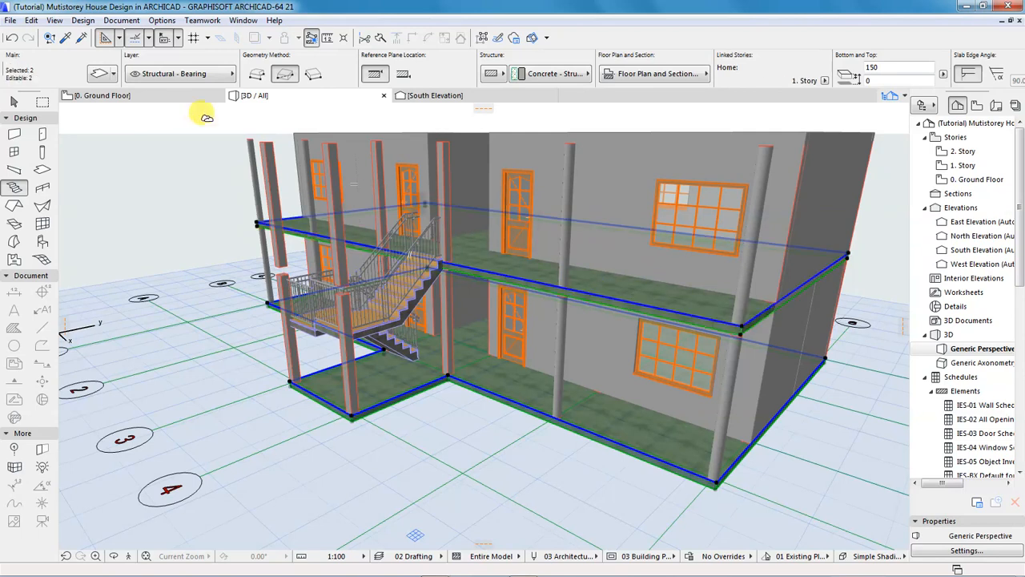
pyautogui.click(98, 73)
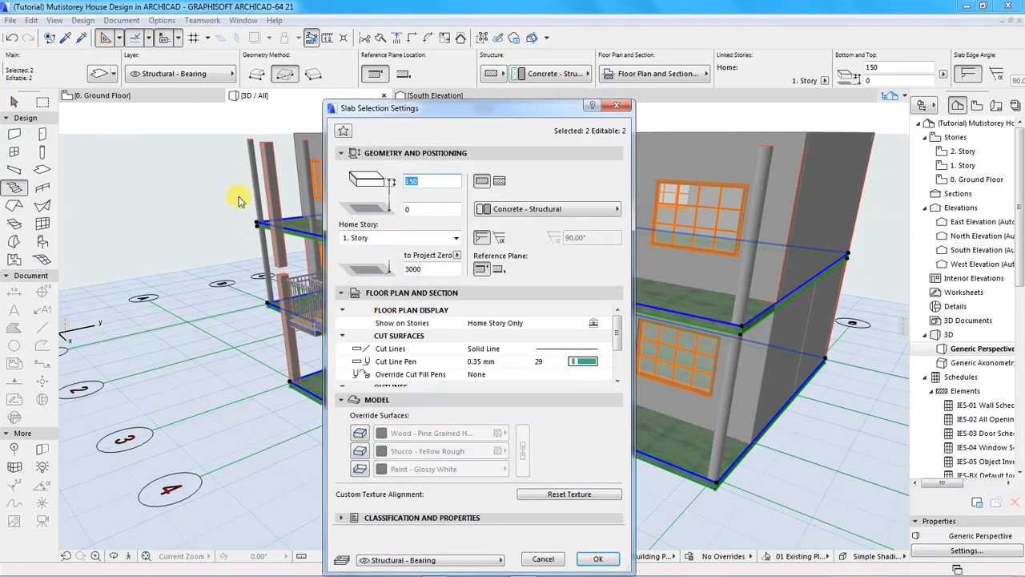
pyautogui.moveTo(468, 115); pyautogui.dragTo(402, 55)
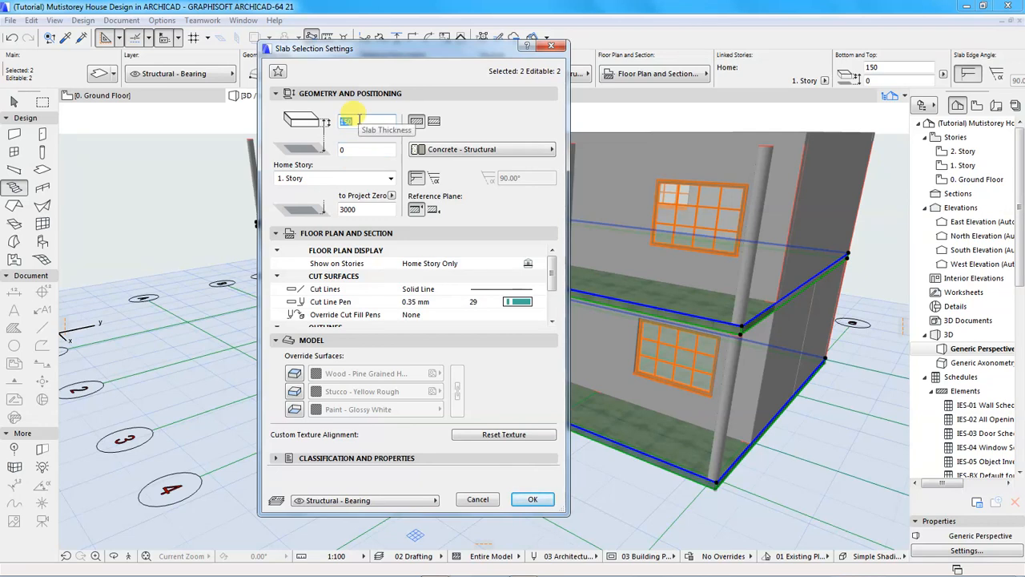
pyautogui.click(294, 374)
pyautogui.click(364, 375)
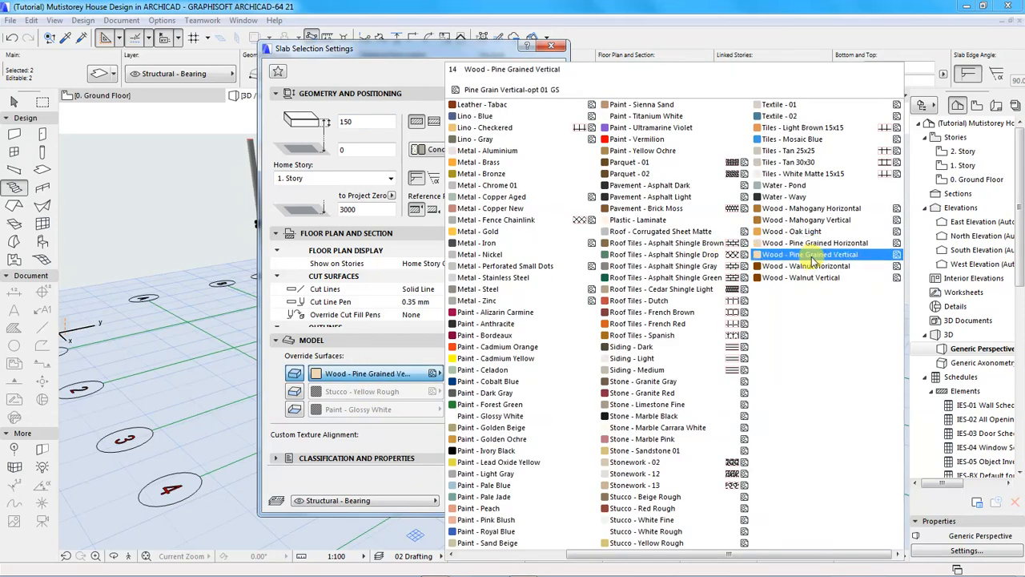
pyautogui.click(813, 254)
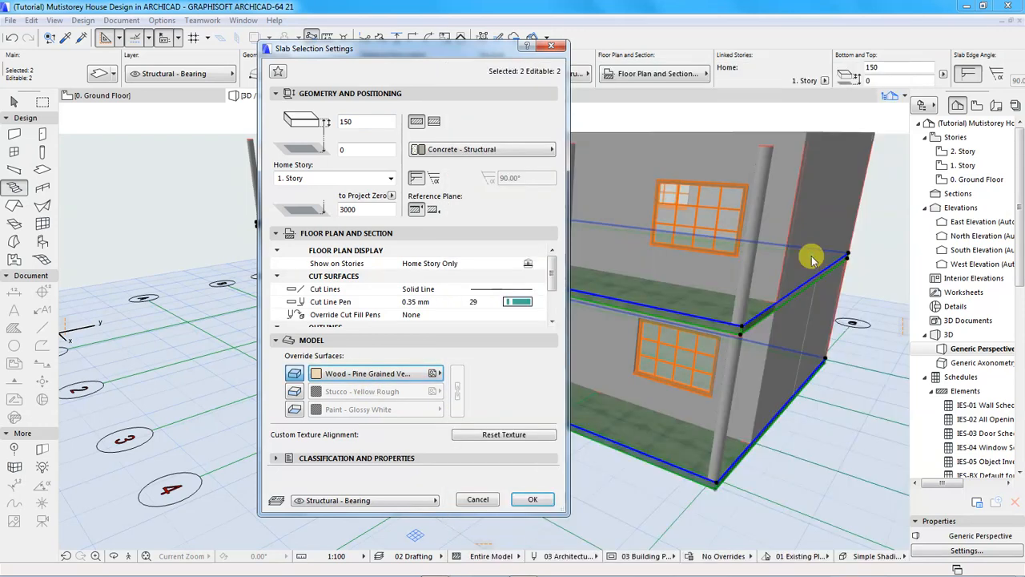
pyautogui.click(533, 499)
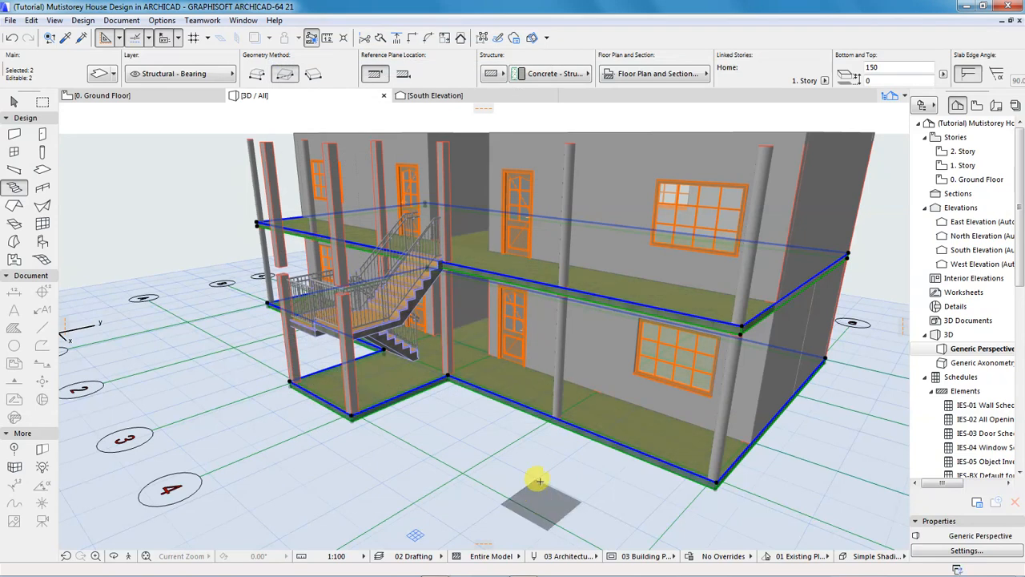
# Clear the slab selection and zoom in on the stair bay and pine-floored porch slabs.
pyautogui.press('Escape')
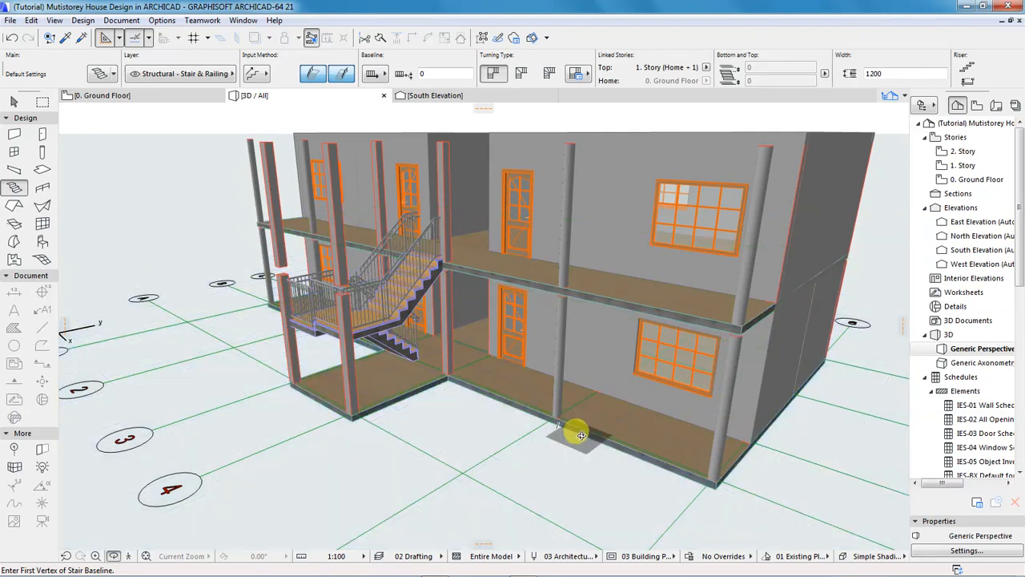
pyautogui.scroll(1, 655, 446)
pyautogui.keyDown('shift'); pyautogui.moveTo(598, 419); pyautogui.dragTo(597, 418, button='middle'); pyautogui.keyUp('shift')
pyautogui.scroll(2, 597, 416)
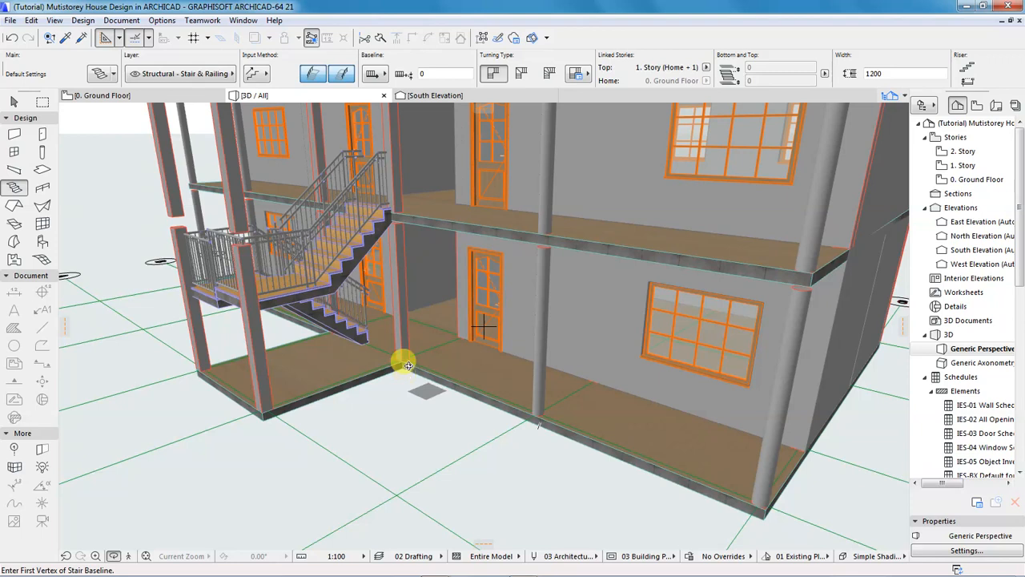
pyautogui.scroll(3, 312, 374)
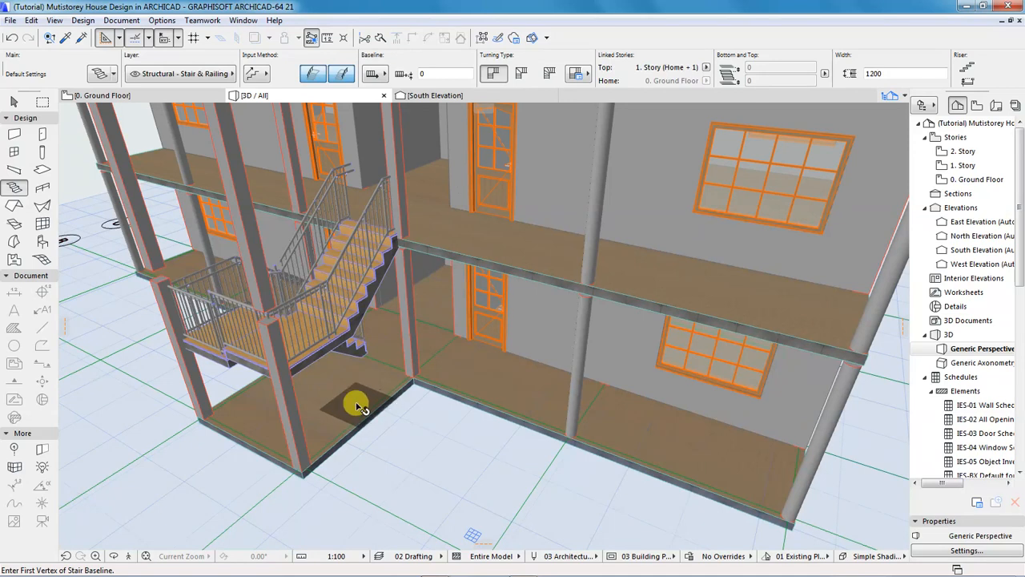
# Select the ground-floor and first-storey porch slabs and switch their surface to Wood - Mahogany Horizontal.
pyautogui.click(357, 403)
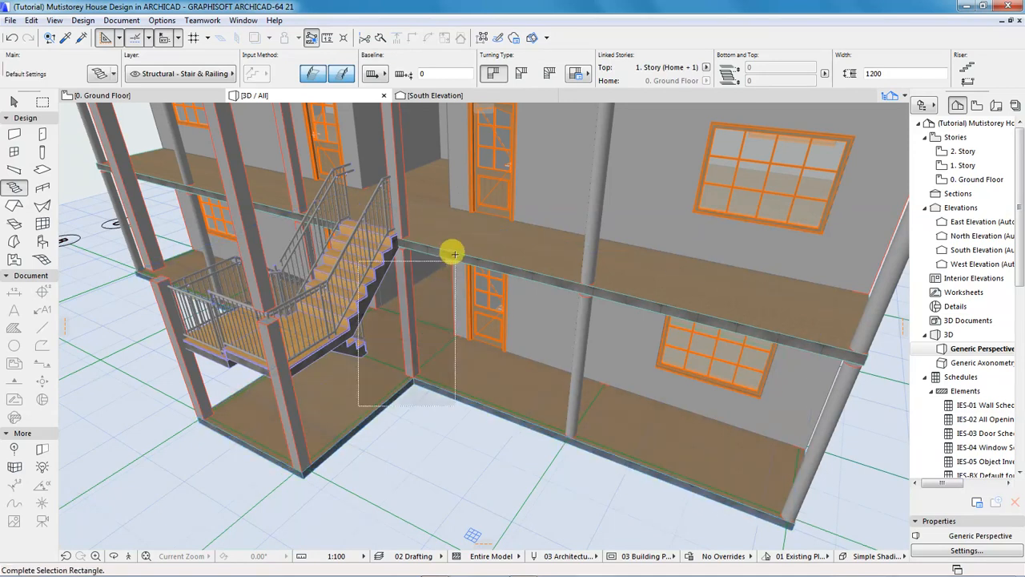
pyautogui.click(403, 385)
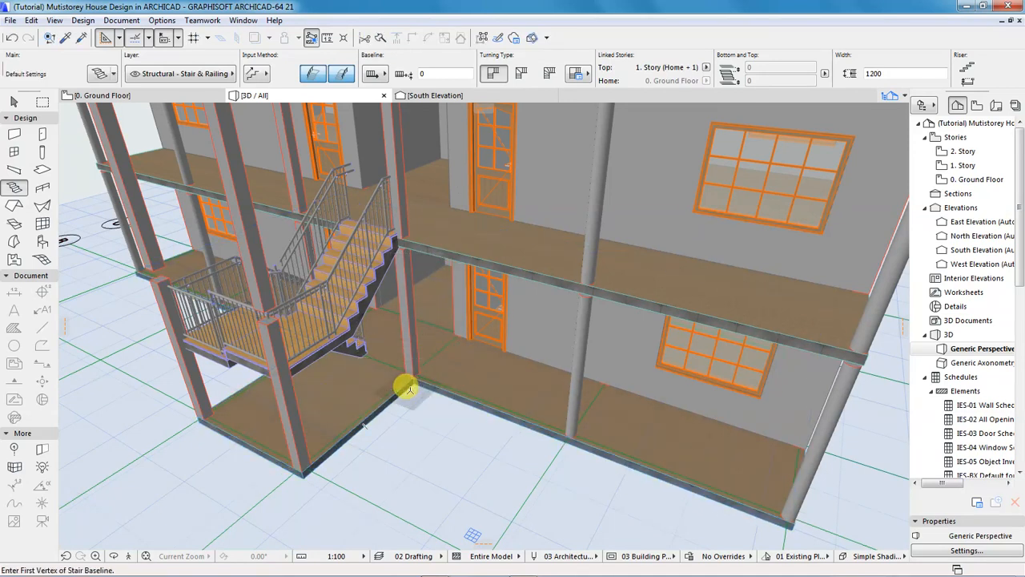
pyautogui.press('shift')
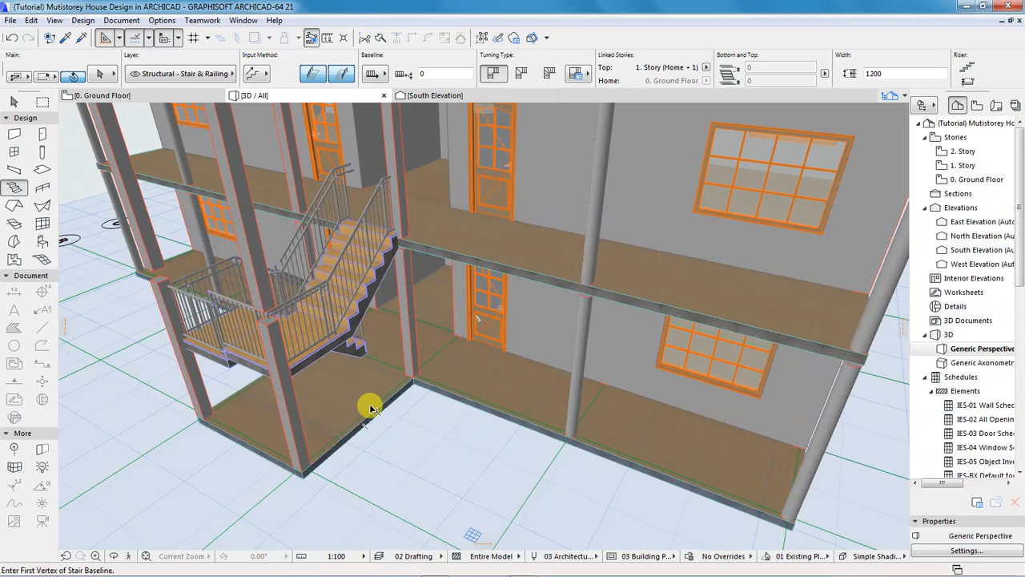
pyautogui.keyDown('shift'); pyautogui.click(371, 409); pyautogui.keyUp('shift')
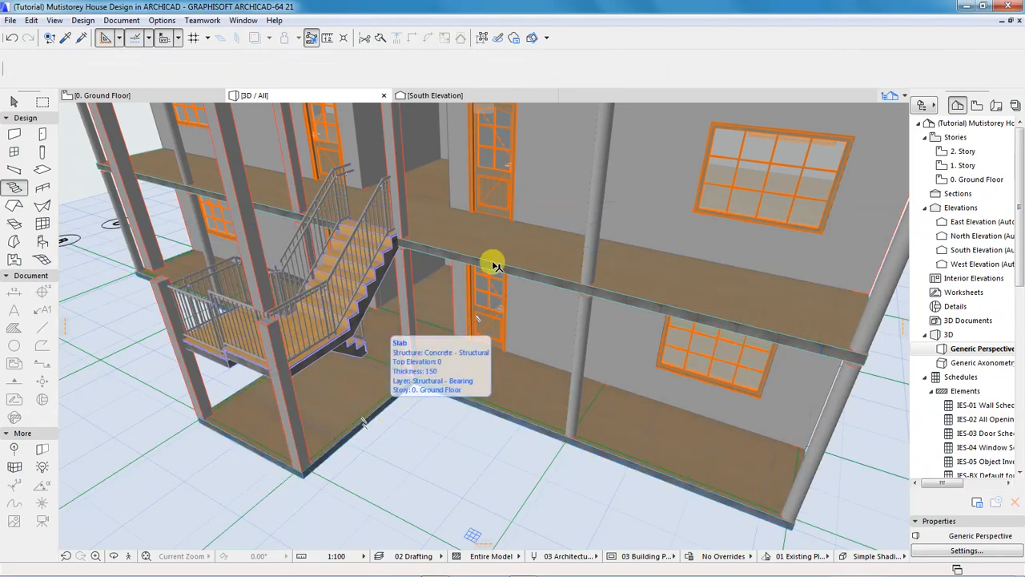
pyautogui.keyDown('shift'); pyautogui.click(541, 279); pyautogui.keyUp('shift')
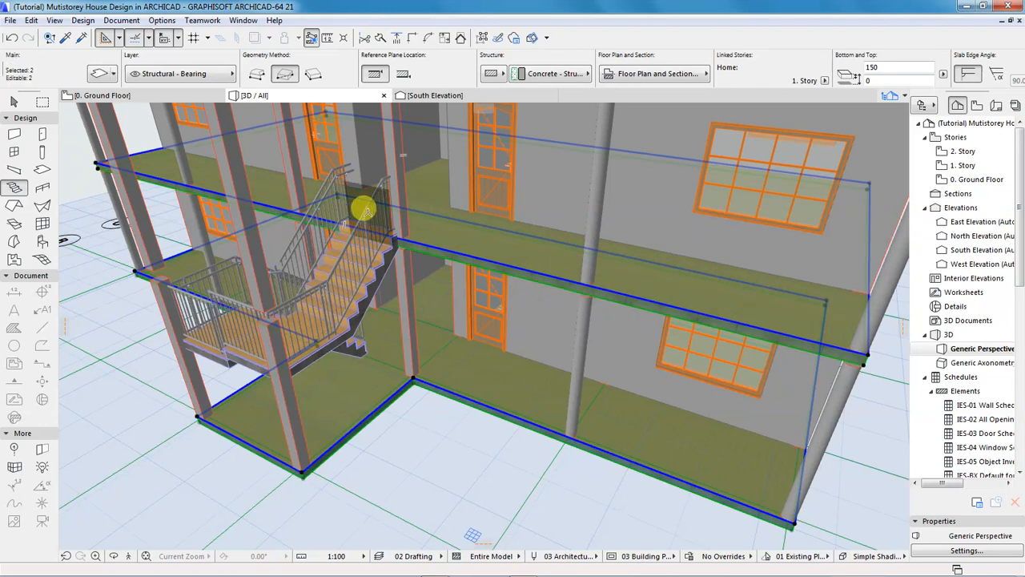
pyautogui.click(100, 73)
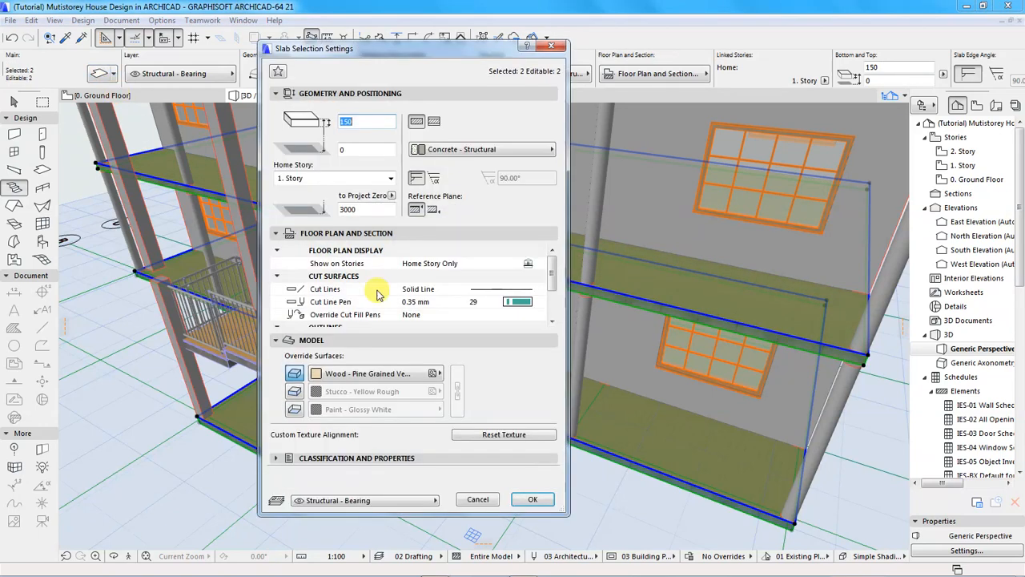
pyautogui.click(380, 375)
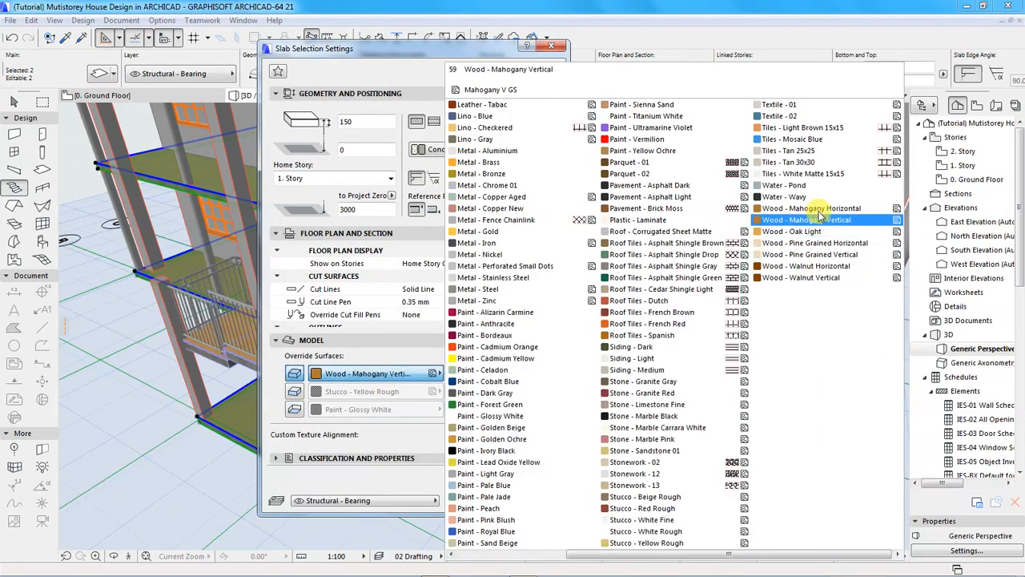
pyautogui.click(815, 209)
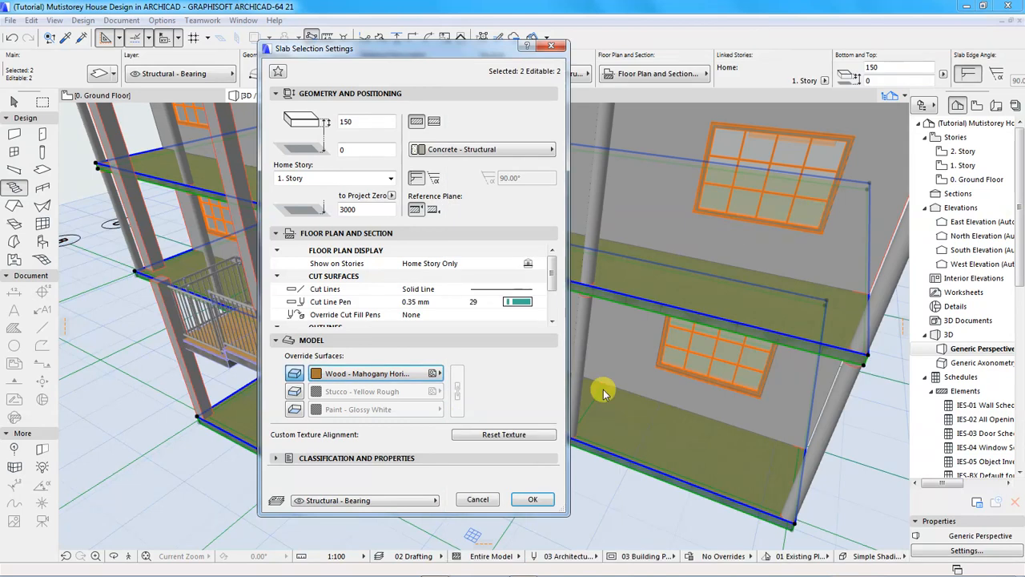
pyautogui.click(531, 499)
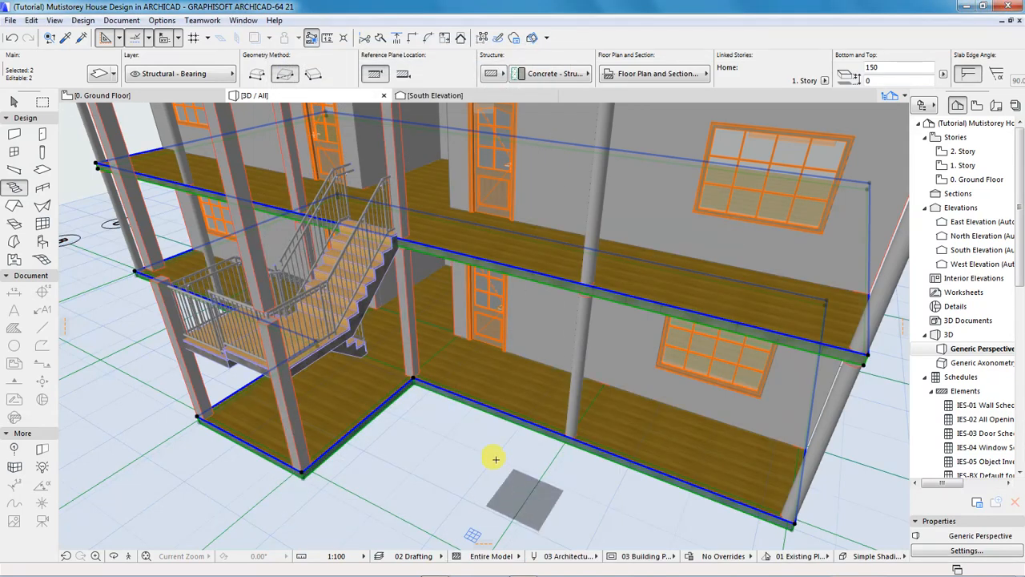
# Deselect the slabs, zoom out and orbit to a left-front perspective of the whole house.
pyautogui.press('Escape')
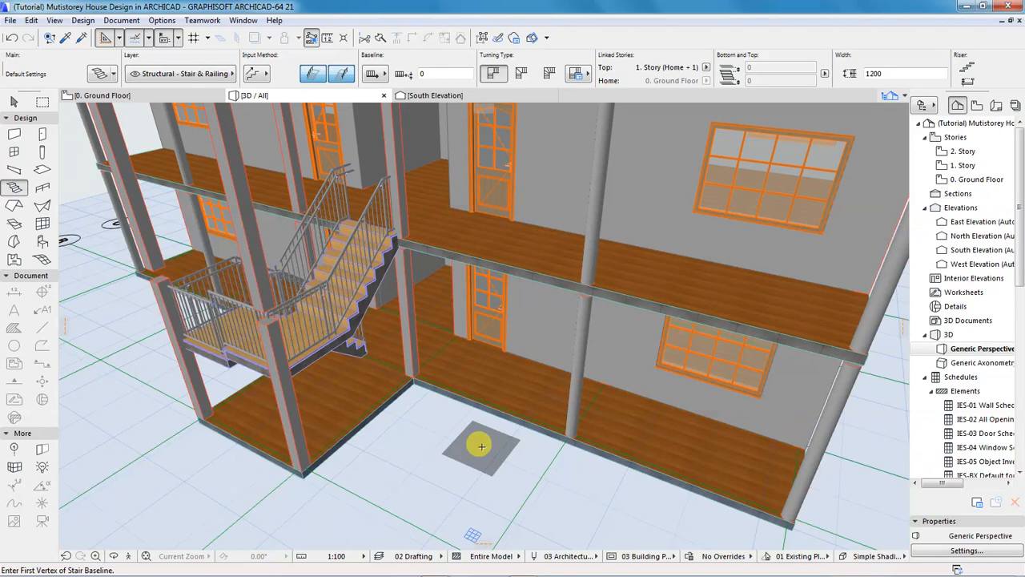
pyautogui.press('o')
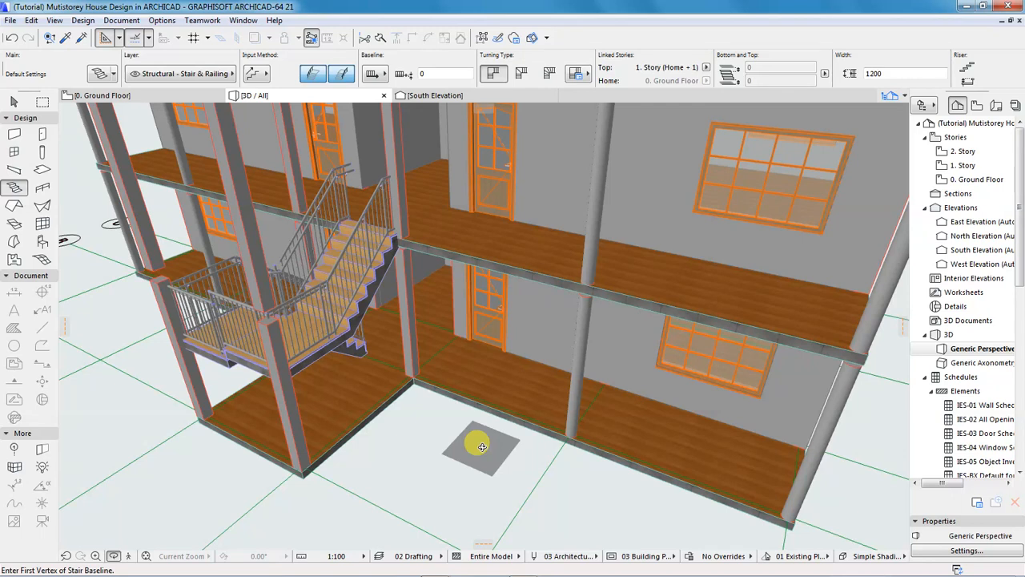
pyautogui.scroll(-5, 528, 456)
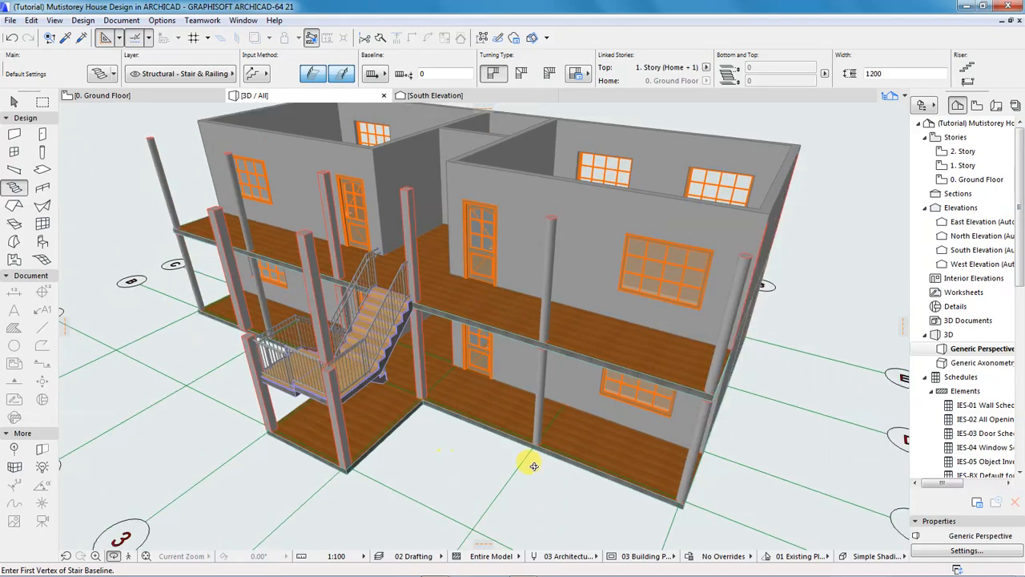
pyautogui.moveTo(511, 433); pyautogui.dragTo(507, 422)
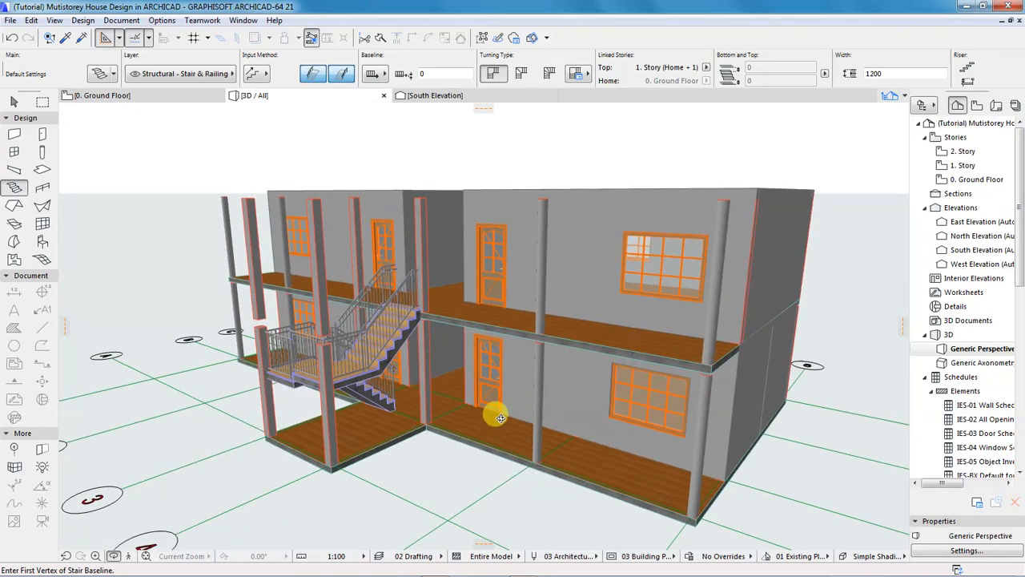
pyautogui.moveTo(281, 419); pyautogui.dragTo(318, 381)
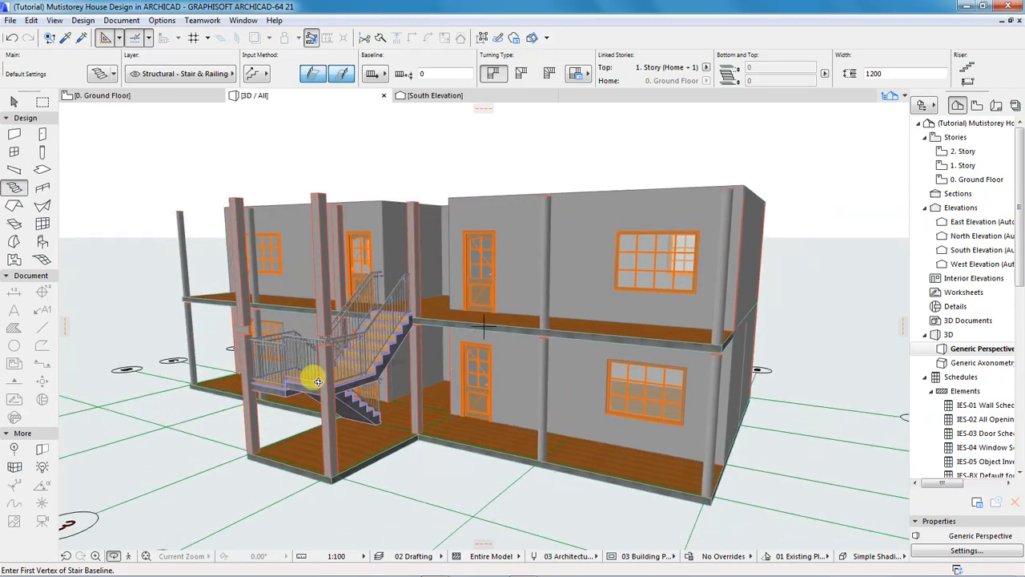
pyautogui.moveTo(318, 381); pyautogui.dragTo(323, 336)
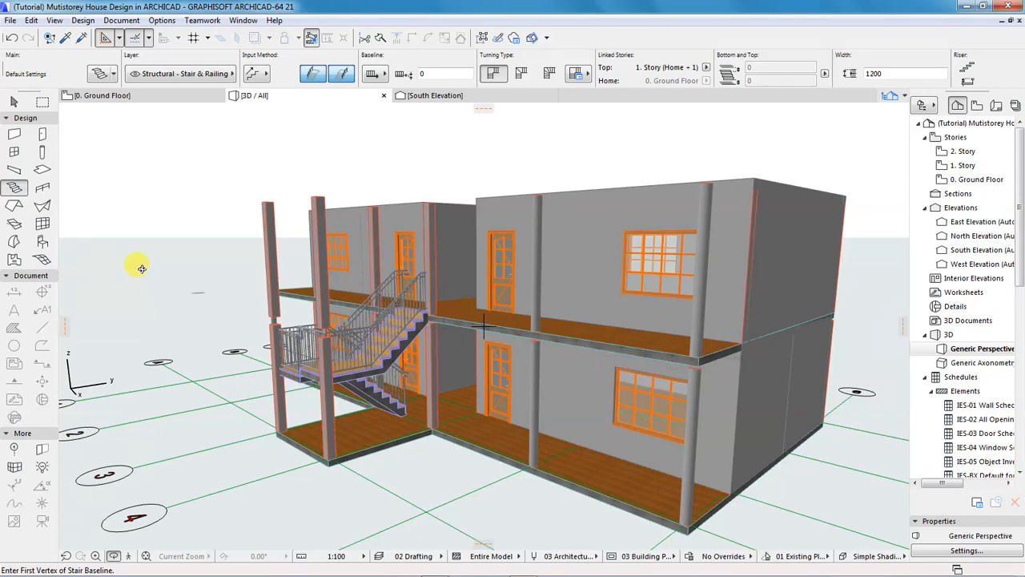
# Return to the Ground Floor plan and activate the Beam tool from Design Tools.
pyautogui.click(120, 96)
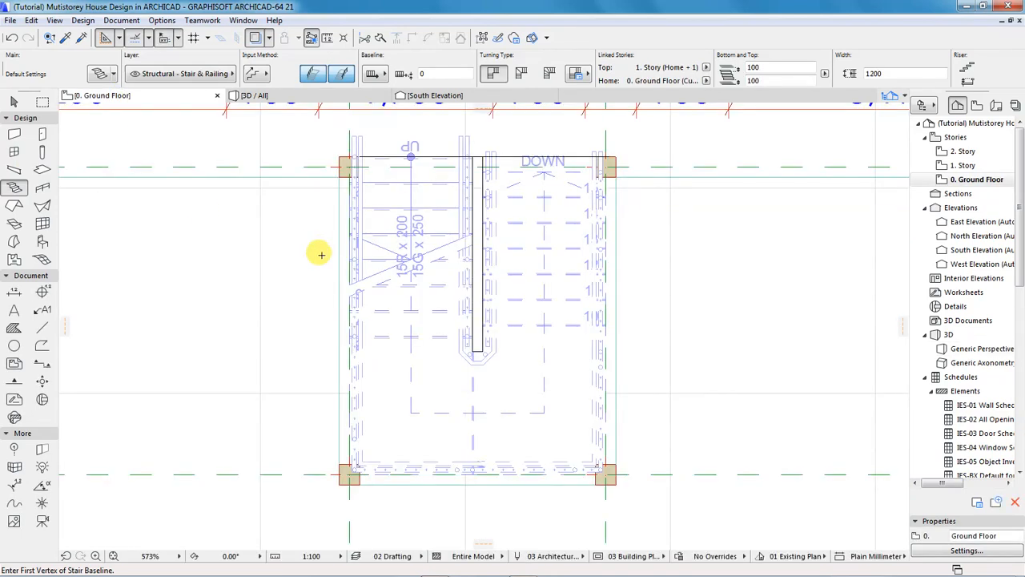
pyautogui.scroll(-5, 412, 293)
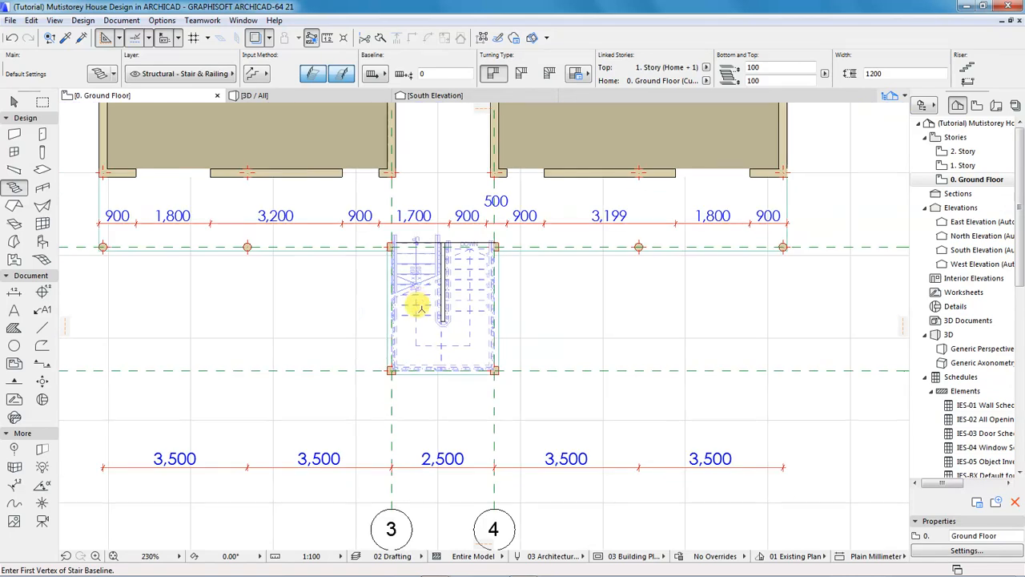
pyautogui.scroll(3, 366, 167)
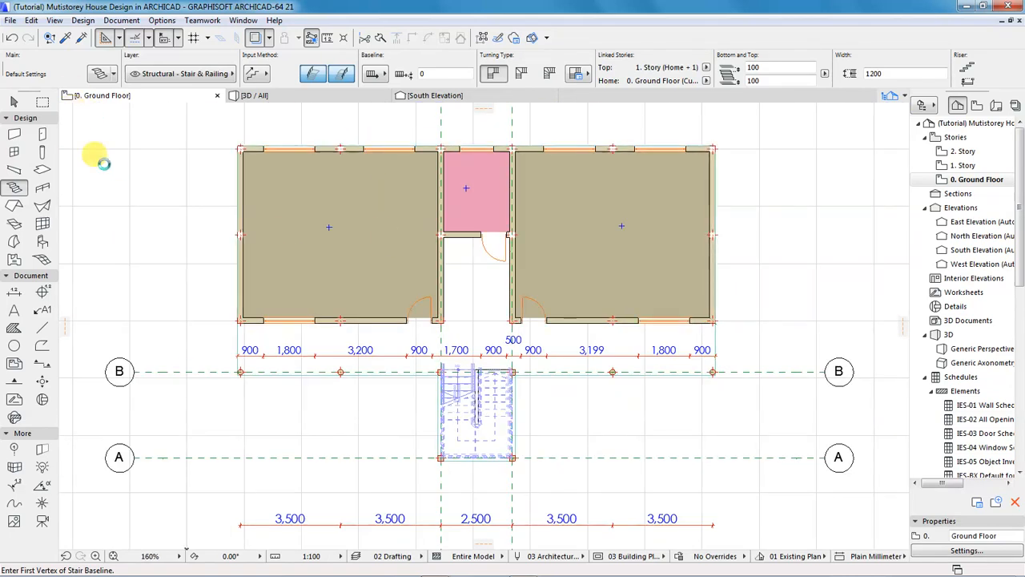
pyautogui.click(83, 20)
pyautogui.moveTo(102, 41)
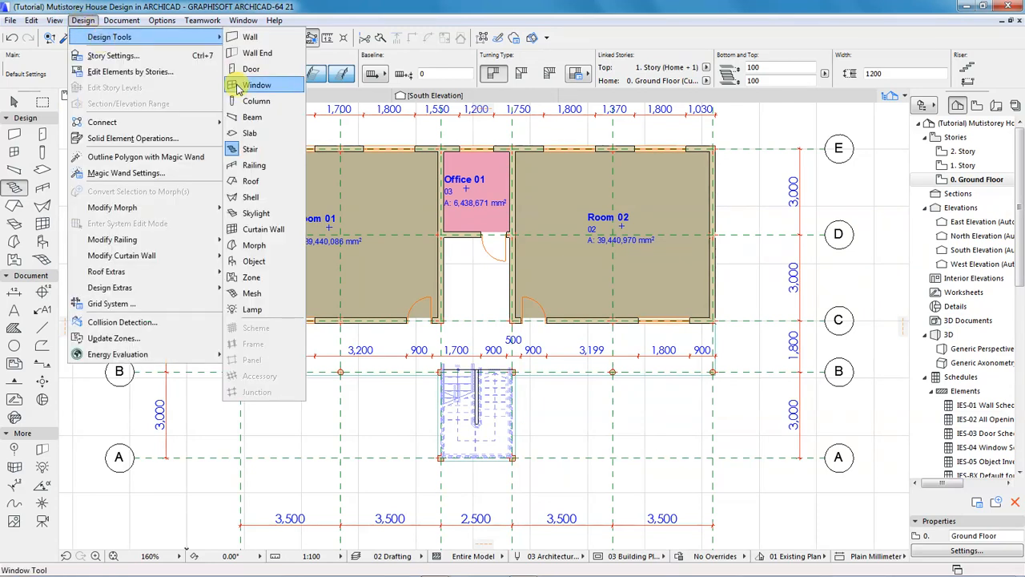
pyautogui.click(252, 118)
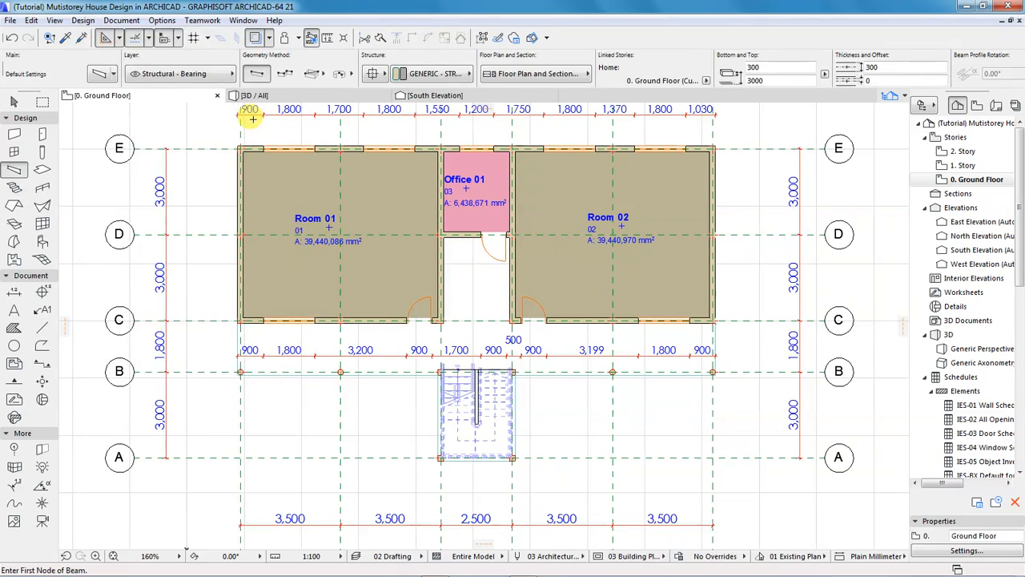
# Set the default beam width to 200 mm, keeping the 300 mm height.
pyautogui.click(96, 74)
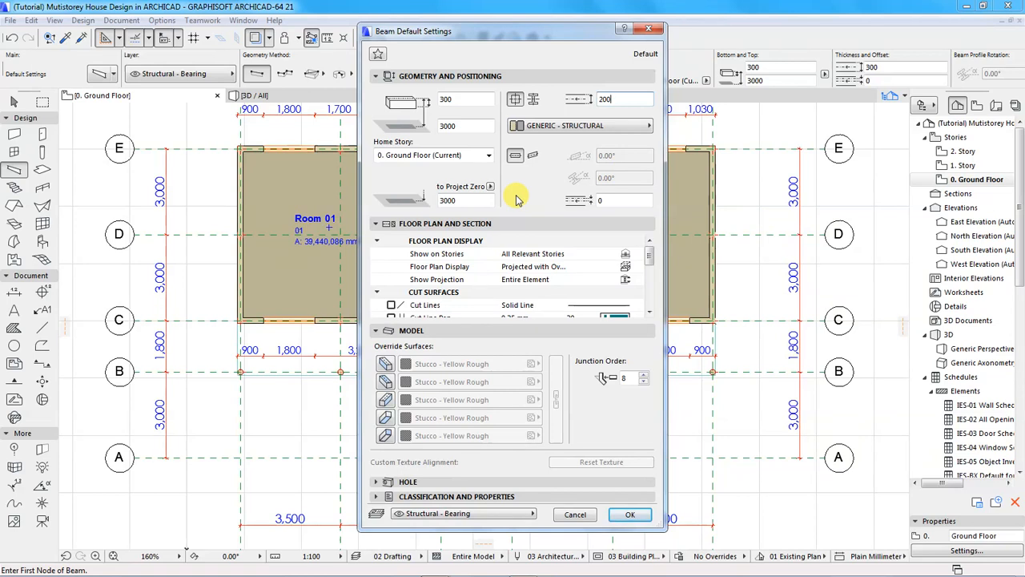
pyautogui.click(633, 516)
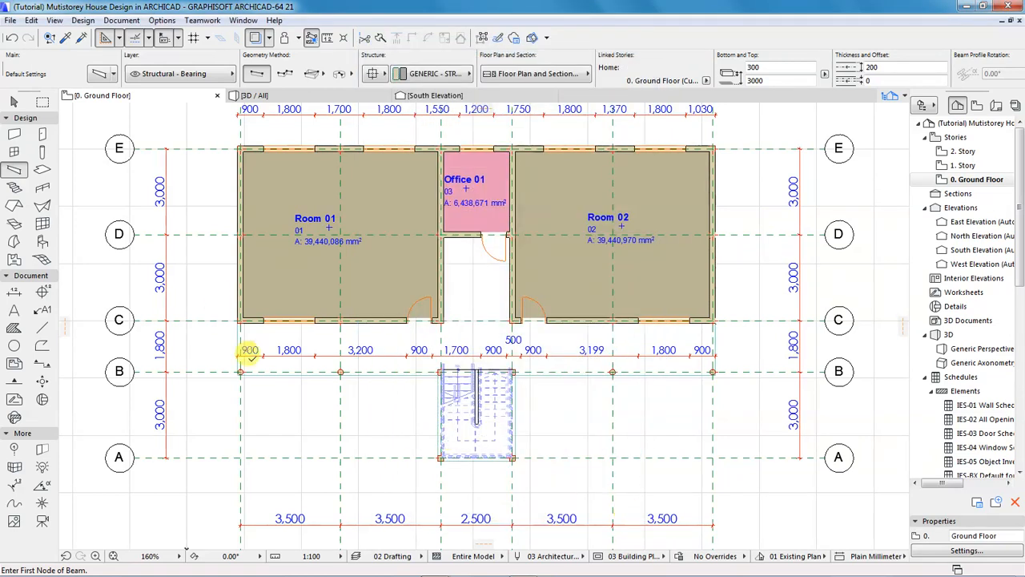
# Start a polybeam at the left wall corner, down to grid line B and across to its right end.
pyautogui.scroll(5, 240, 350)
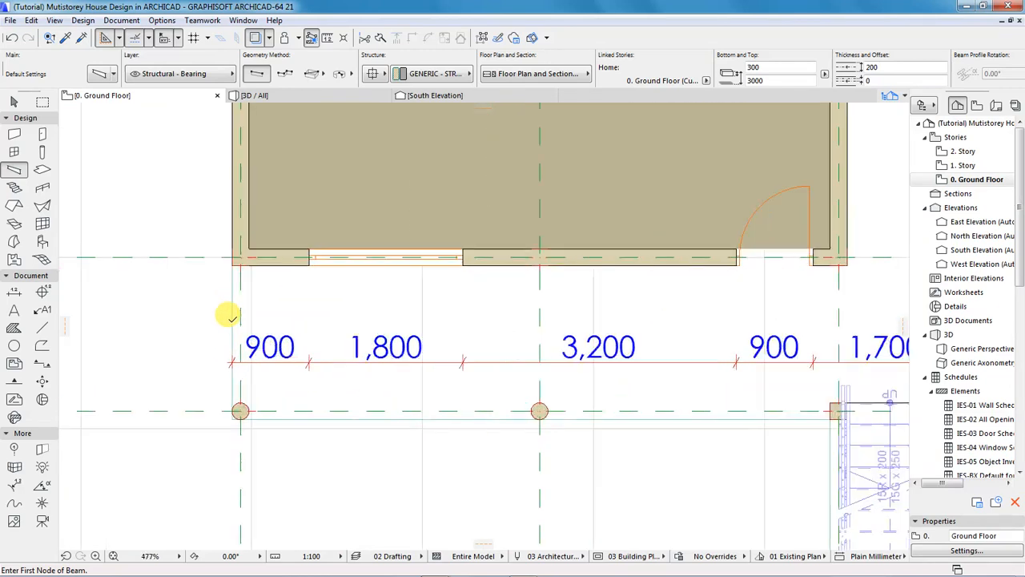
pyautogui.click(242, 250)
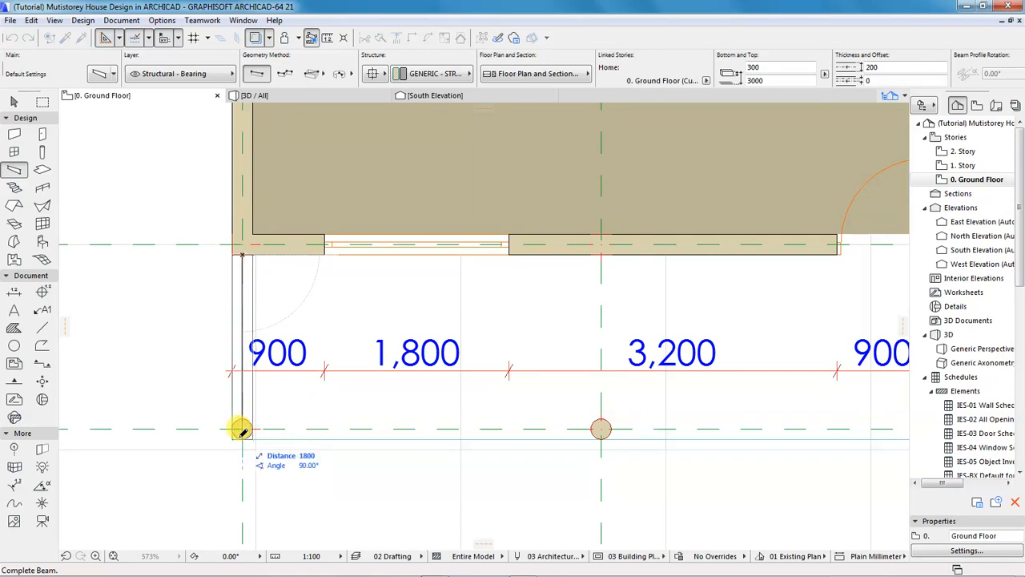
pyautogui.click(285, 75)
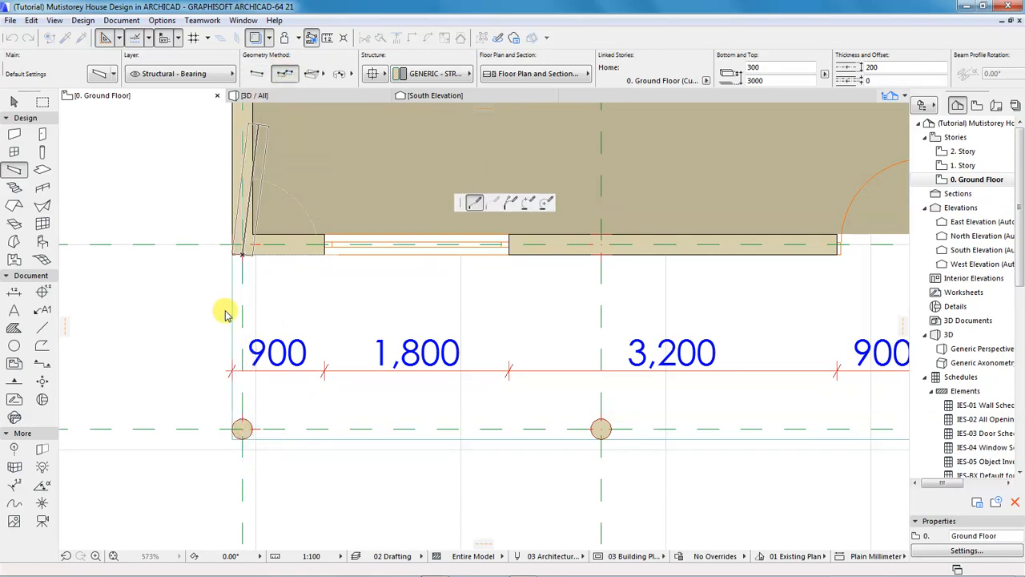
pyautogui.click(243, 427)
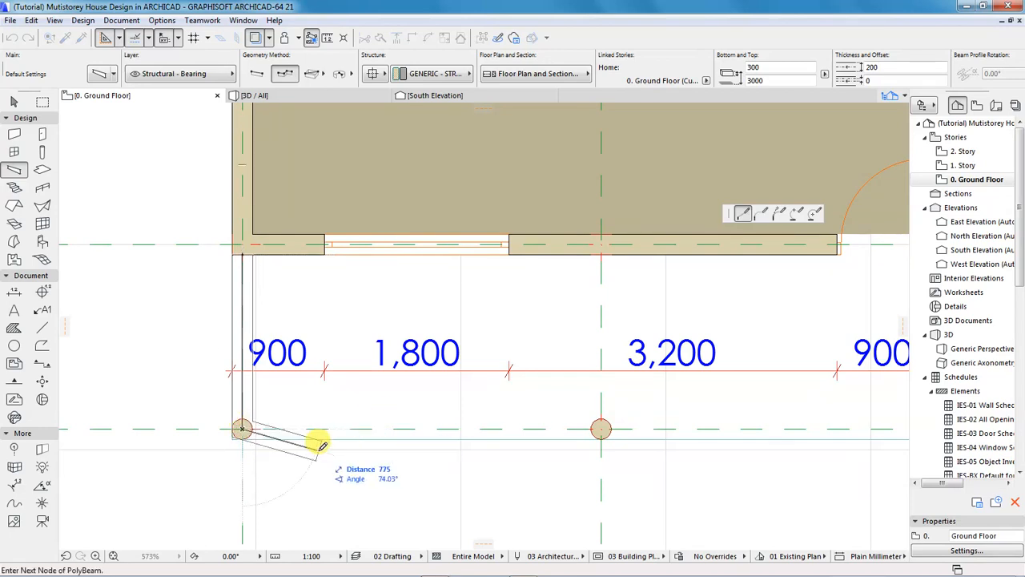
pyautogui.scroll(-5, 240, 439)
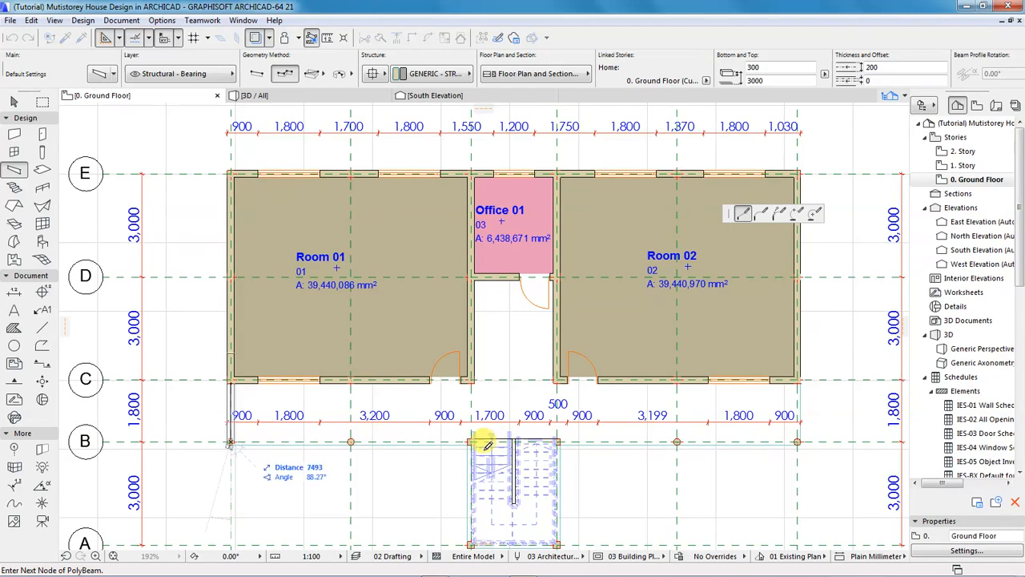
pyautogui.scroll(7, 529, 444)
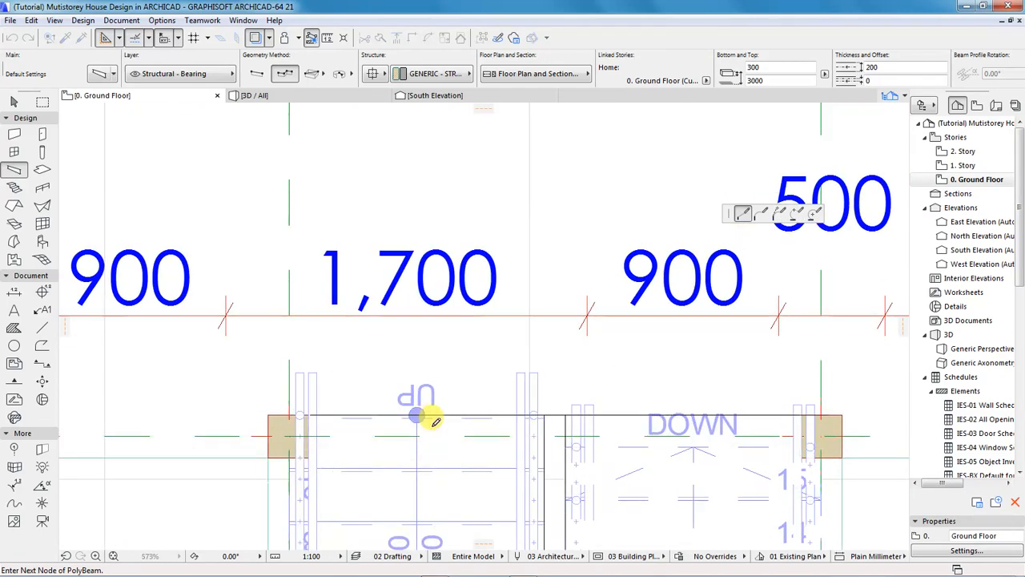
pyautogui.scroll(-3, 437, 415)
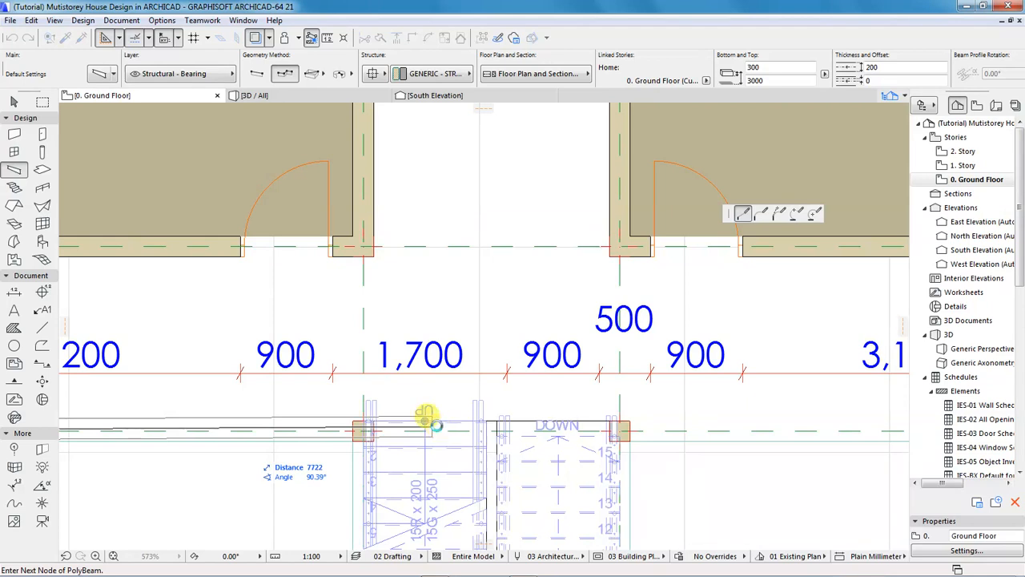
pyautogui.scroll(-4, 432, 424)
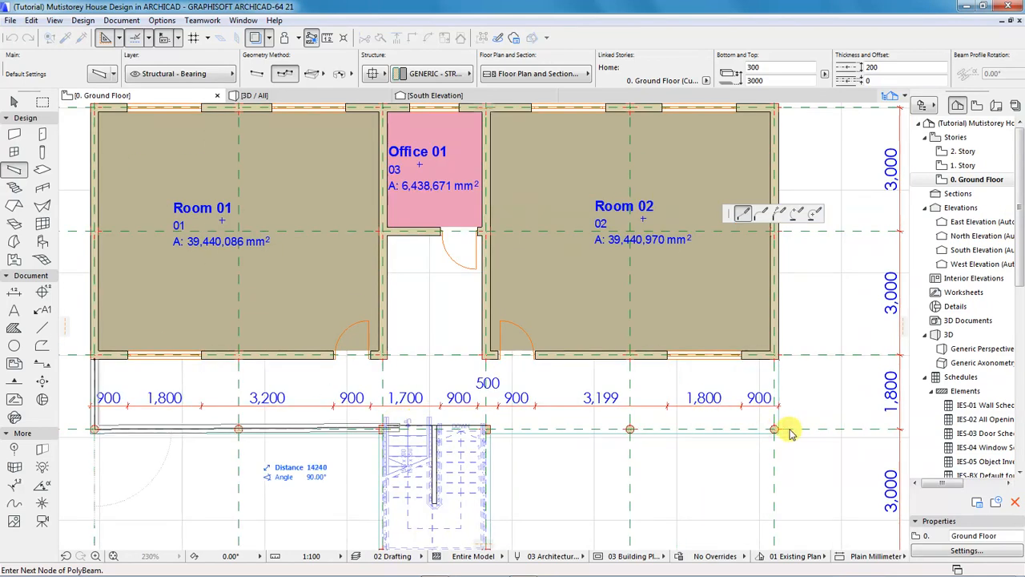
pyautogui.scroll(4, 789, 433)
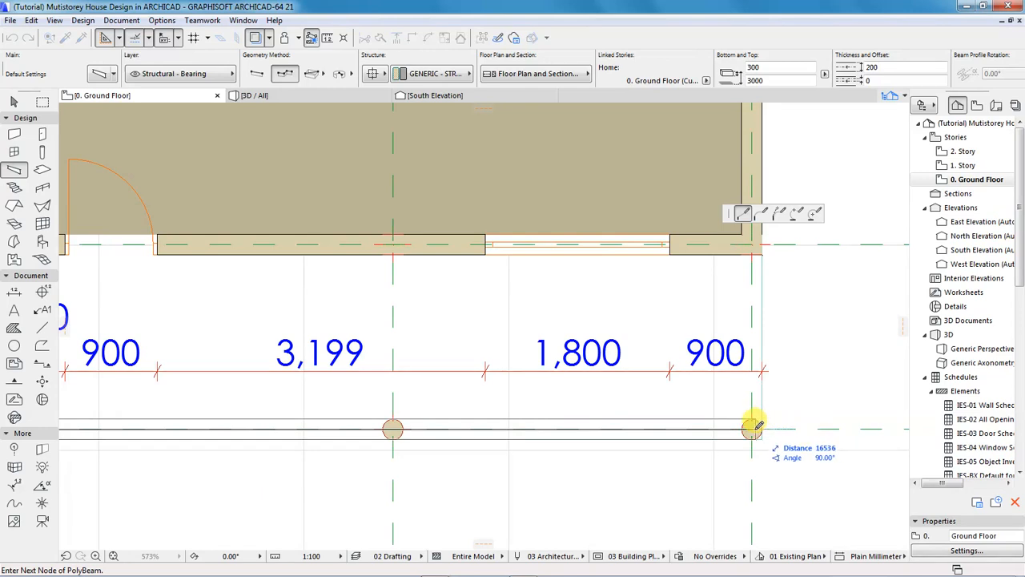
pyautogui.click(752, 427)
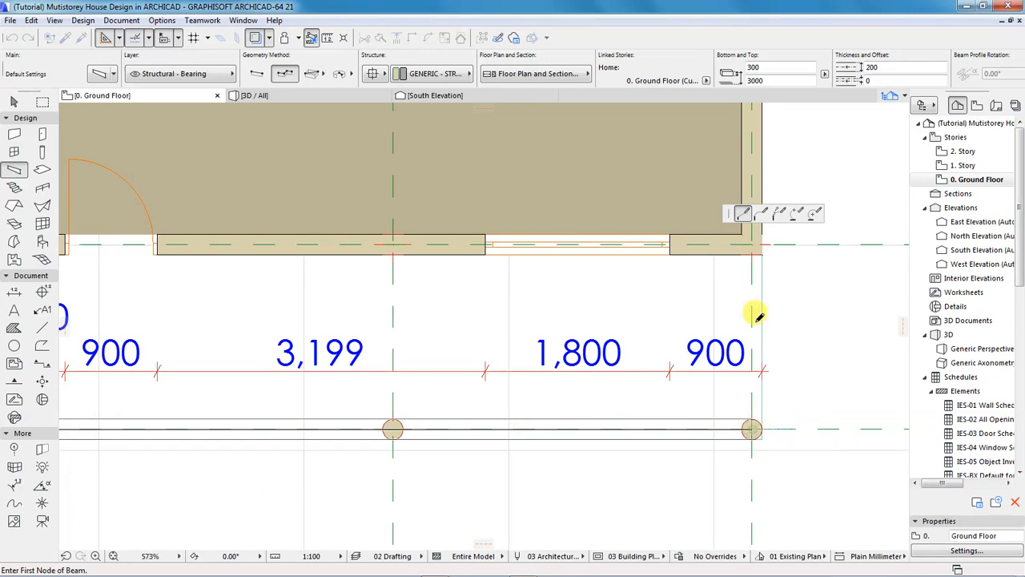
# Finish the grid B polybeam at the right wall corner.
pyautogui.doubleClick(757, 249)
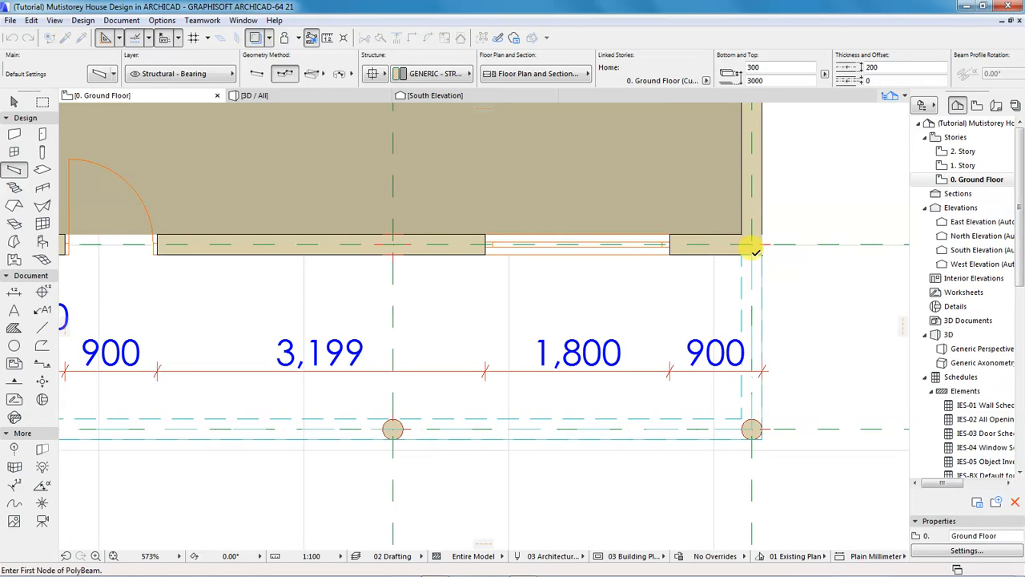
pyautogui.scroll(-4, 585, 313)
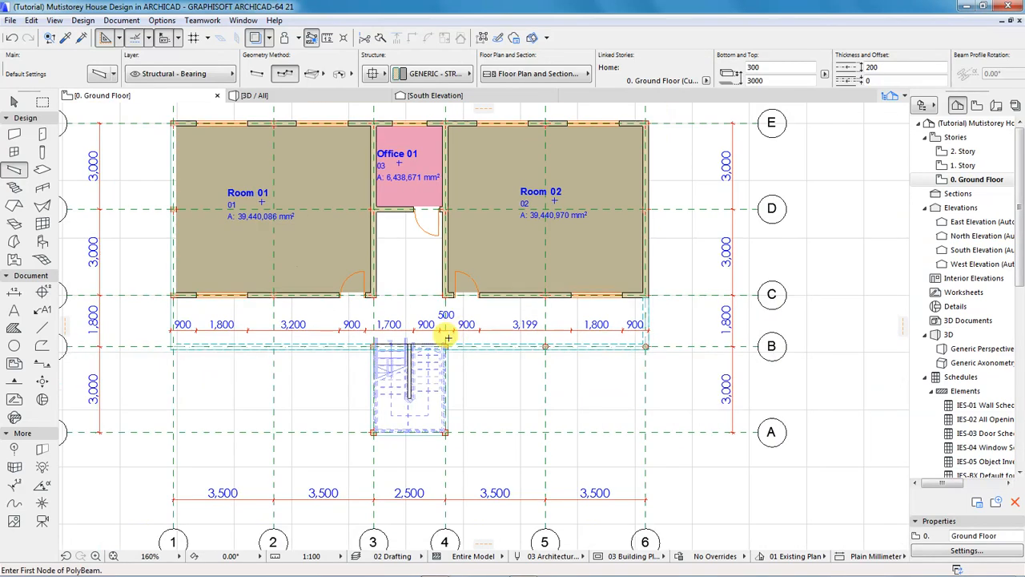
pyautogui.scroll(10, 367, 337)
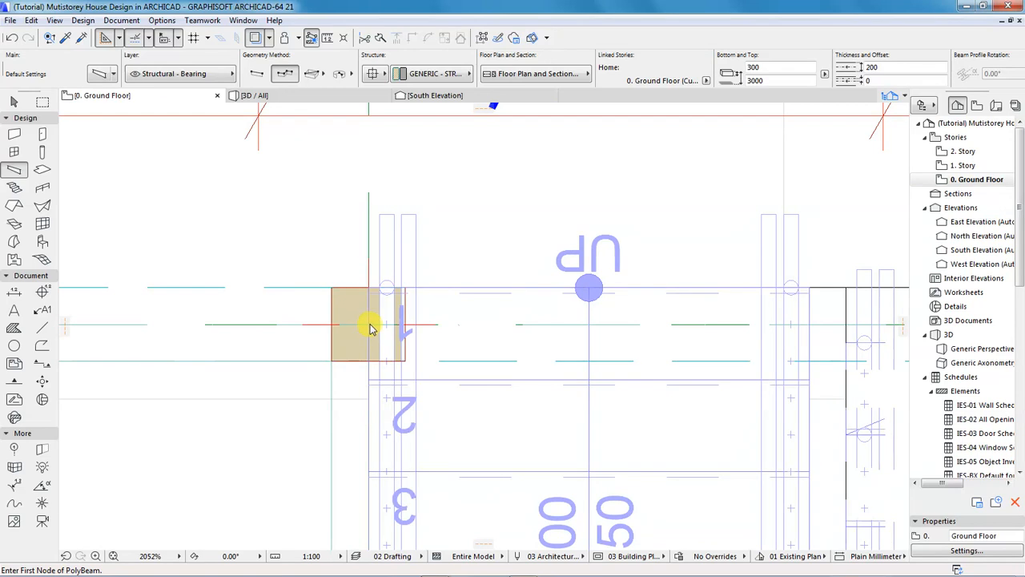
# Draw a polybeam from the stair bay's top-left corner via its bottom-right column to the top-right column, then check it in 3D.
pyautogui.click(368, 323)
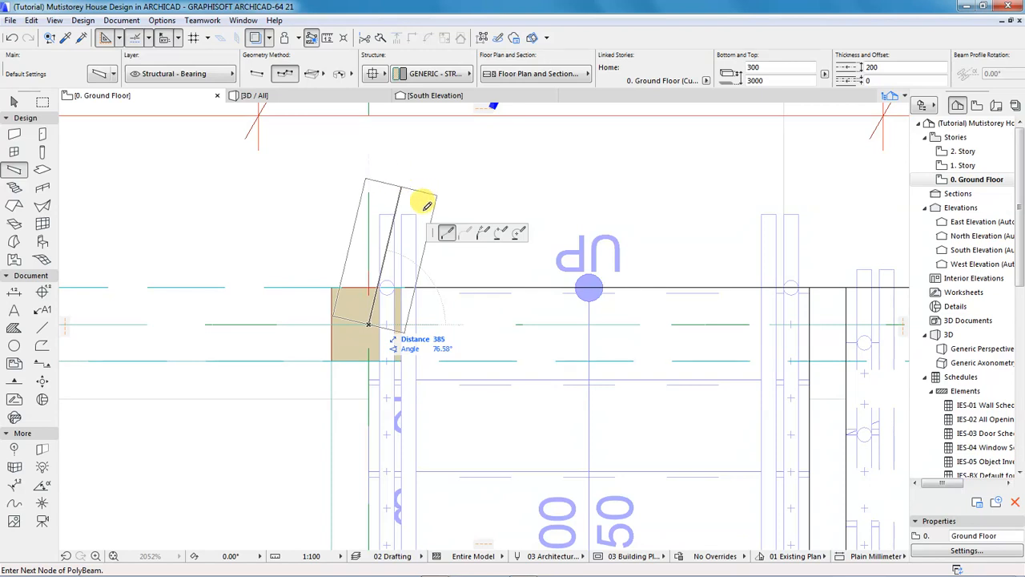
pyautogui.scroll(-3, 437, 541)
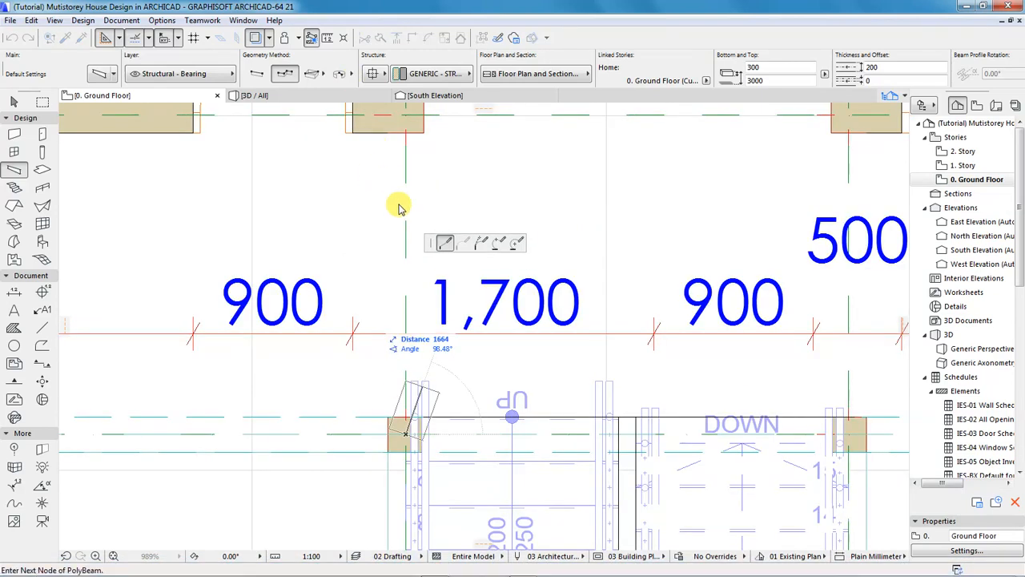
pyautogui.scroll(-7, 398, 213)
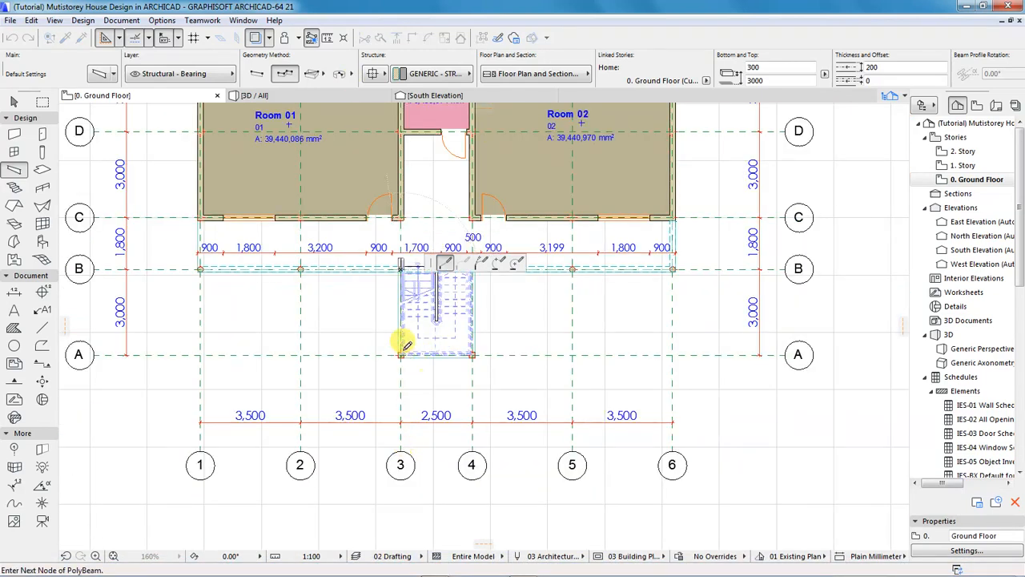
pyautogui.scroll(10, 400, 357)
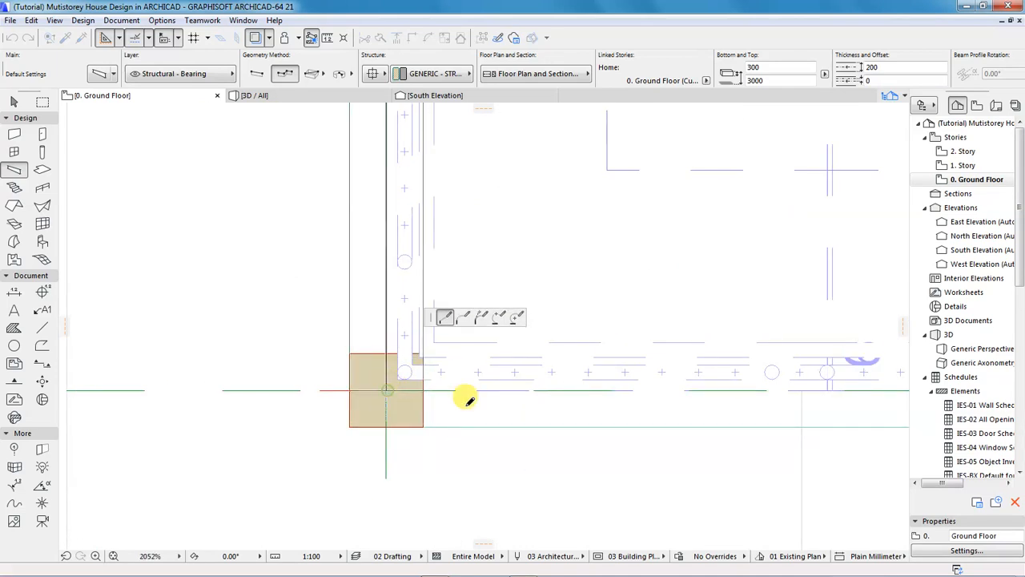
pyautogui.scroll(-6, 342, 393)
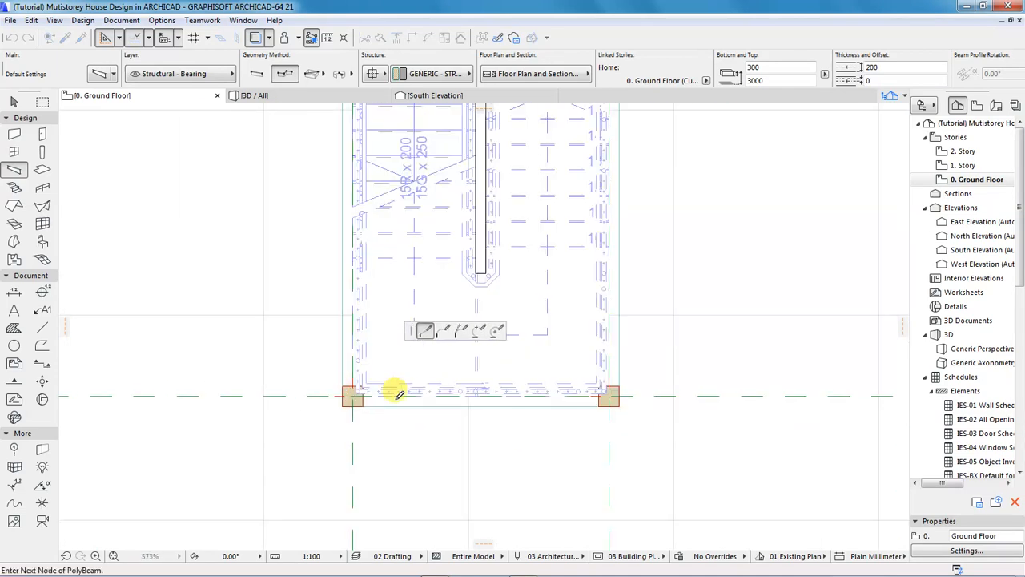
pyautogui.scroll(4, 616, 392)
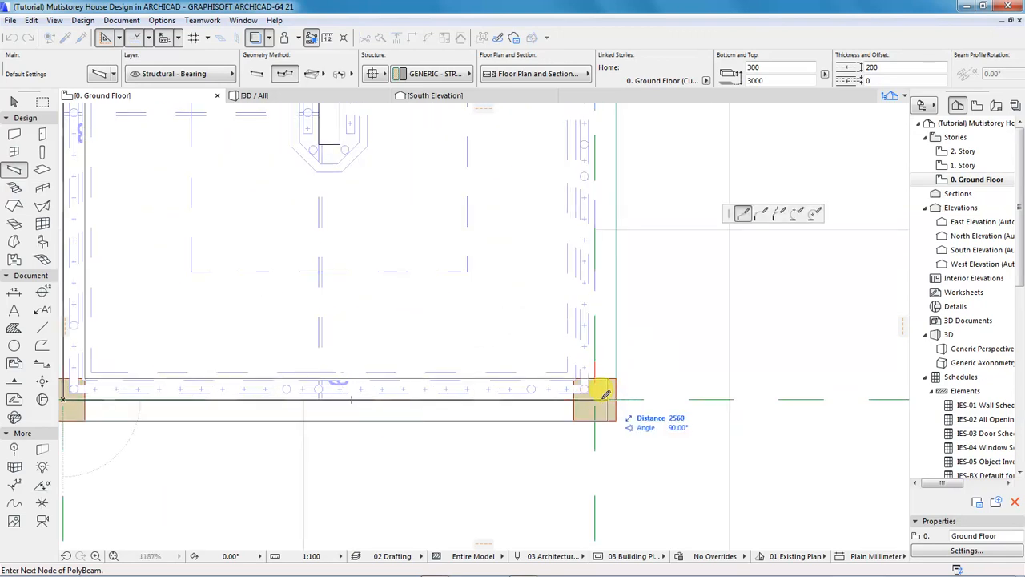
pyautogui.click(595, 399)
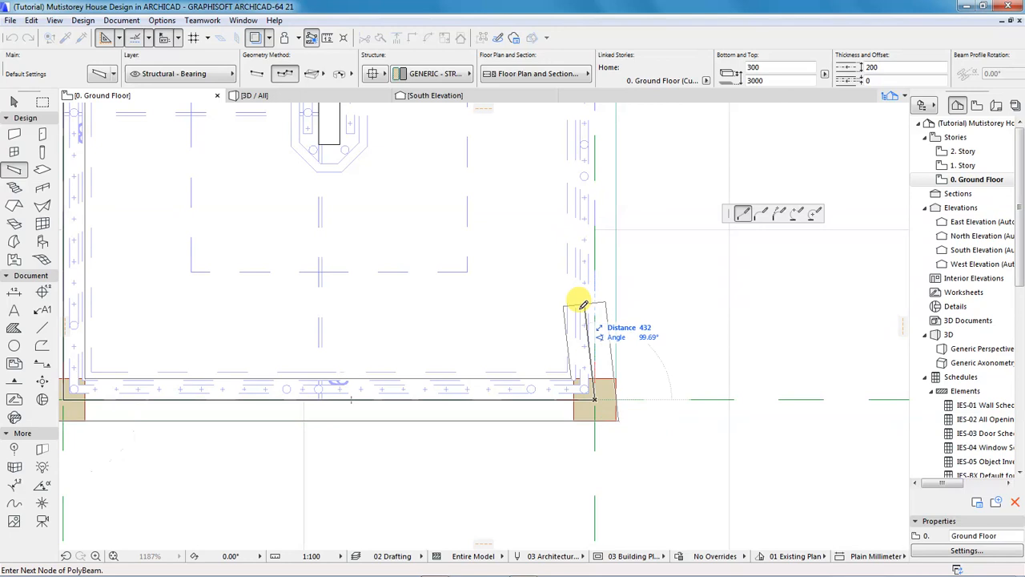
pyautogui.scroll(-5, 586, 376)
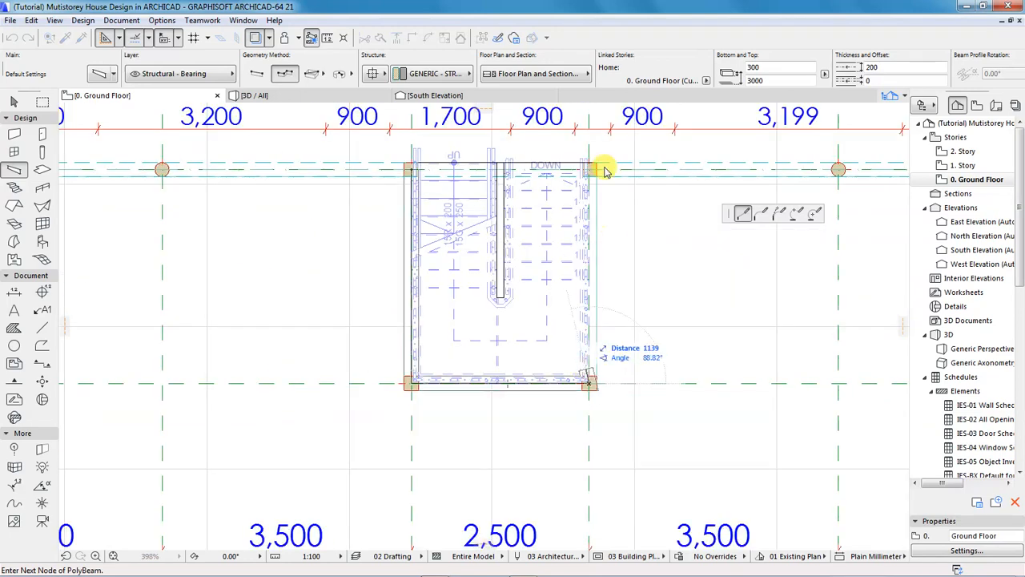
pyautogui.scroll(6, 591, 142)
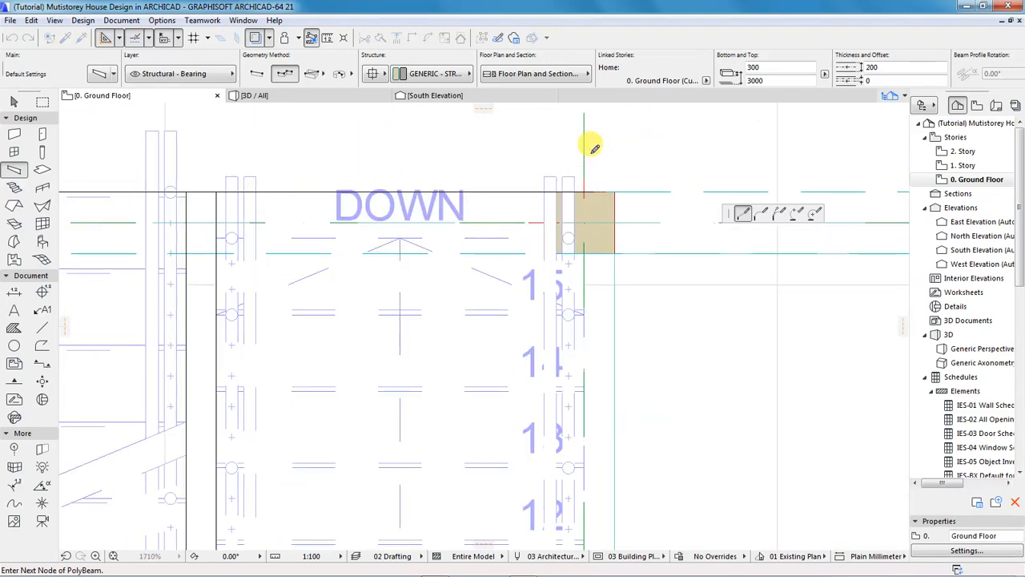
pyautogui.doubleClick(589, 216)
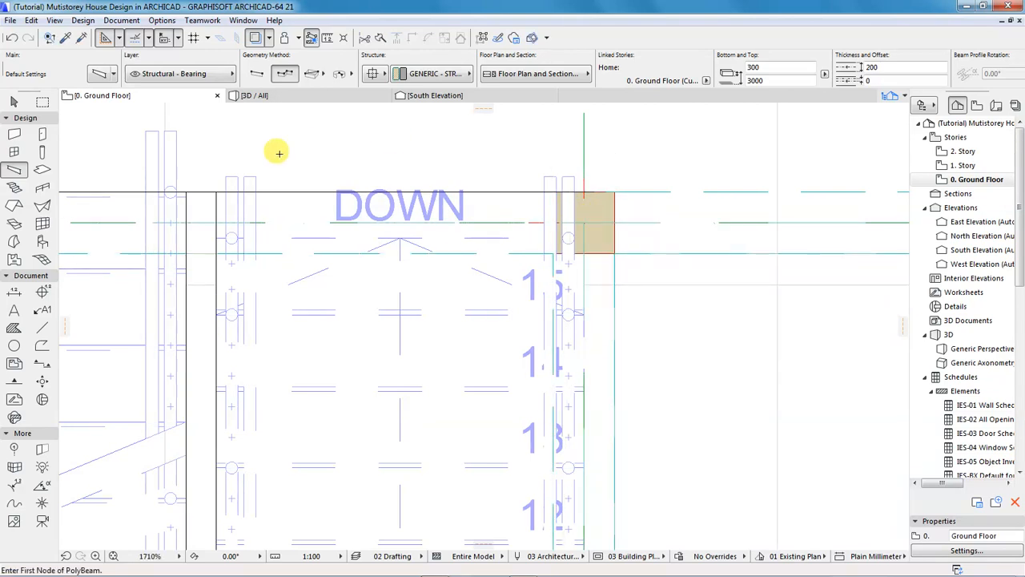
pyautogui.click(257, 96)
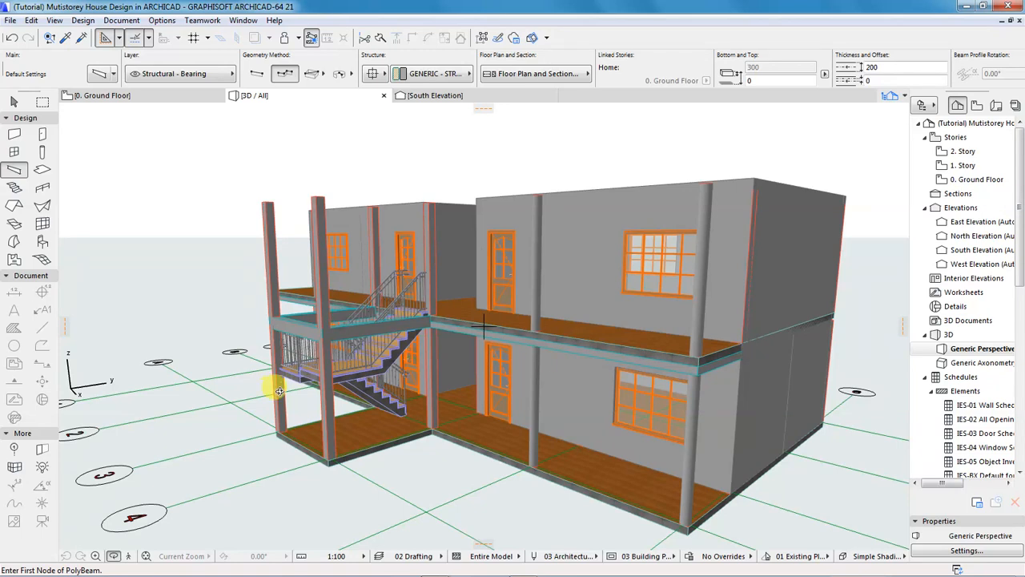
# Orbit the 3D house to a frontal balcony view, then open the 1. Story floor plan.
pyautogui.keyDown('shift'); pyautogui.moveTo(359, 390); pyautogui.dragTo(350, 366, button='middle'); pyautogui.keyUp('shift')
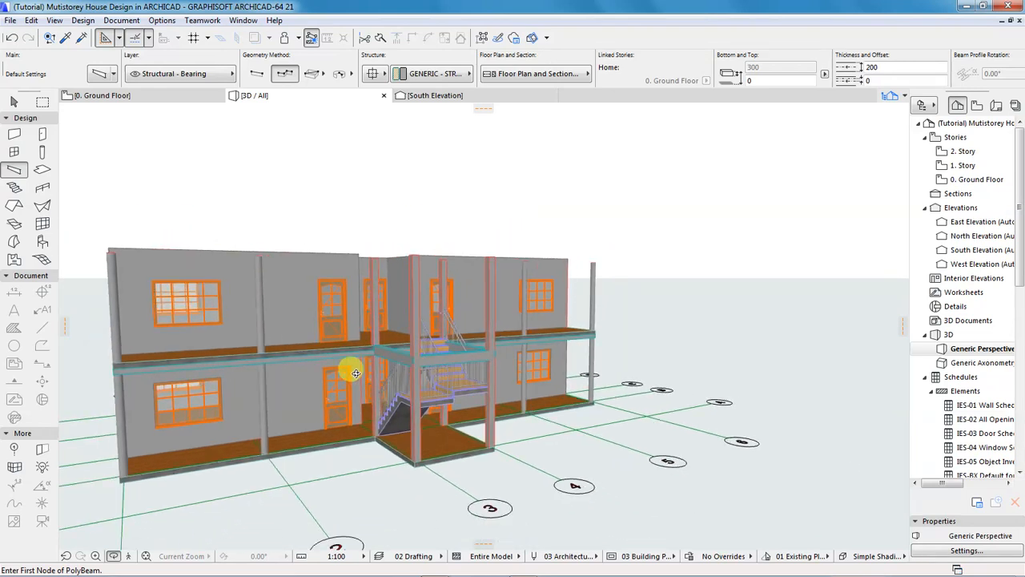
pyautogui.keyDown('shift'); pyautogui.moveTo(184, 389); pyautogui.dragTo(344, 362, button='middle'); pyautogui.keyUp('shift')
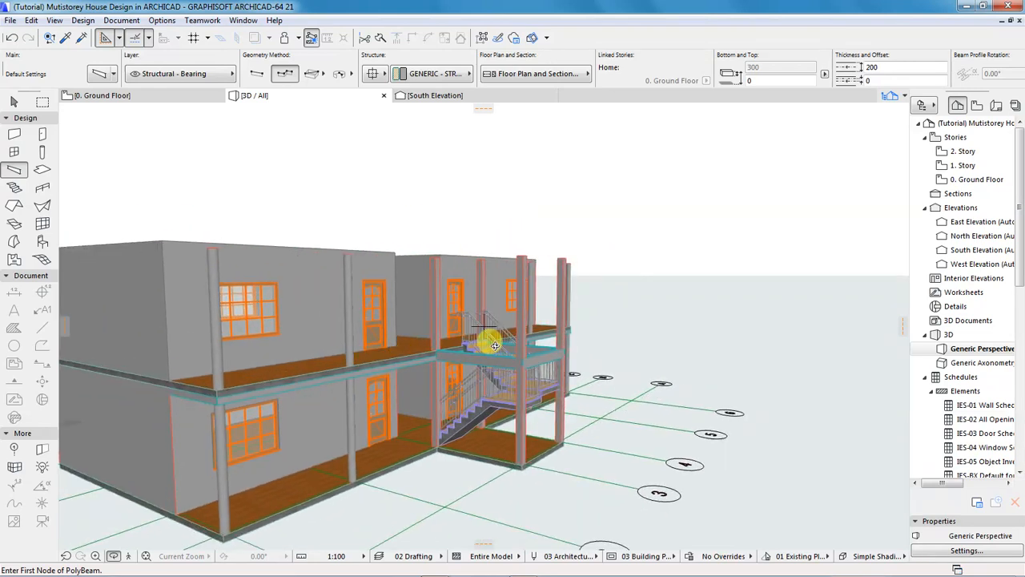
pyautogui.scroll(-3, 506, 348)
pyautogui.scroll(4, 342, 395)
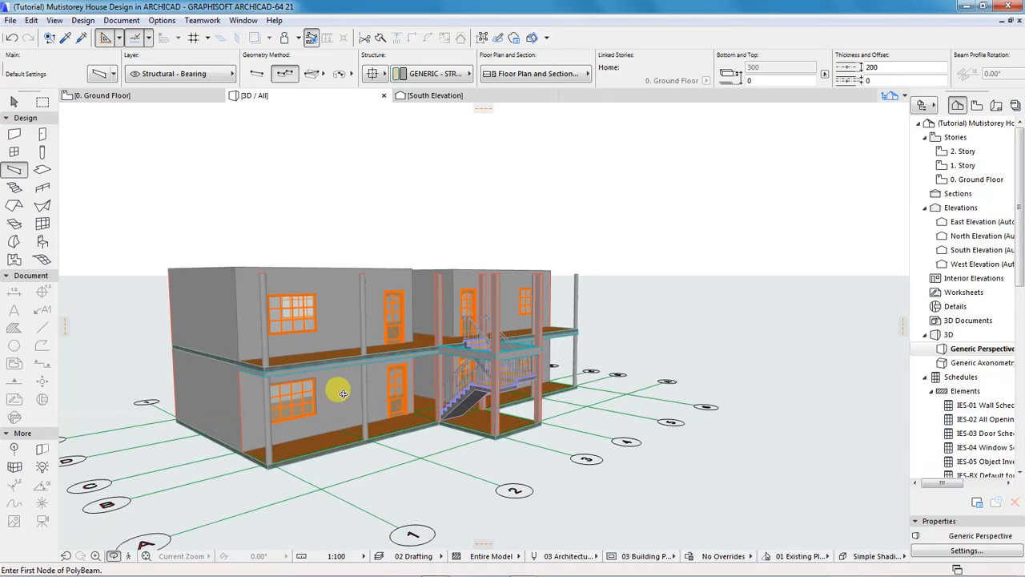
pyautogui.doubleClick(963, 166)
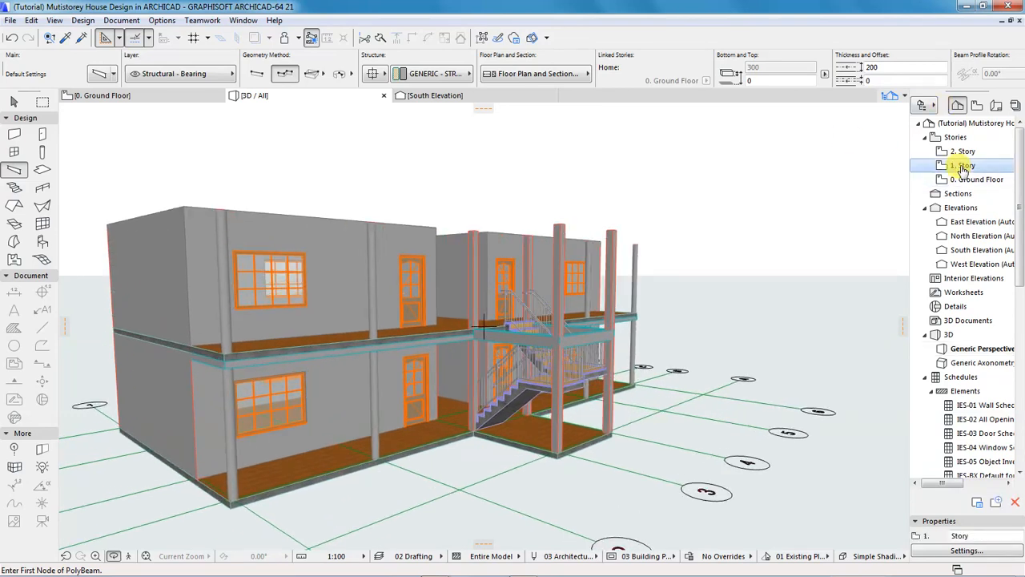
# Draw a polybeam from the left wall corner along grid B to the right column, ending at the right wall corner.
pyautogui.doubleClick(963, 166)
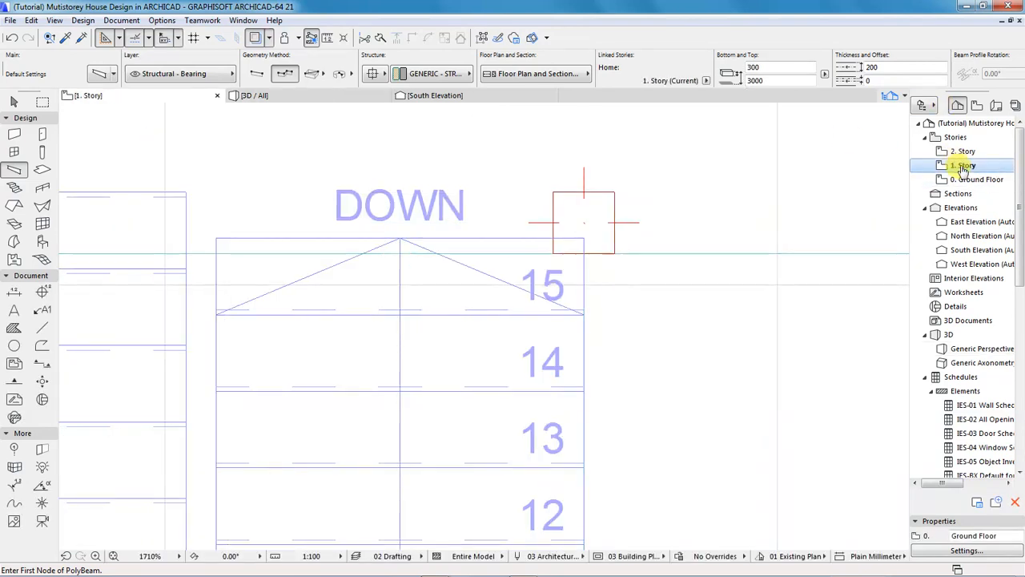
pyautogui.scroll(-4, 446, 297)
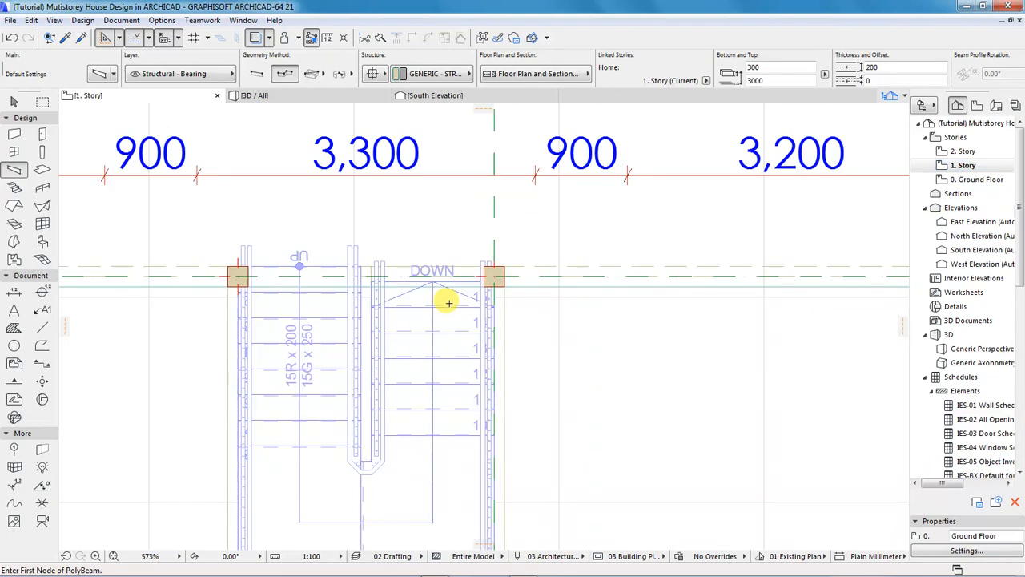
pyautogui.scroll(-5, 459, 299)
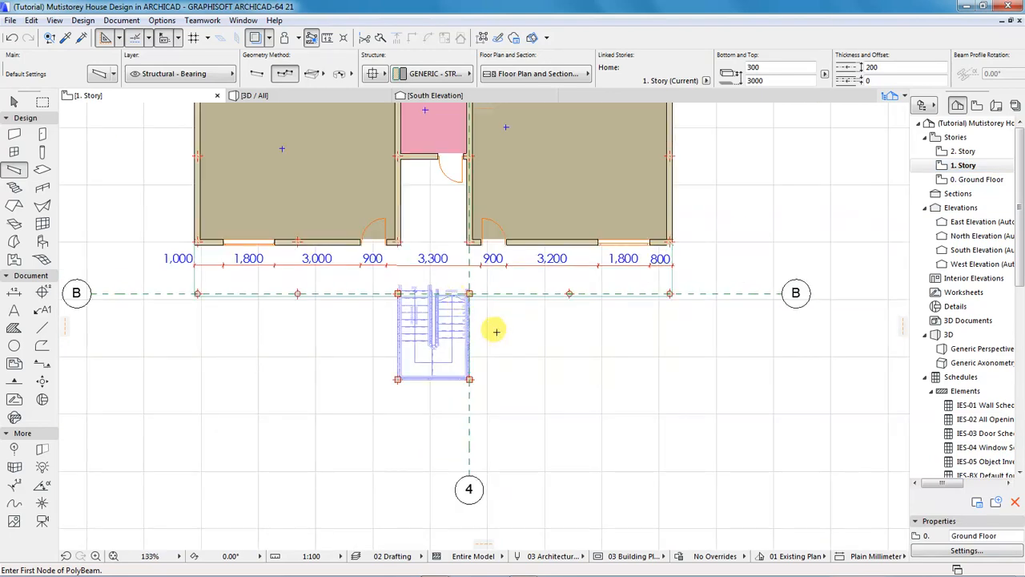
pyautogui.scroll(7, 297, 274)
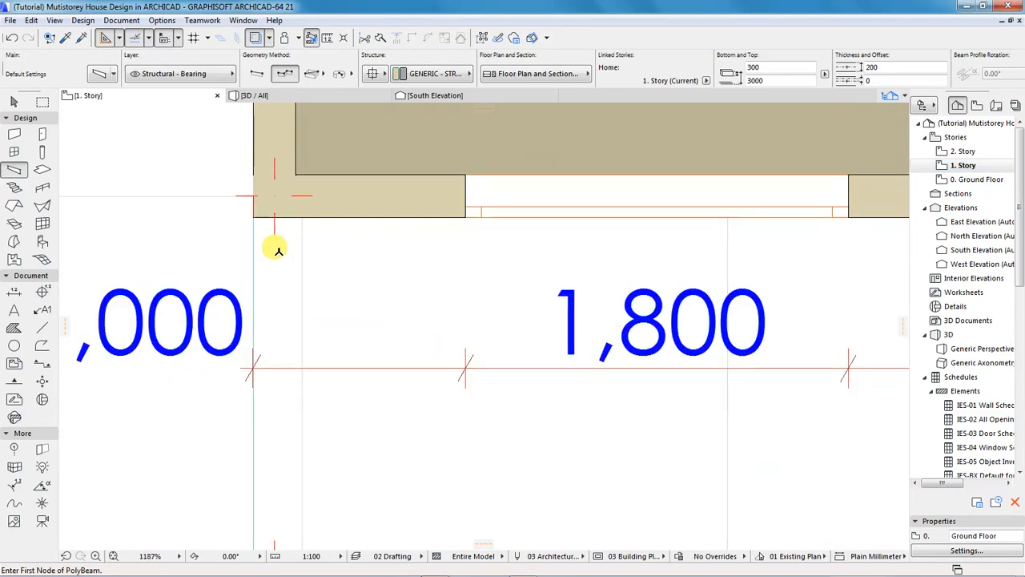
pyautogui.click(274, 212)
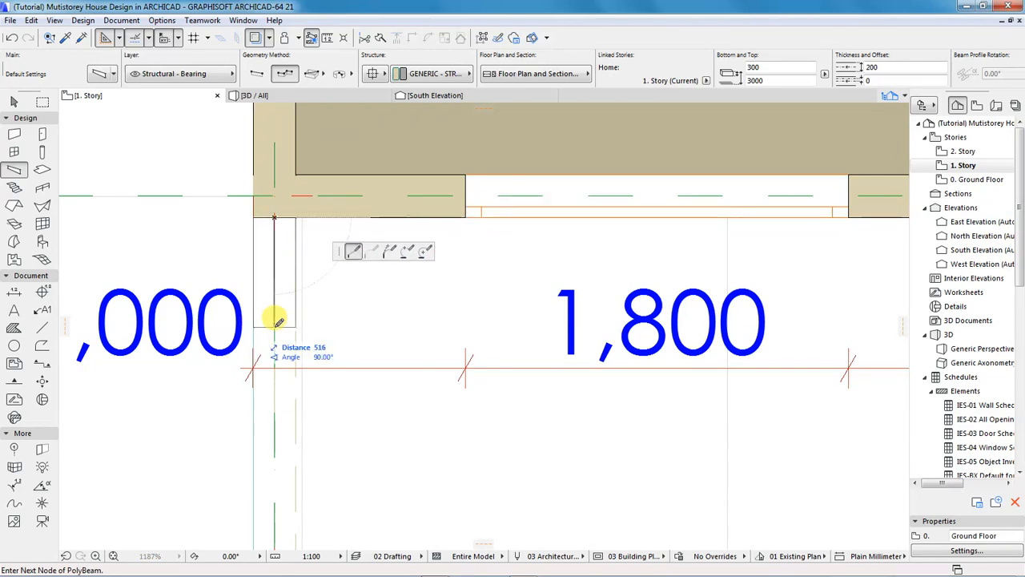
pyautogui.scroll(-4, 273, 322)
pyautogui.scroll(8, 275, 387)
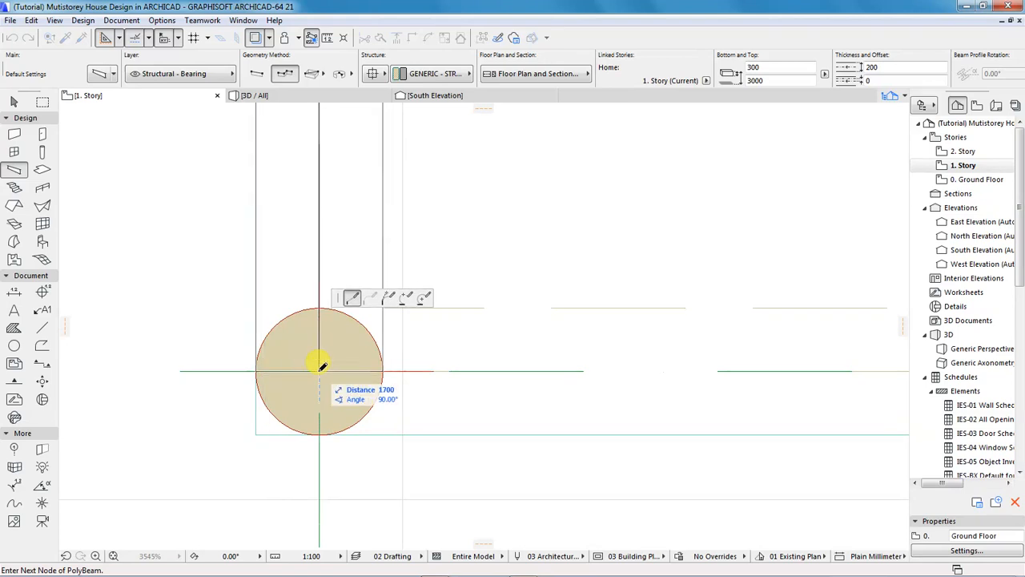
pyautogui.click(319, 371)
pyautogui.scroll(-7, 197, 393)
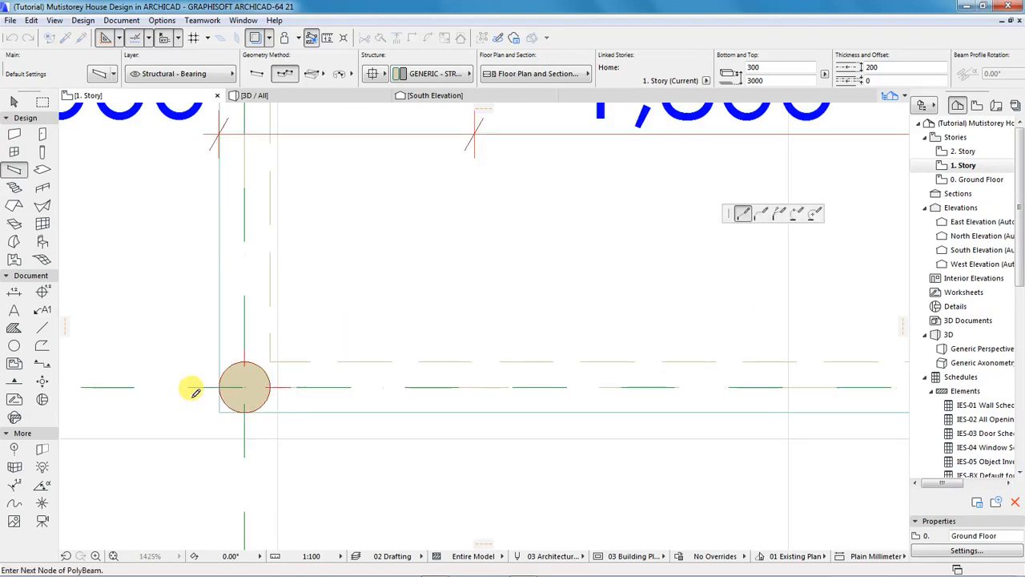
pyautogui.scroll(-2, 197, 393)
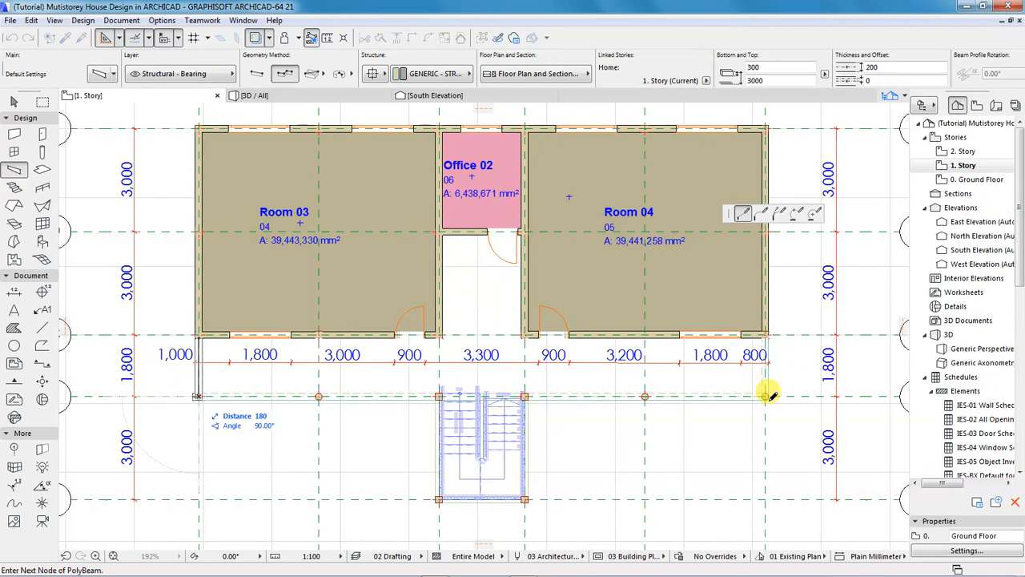
pyautogui.scroll(4, 776, 395)
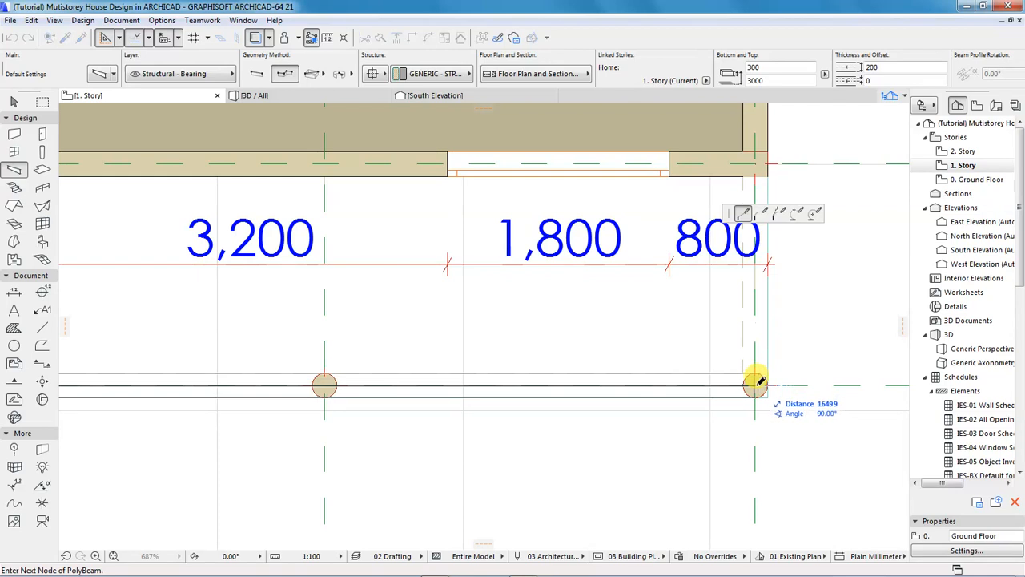
pyautogui.click(755, 385)
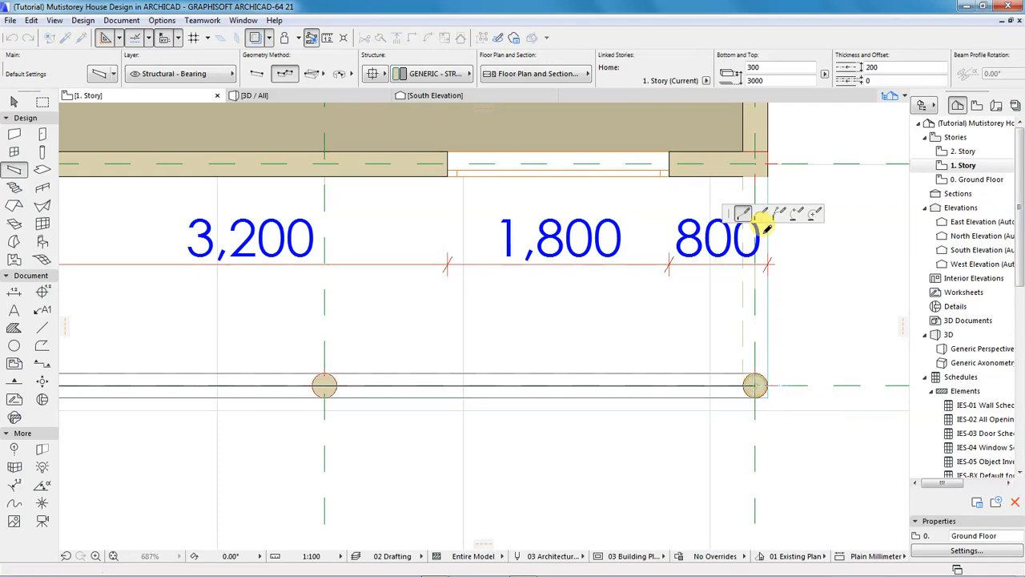
pyautogui.doubleClick(757, 168)
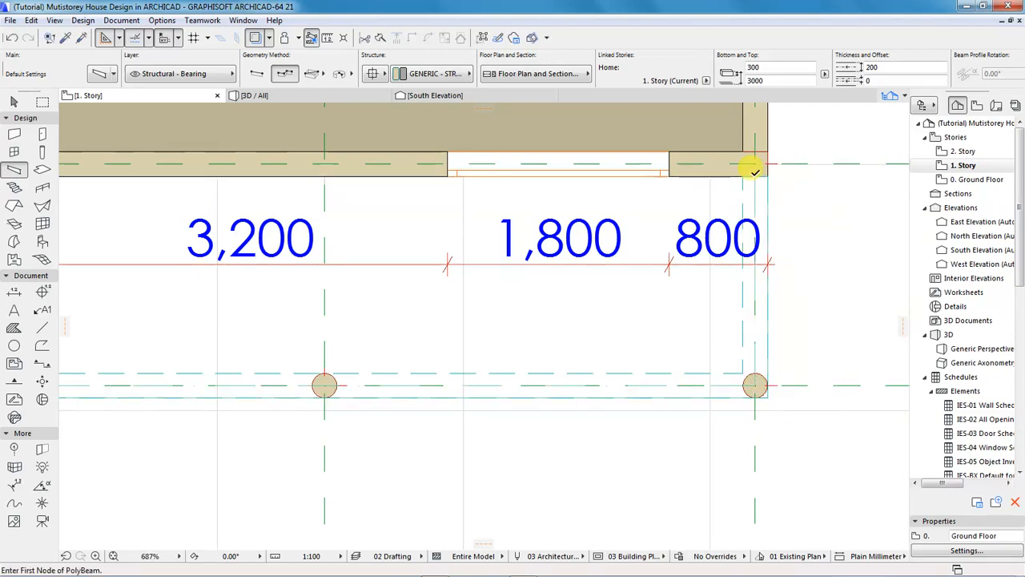
pyautogui.scroll(-6, 606, 280)
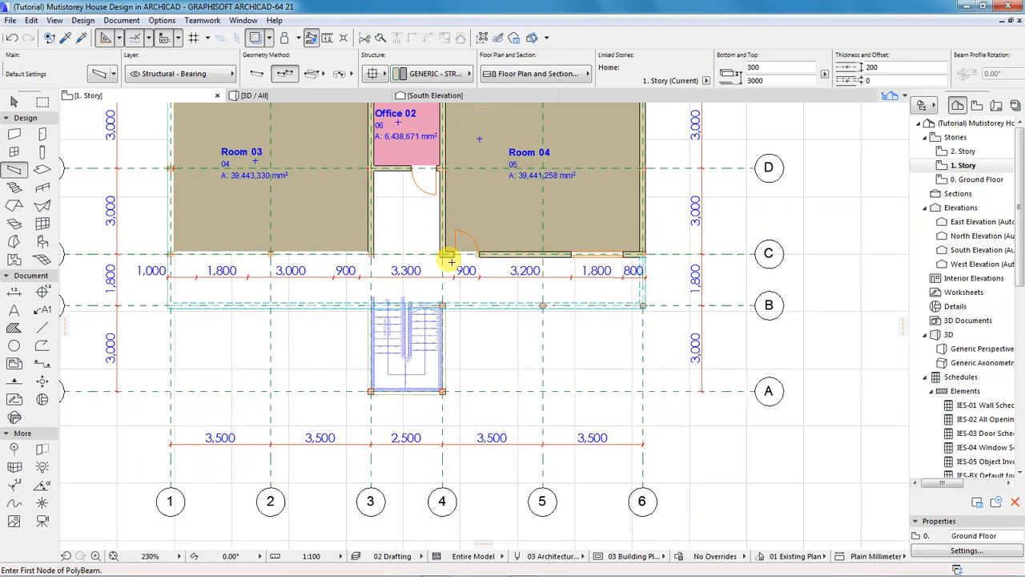
pyautogui.scroll(10, 384, 302)
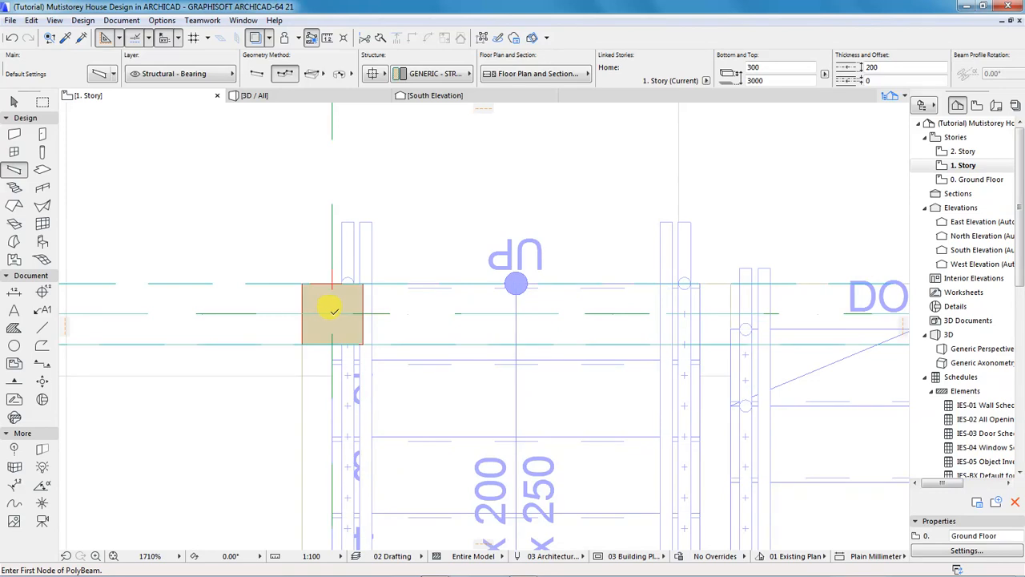
# Draw a polybeam through the four stair-bay columns, then switch to the 3D / All view.
pyautogui.click(333, 310)
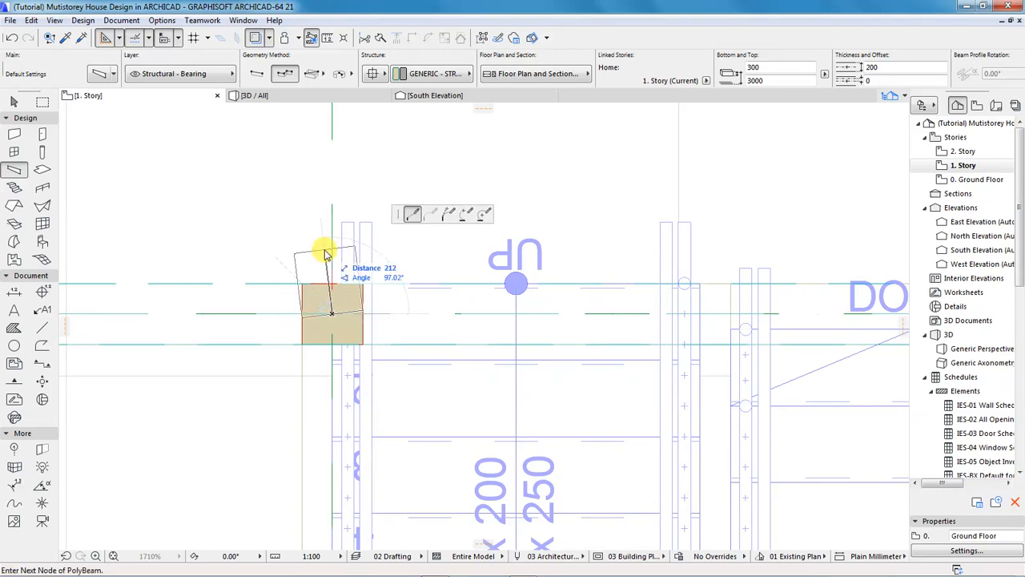
pyautogui.scroll(-4, 327, 245)
pyautogui.scroll(-3, 328, 241)
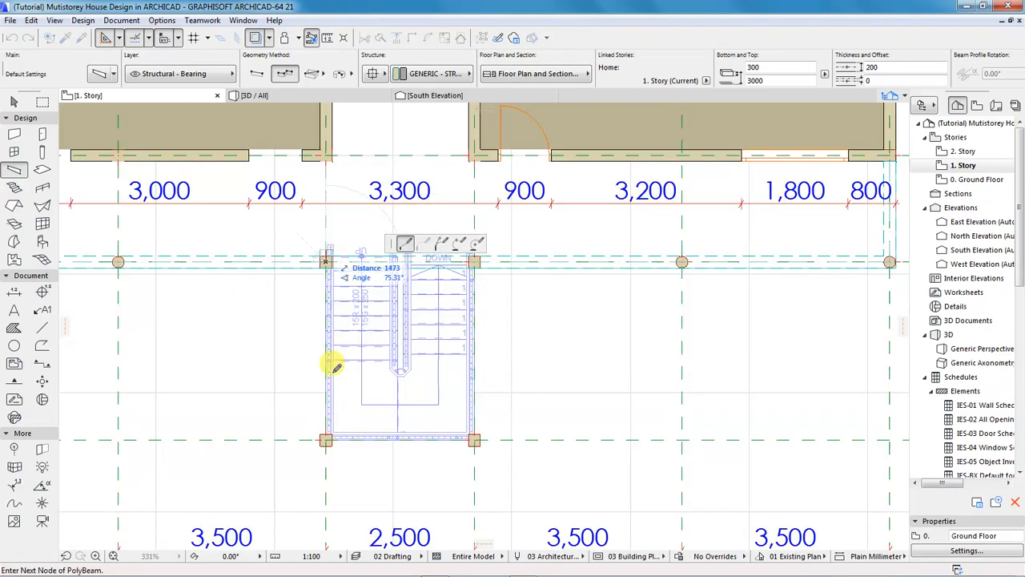
pyautogui.scroll(7, 331, 445)
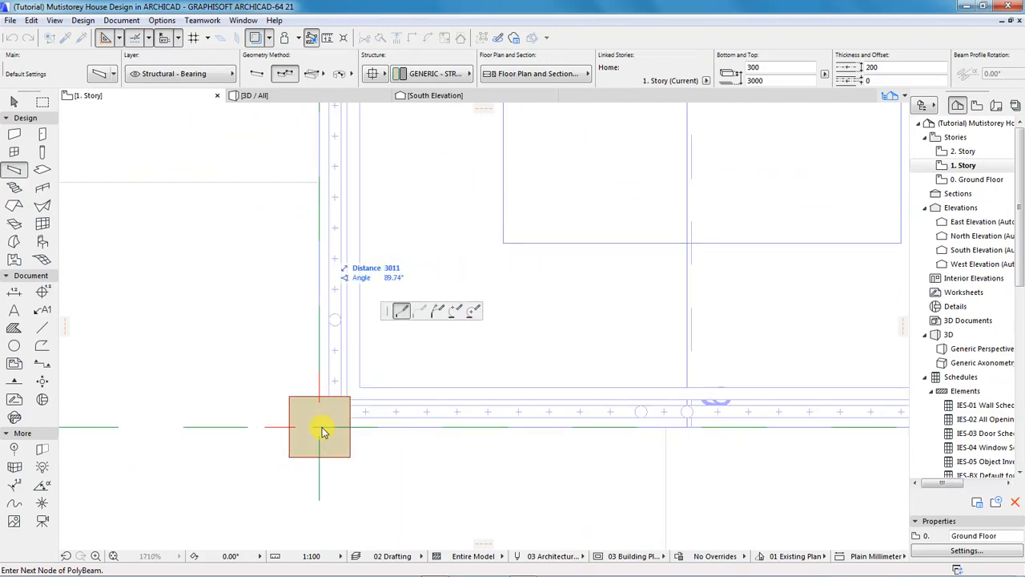
pyautogui.click(321, 425)
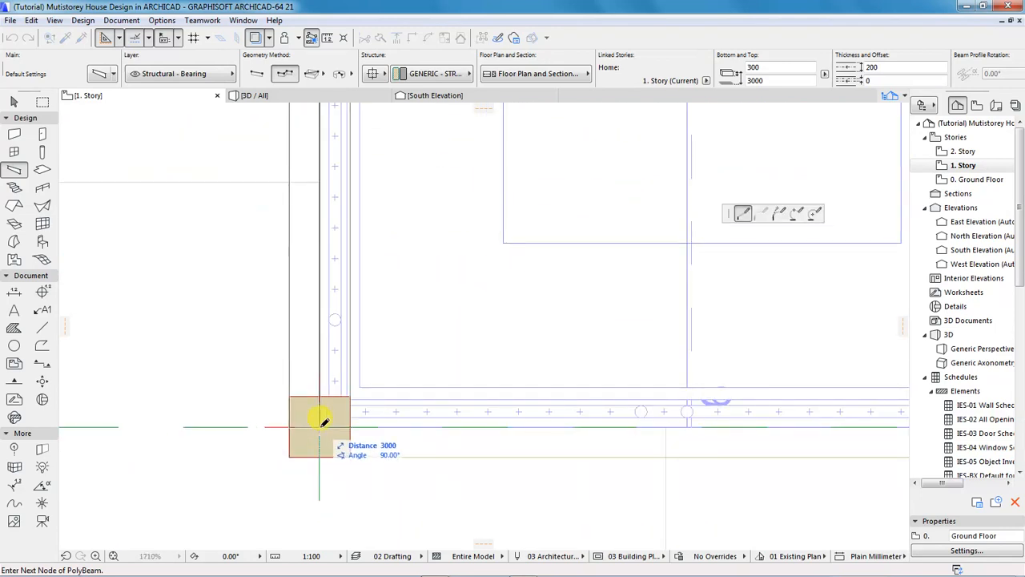
pyautogui.scroll(-5, 270, 419)
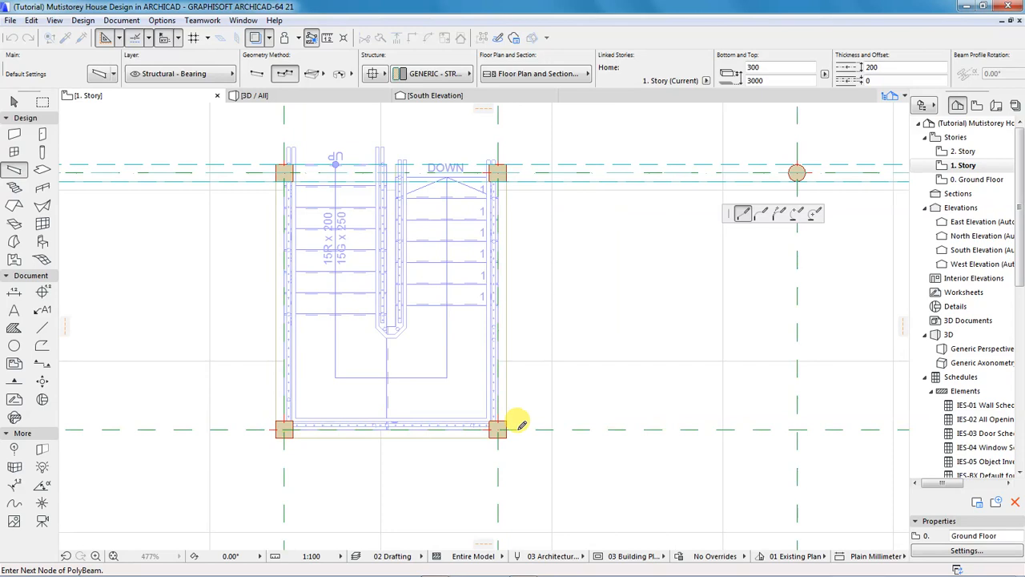
pyautogui.scroll(8, 498, 422)
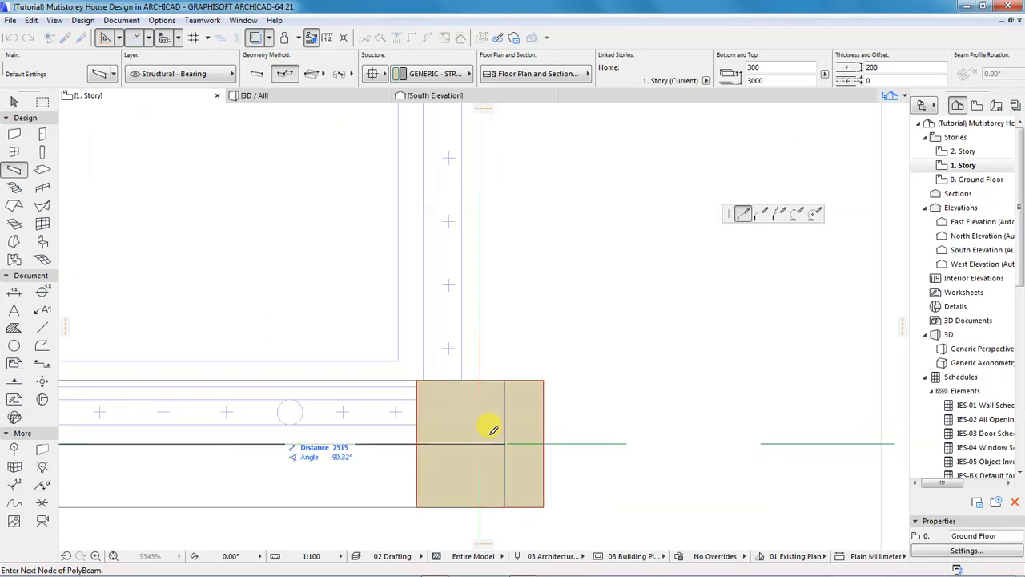
pyautogui.click(480, 443)
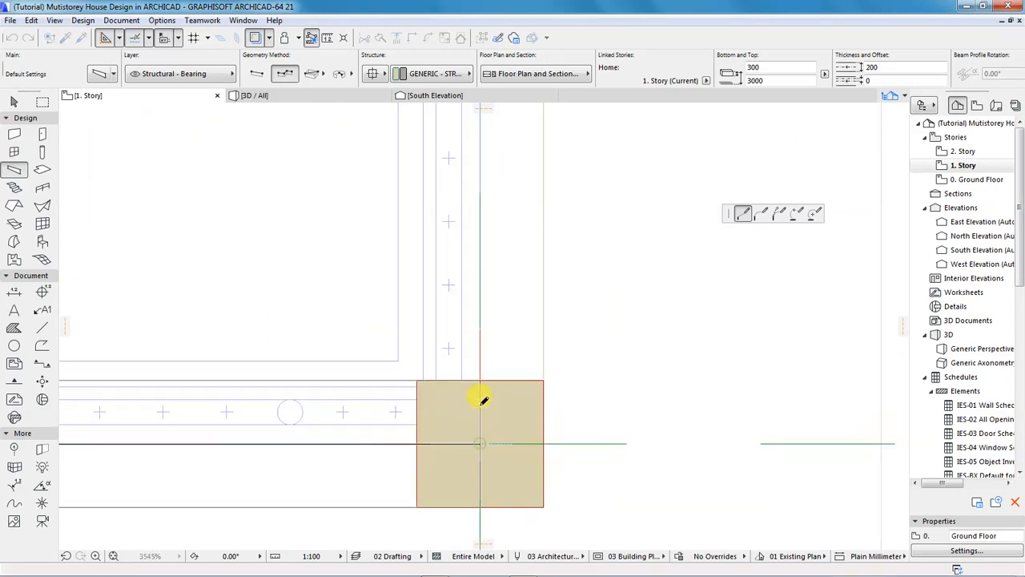
pyautogui.scroll(-8, 495, 393)
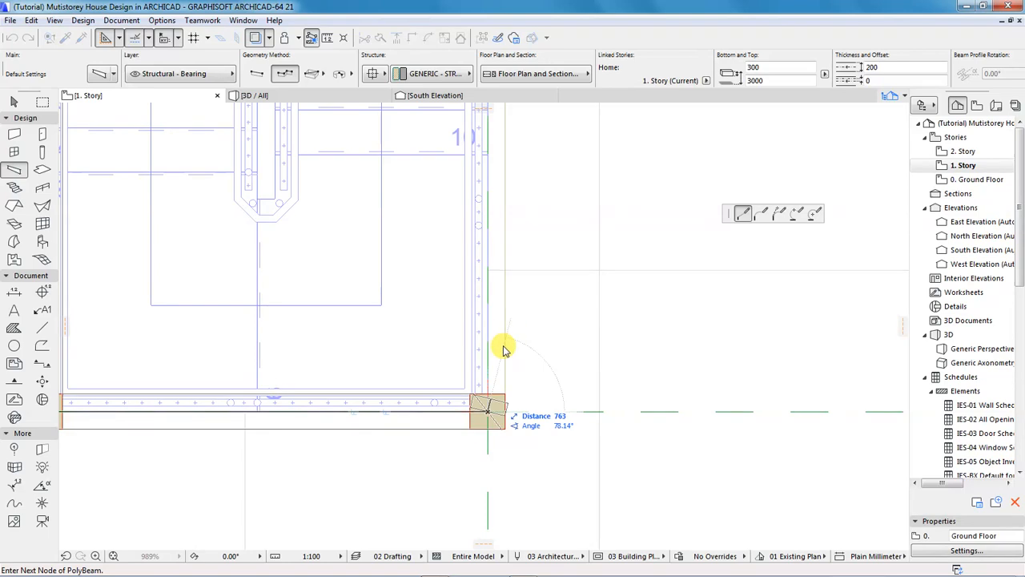
pyautogui.scroll(-2, 511, 272)
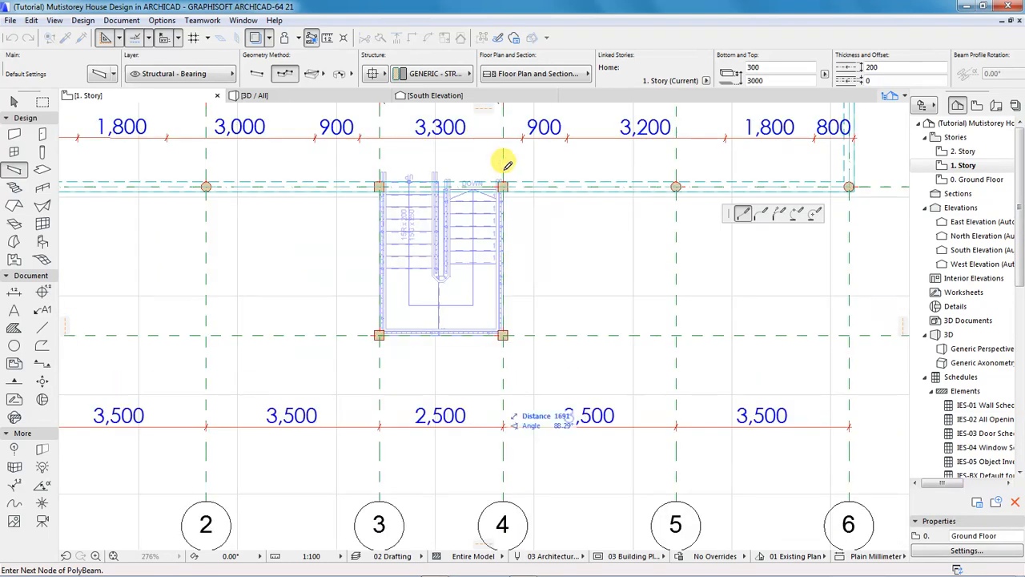
pyautogui.scroll(7, 504, 174)
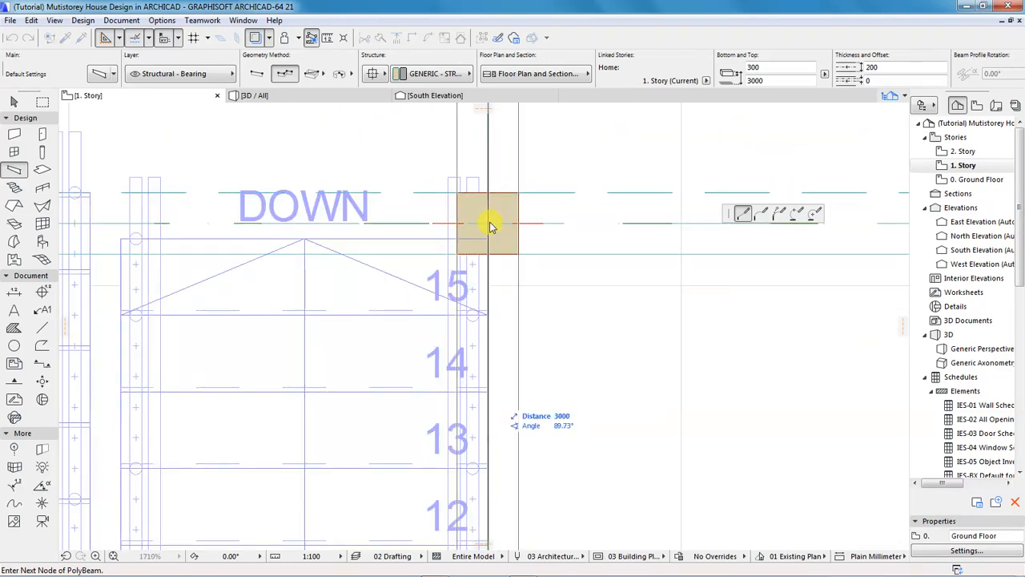
pyautogui.doubleClick(490, 218)
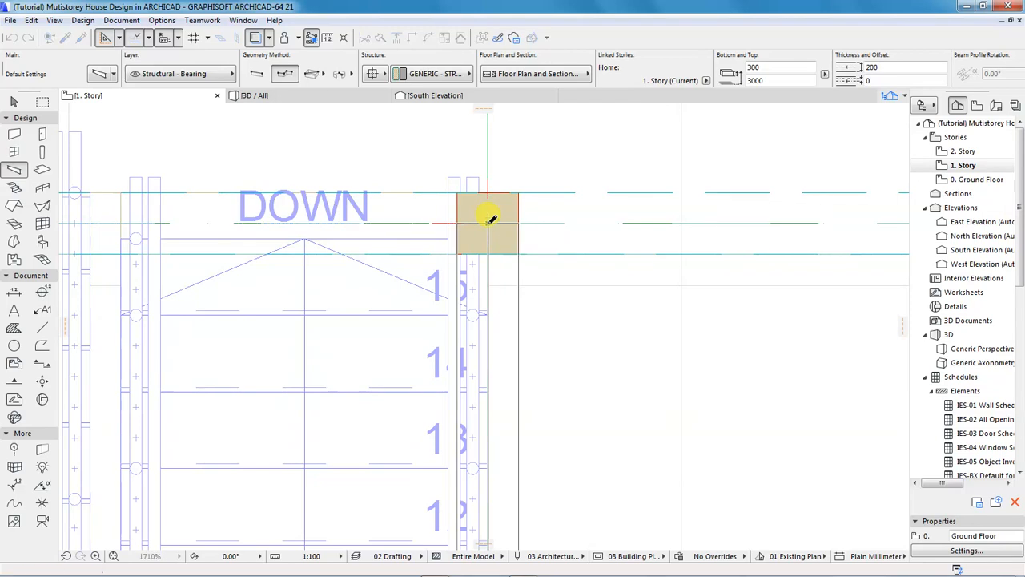
pyautogui.click(289, 98)
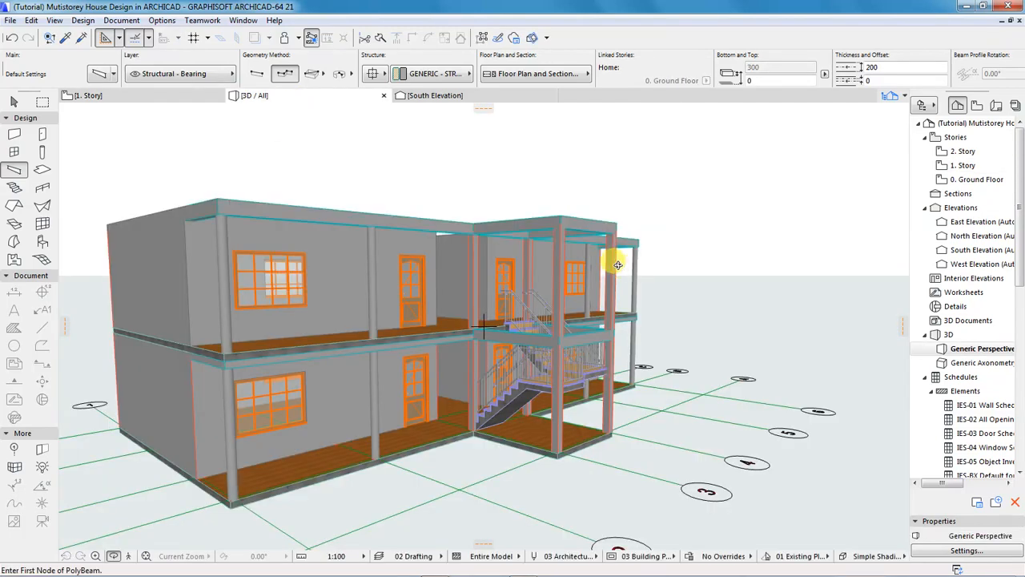
pyautogui.keyDown('shift'); pyautogui.moveTo(615, 280); pyautogui.dragTo(680, 345, button='middle'); pyautogui.keyUp('shift')
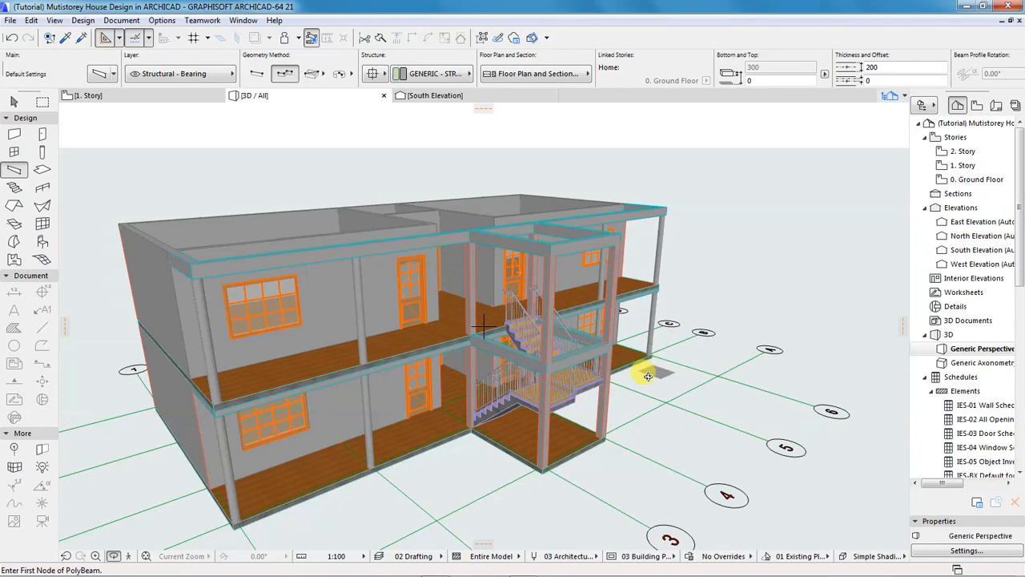
pyautogui.keyDown('shift'); pyautogui.moveTo(487, 417); pyautogui.dragTo(549, 403, button='middle'); pyautogui.keyUp('shift')
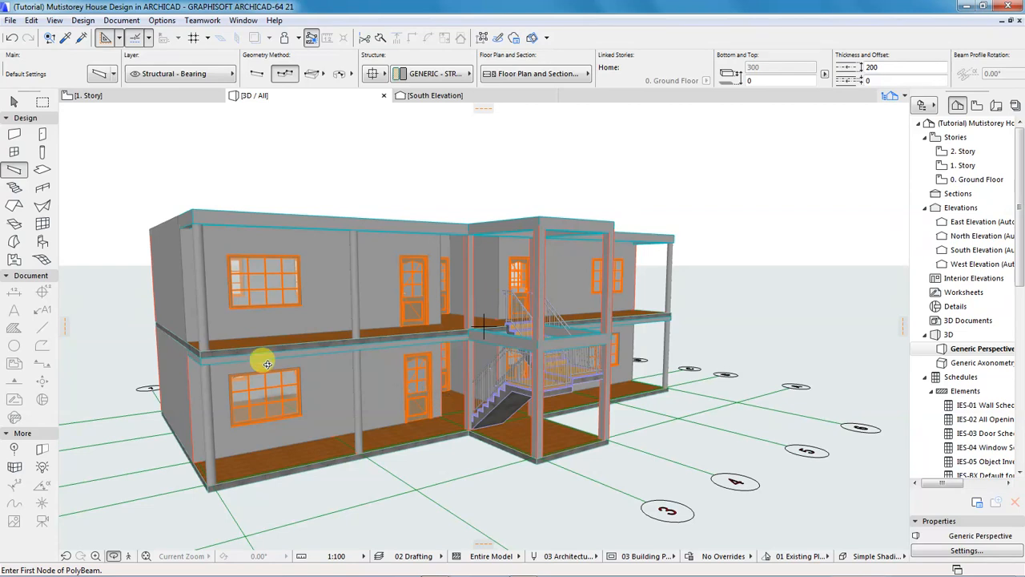
pyautogui.moveTo(211, 365); pyautogui.dragTo(340, 373)
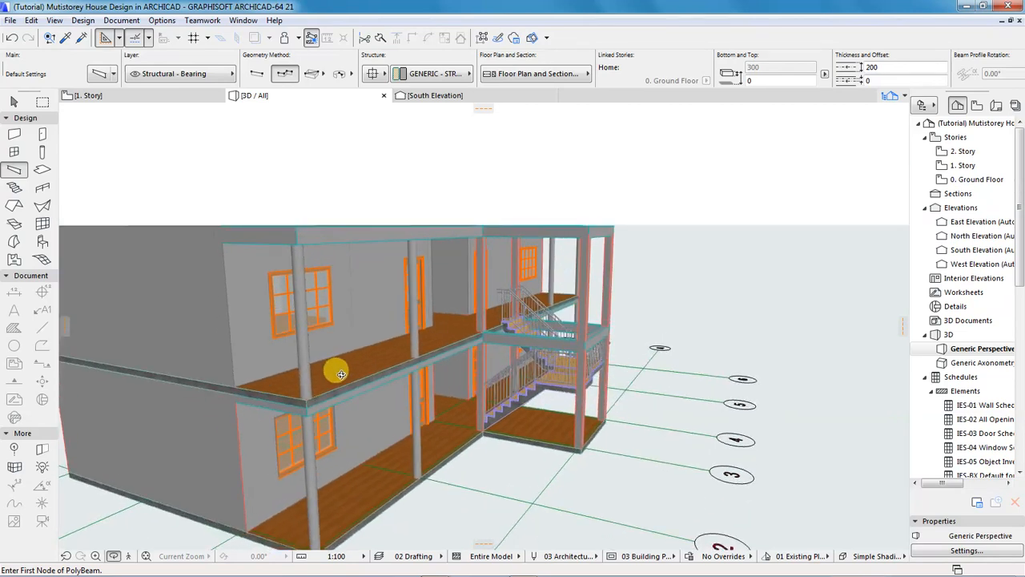
pyautogui.moveTo(263, 445); pyautogui.dragTo(234, 374)
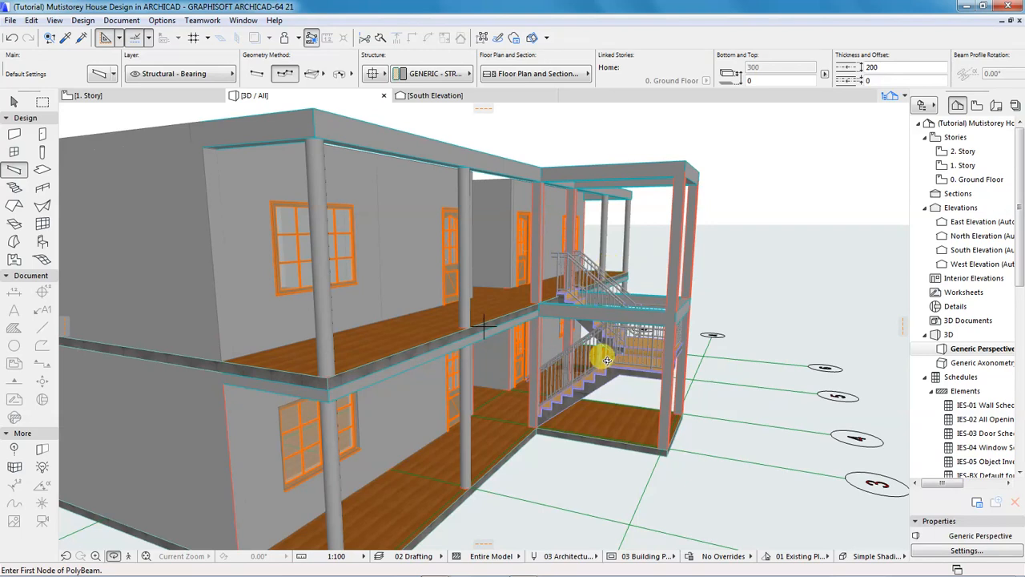
pyautogui.moveTo(509, 359)
pyautogui.mouseDown()
pyautogui.moveTo(369, 362)
pyautogui.moveTo(206, 344)
pyautogui.moveTo(514, 352)
pyautogui.mouseUp()
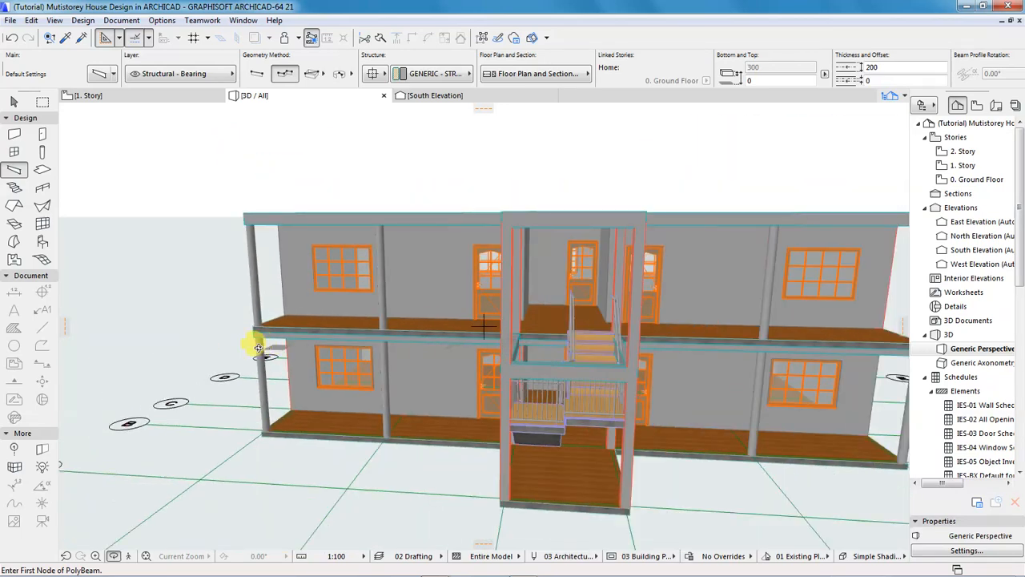
pyautogui.moveTo(386, 374); pyautogui.dragTo(513, 344)
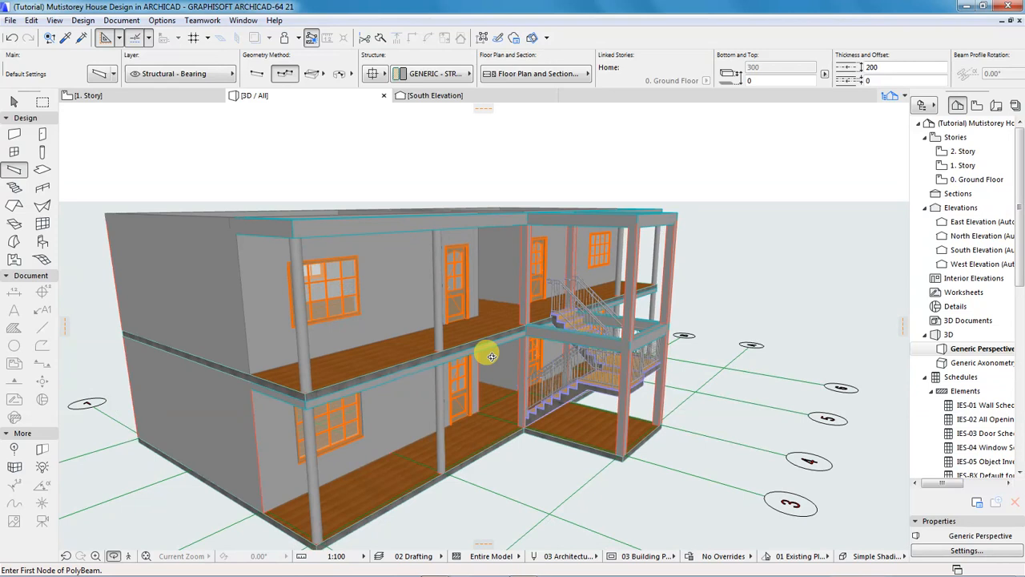
pyautogui.scroll(5, 277, 382)
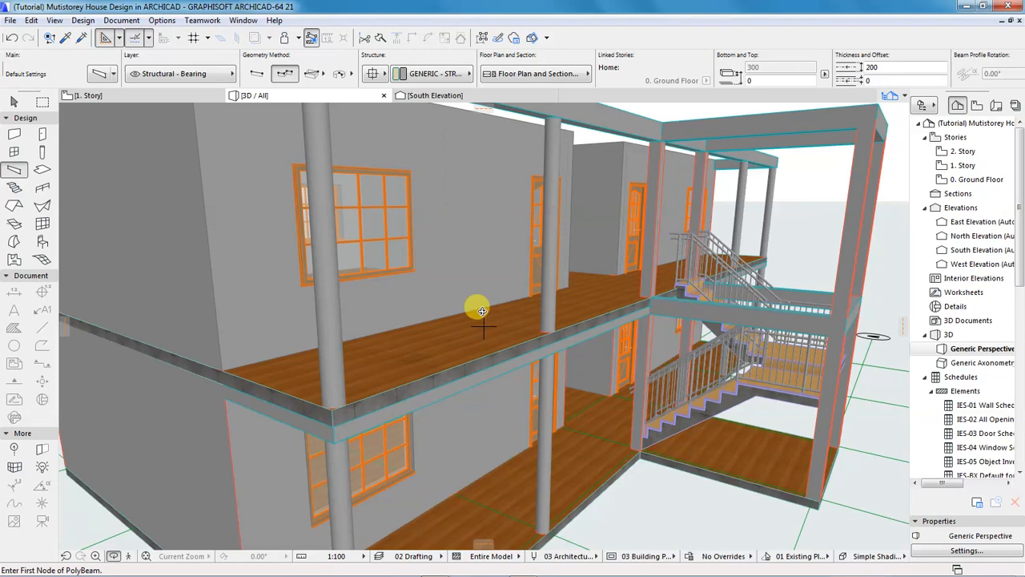
pyautogui.moveTo(251, 358); pyautogui.dragTo(491, 380)
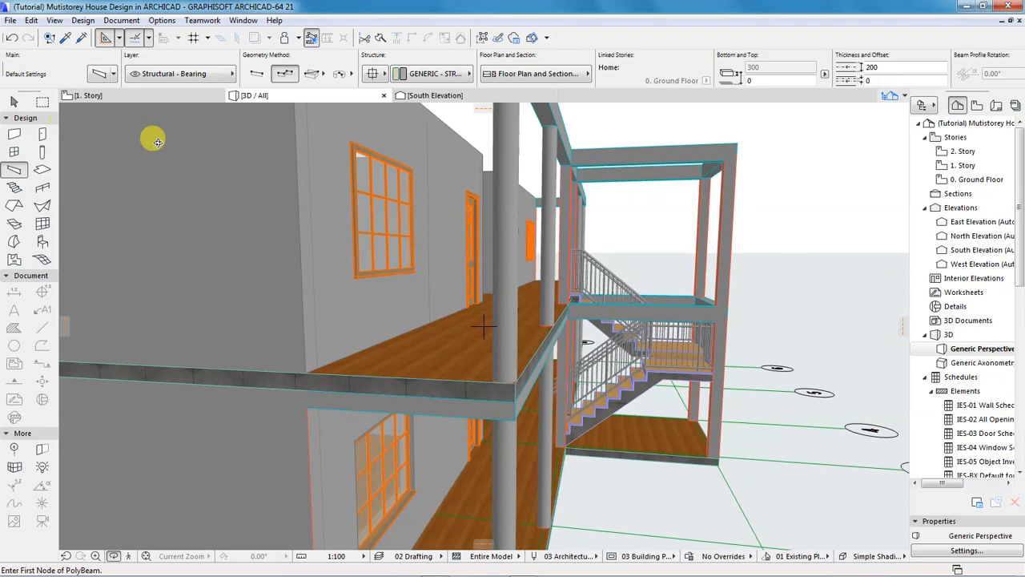
pyautogui.scroll(-2, 460, 314)
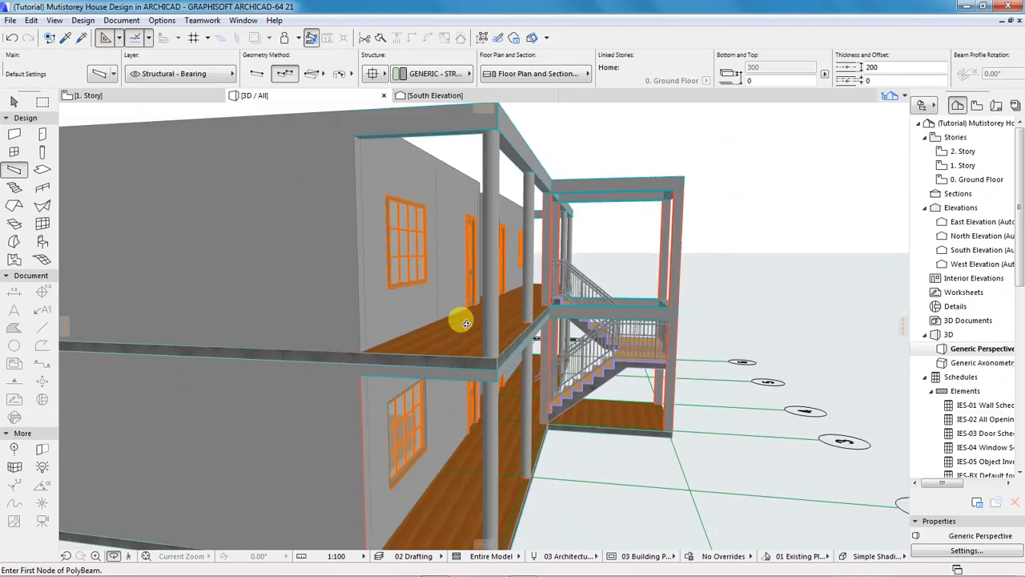
# Open the 1. Story plan and zoom in on the stair bay between grid lines 3 and 4.
pyautogui.doubleClick(957, 166)
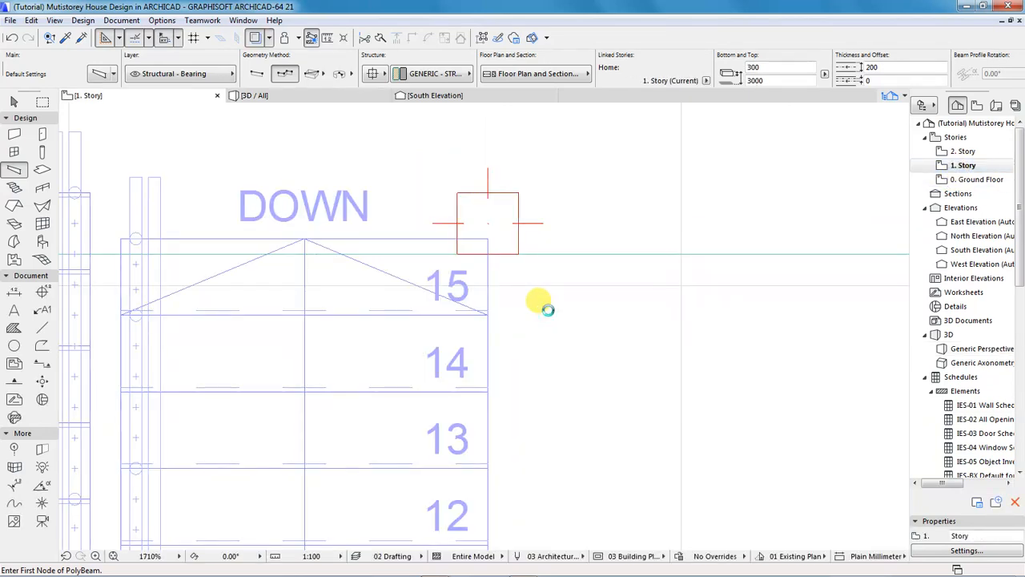
pyautogui.scroll(-2, 548, 309)
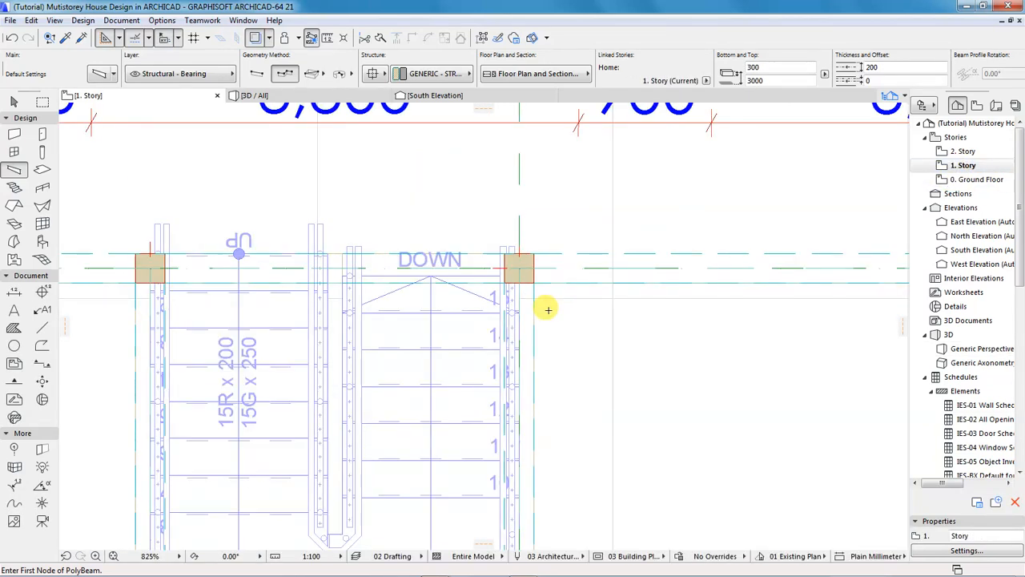
pyautogui.scroll(-4, 547, 310)
pyautogui.scroll(-1, 548, 309)
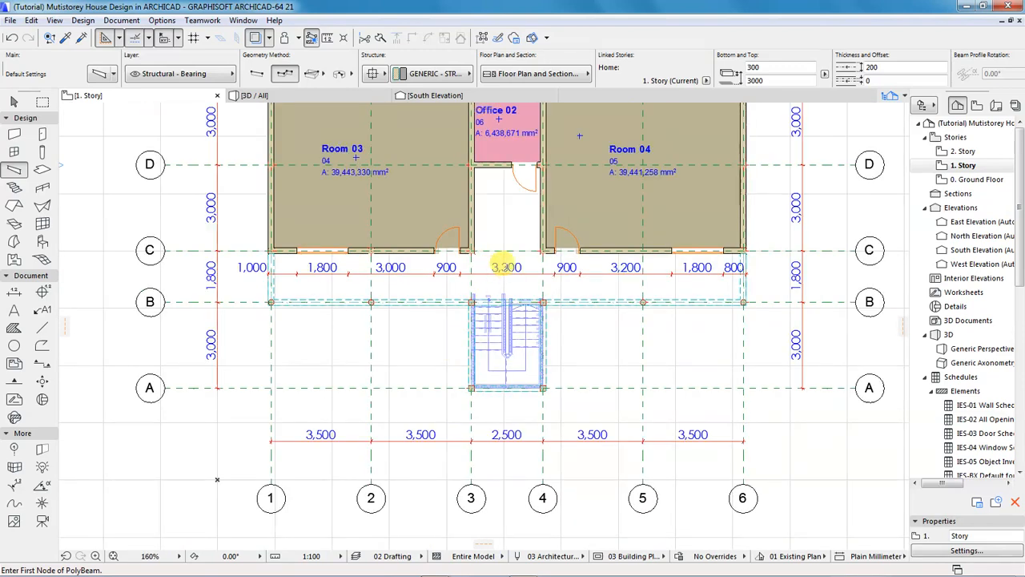
pyautogui.scroll(1, 505, 267)
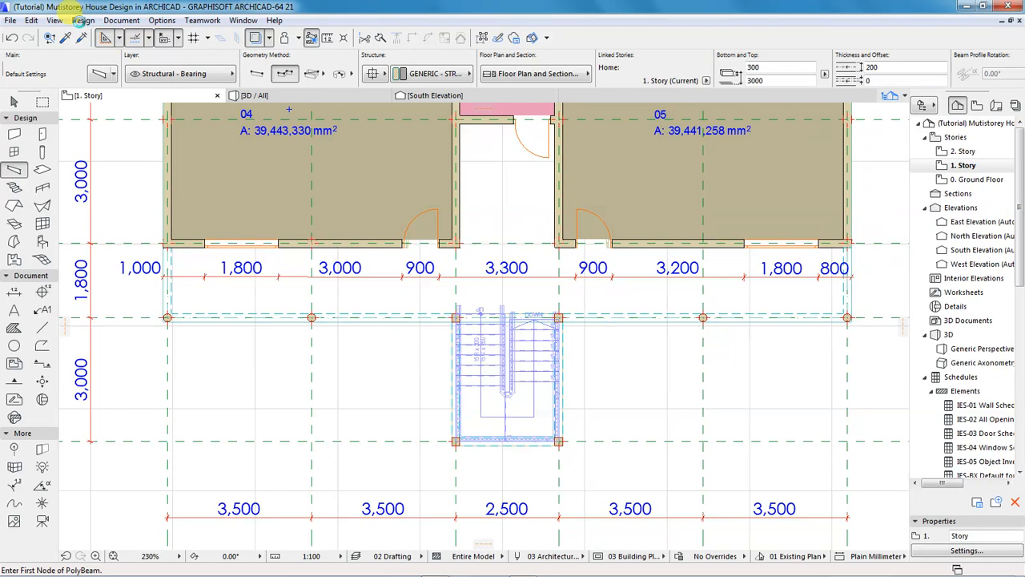
# Select the Railing tool and set both node and segment associativity to Static in the Info Box.
pyautogui.click(81, 21)
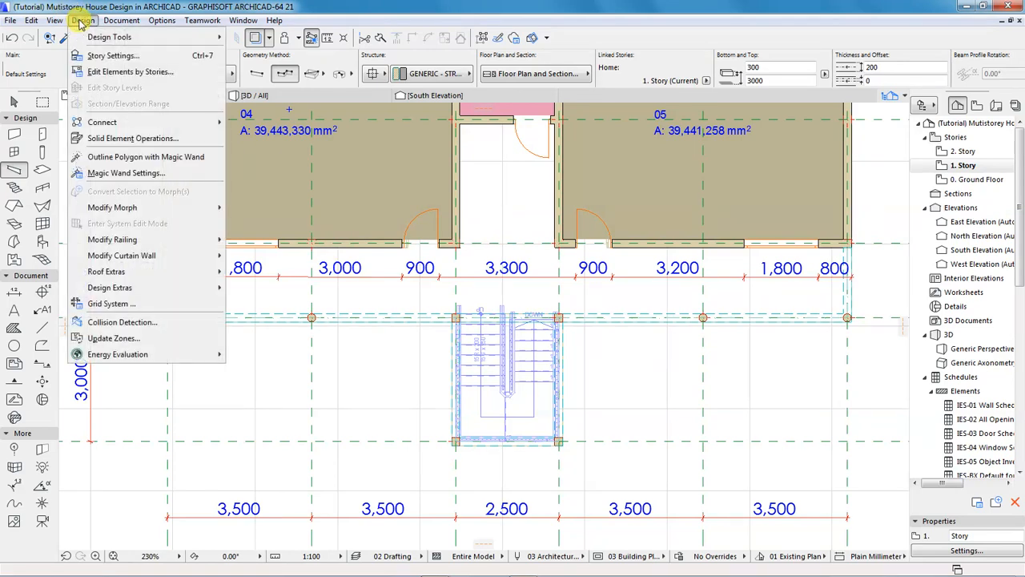
pyautogui.moveTo(92, 36)
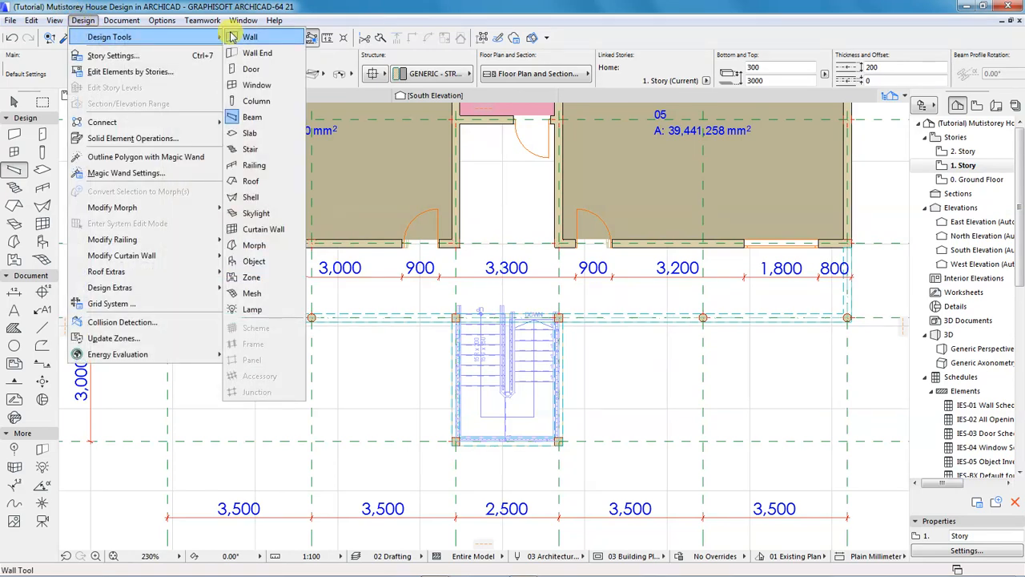
pyautogui.click(253, 166)
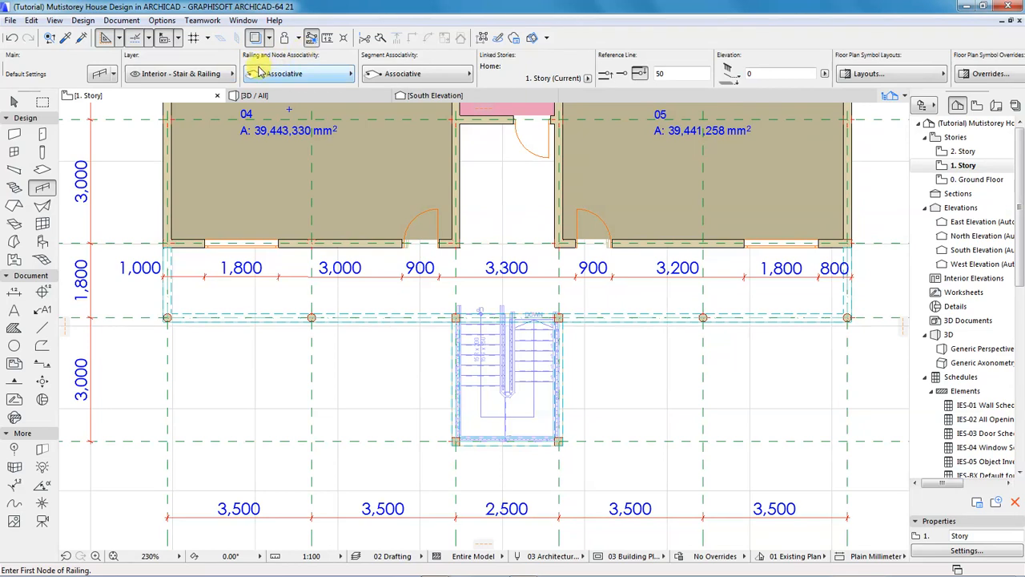
pyautogui.click(353, 73)
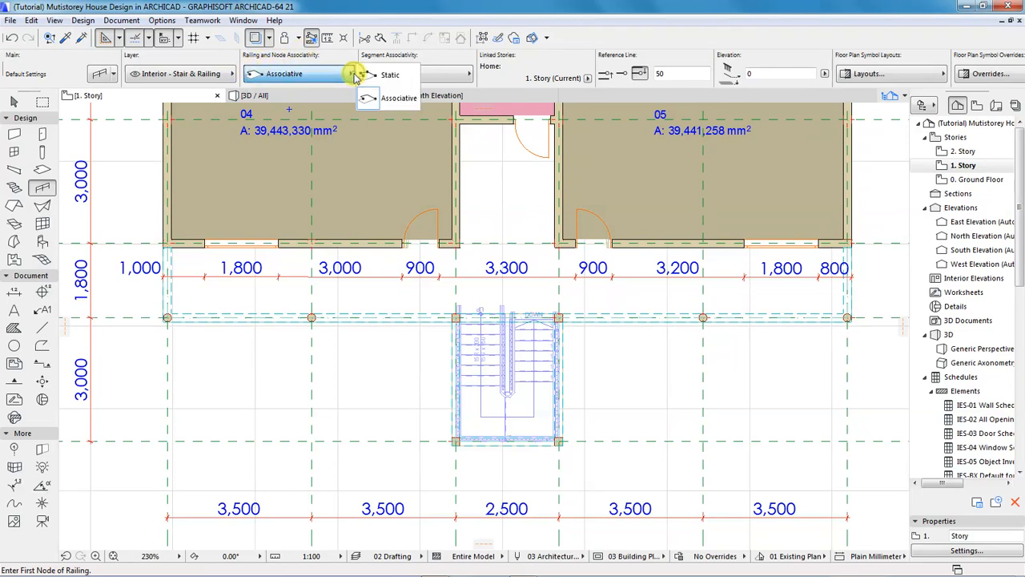
pyautogui.click(376, 75)
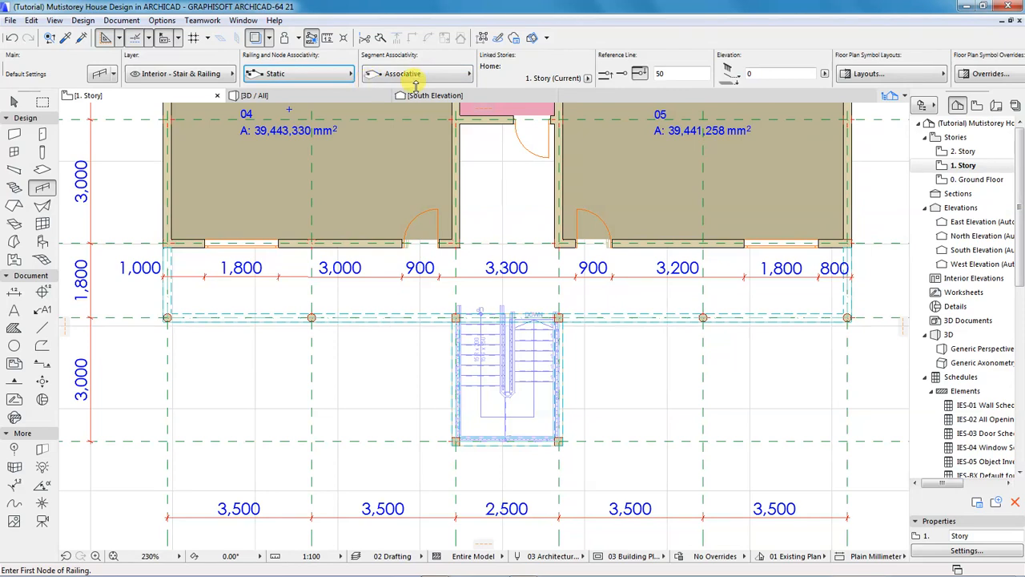
pyautogui.click(469, 74)
pyautogui.click(488, 74)
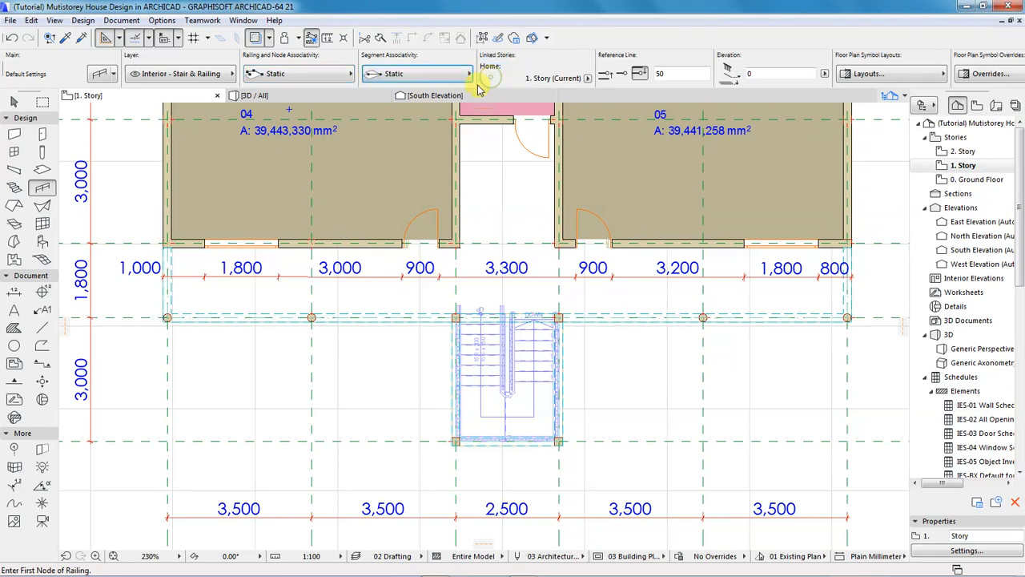
pyautogui.hscroll(5, 537, 74)
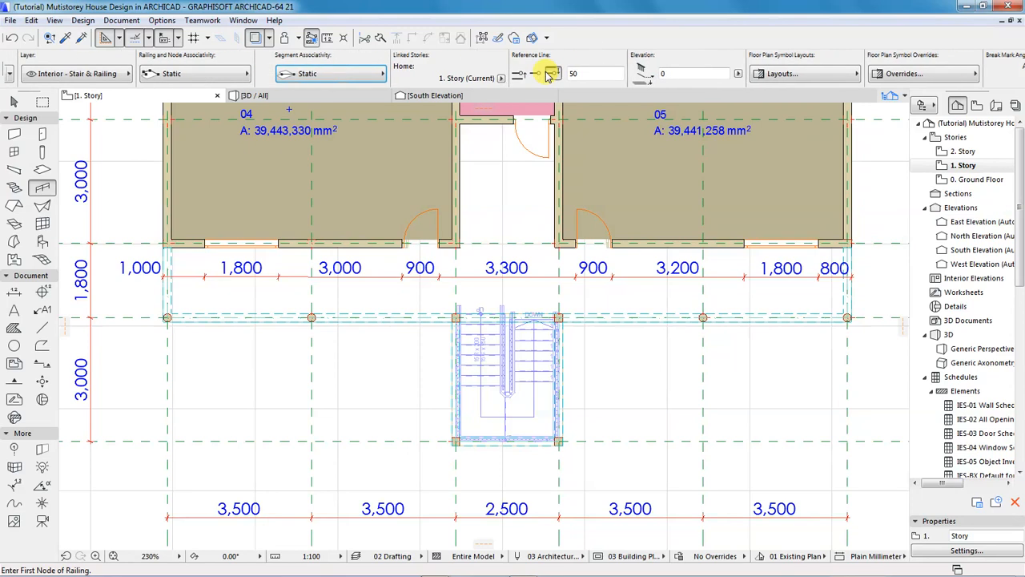
pyautogui.hscroll(-5, 320, 75)
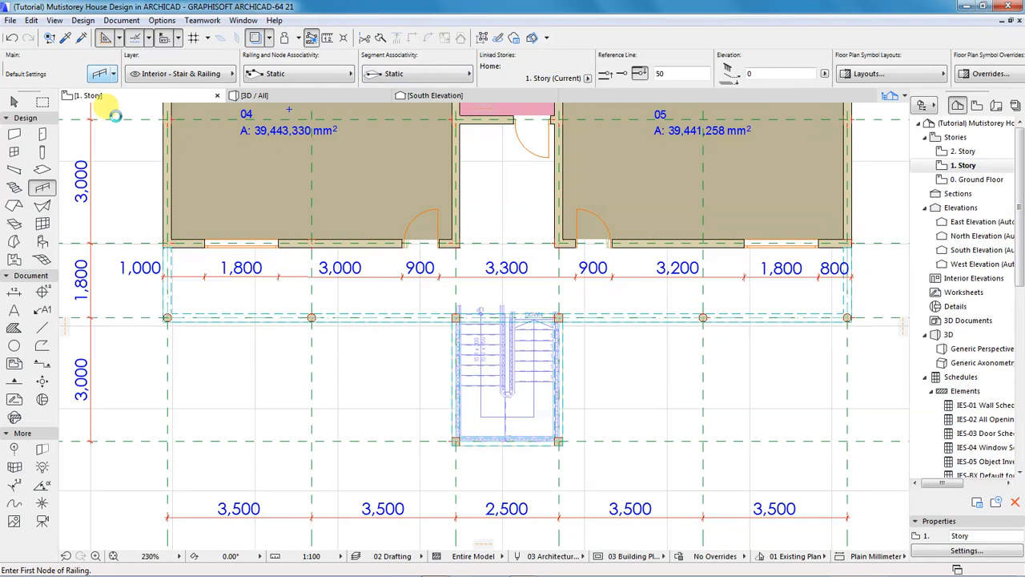
# Confirm the railing defaults with a Rail 21 round 40×40 Steel - Structural toprail.
pyautogui.hotkey('ctrl', 't')
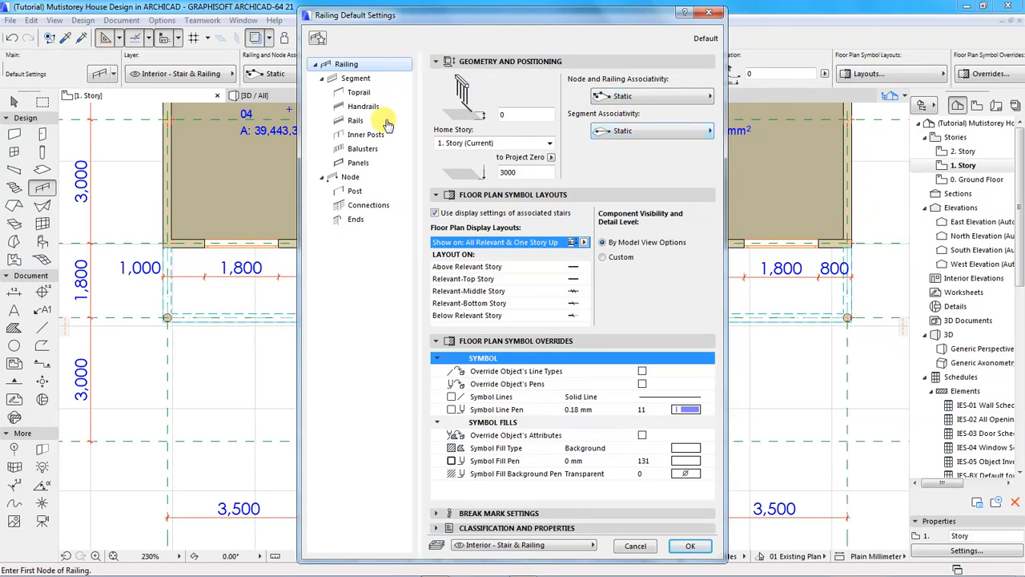
pyautogui.click(358, 80)
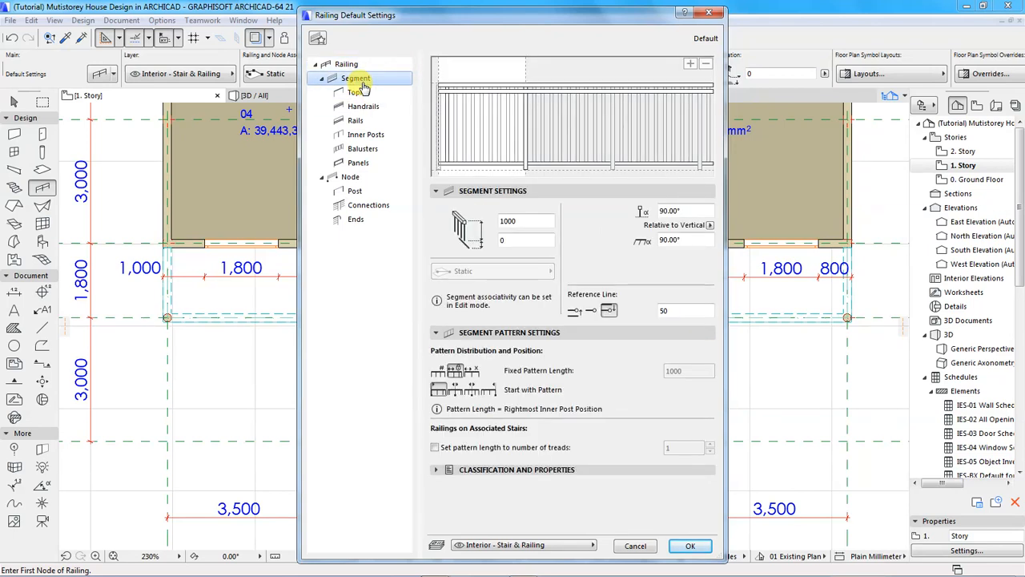
pyautogui.click(359, 94)
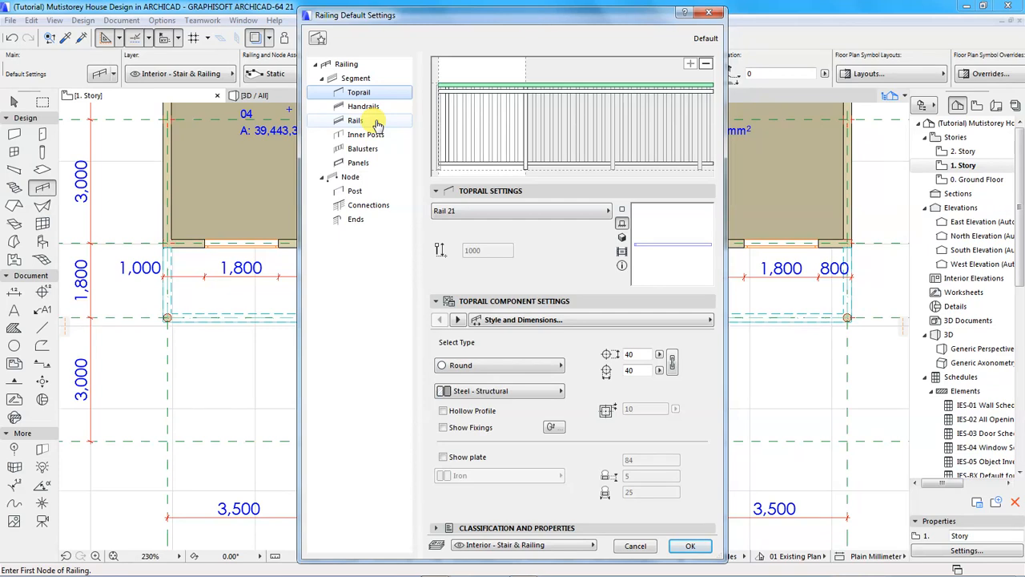
pyautogui.click(689, 545)
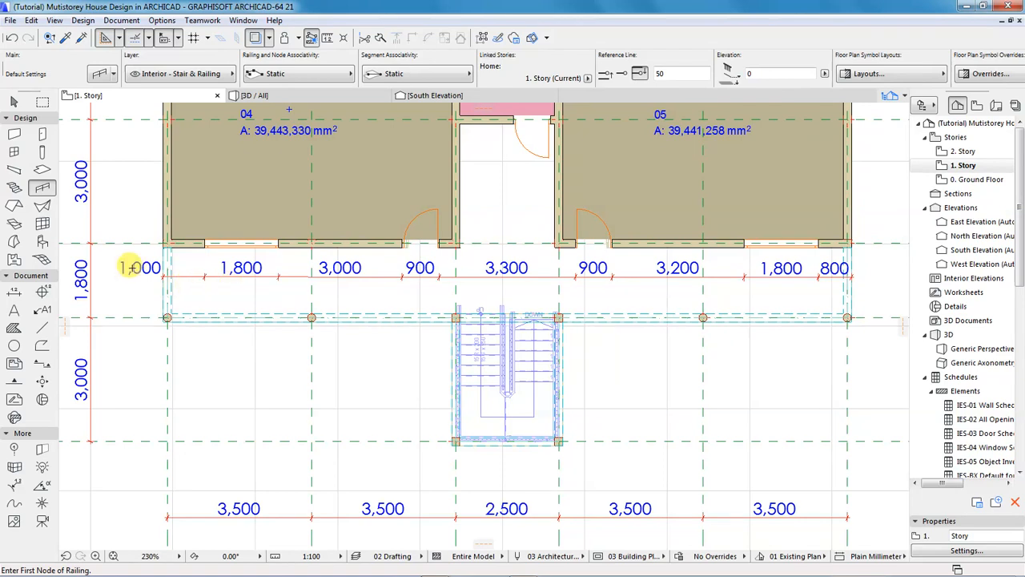
# Place a railing from the balcony wall corner down to the grid 1 column and along the stair bay edge.
pyautogui.scroll(4, 130, 268)
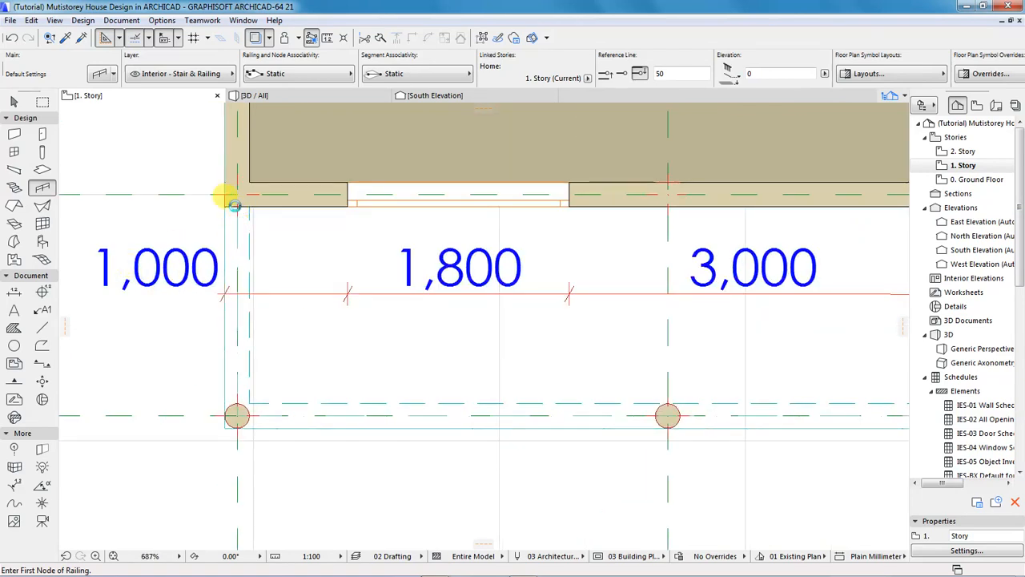
pyautogui.click(234, 205)
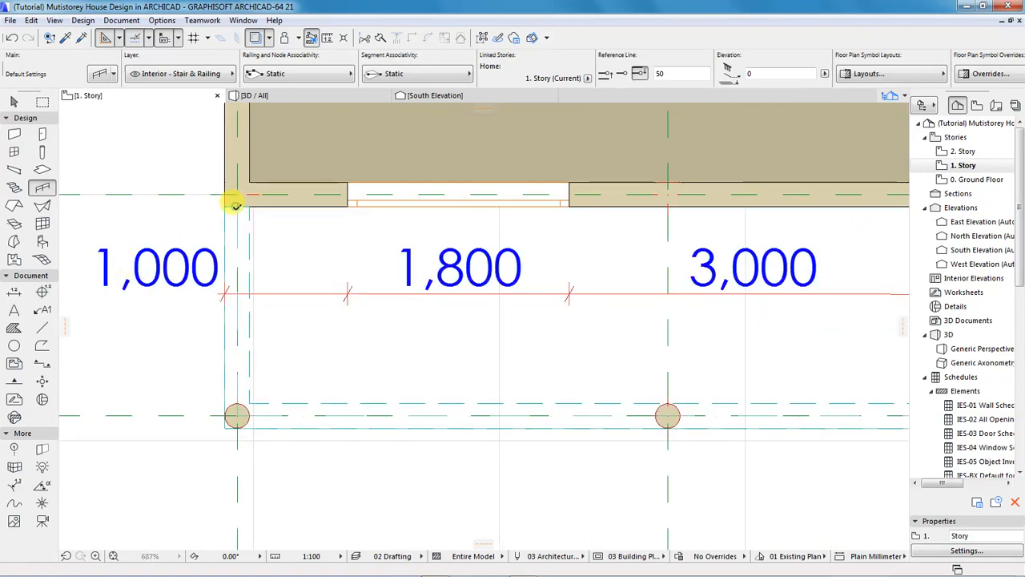
pyautogui.click(237, 414)
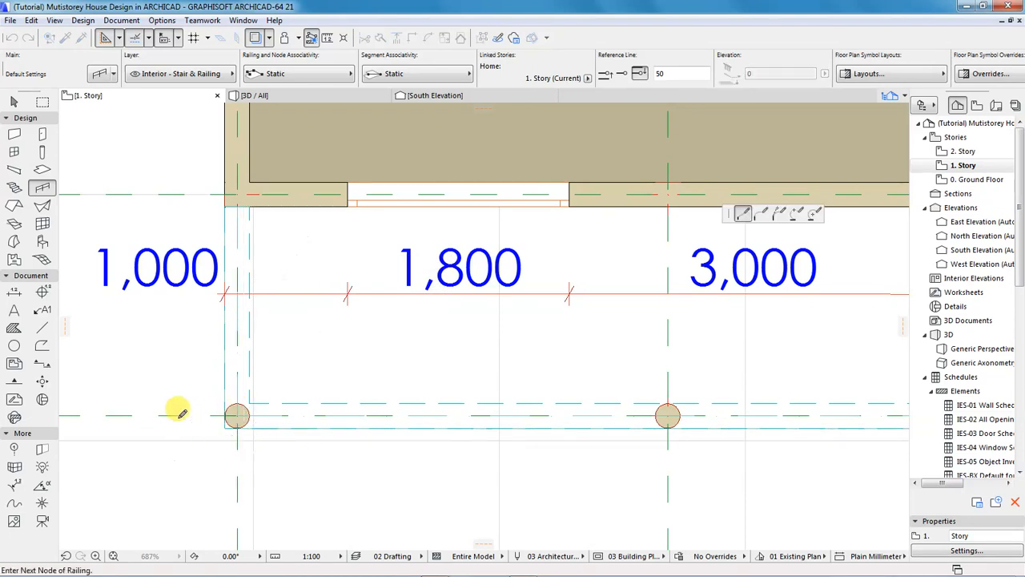
pyautogui.scroll(-4, 183, 413)
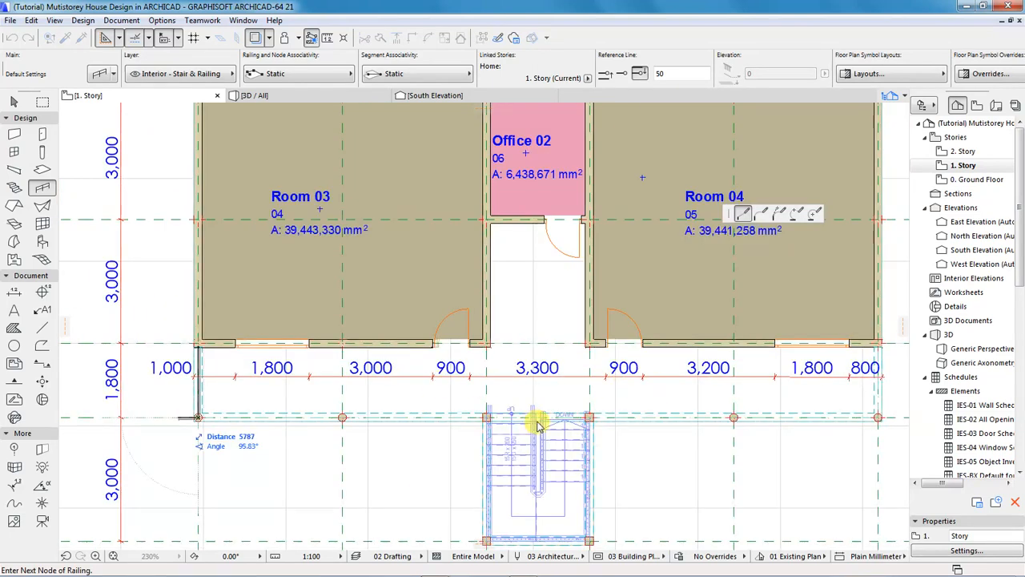
pyautogui.scroll(3, 540, 421)
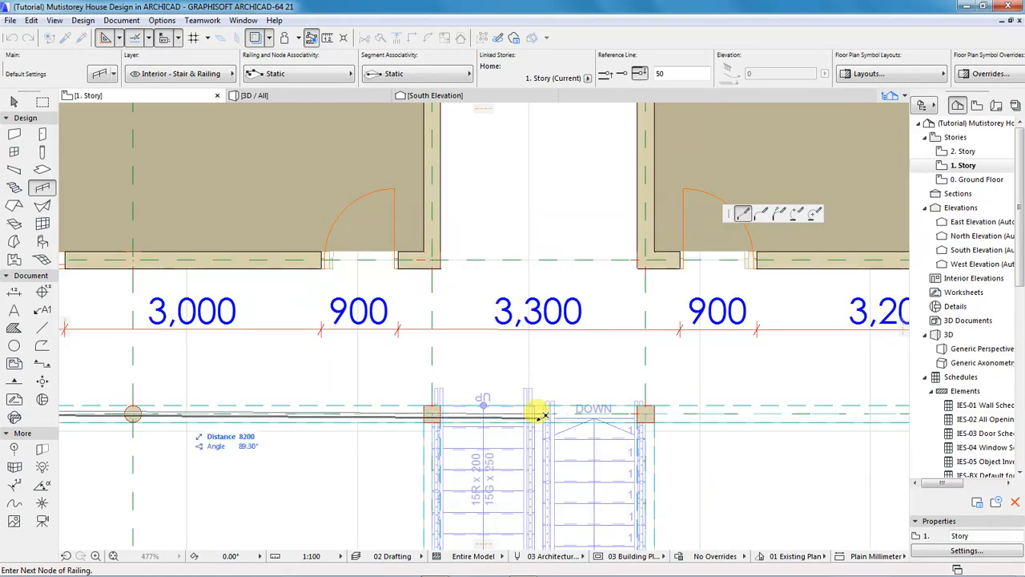
pyautogui.scroll(1, 543, 415)
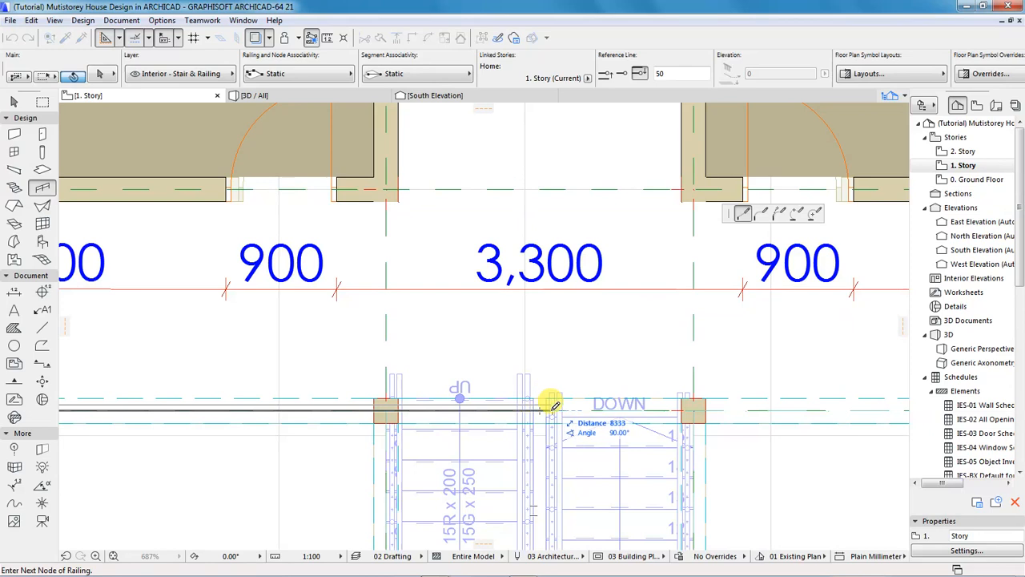
pyautogui.scroll(2, 551, 399)
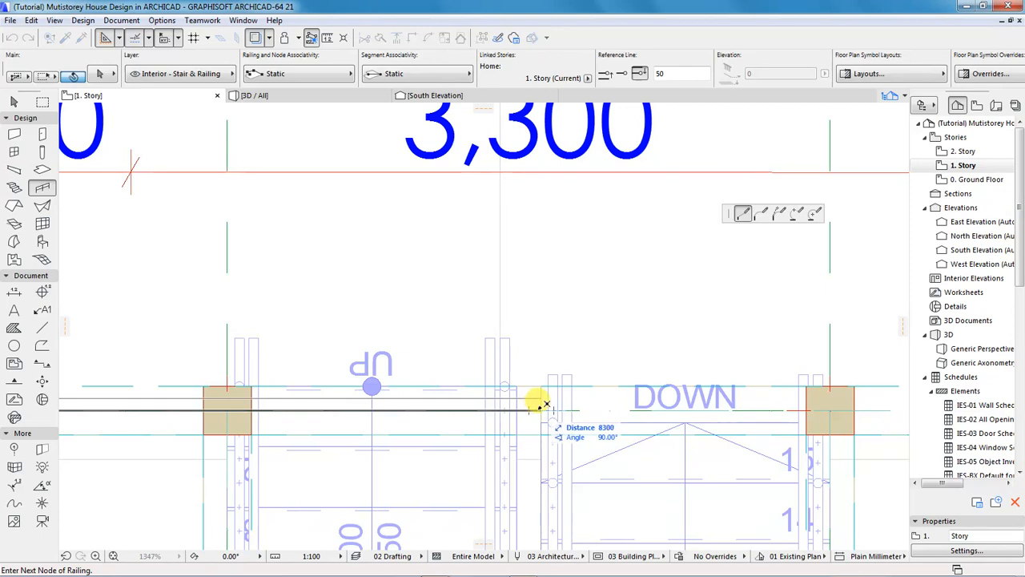
pyautogui.doubleClick(541, 404)
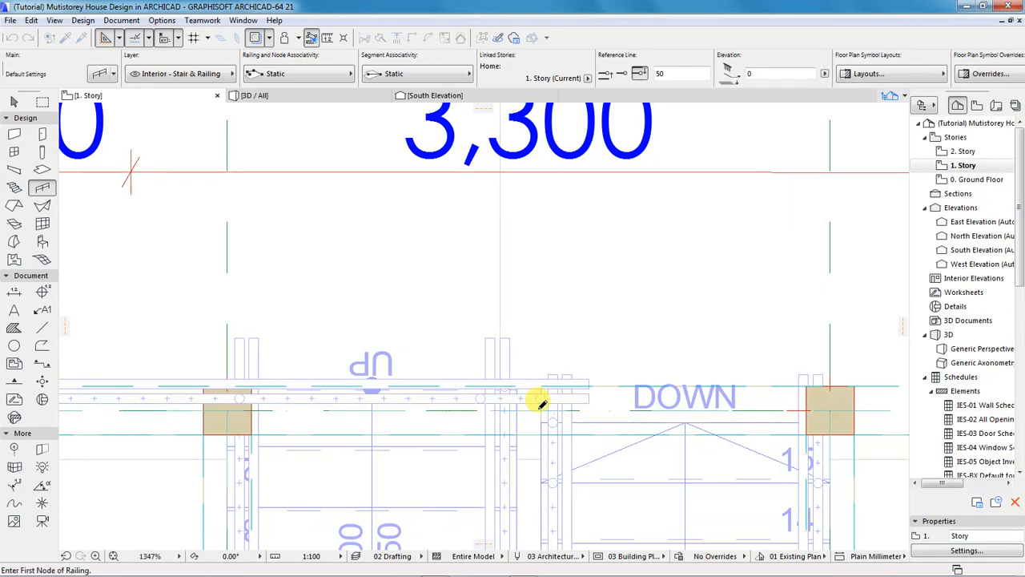
# Start a balcony railing at the stair bay corner.
pyautogui.scroll(-3, 304, 355)
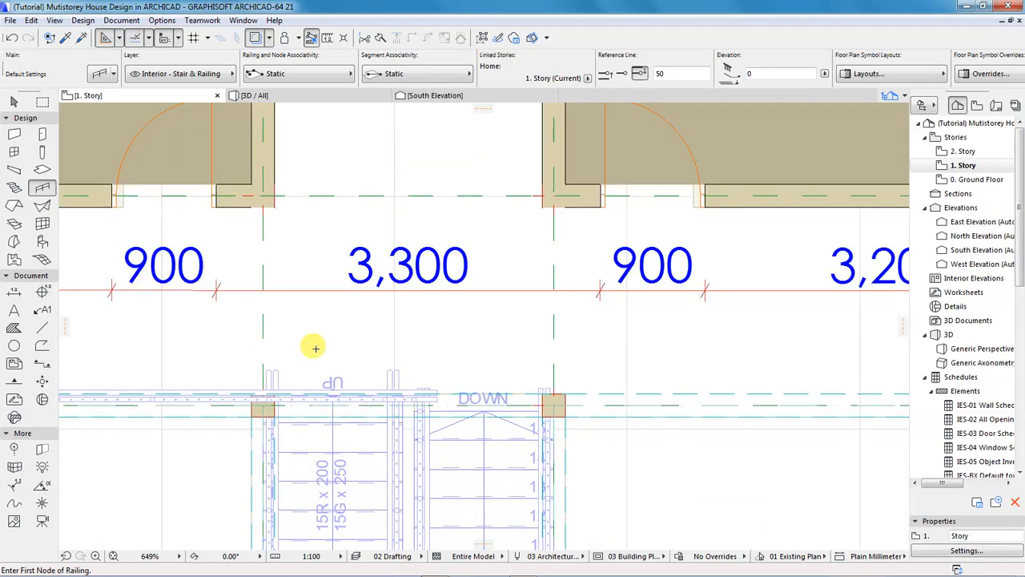
pyautogui.scroll(-3, 313, 345)
pyautogui.scroll(-1, 285, 381)
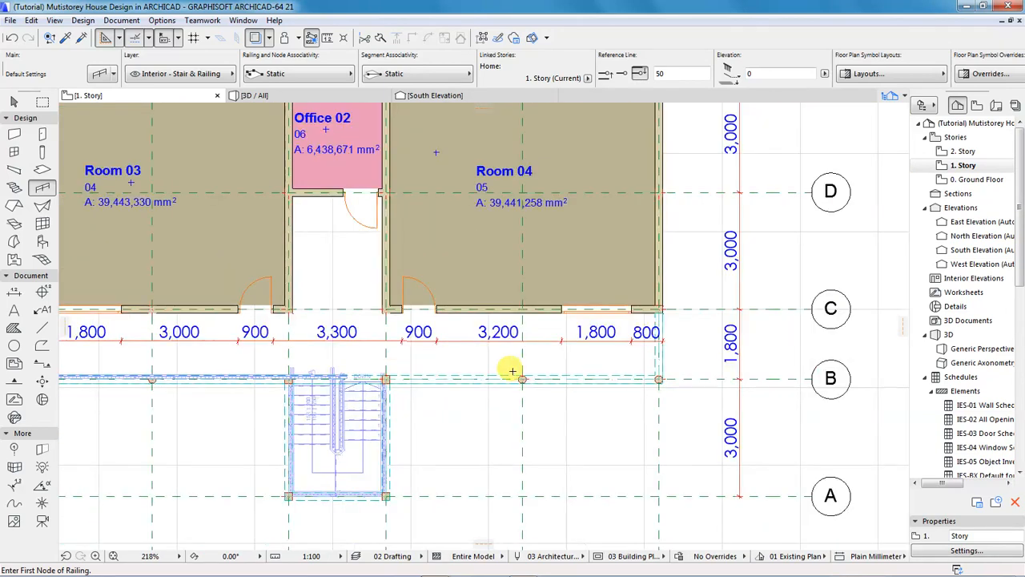
pyautogui.scroll(2, 663, 319)
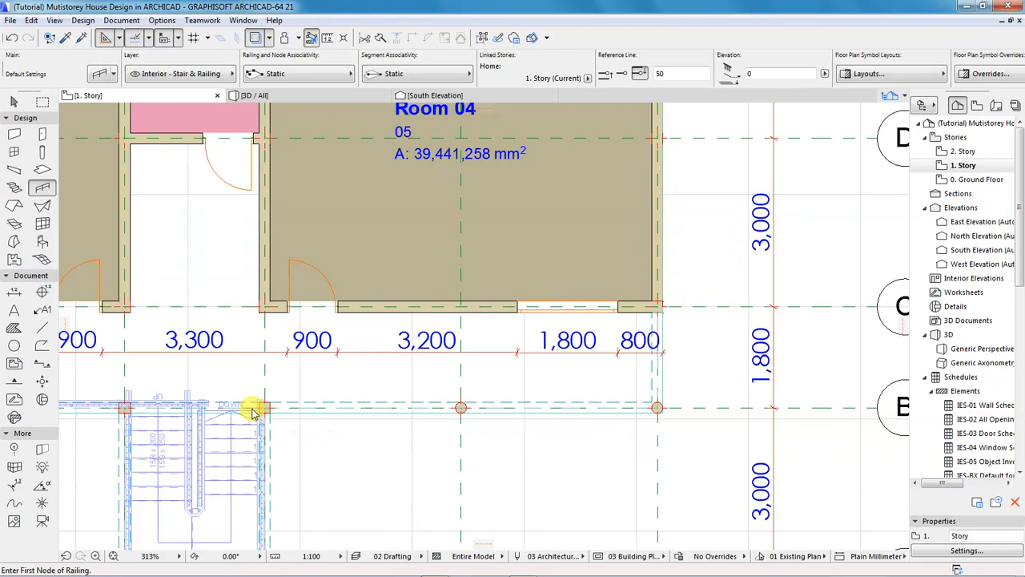
pyautogui.scroll(3, 260, 400)
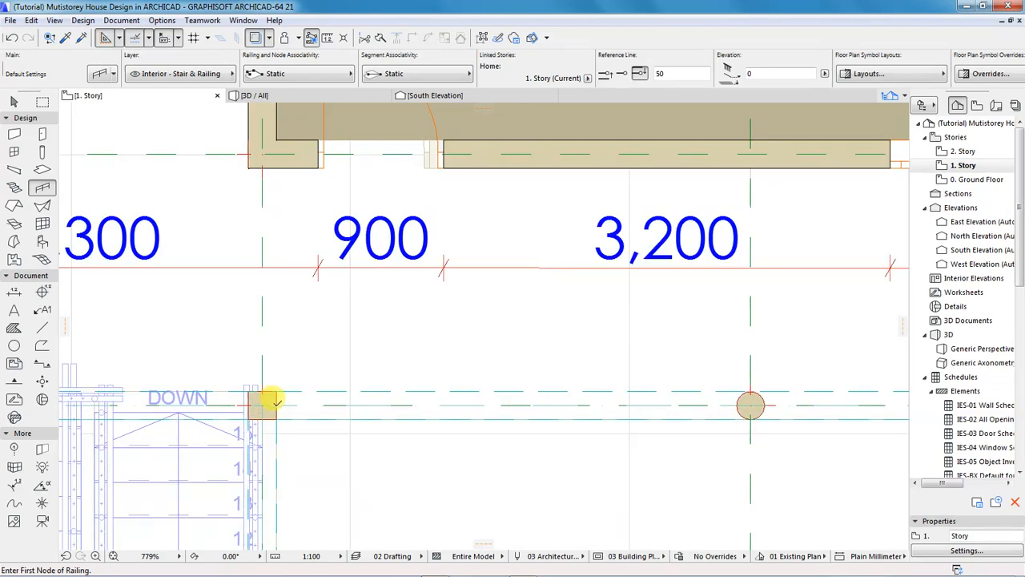
pyautogui.click(272, 402)
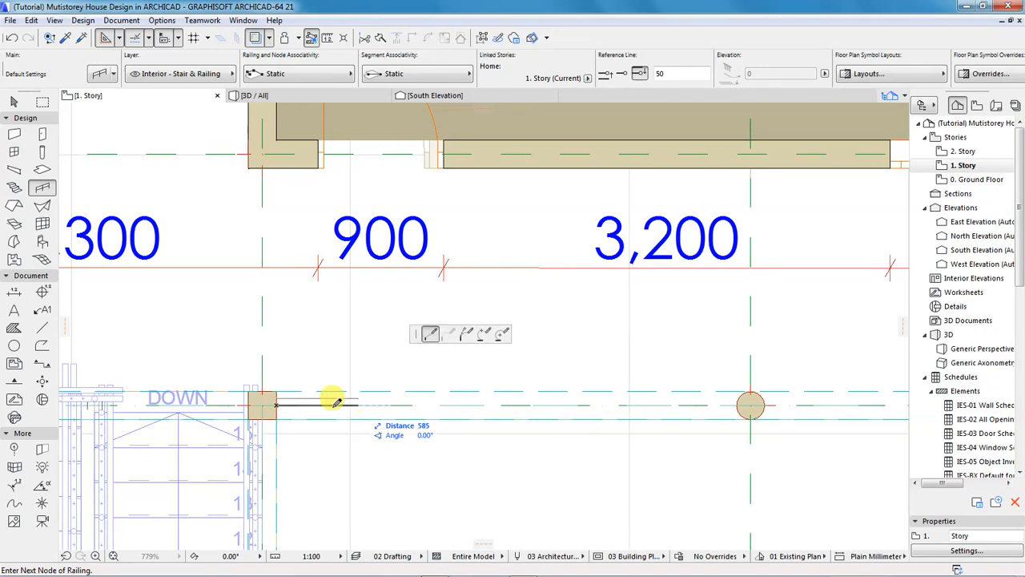
# Run the railing to the end column and finish it at the right wall corner.
pyautogui.press('Escape')
pyautogui.scroll(-2, 289, 414)
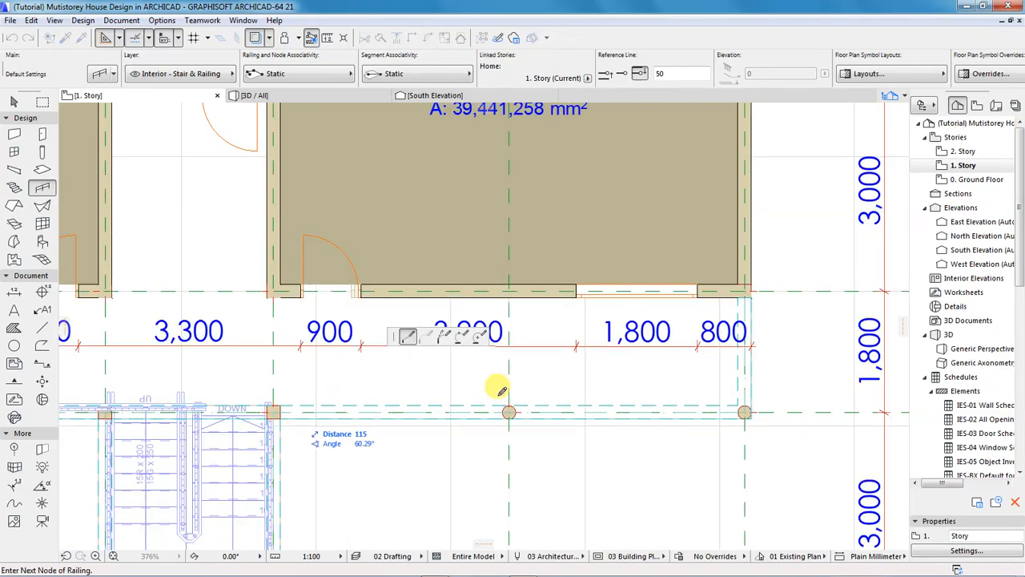
pyautogui.scroll(-1, 727, 398)
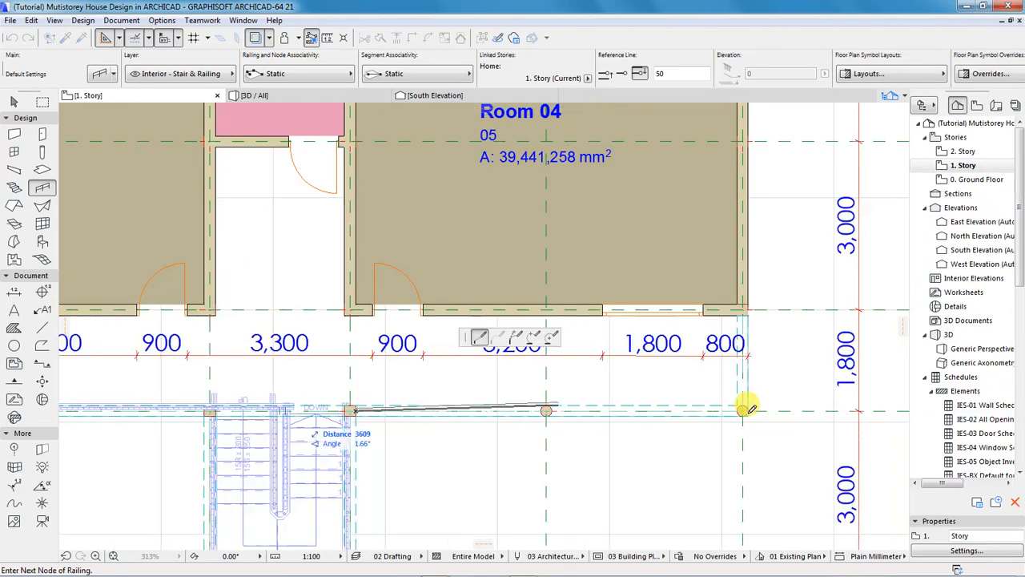
pyautogui.scroll(3, 750, 408)
pyautogui.scroll(2, 750, 408)
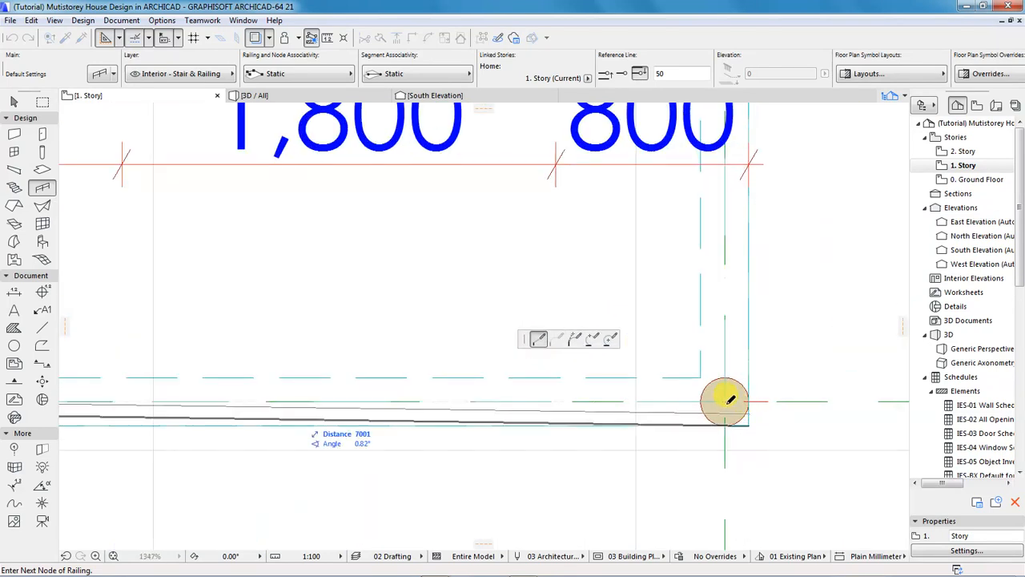
pyautogui.click(725, 398)
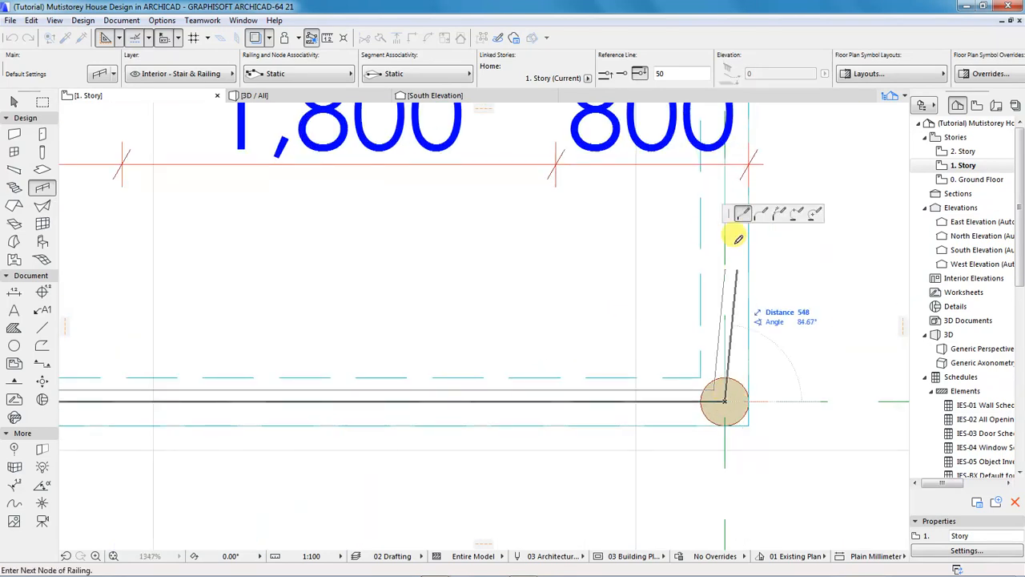
pyautogui.scroll(-1, 704, 333)
pyautogui.scroll(-4, 705, 333)
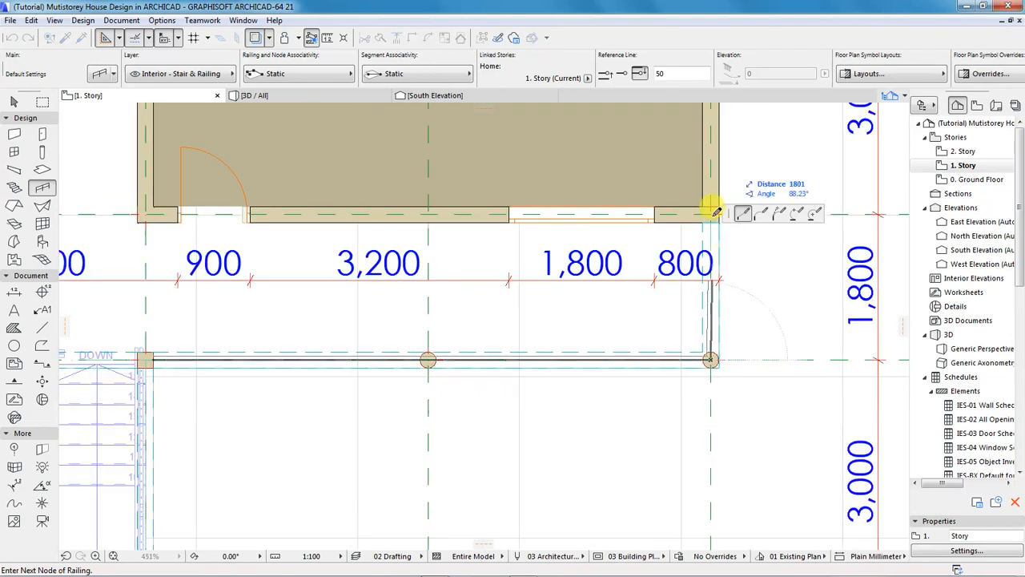
pyautogui.scroll(6, 711, 212)
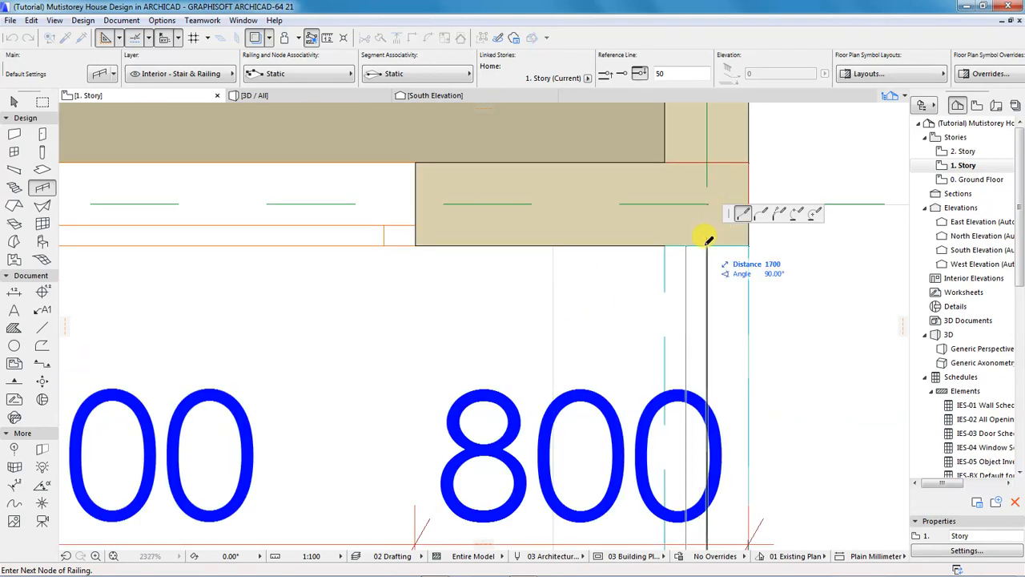
pyautogui.doubleClick(708, 238)
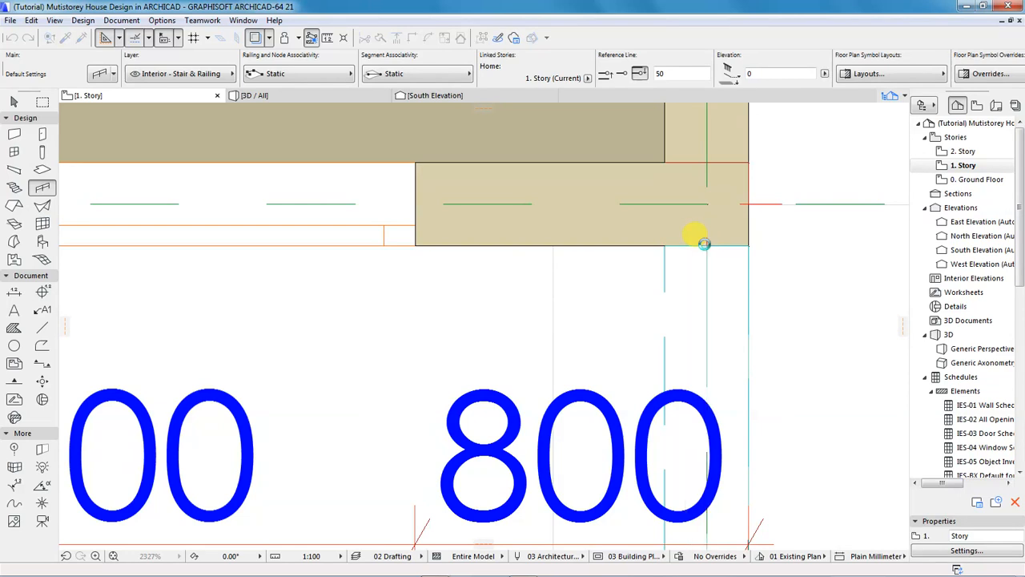
pyautogui.scroll(-8, 727, 274)
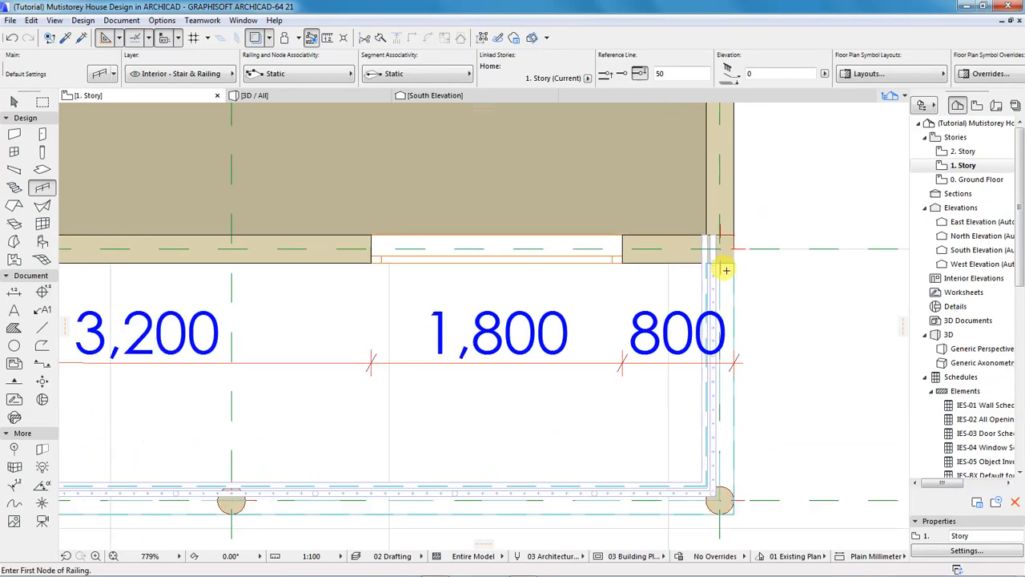
pyautogui.scroll(-1, 756, 369)
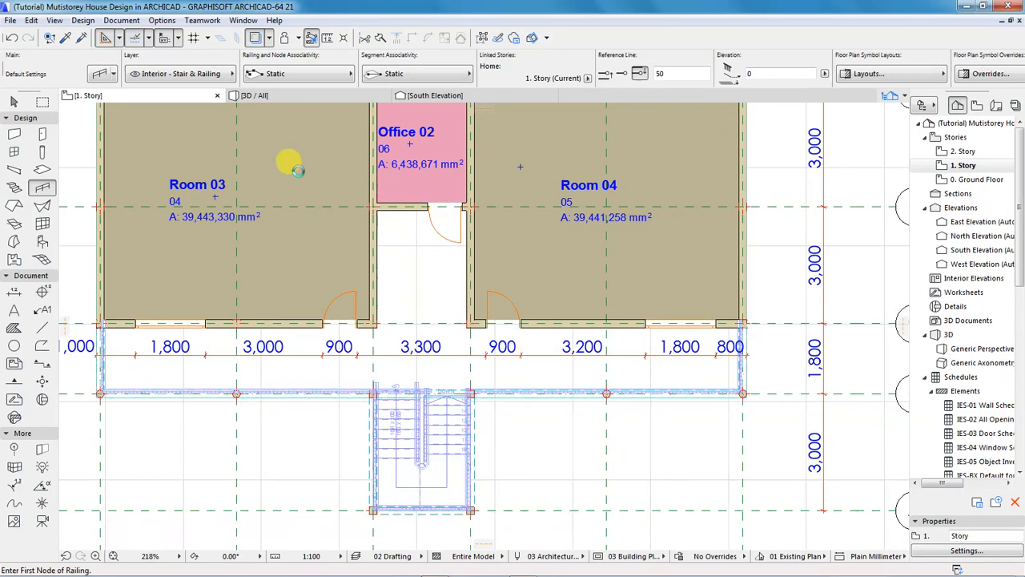
# Switch to 3D and orbit around the stair tower to inspect the balcony and stair-bay railings.
pyautogui.click(255, 95)
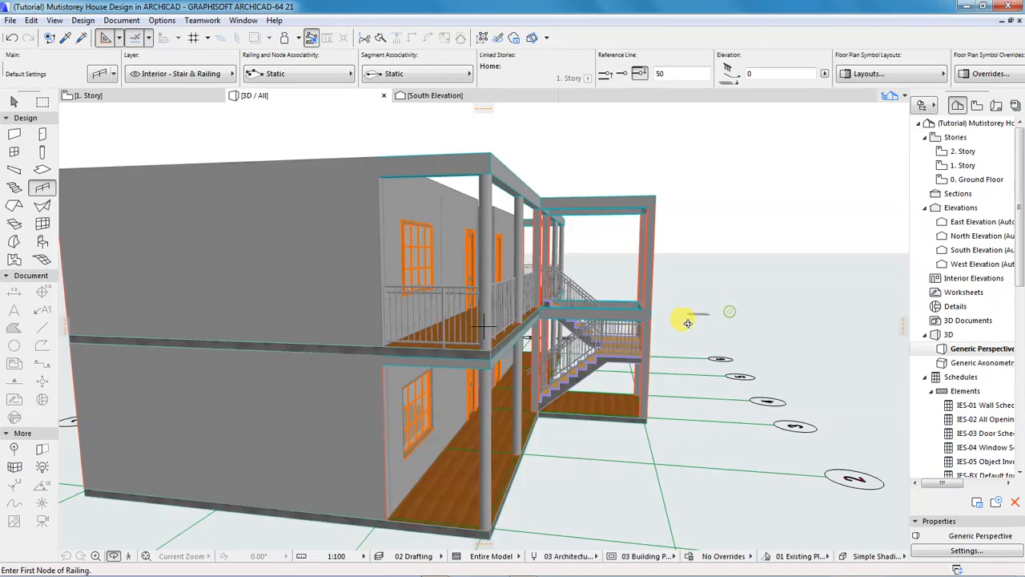
pyautogui.moveTo(727, 318); pyautogui.dragTo(529, 332)
pyautogui.moveTo(778, 328); pyautogui.dragTo(556, 318)
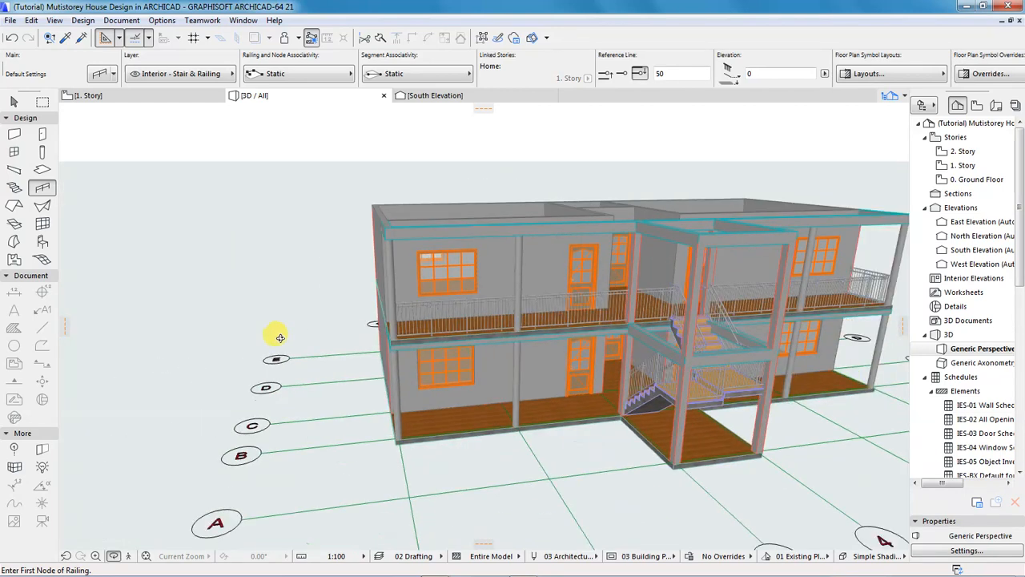
pyautogui.scroll(5, 618, 320)
pyautogui.moveTo(666, 320); pyautogui.dragTo(545, 321)
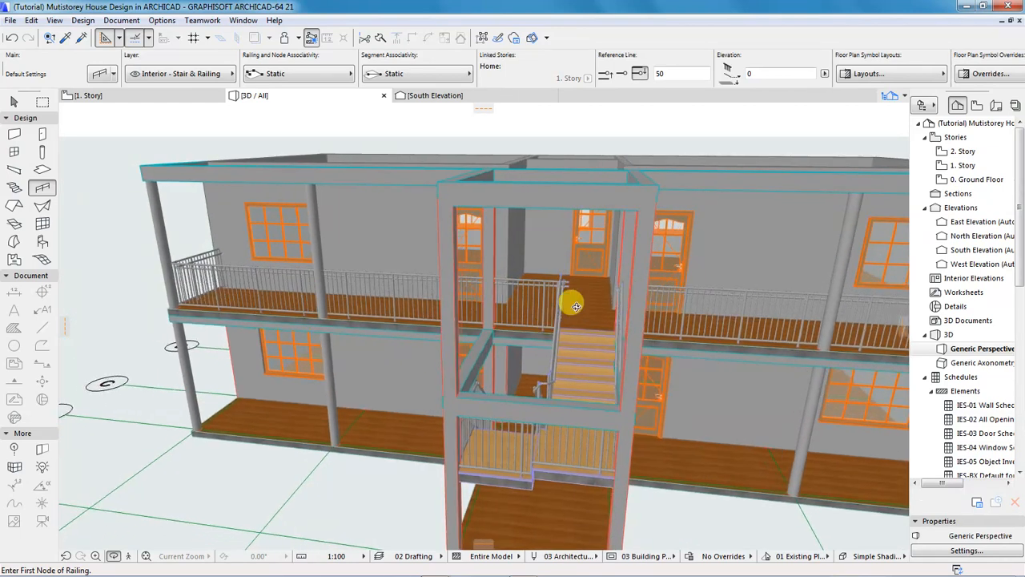
pyautogui.scroll(6, 670, 288)
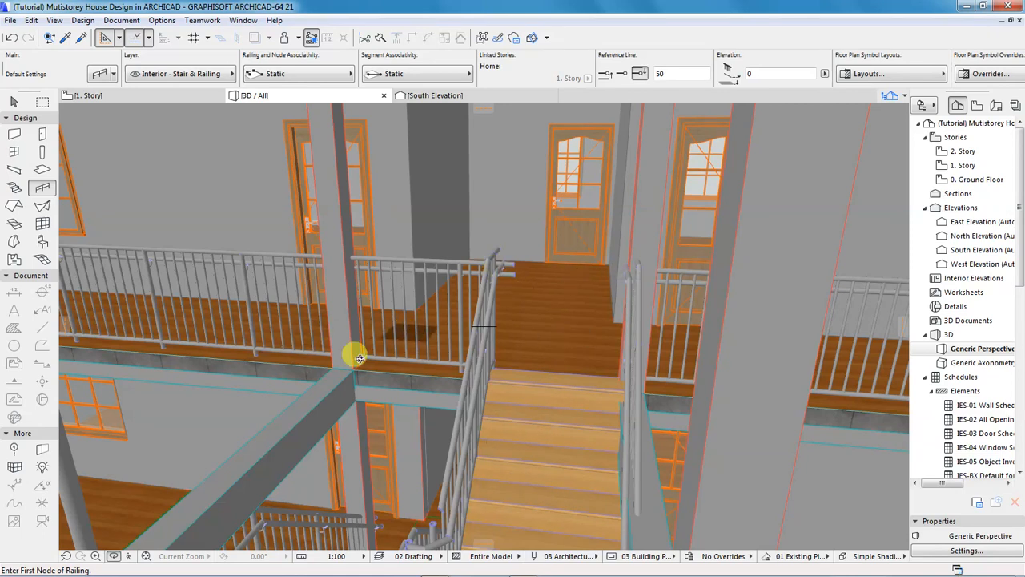
pyautogui.scroll(-5, 302, 355)
pyautogui.keyDown('shift'); pyautogui.moveTo(490, 375); pyautogui.dragTo(307, 360, button='middle'); pyautogui.keyUp('shift')
pyautogui.scroll(-1, 309, 360)
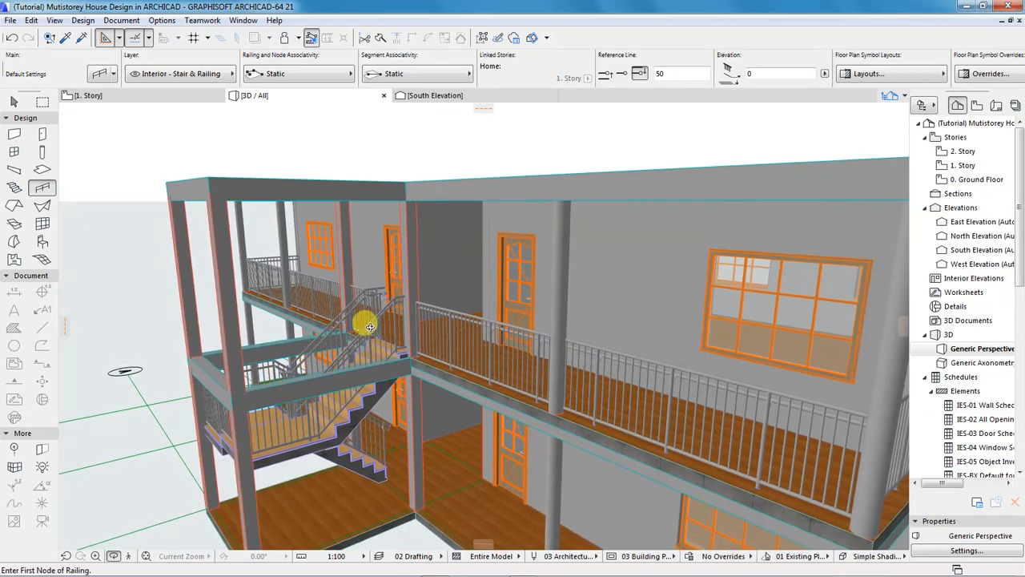
pyautogui.scroll(-2, 355, 321)
pyautogui.keyDown('shift'); pyautogui.moveTo(455, 383); pyautogui.dragTo(498, 347, button='middle'); pyautogui.keyUp('shift')
pyautogui.scroll(-2, 496, 346)
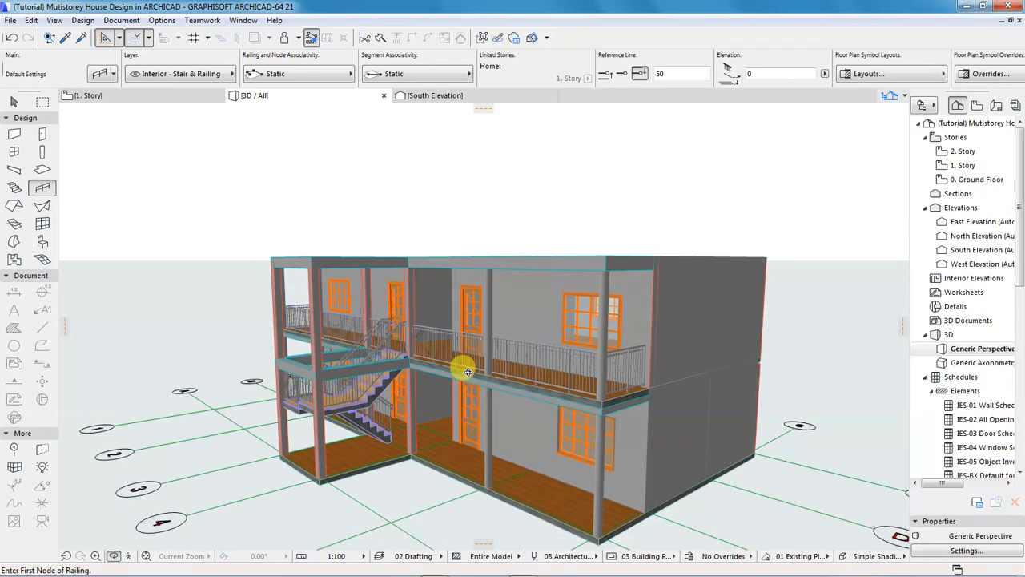
pyautogui.keyDown('shift'); pyautogui.moveTo(313, 425); pyautogui.dragTo(374, 440, button='middle'); pyautogui.keyUp('shift')
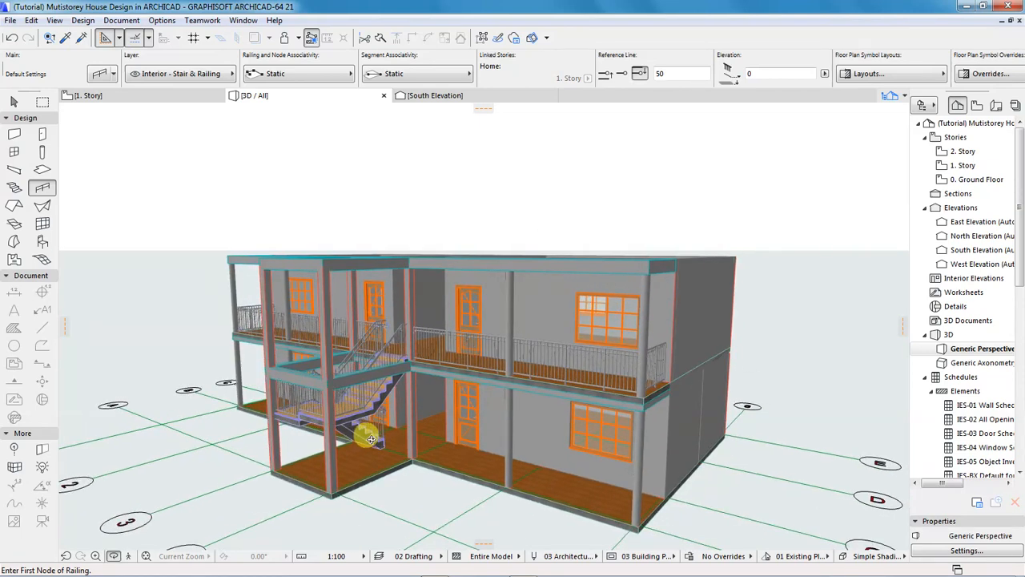
pyautogui.scroll(4, 312, 412)
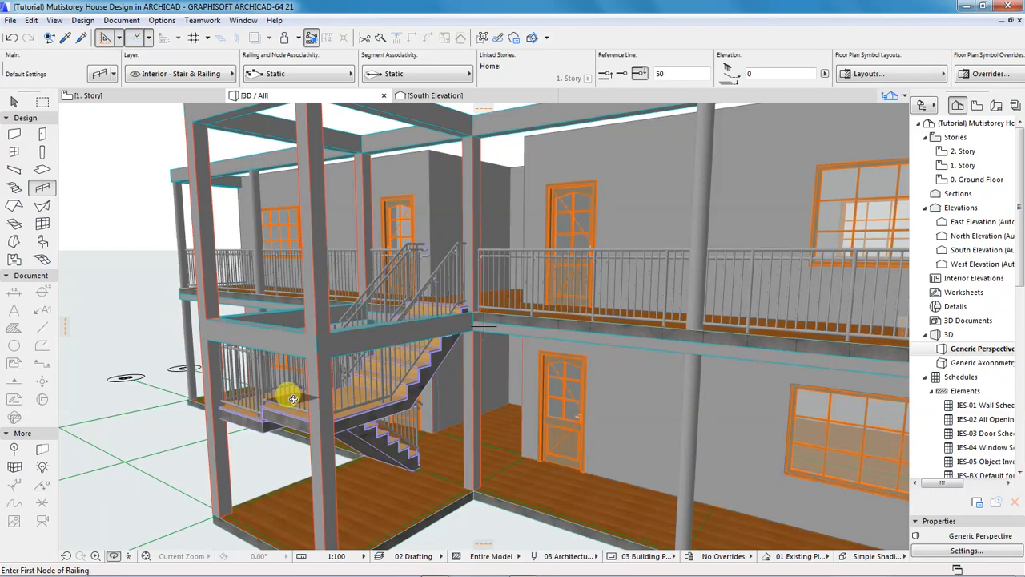
# Open the 1. Story floor plan from the Project Map.
pyautogui.click(953, 166)
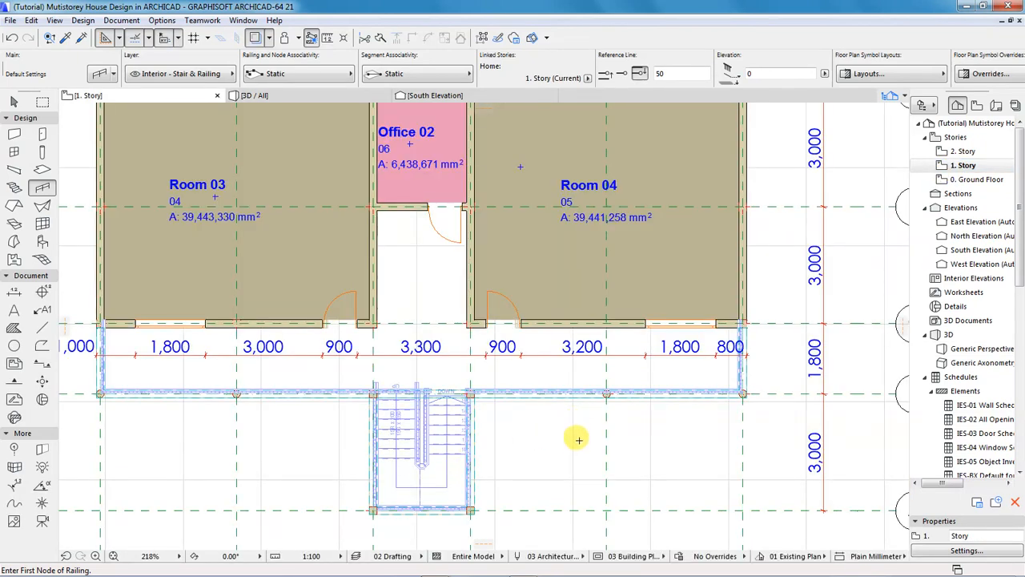
# Activate the Roof tool via Design > Design Tools on the 1. Story plan.
pyautogui.scroll(-3, 579, 440)
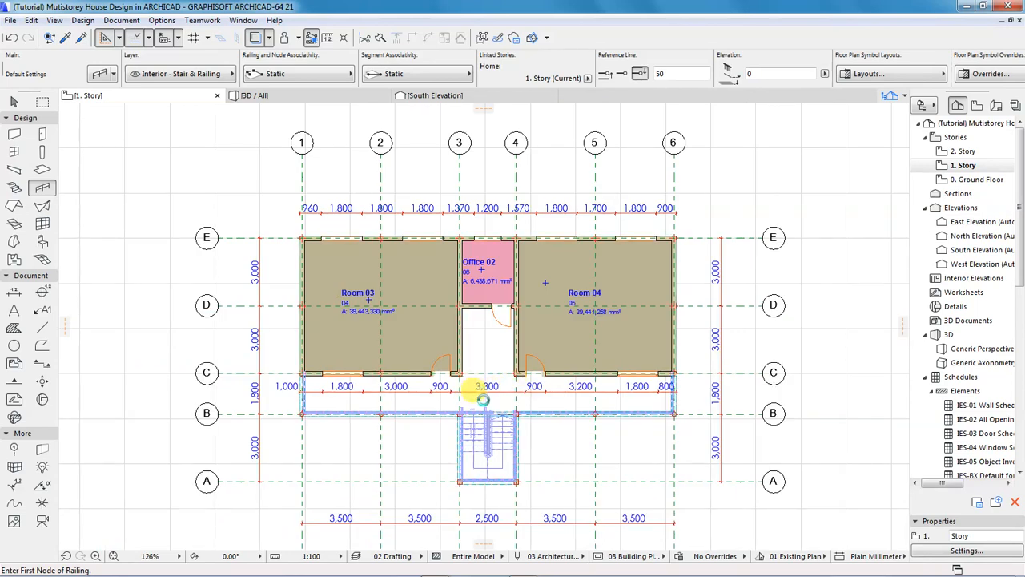
pyautogui.scroll(2, 431, 369)
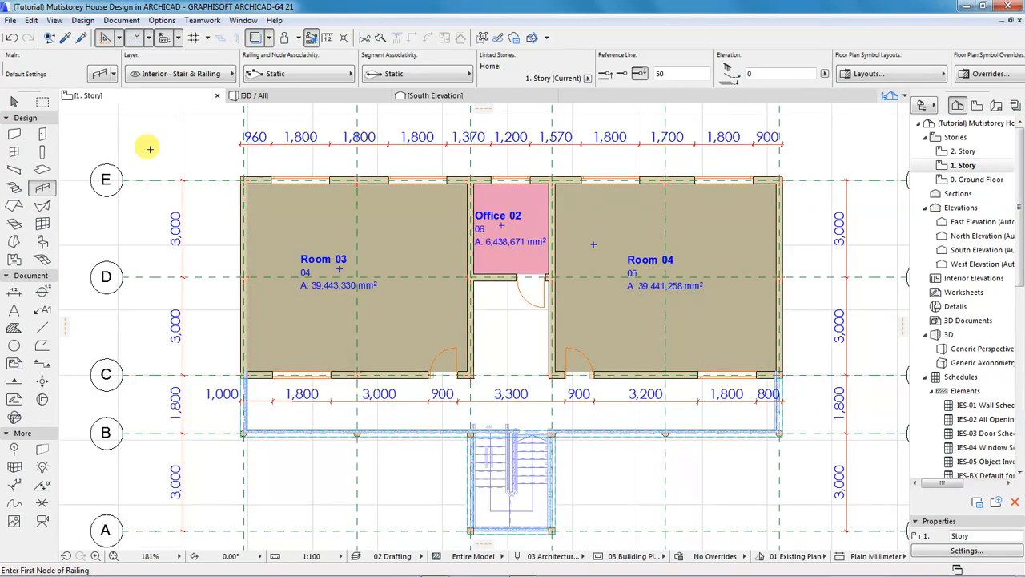
pyautogui.click(83, 20)
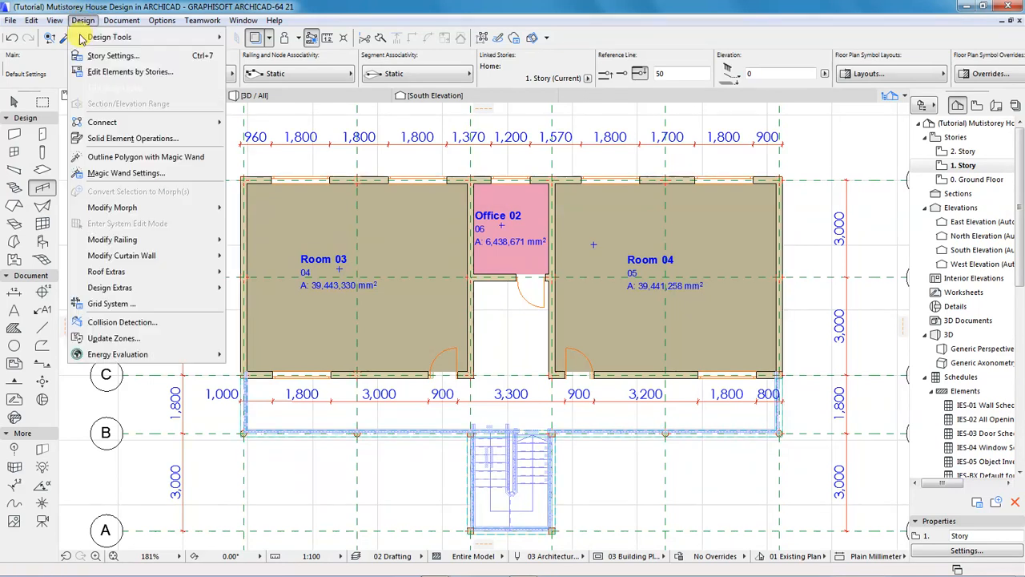
pyautogui.moveTo(110, 37)
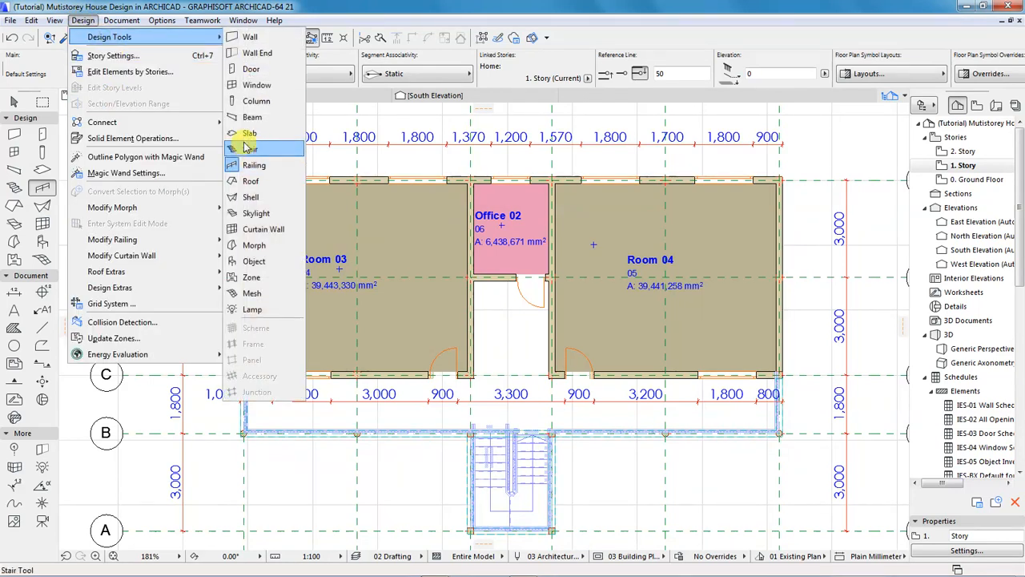
pyautogui.click(258, 197)
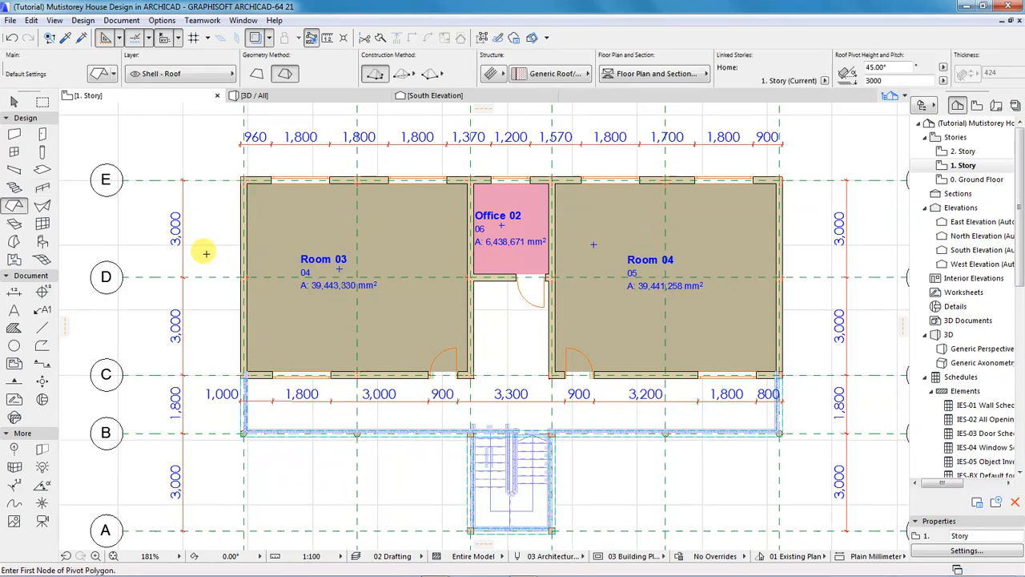
pyautogui.click(24, 118)
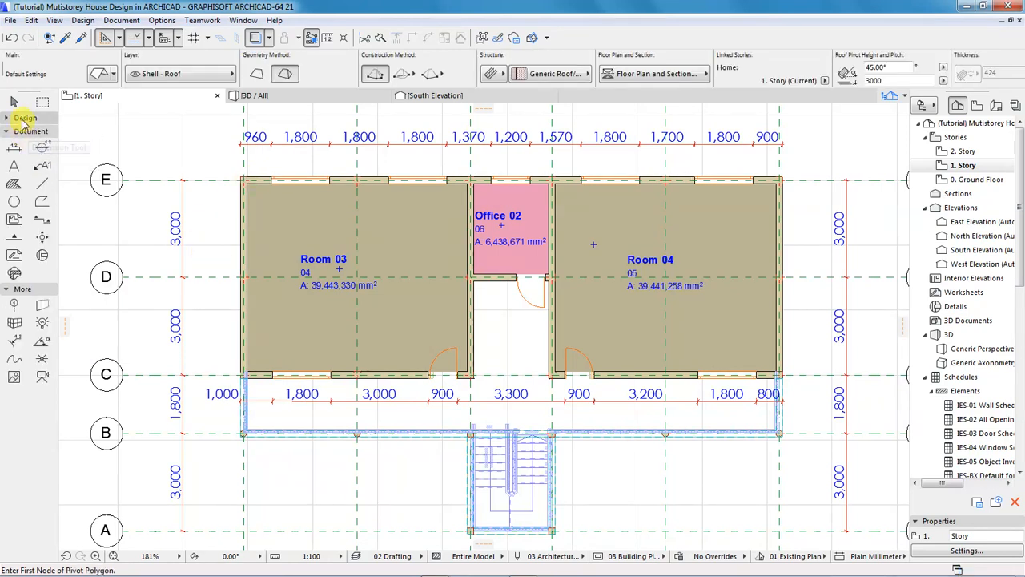
pyautogui.click(24, 118)
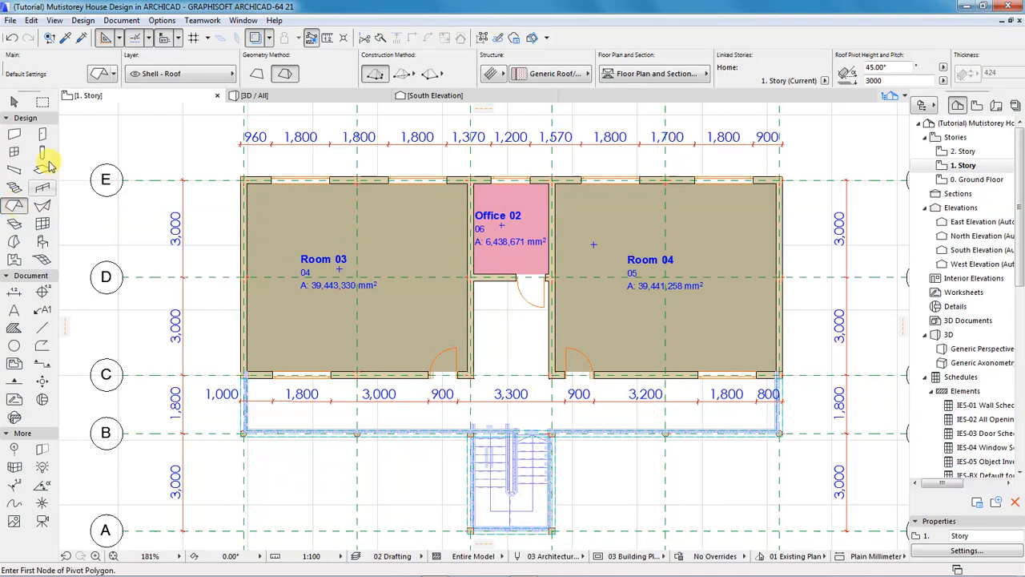
# Set the default roof pitch to 30° in Roof Default Settings, keeping the composite structure.
pyautogui.click(96, 75)
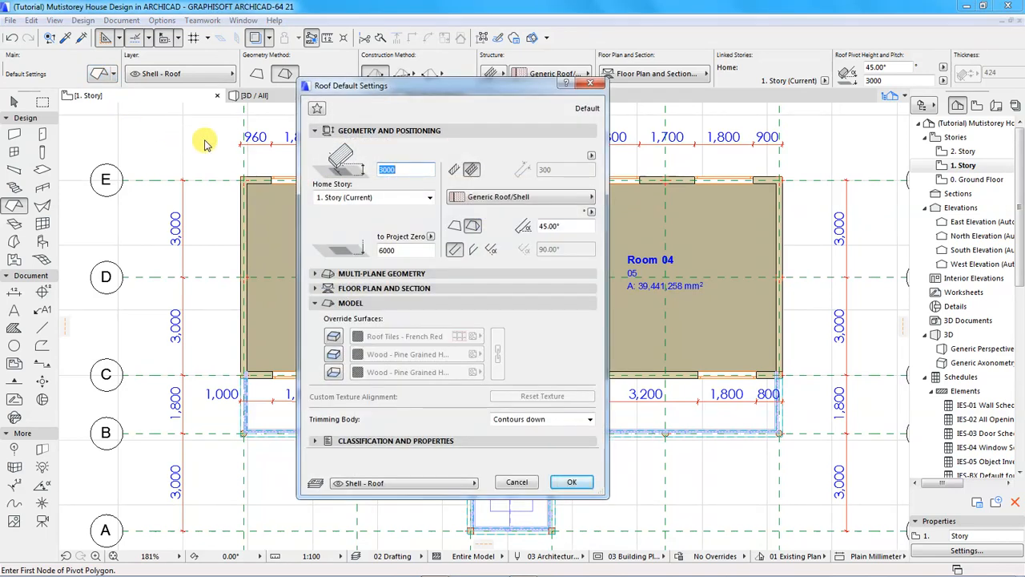
pyautogui.click(454, 170)
pyautogui.click(471, 171)
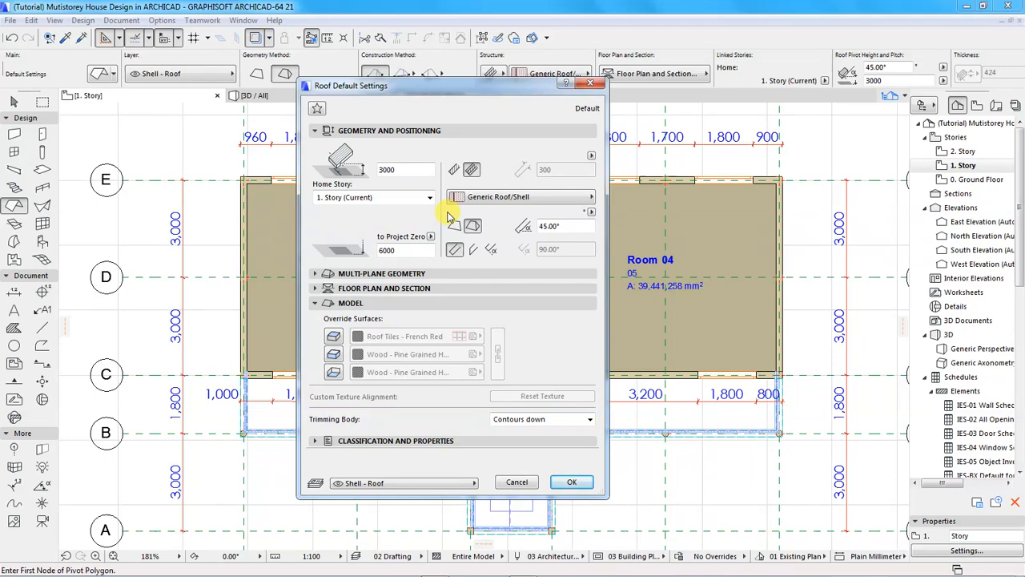
pyautogui.click(569, 225)
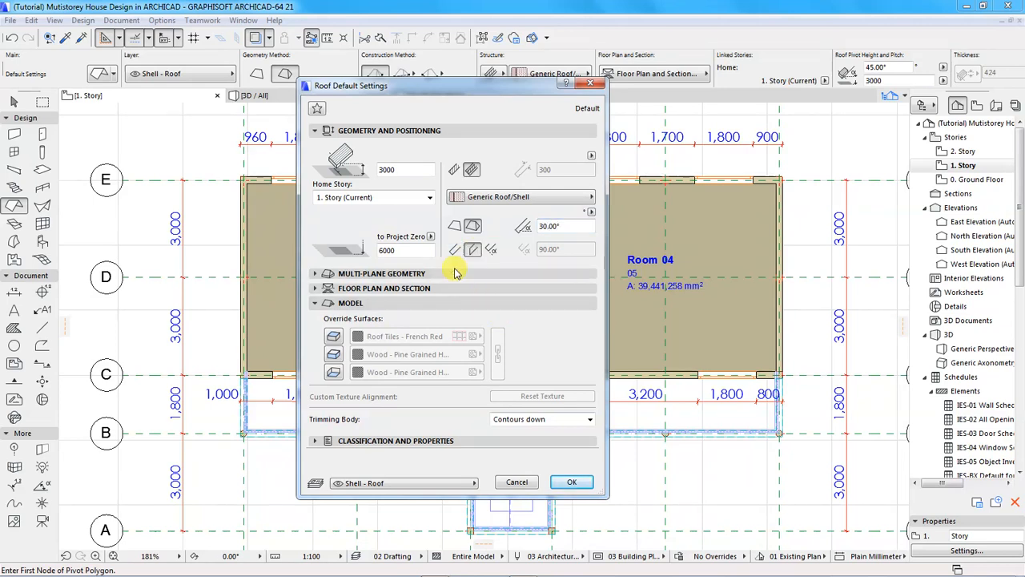
pyautogui.click(408, 273)
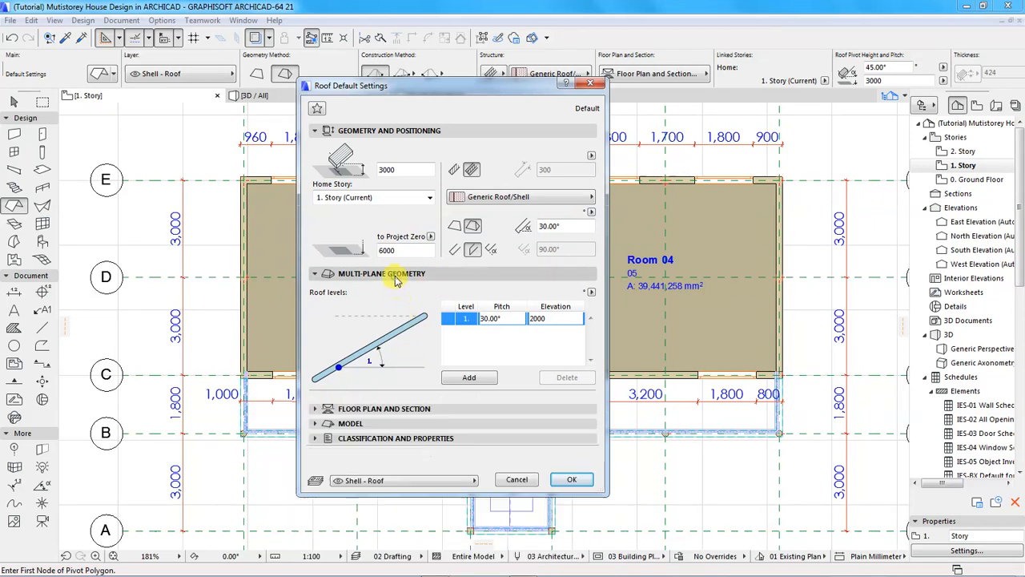
pyautogui.click(399, 276)
pyautogui.click(371, 304)
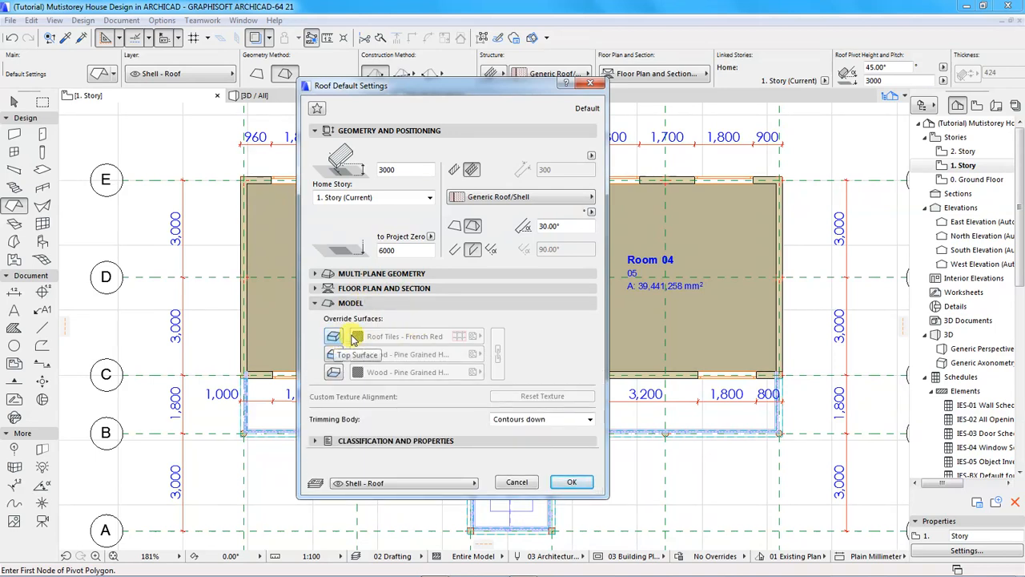
pyautogui.click(572, 483)
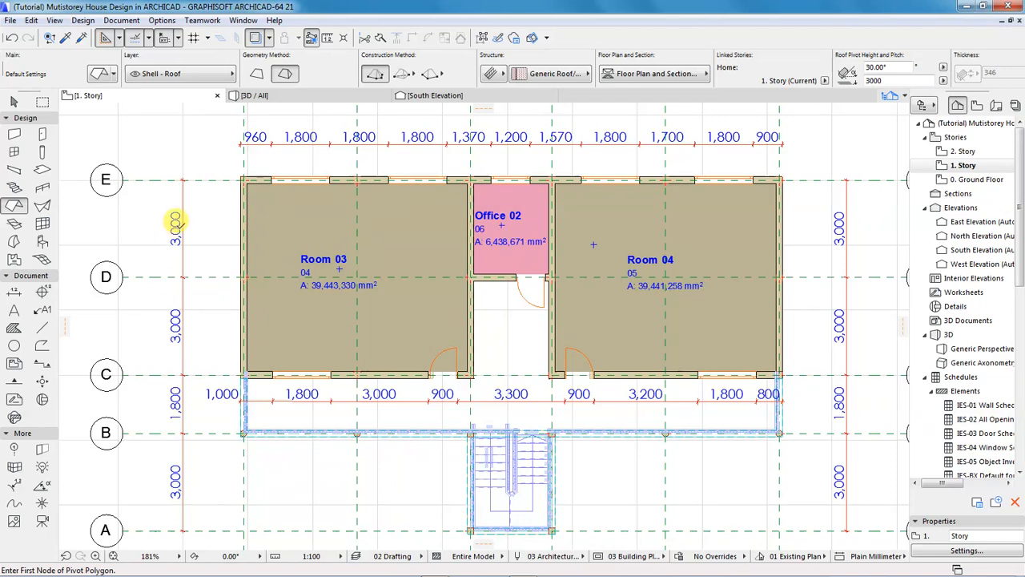
# Start the roof's pivot polygon at the top-left outer wall corner.
pyautogui.scroll(6, 238, 168)
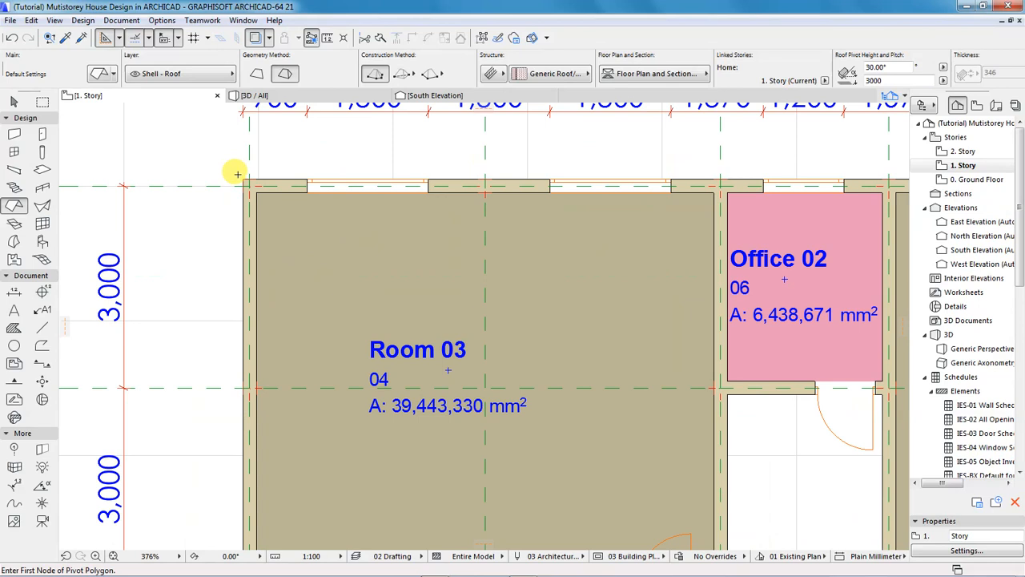
pyautogui.click(247, 185)
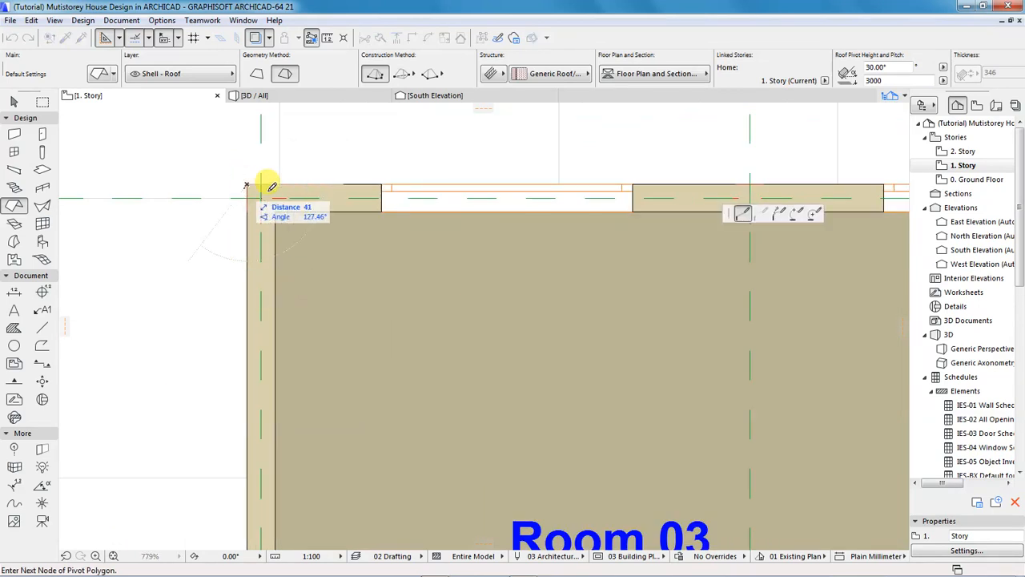
pyautogui.scroll(-5, 199, 196)
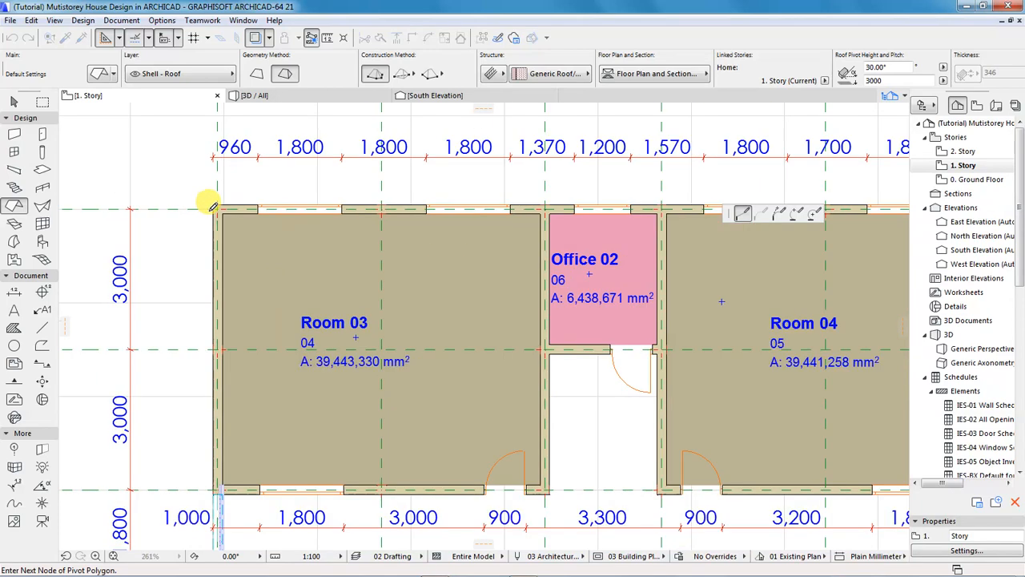
# Try the rectangular construction method, then return to the Polygon method.
pyautogui.click(403, 78)
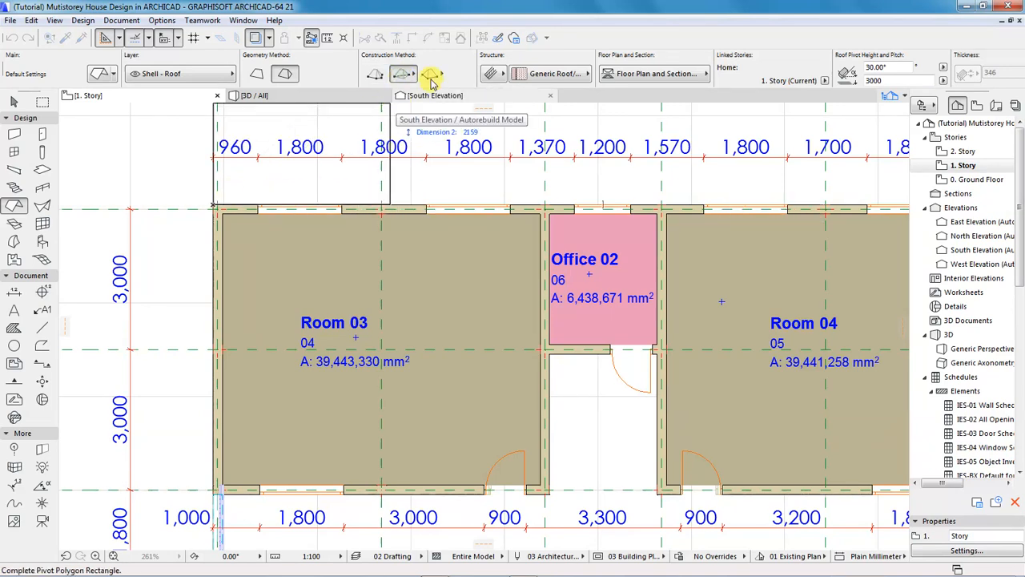
pyautogui.click(376, 78)
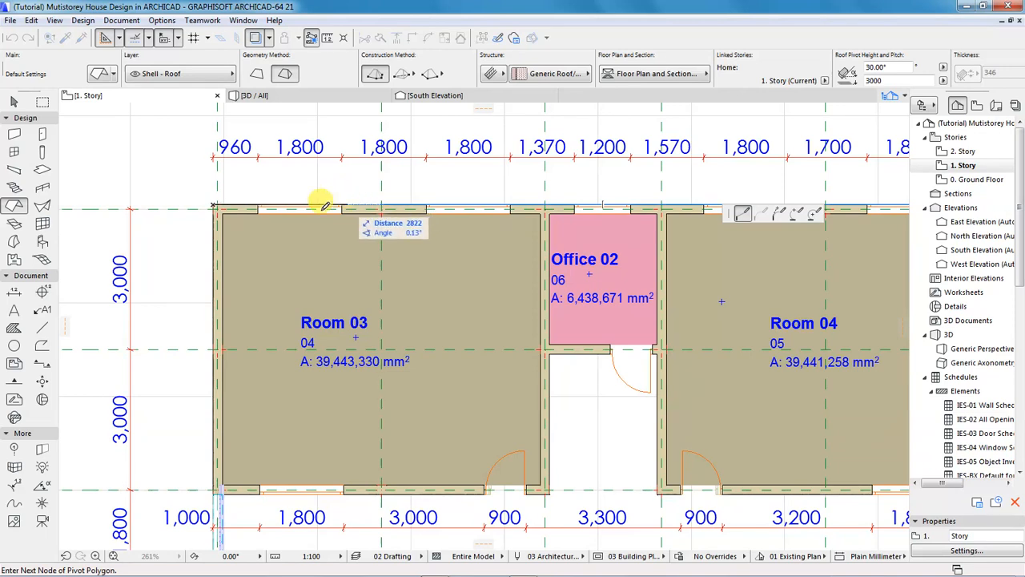
pyautogui.scroll(-5, 270, 212)
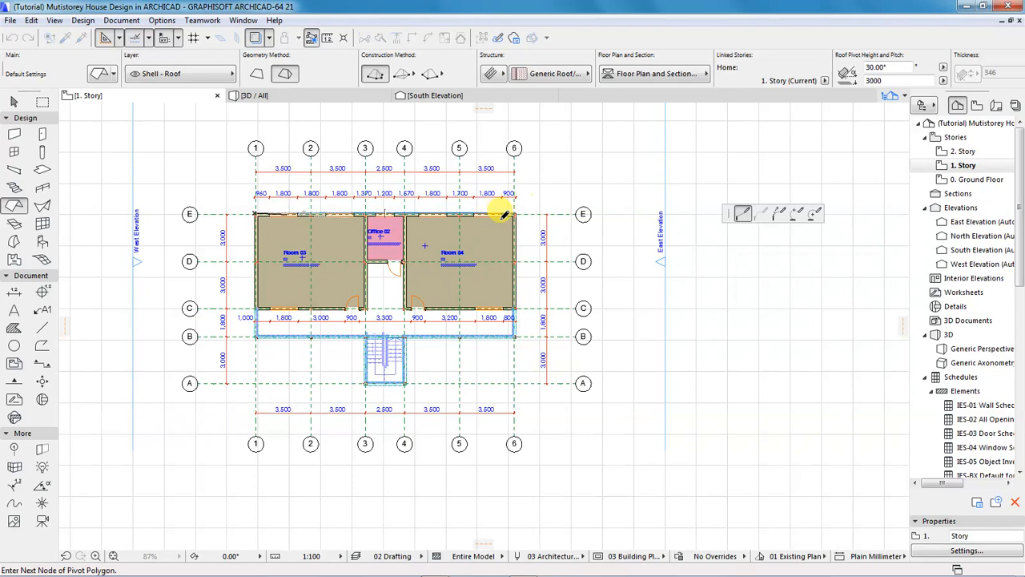
pyautogui.scroll(7, 519, 202)
pyautogui.scroll(3, 520, 202)
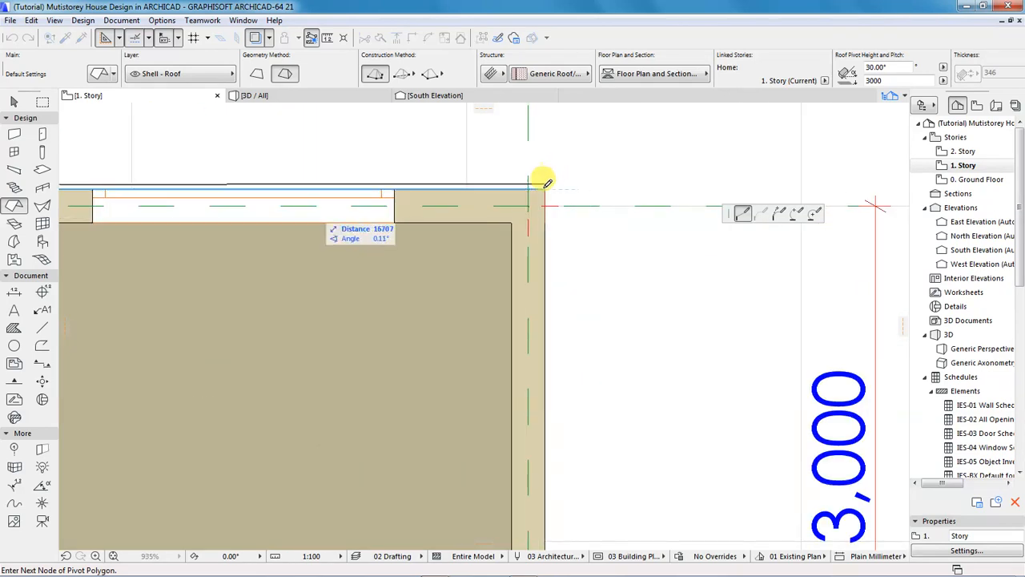
pyautogui.scroll(-8, 629, 169)
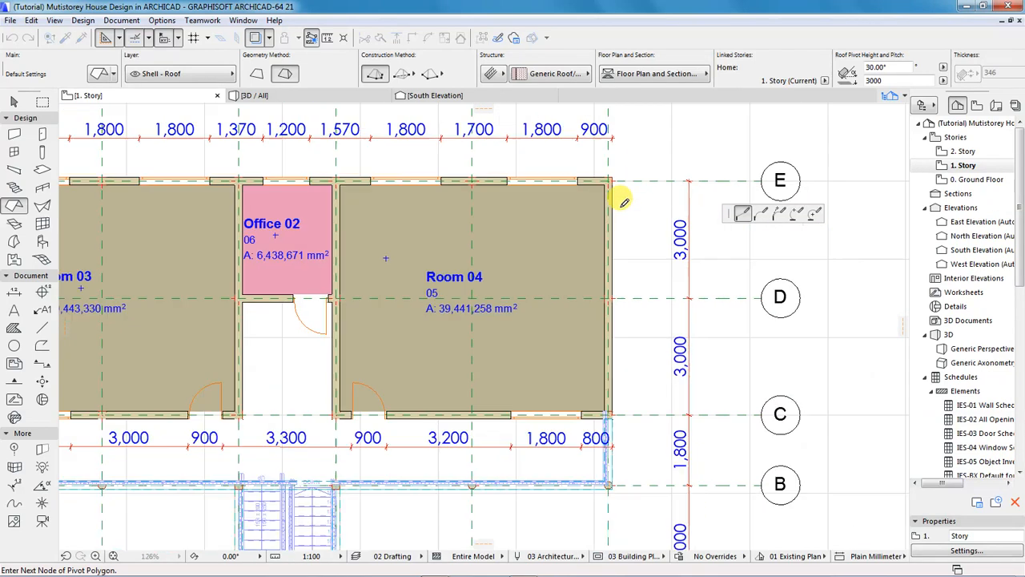
pyautogui.scroll(11, 613, 362)
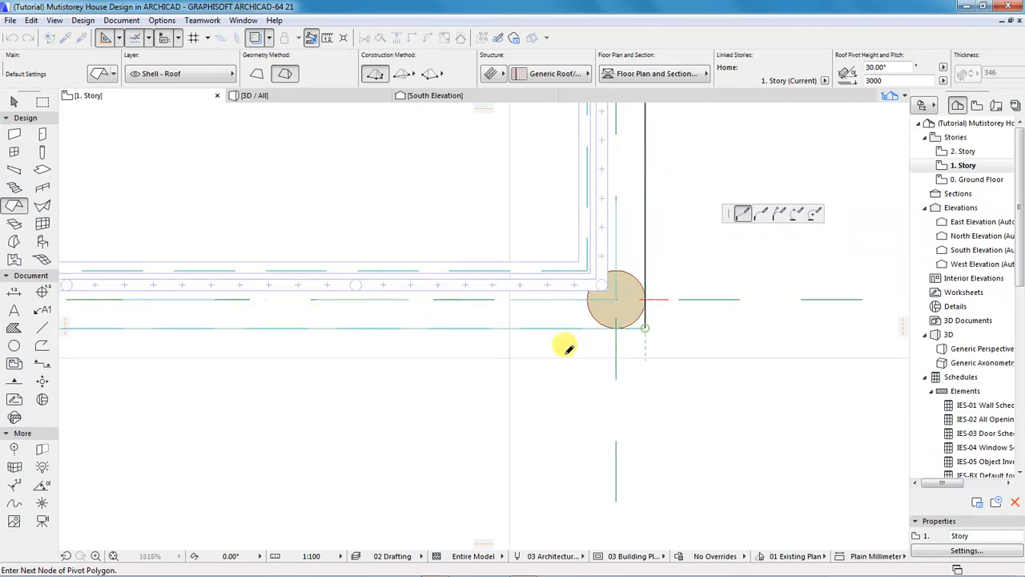
pyautogui.scroll(-4, 723, 345)
pyautogui.scroll(-4, 723, 344)
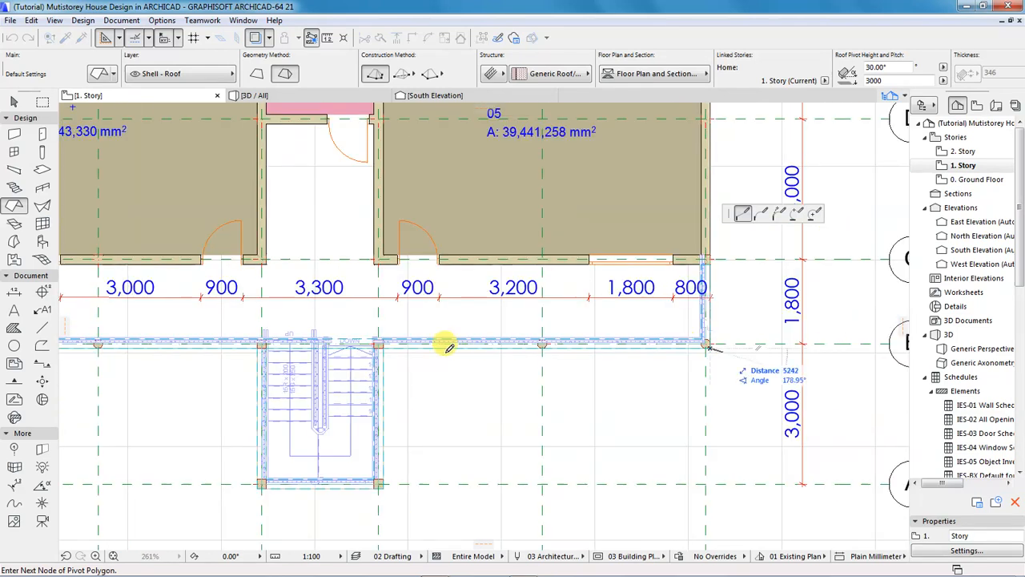
pyautogui.scroll(7, 381, 339)
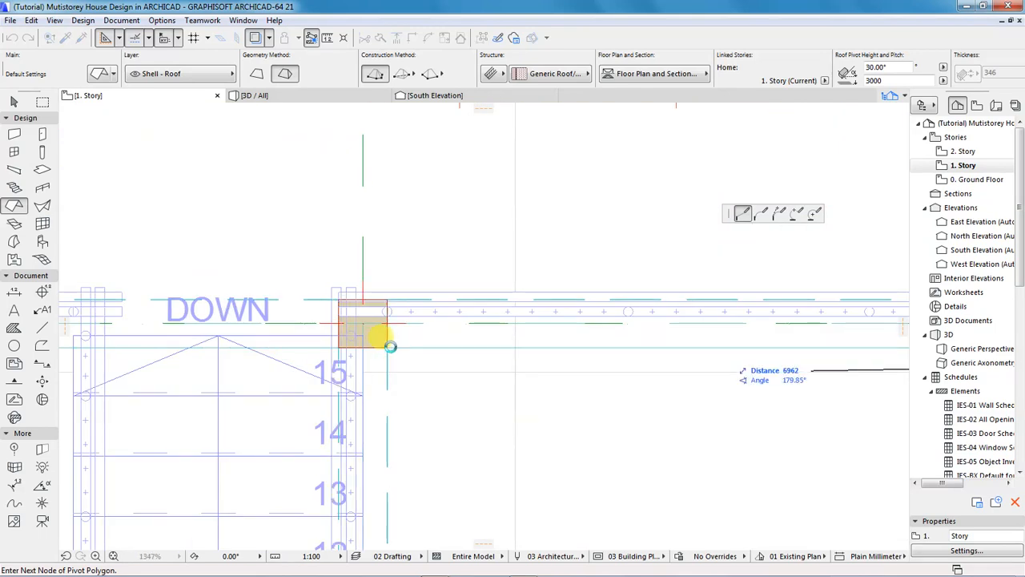
# Add pivot polygon nodes at the stair projection's corners.
pyautogui.click(389, 346)
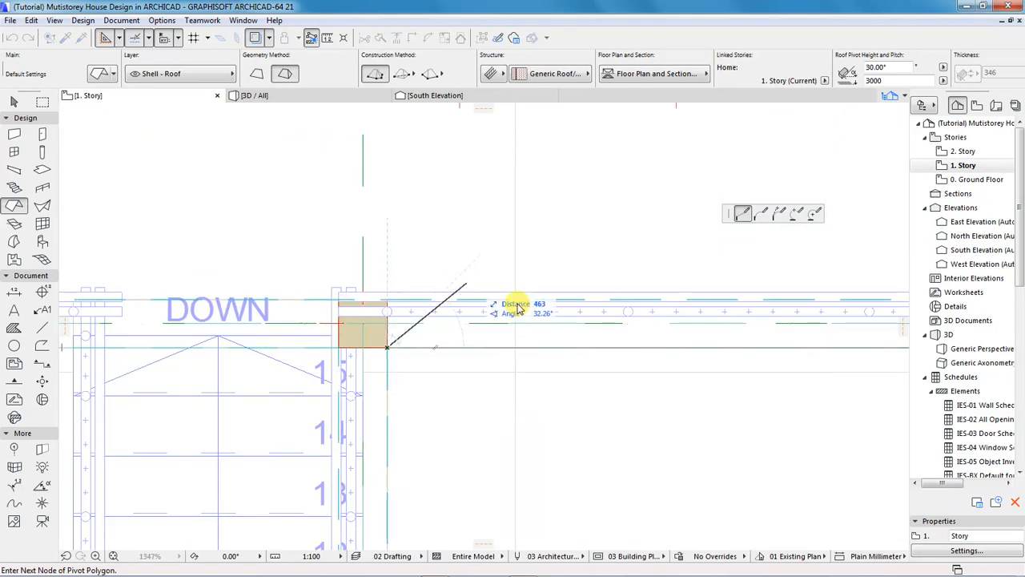
pyautogui.scroll(-3, 542, 290)
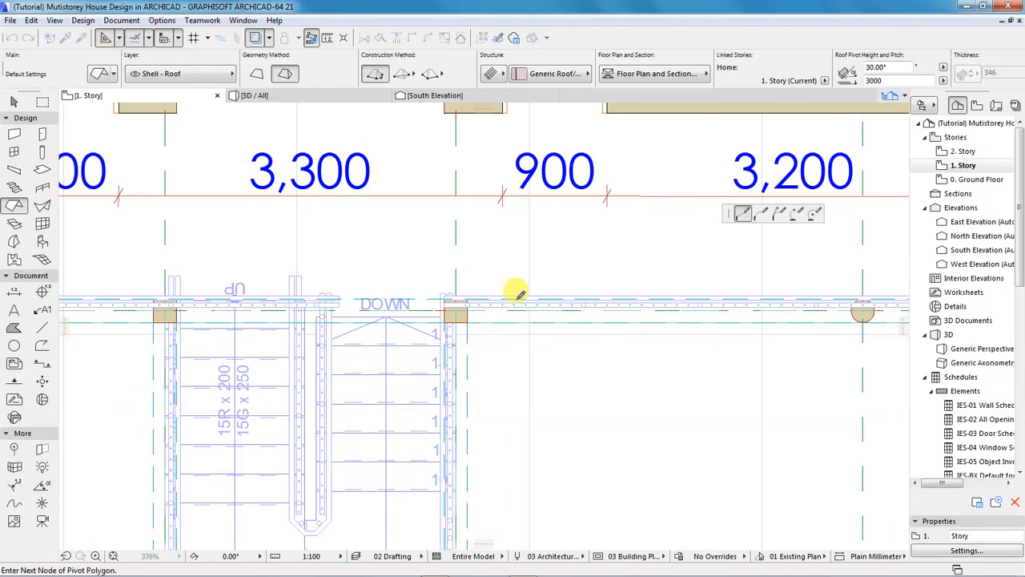
pyautogui.scroll(-4, 512, 297)
pyautogui.scroll(4, 491, 478)
pyautogui.scroll(2, 490, 478)
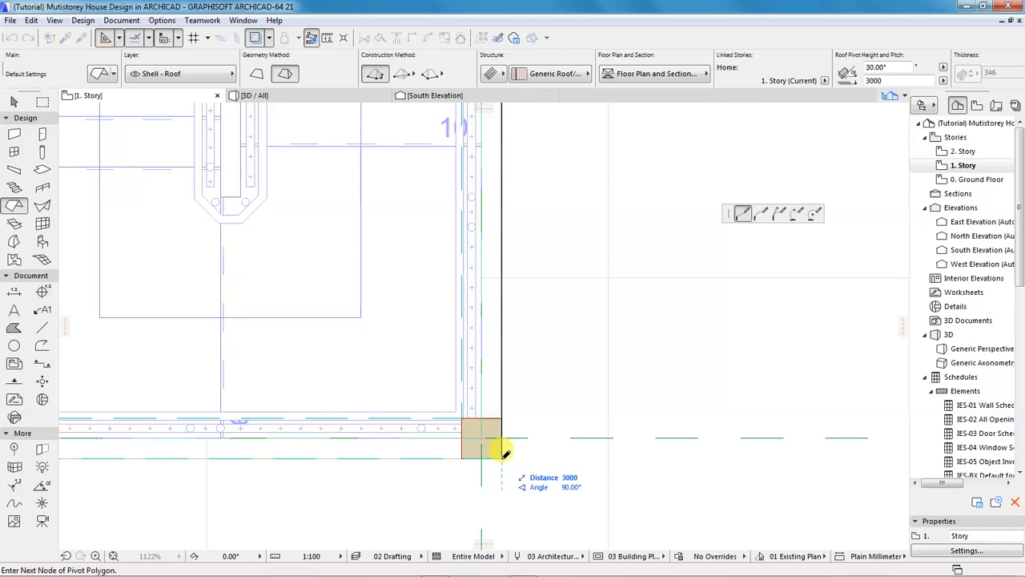
pyautogui.click(501, 458)
pyautogui.scroll(-4, 661, 387)
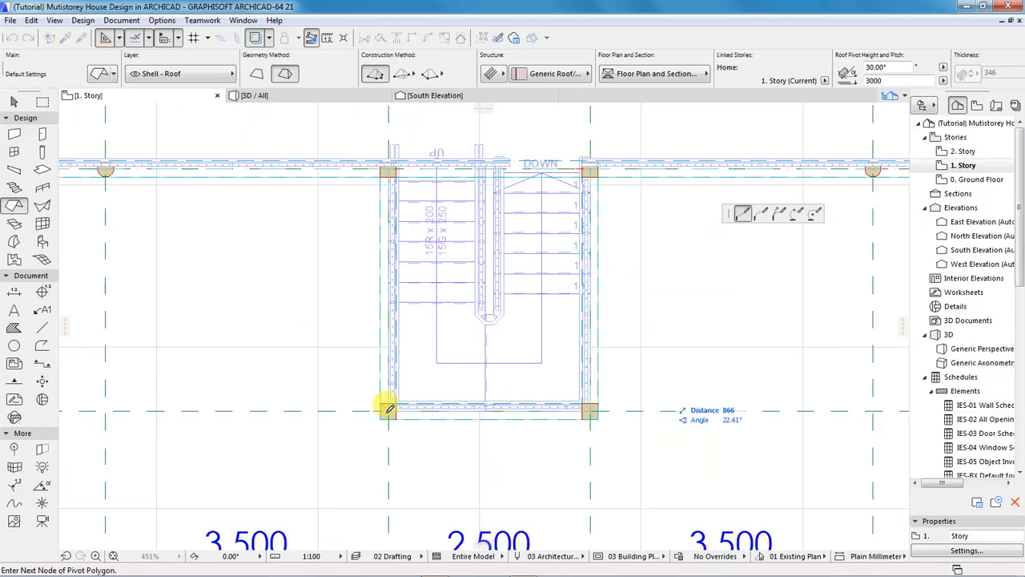
pyautogui.scroll(3, 405, 415)
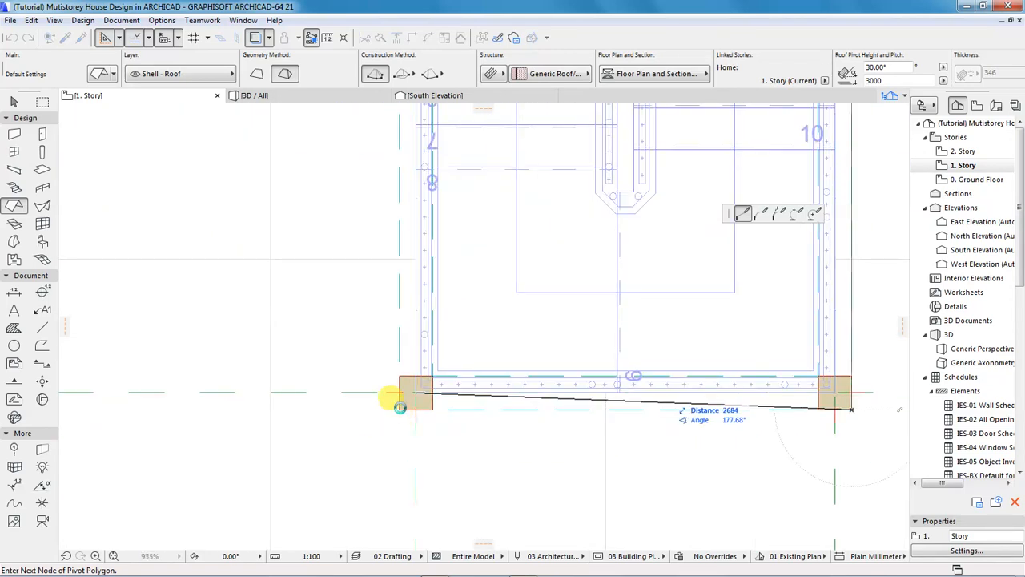
pyautogui.click(403, 404)
pyautogui.scroll(-4, 501, 454)
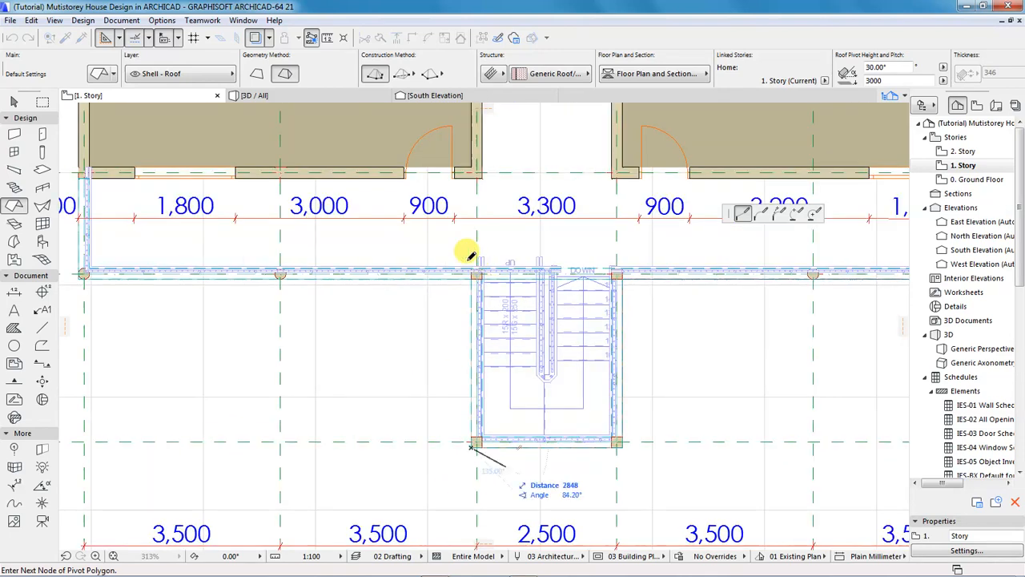
pyautogui.scroll(5, 468, 255)
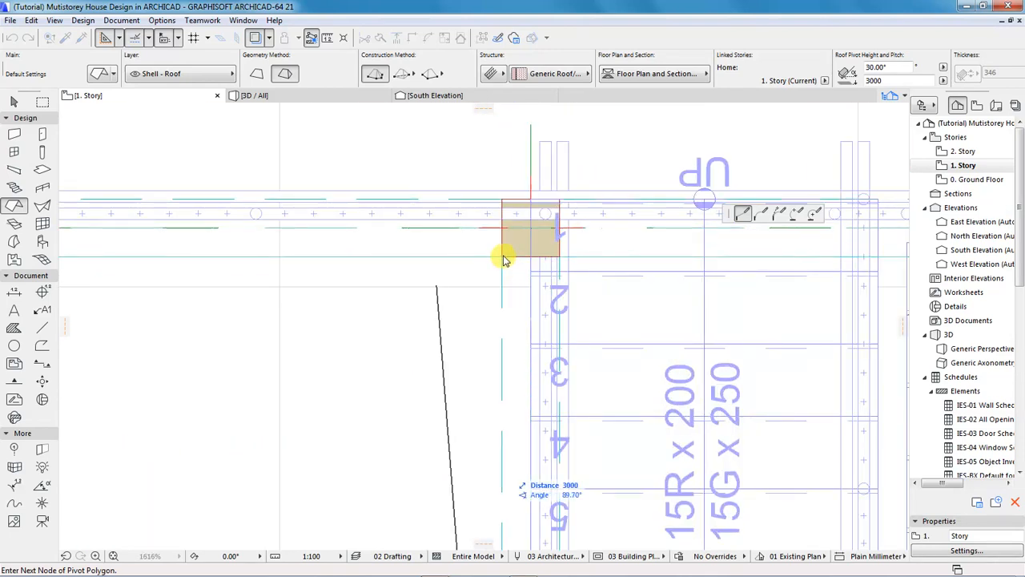
# Place the remaining wall-corner nodes and close the polygon at the top-left corner.
pyautogui.click(501, 254)
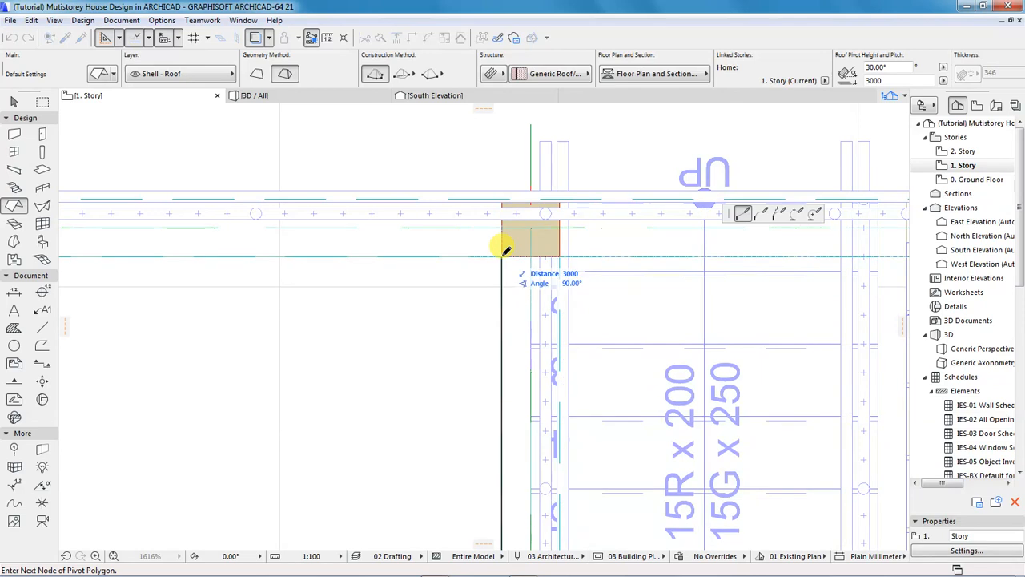
pyautogui.scroll(-6, 627, 282)
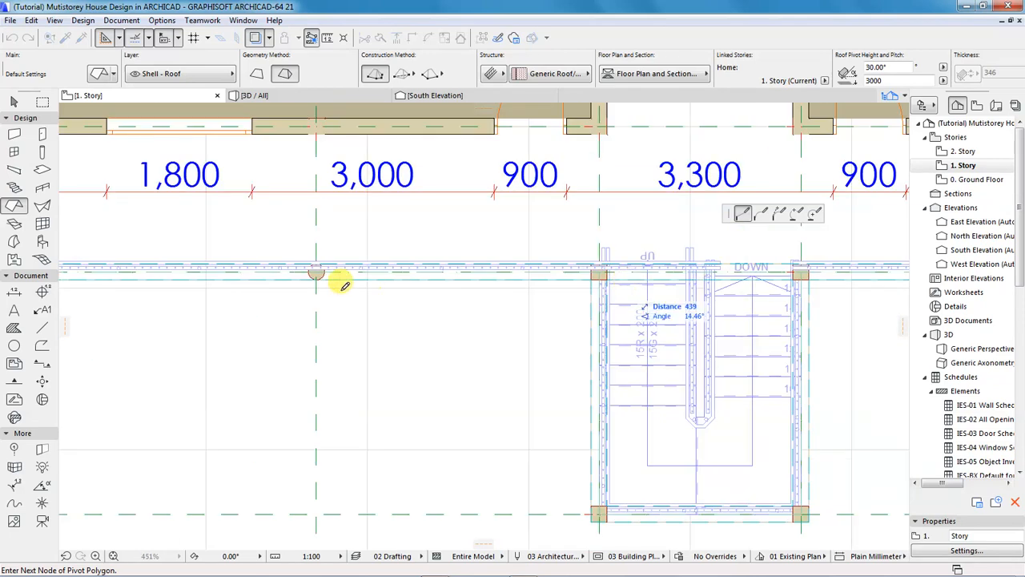
pyautogui.scroll(-3, 332, 323)
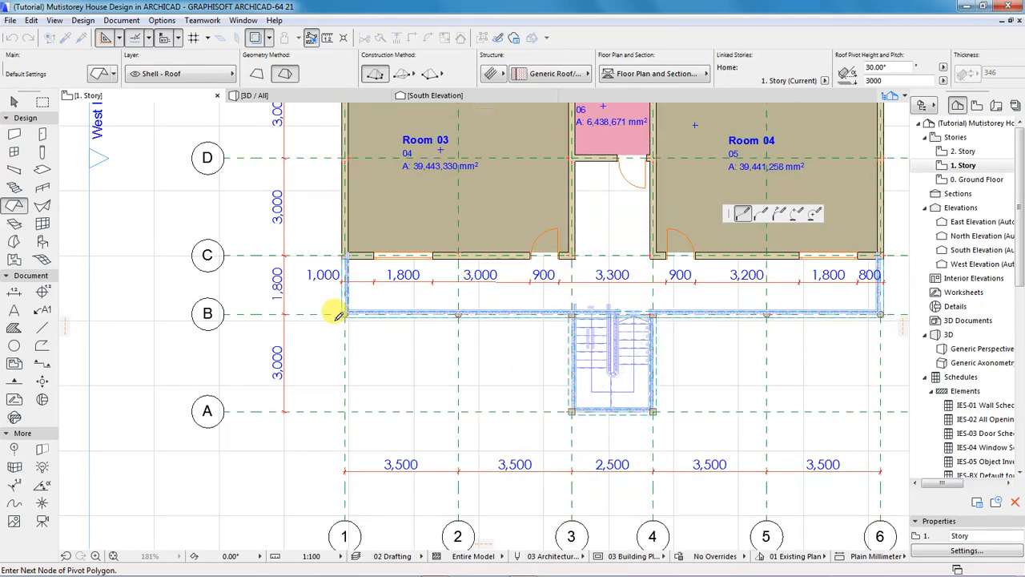
pyautogui.scroll(8, 337, 307)
pyautogui.click(390, 285)
pyautogui.scroll(-3, 337, 407)
pyautogui.scroll(-2, 333, 400)
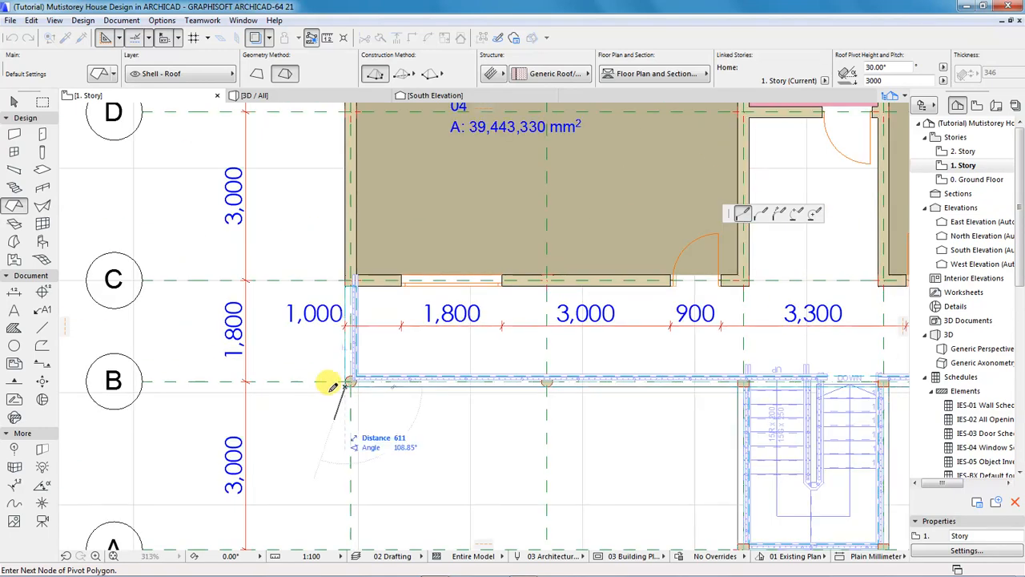
pyautogui.scroll(-3, 353, 384)
pyautogui.scroll(12, 320, 204)
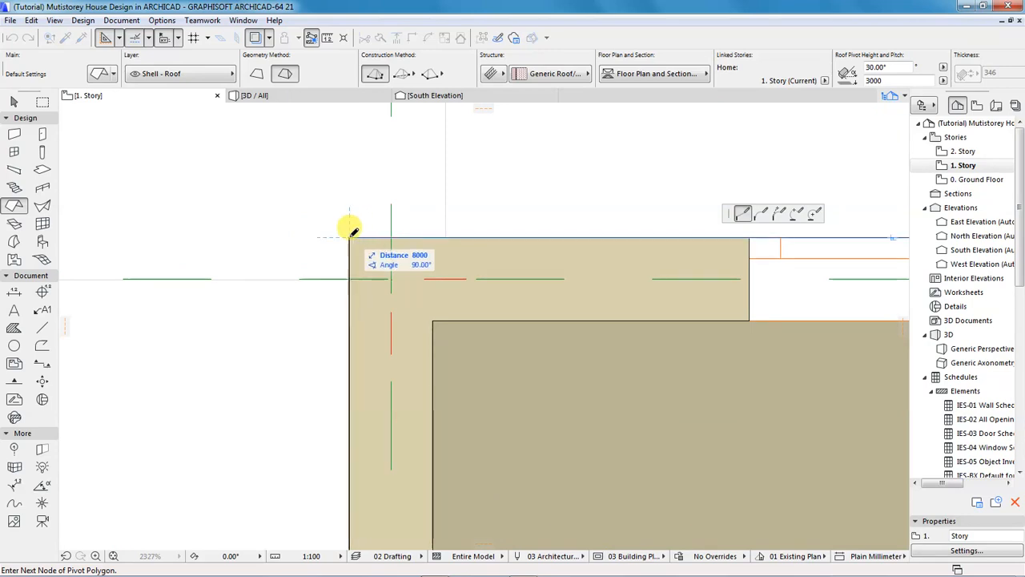
pyautogui.click(351, 234)
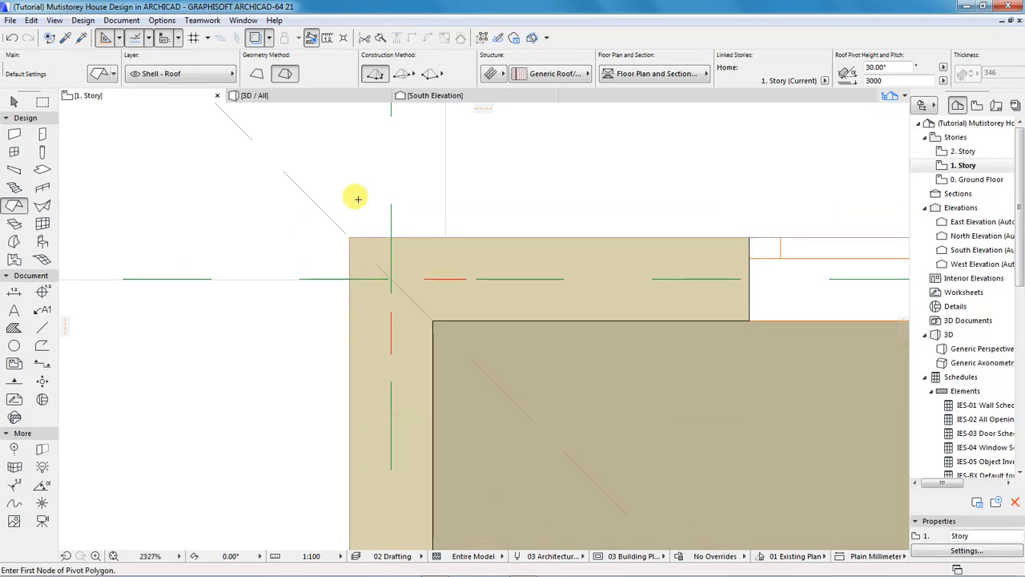
pyautogui.scroll(-6, 378, 237)
# Zoom out over the hipped roof outline and switch to the 3D / All view.
pyautogui.scroll(-3, 307, 237)
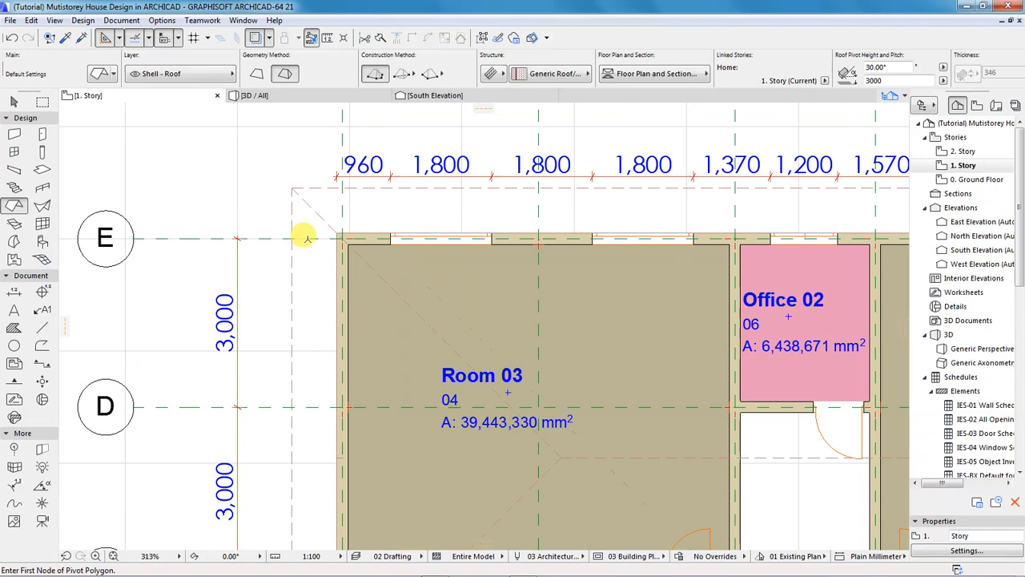
pyautogui.scroll(-3, 250, 185)
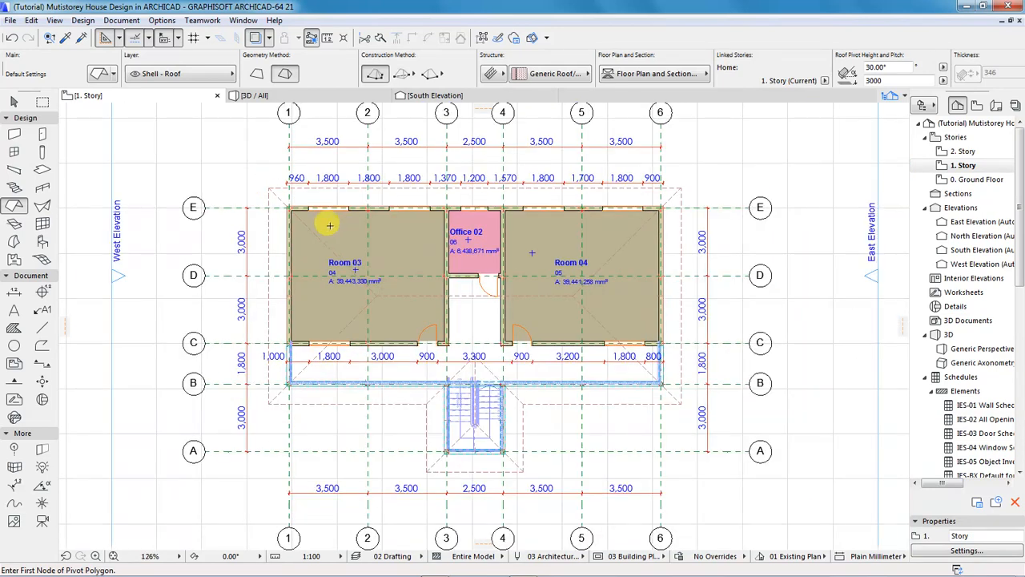
pyautogui.scroll(2, 399, 286)
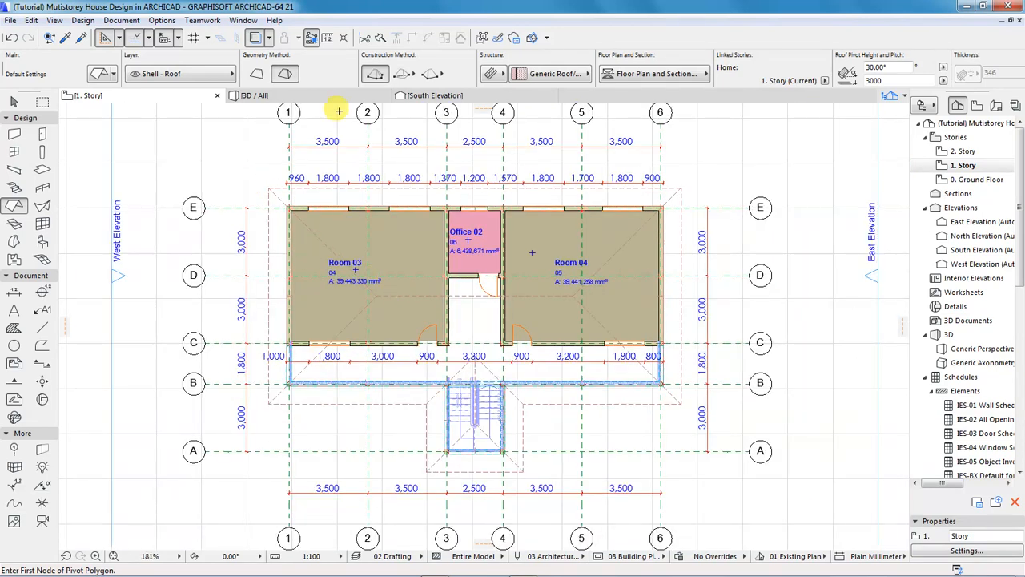
pyautogui.click(298, 97)
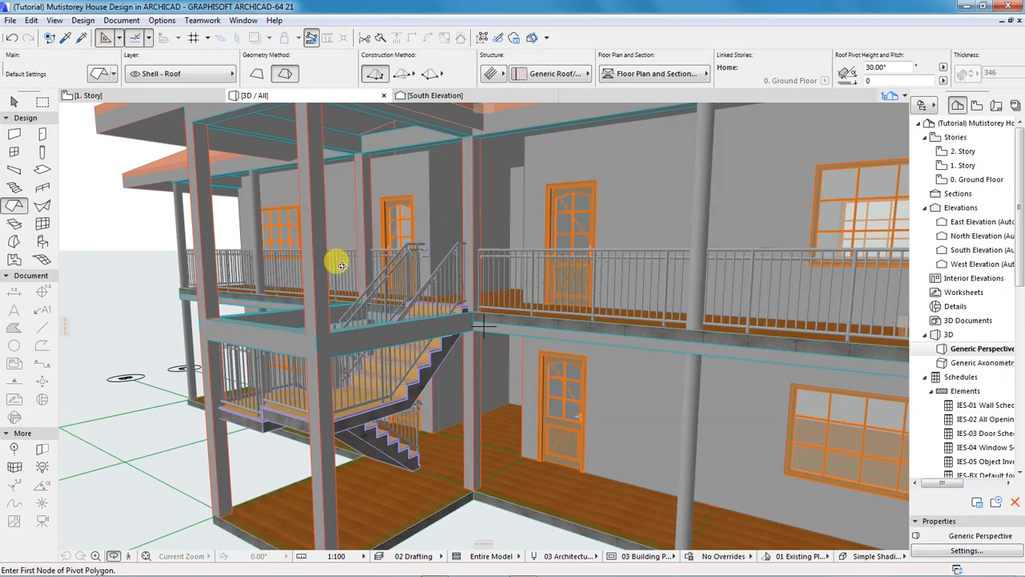
pyautogui.scroll(-10, 340, 264)
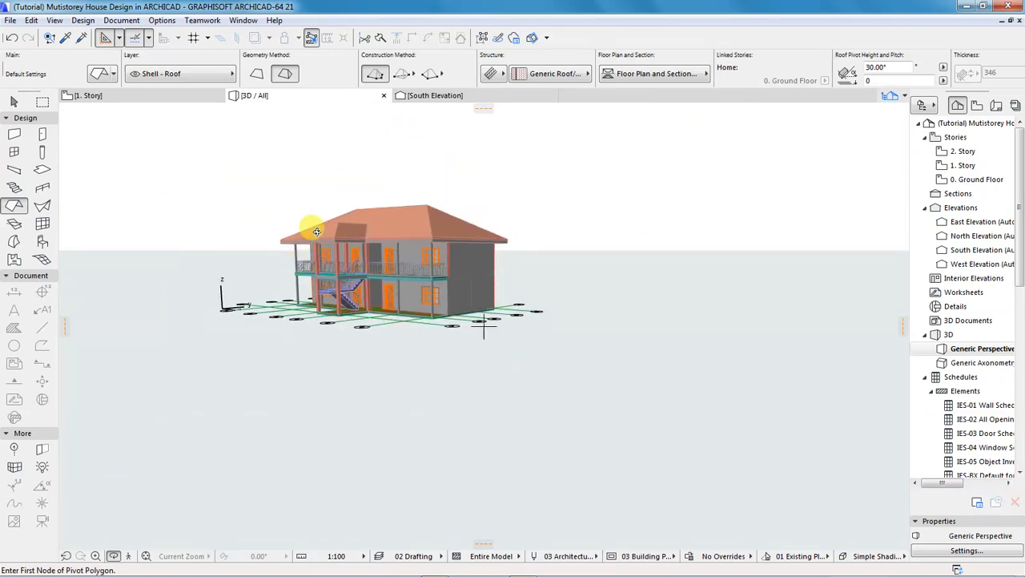
pyautogui.scroll(6, 312, 232)
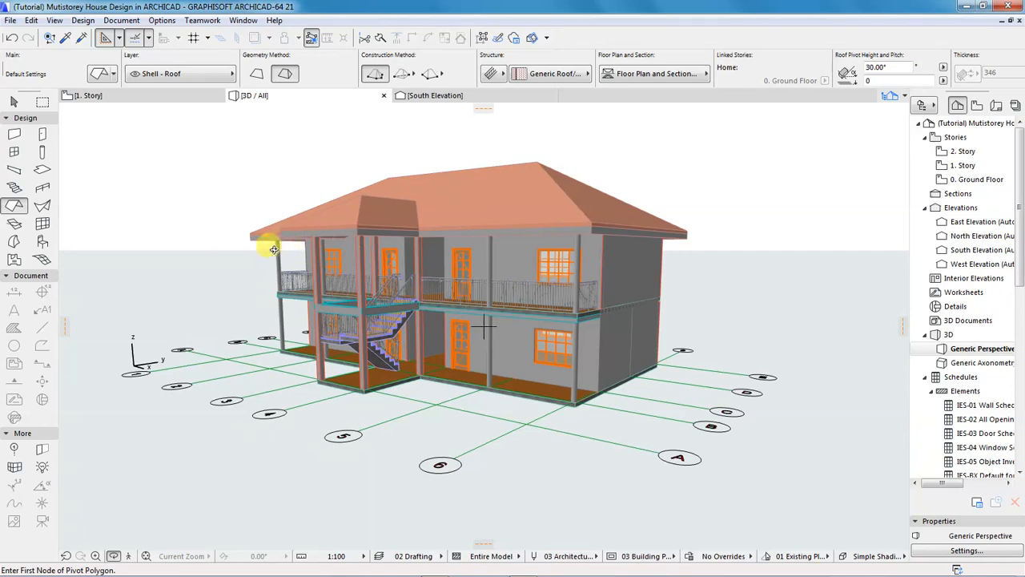
pyautogui.keyDown('shift'); pyautogui.moveTo(241, 257); pyautogui.dragTo(385, 279, button='middle'); pyautogui.keyUp('shift')
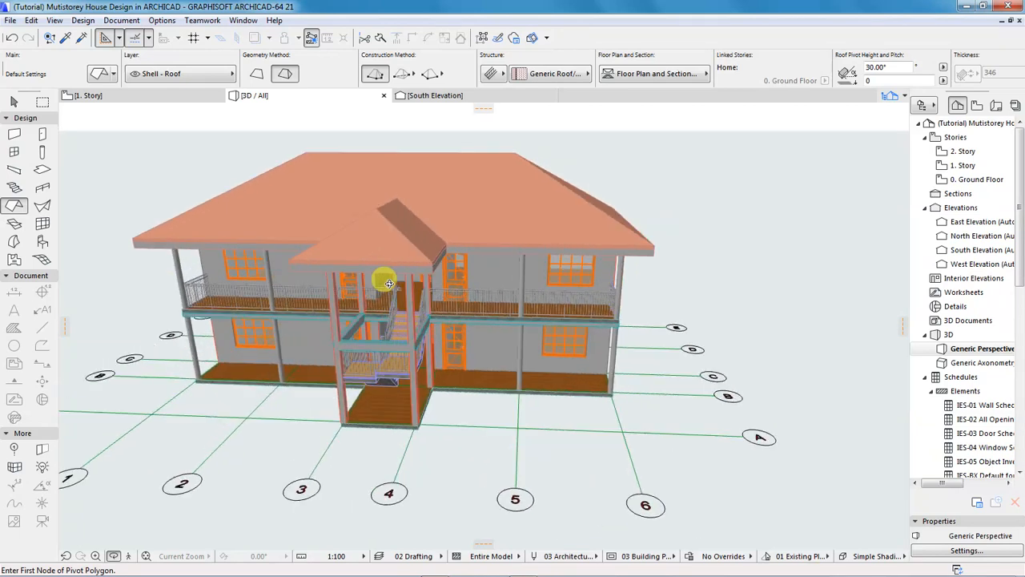
pyautogui.keyDown('shift'); pyautogui.moveTo(268, 281); pyautogui.dragTo(589, 275, button='middle'); pyautogui.keyUp('shift')
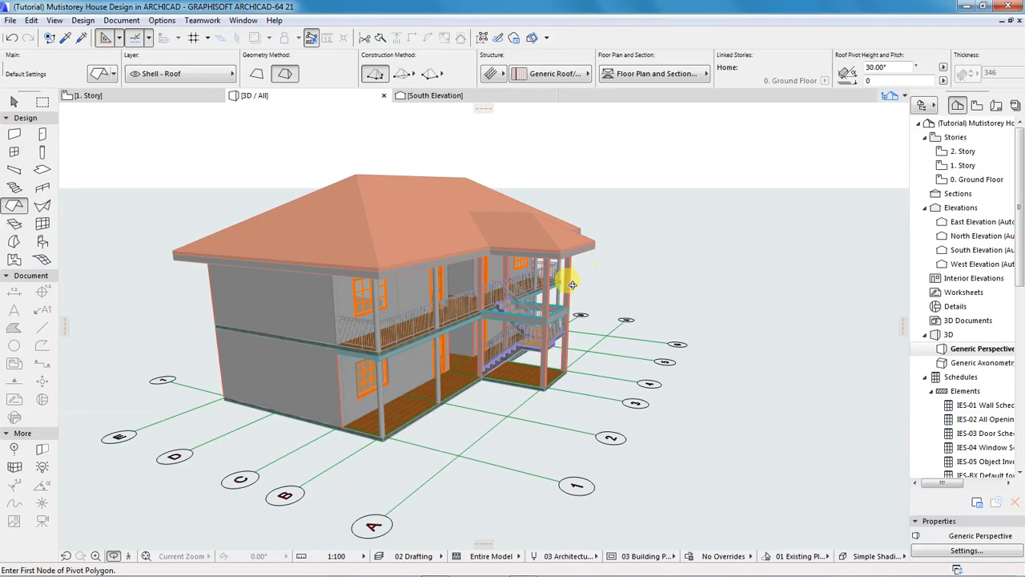
pyautogui.scroll(2, 475, 323)
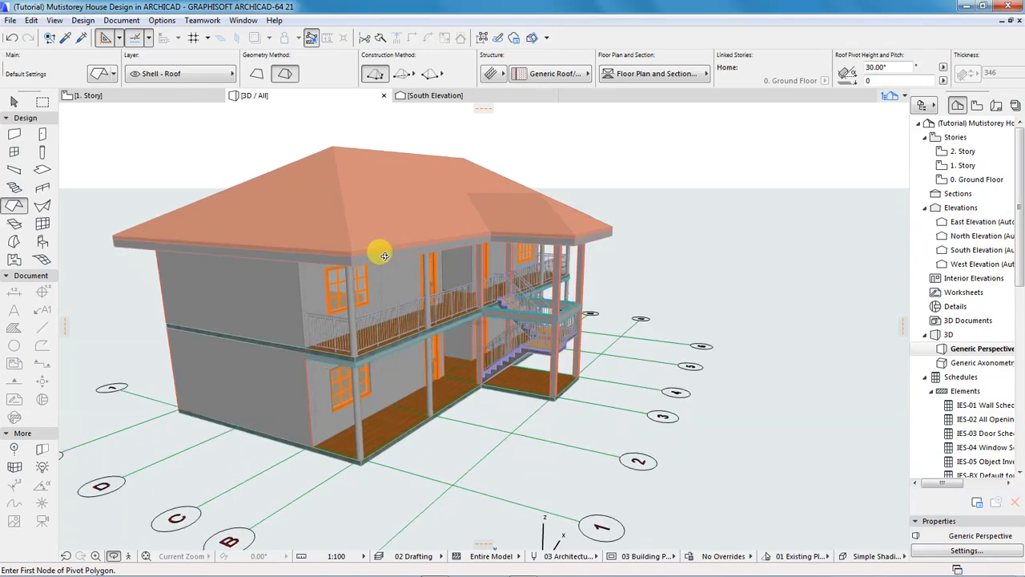
# Select the roof in 3D and bring up its settings at the Model panel.
pyautogui.keyDown('shift'); pyautogui.click(348, 233); pyautogui.keyUp('shift')
pyautogui.keyDown('shift'); pyautogui.click(340, 183); pyautogui.keyUp('shift')
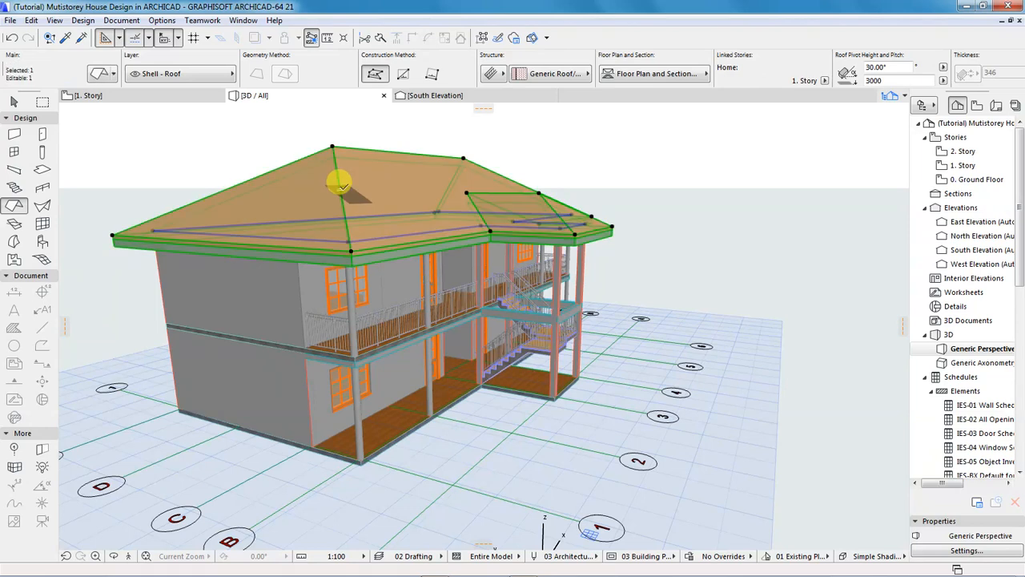
pyautogui.click(98, 75)
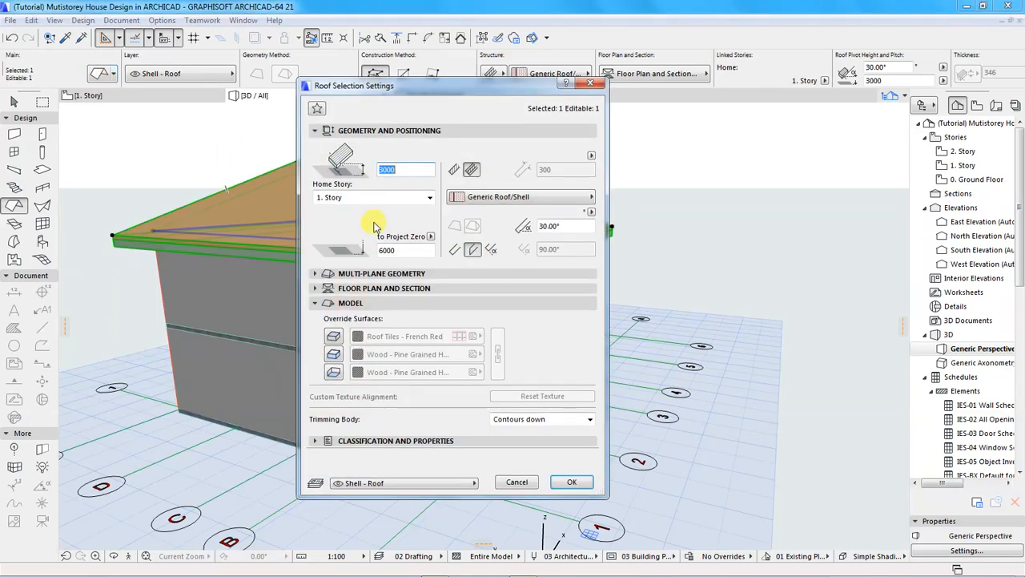
pyautogui.click(359, 304)
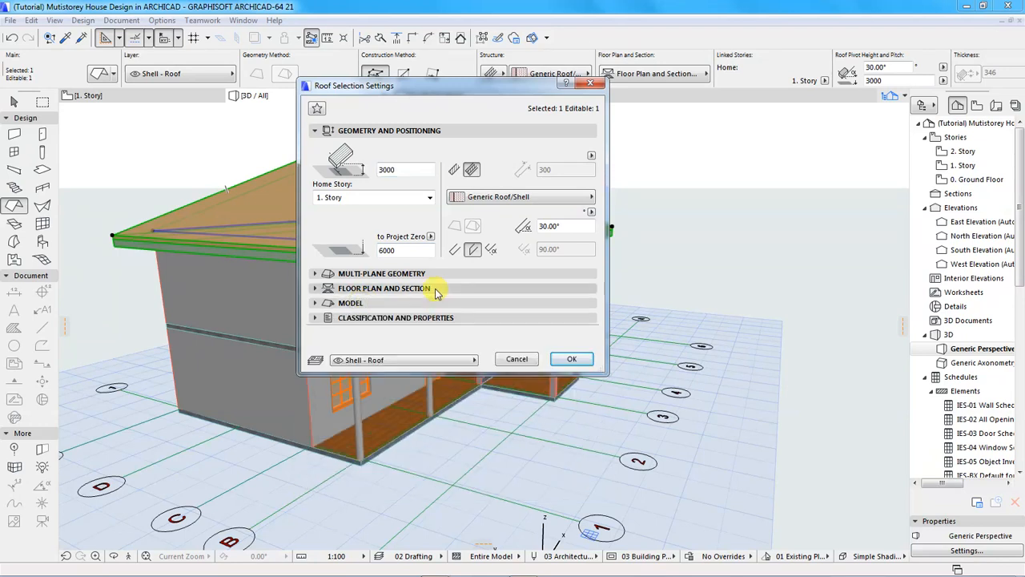
pyautogui.click(389, 131)
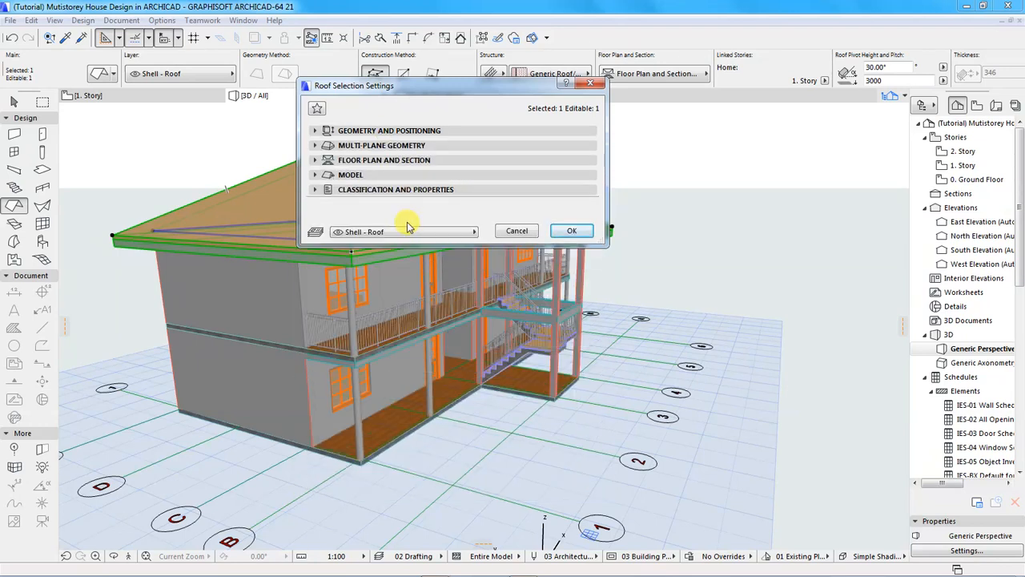
pyautogui.click(358, 177)
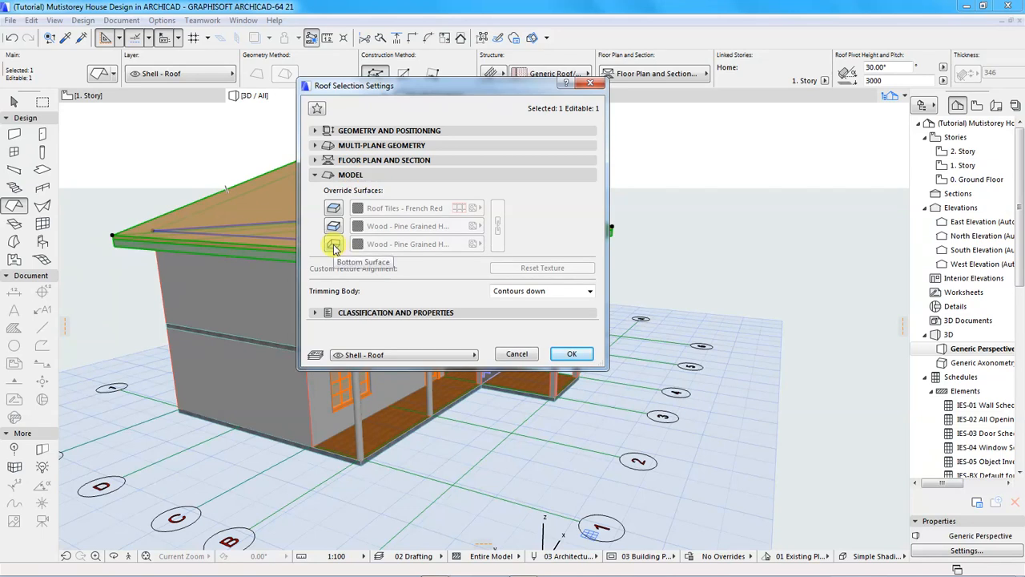
# Override the top to Roof Tiles - French Red and the sides and underside to Paint - Glossy White.
pyautogui.click(333, 207)
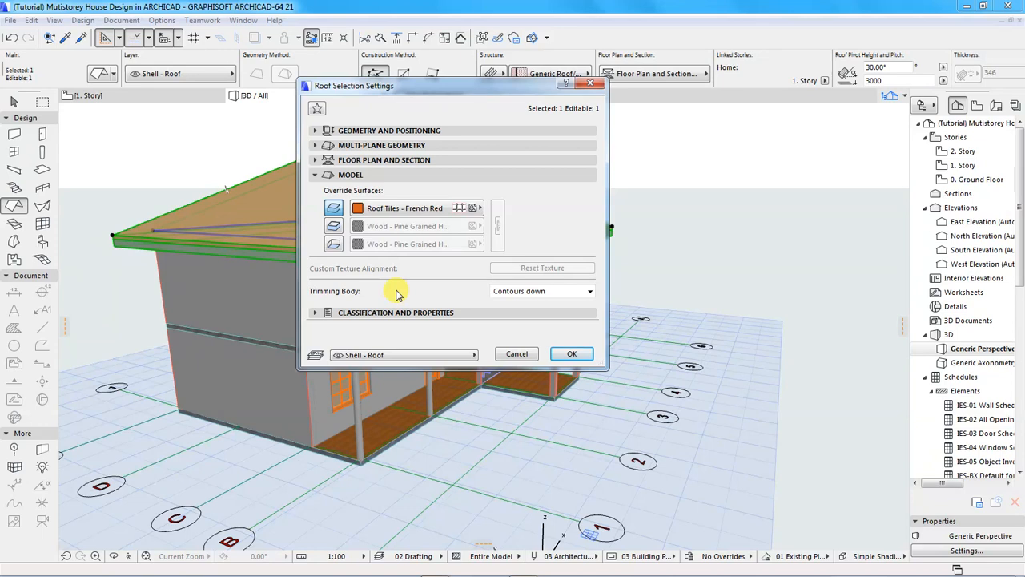
pyautogui.click(333, 226)
pyautogui.click(333, 244)
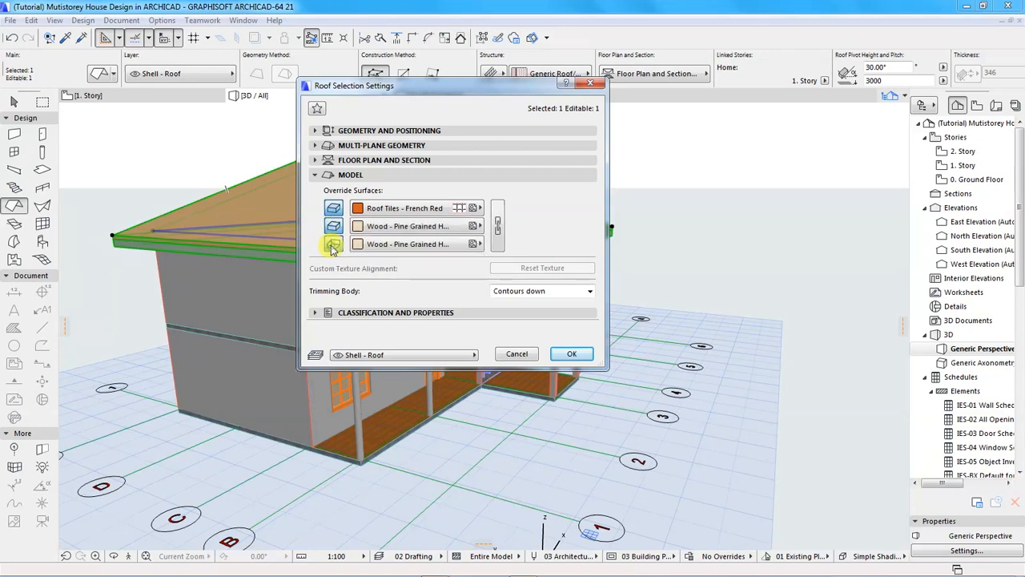
pyautogui.click(395, 225)
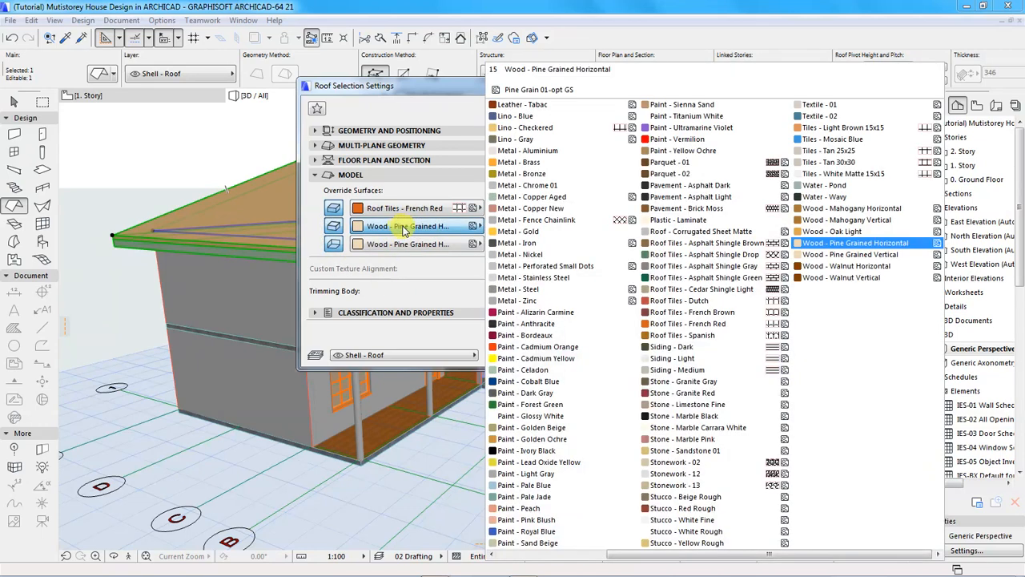
pyautogui.click(528, 415)
pyautogui.click(404, 244)
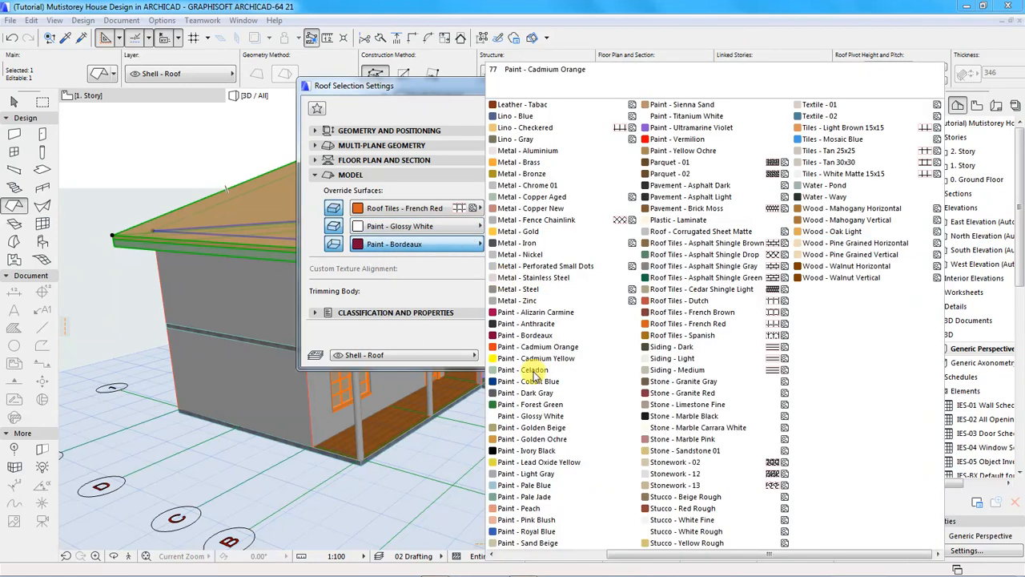
pyautogui.click(527, 419)
pyautogui.click(561, 354)
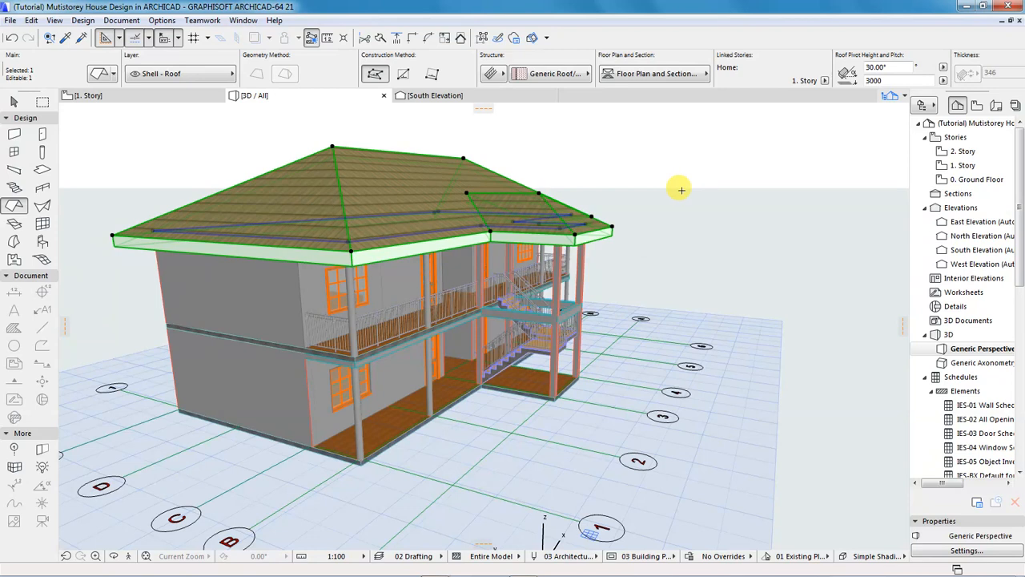
pyautogui.press('Escape')
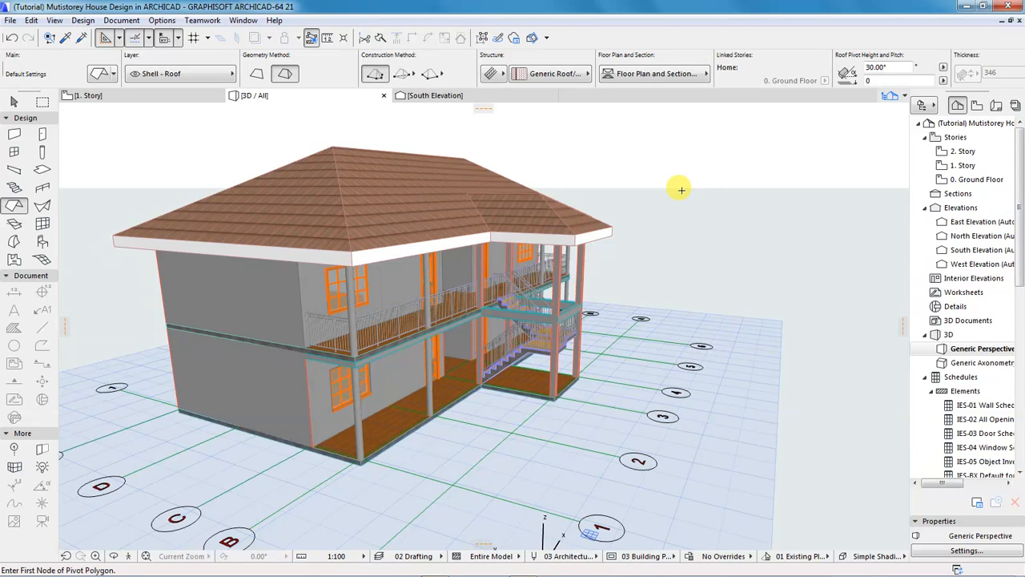
pyautogui.keyDown('shift'); pyautogui.moveTo(681, 191); pyautogui.dragTo(272, 326, button='middle'); pyautogui.keyUp('shift')
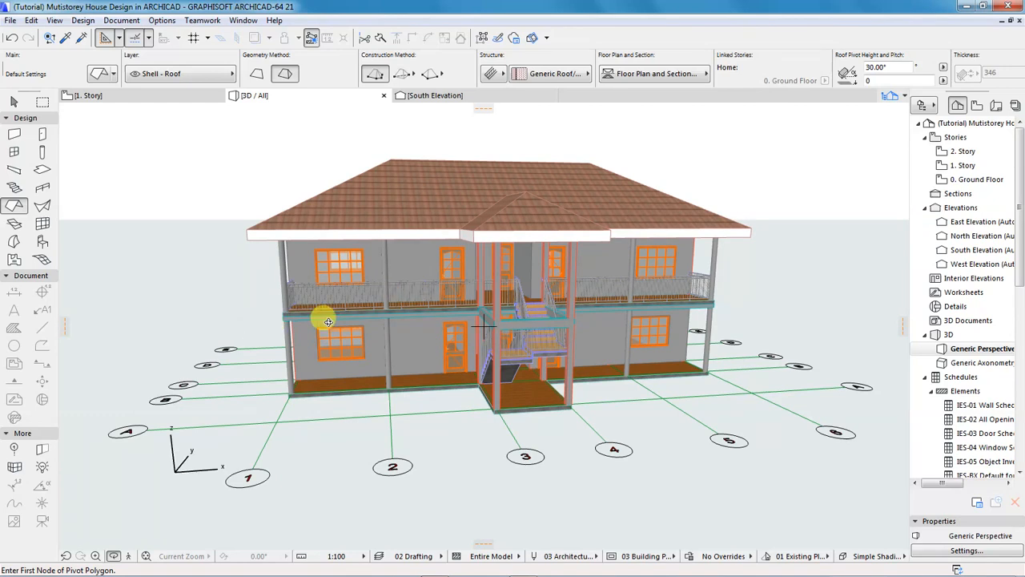
pyautogui.scroll(-4, 304, 320)
pyautogui.keyDown('shift'); pyautogui.moveTo(566, 287); pyautogui.dragTo(398, 291, button='middle'); pyautogui.keyUp('shift')
pyautogui.keyDown('shift'); pyautogui.moveTo(619, 291); pyautogui.dragTo(443, 289, button='middle'); pyautogui.keyUp('shift')
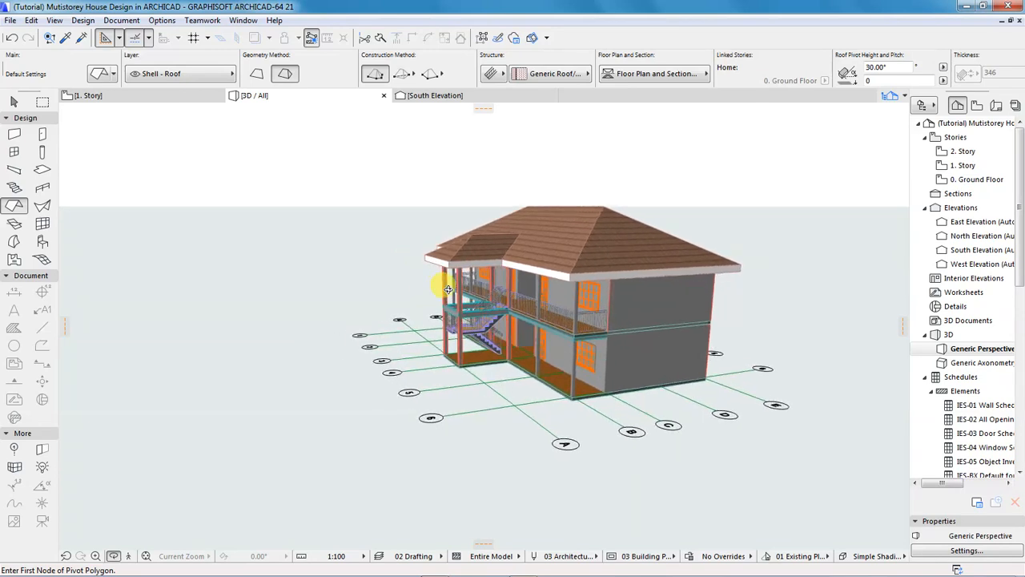
pyautogui.scroll(2, 656, 289)
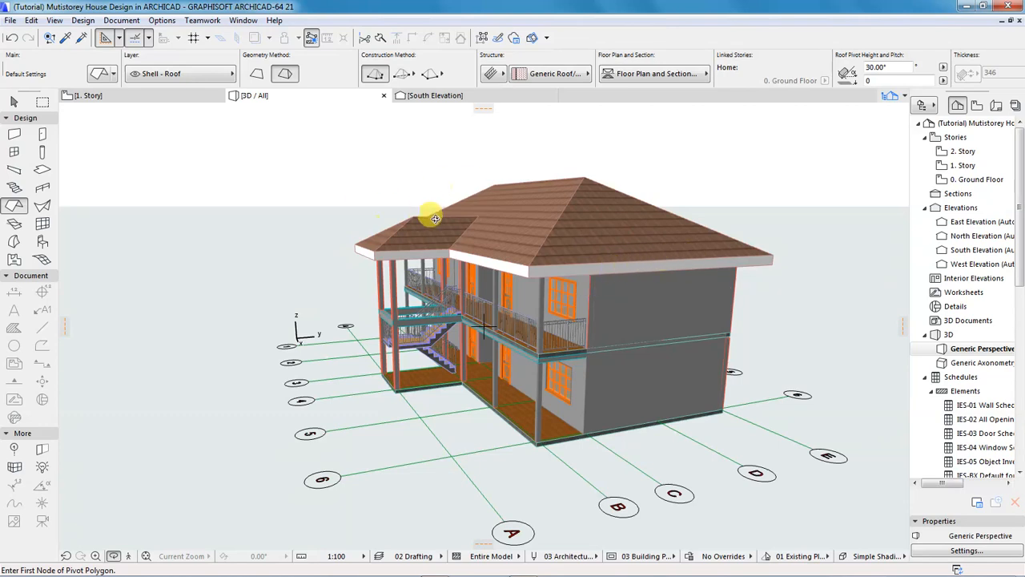
pyautogui.keyDown('shift'); pyautogui.moveTo(446, 229); pyautogui.dragTo(133, 226, button='middle'); pyautogui.keyUp('shift')
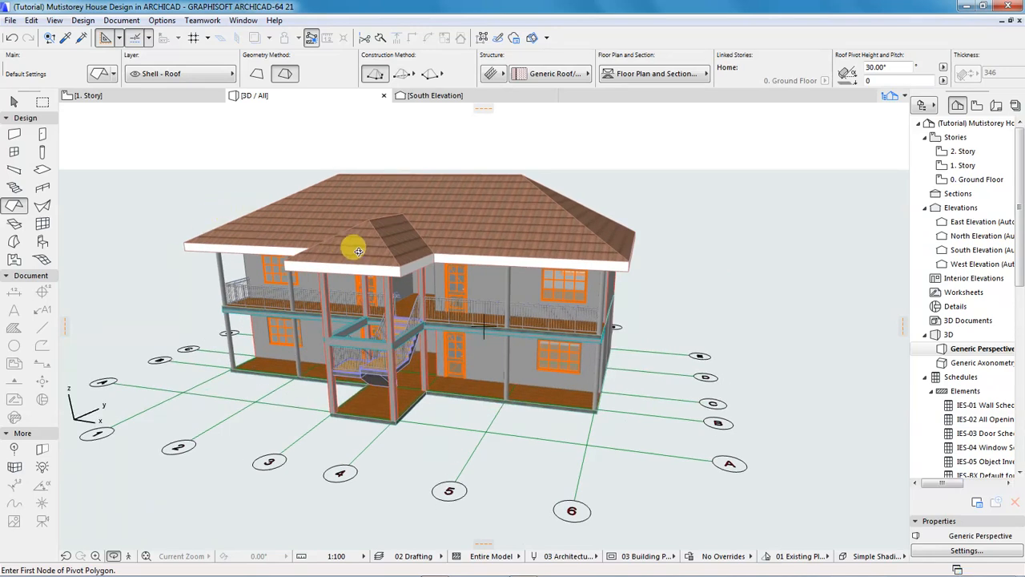
# On the 1. Story plan, stretch the roof ridge horizontally to the left roof edge.
pyautogui.click(120, 95)
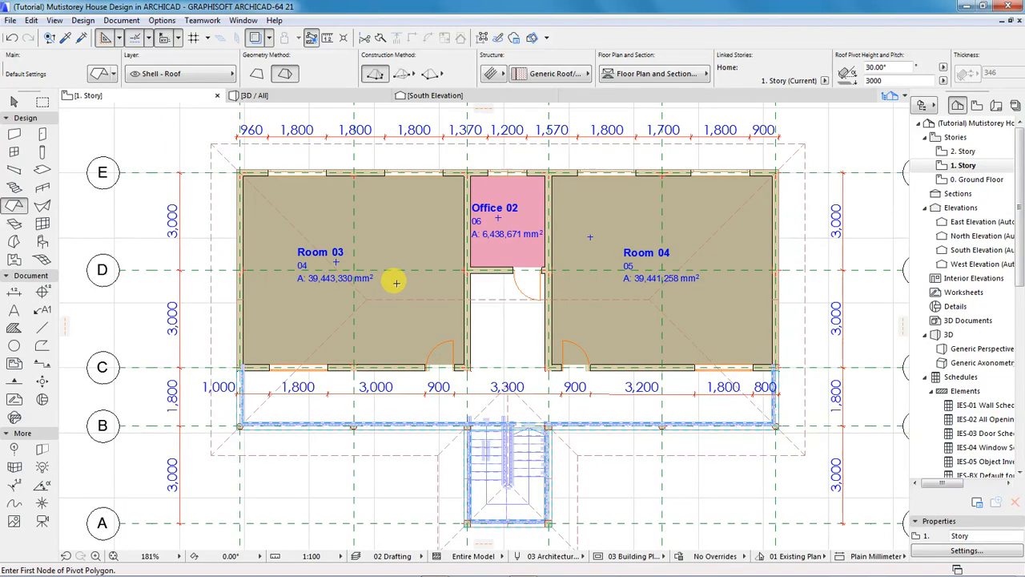
pyautogui.keyDown('shift'); pyautogui.click(363, 297); pyautogui.keyUp('shift')
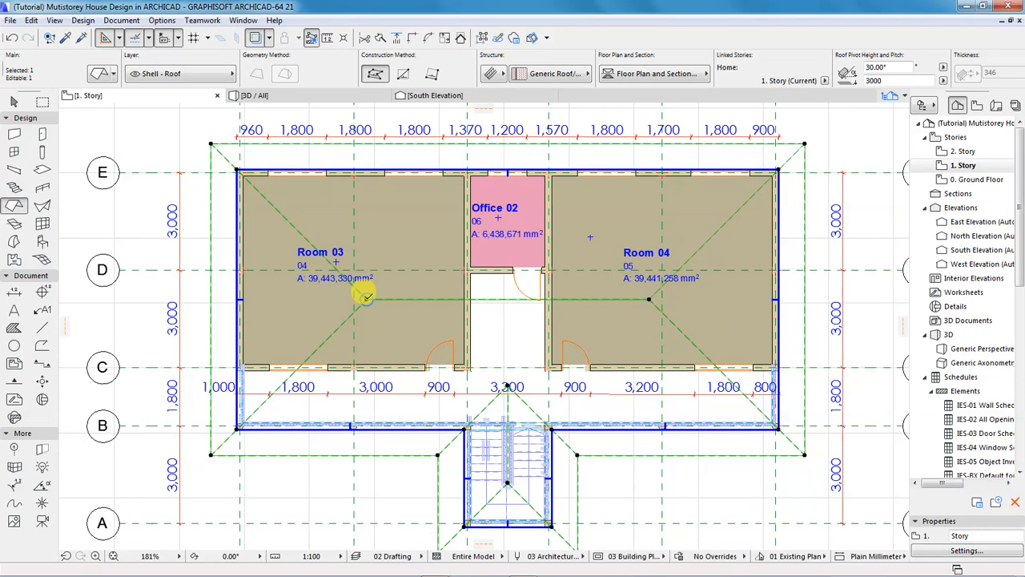
pyautogui.click(366, 298)
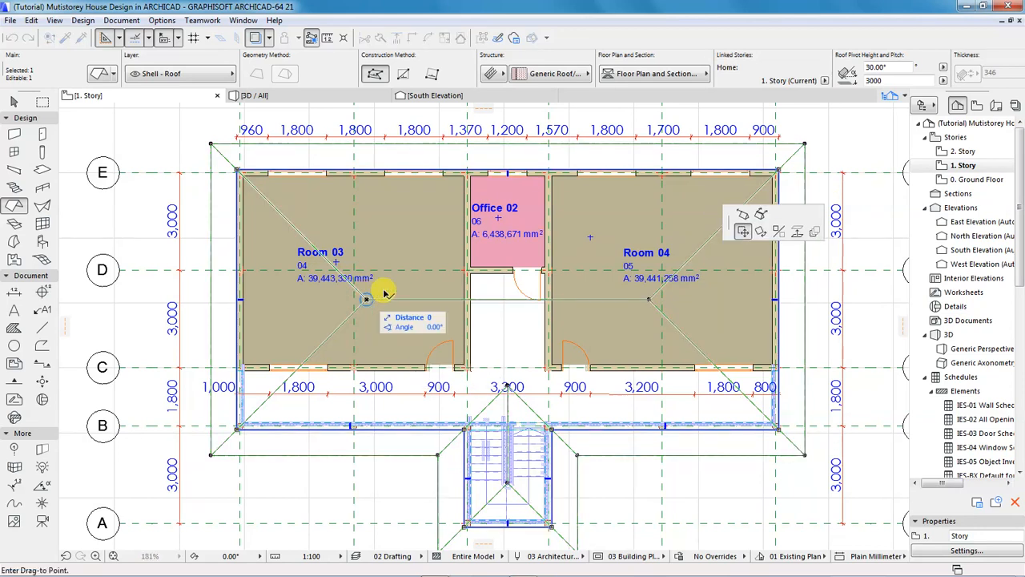
pyautogui.click(744, 216)
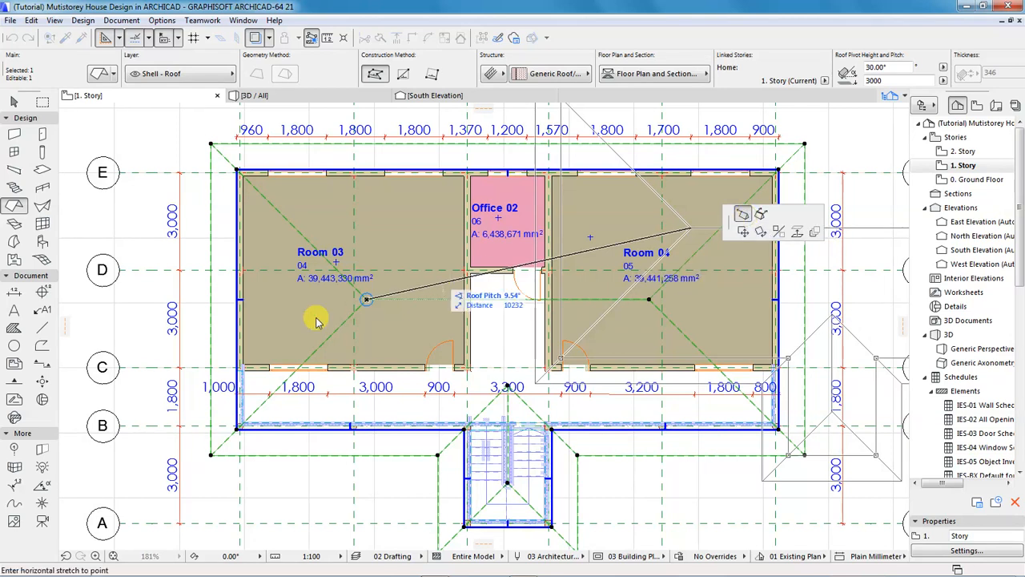
pyautogui.click(232, 294)
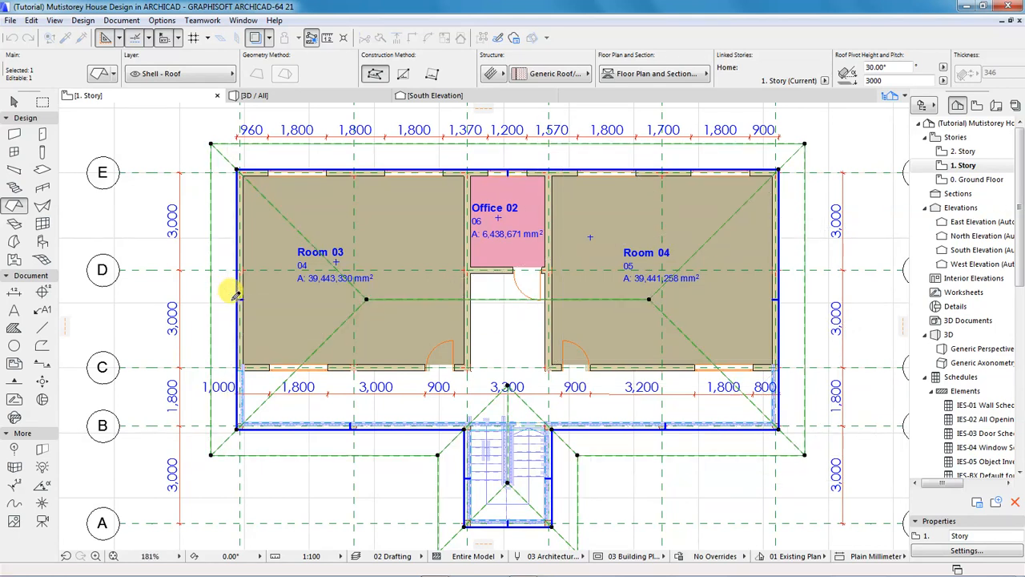
pyautogui.scroll(-3, 170, 306)
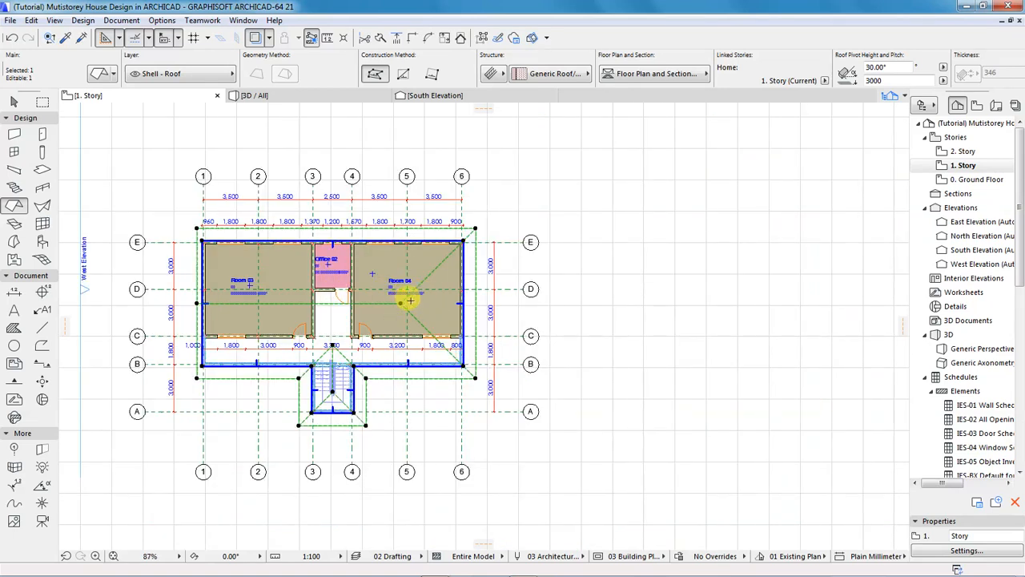
# Stretch the ridge to the right roof edge, then view the house in 3D.
pyautogui.scroll(3, 404, 295)
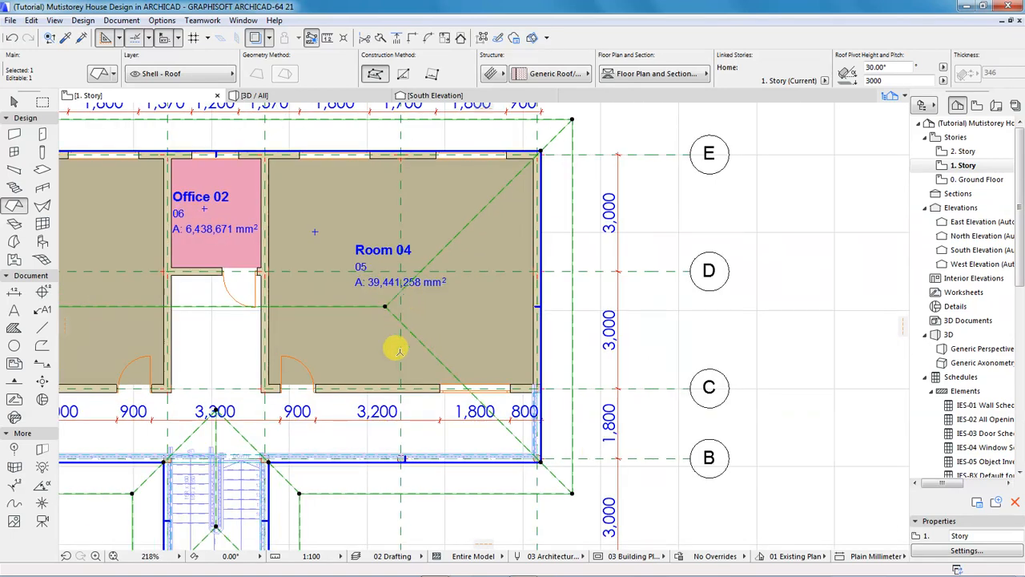
pyautogui.scroll(-2, 394, 314)
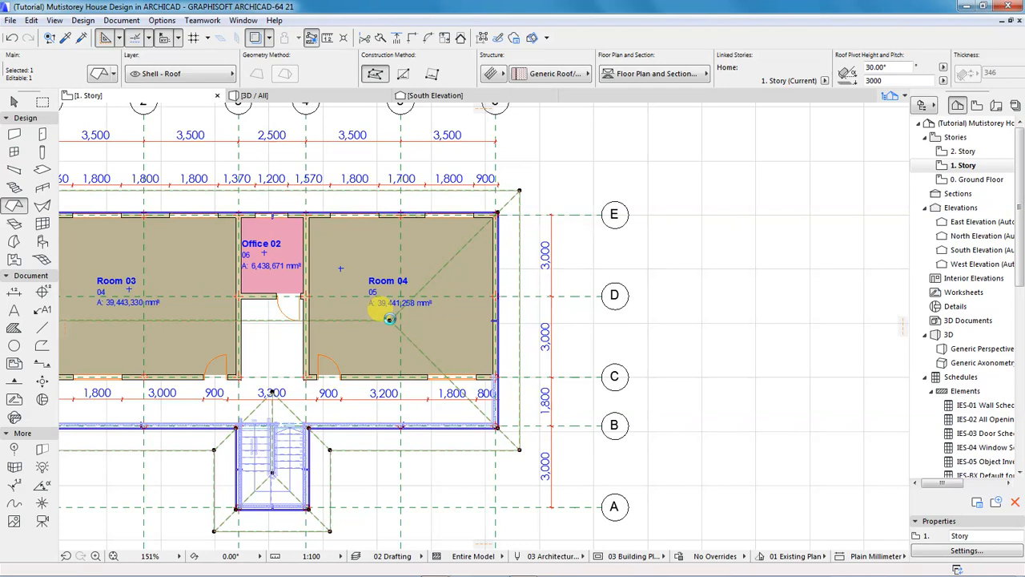
pyautogui.click(389, 319)
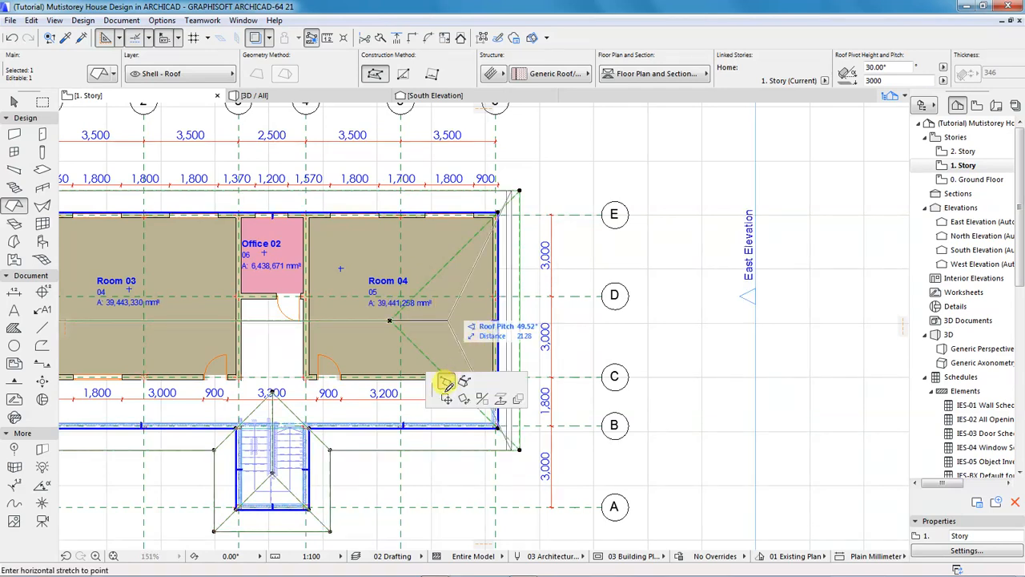
pyautogui.click(445, 380)
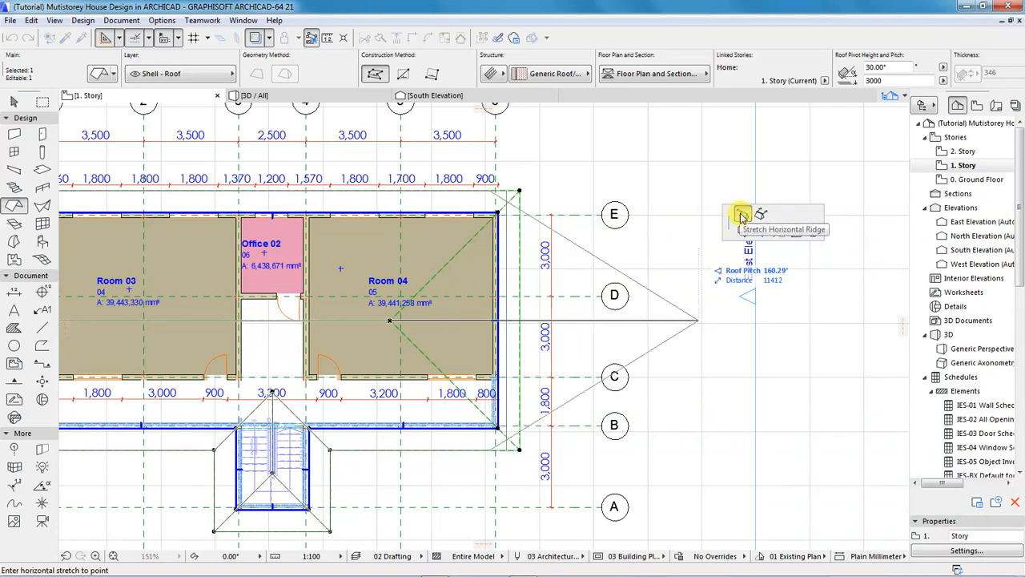
pyautogui.click(508, 316)
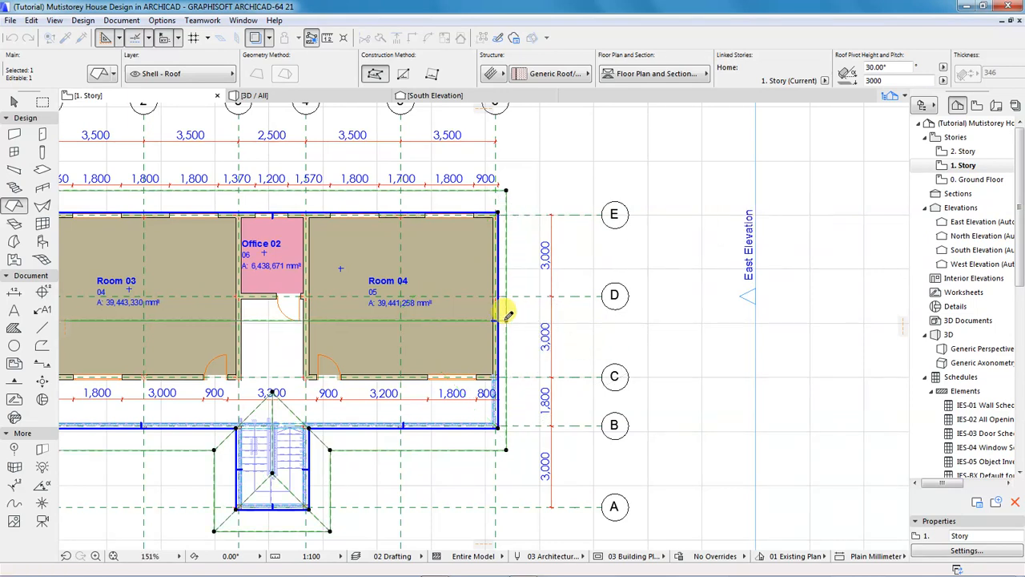
pyautogui.click(261, 95)
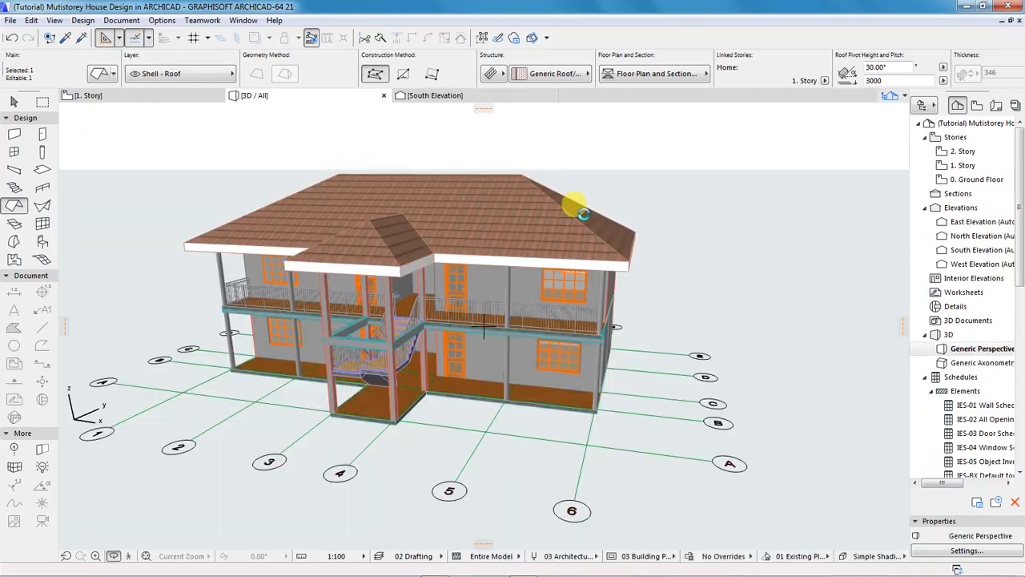
# Cancel the stray roof input, orbit to inspect the side gable, and return to 1. Story.
pyautogui.click(583, 213)
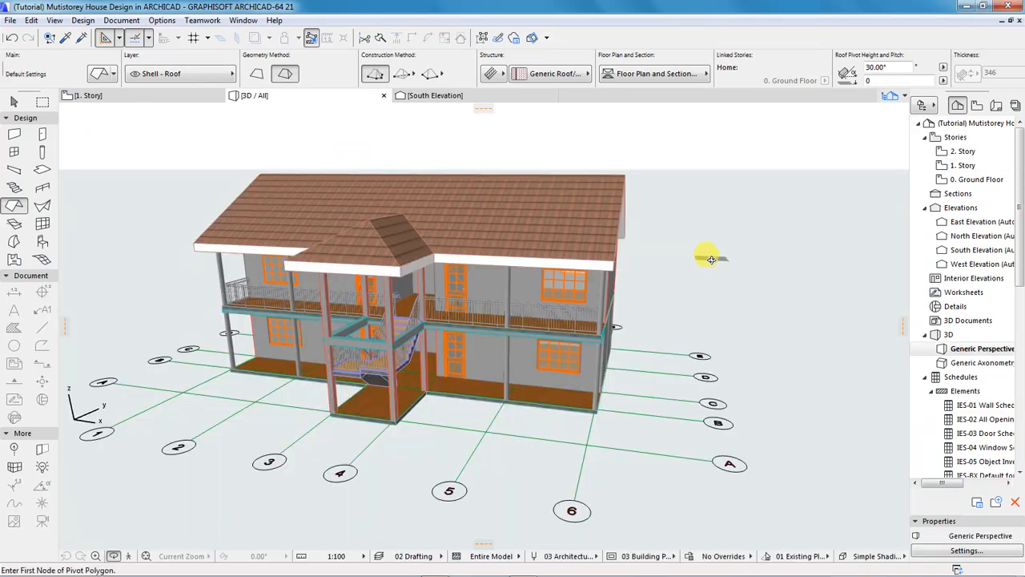
pyautogui.click(629, 260)
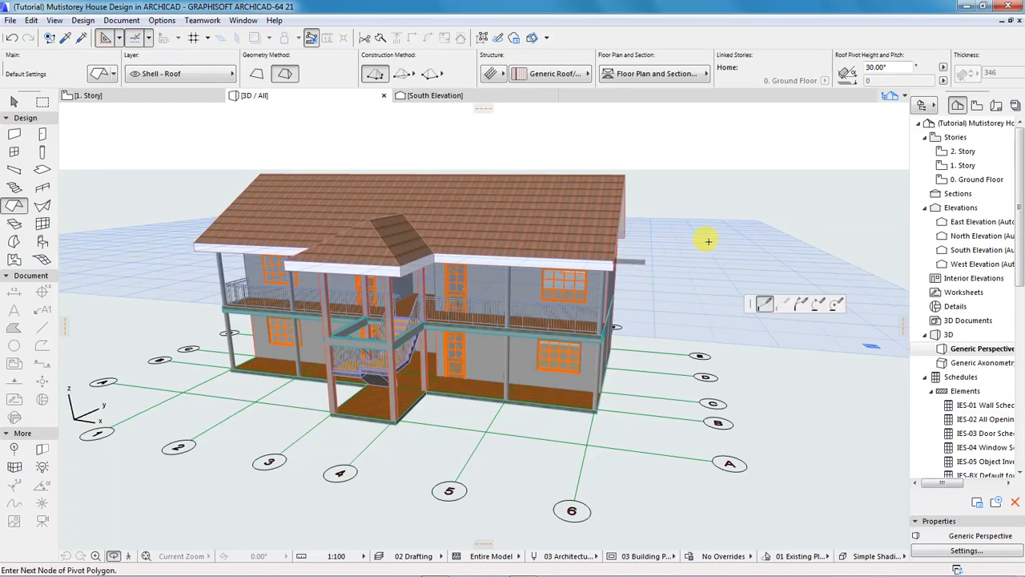
pyautogui.press('Escape')
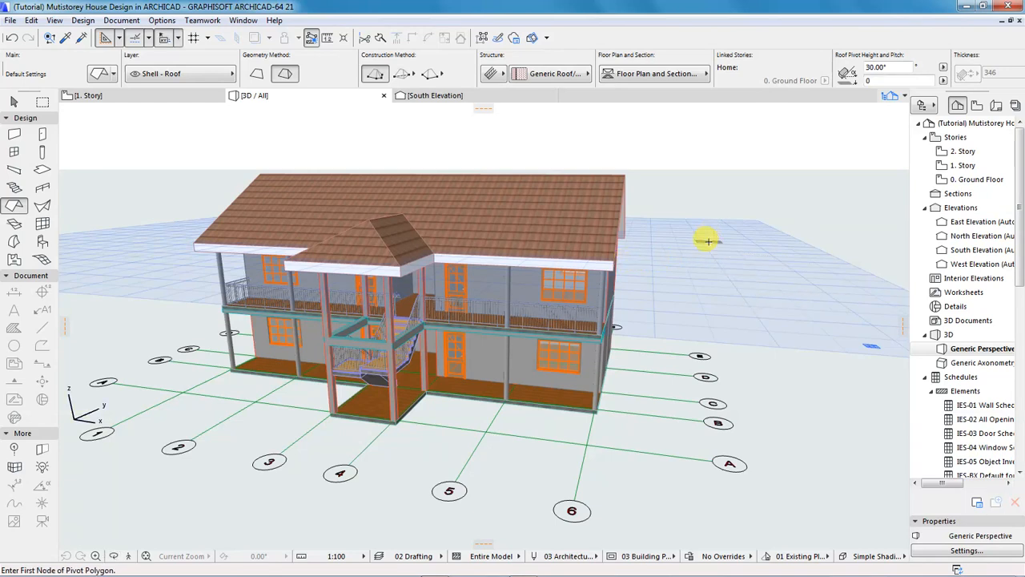
pyautogui.press('Escape')
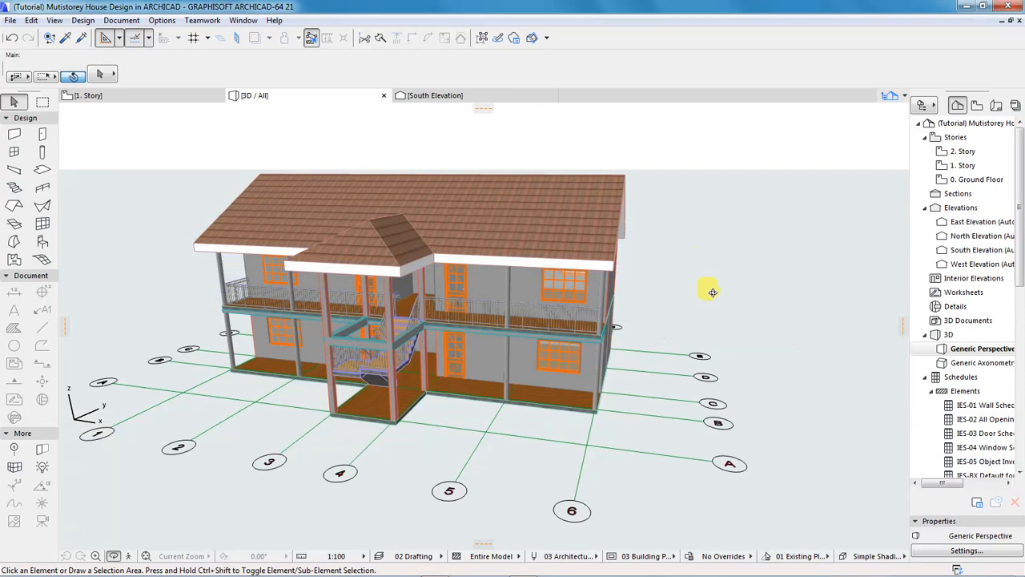
pyautogui.keyDown('shift'); pyautogui.moveTo(627, 301); pyautogui.dragTo(450, 212, button='middle'); pyautogui.keyUp('shift')
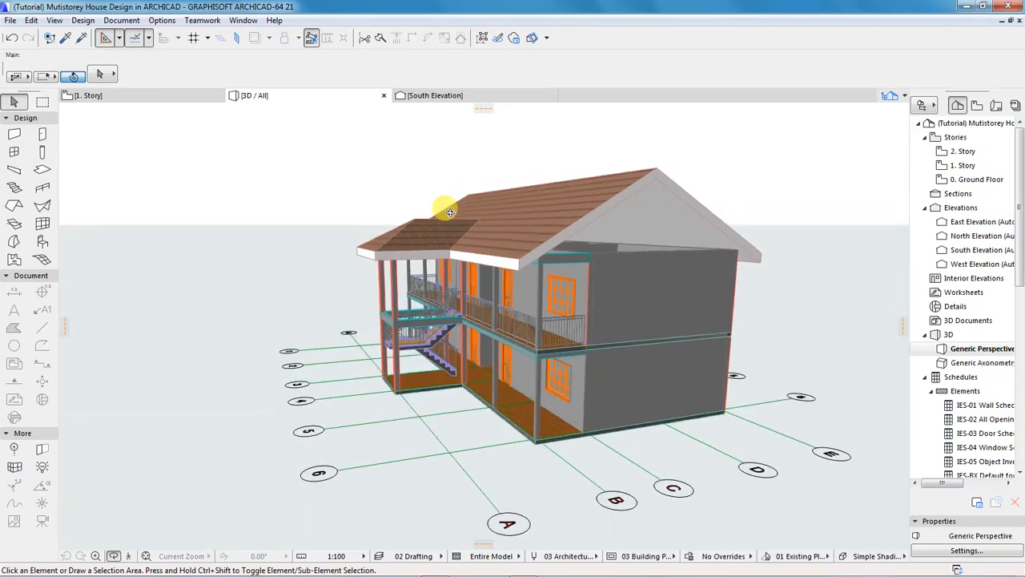
pyautogui.click(144, 97)
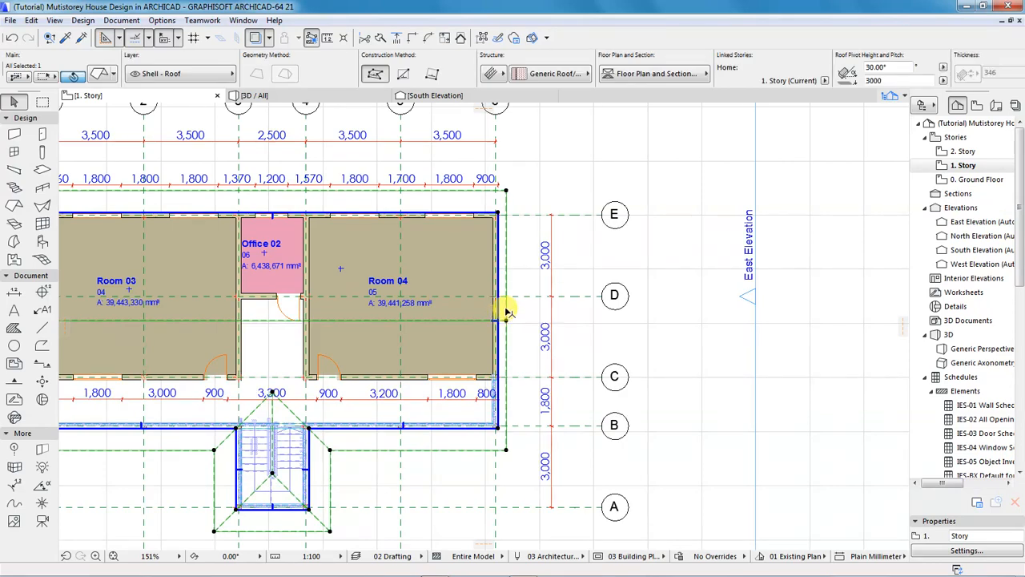
# Offset the roof's right gable edge outward to form an overhang.
pyautogui.scroll(3, 501, 302)
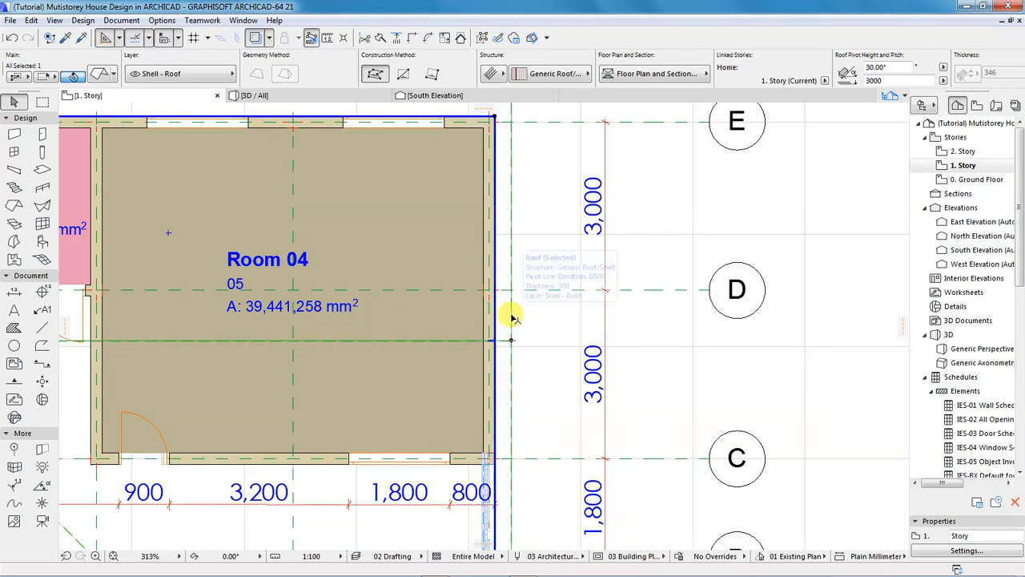
pyautogui.click(510, 316)
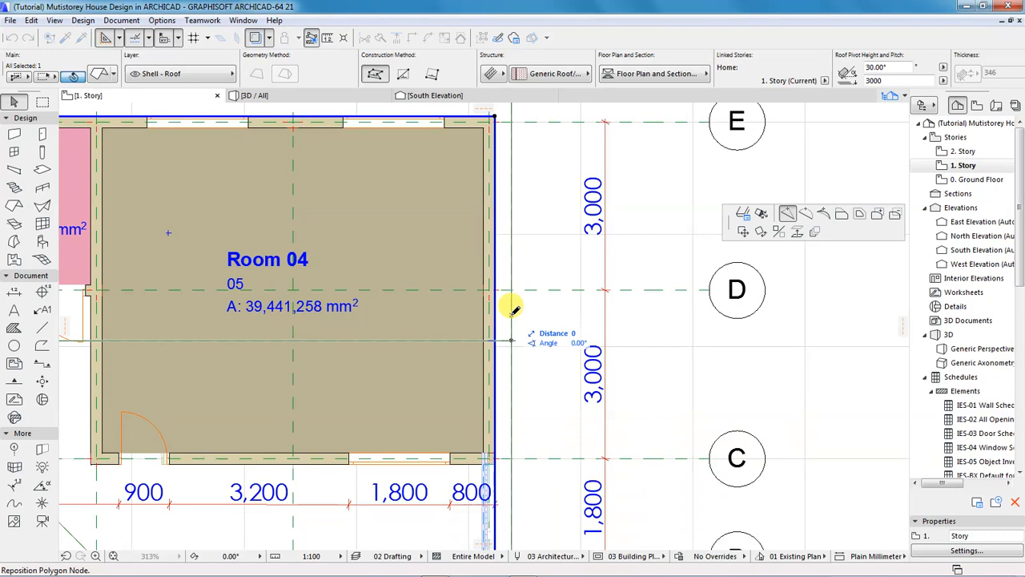
pyautogui.click(841, 216)
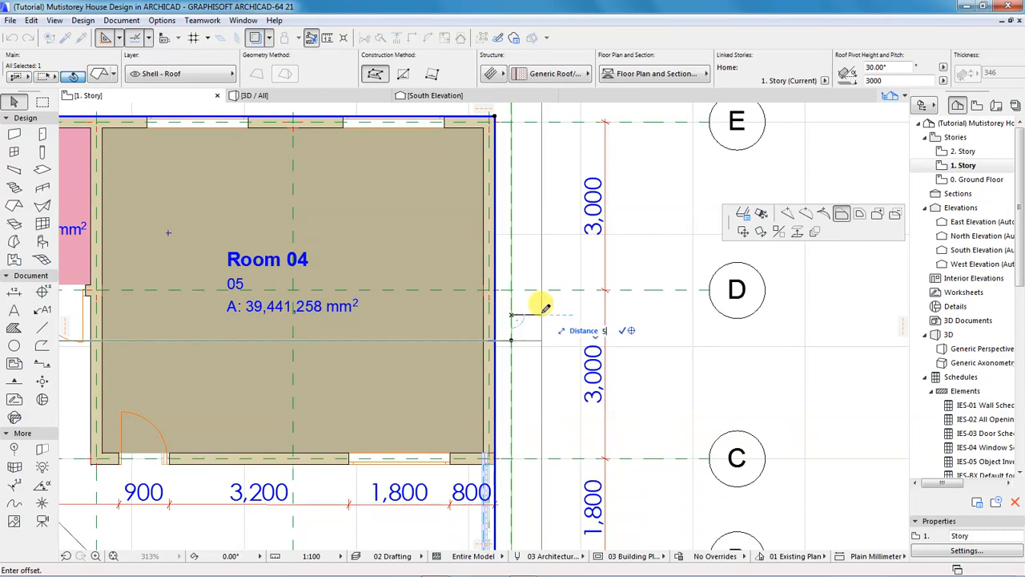
pyautogui.click(543, 309)
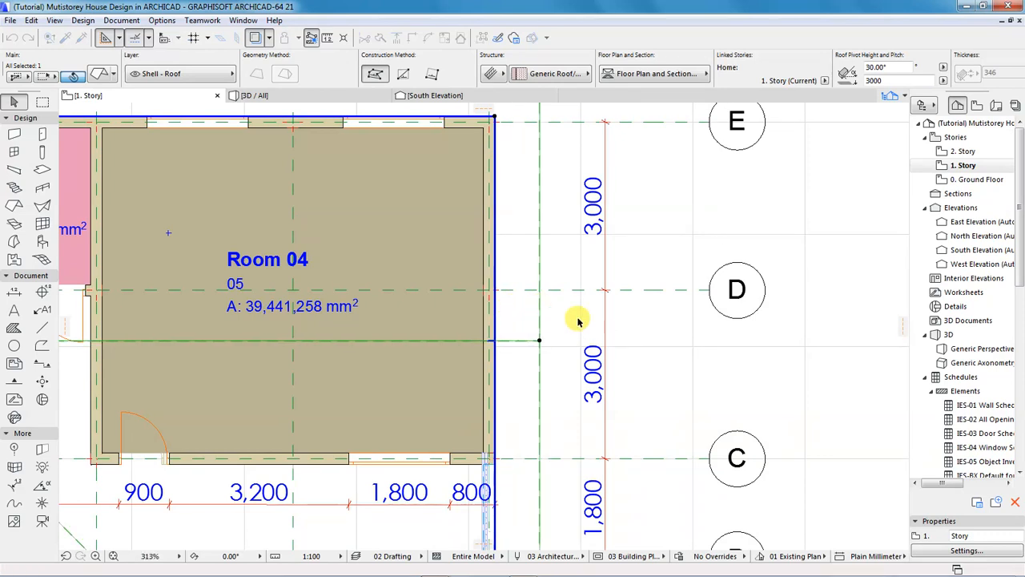
# Push the roof's left gable edge 500 further out, then view the house in 3D.
pyautogui.scroll(-3, 683, 339)
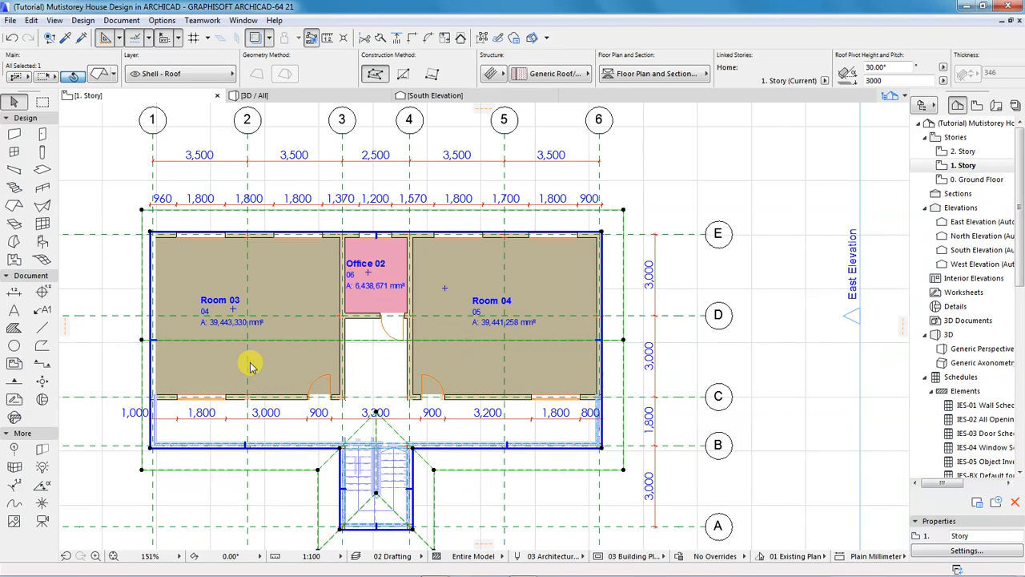
pyautogui.scroll(-2, 481, 282)
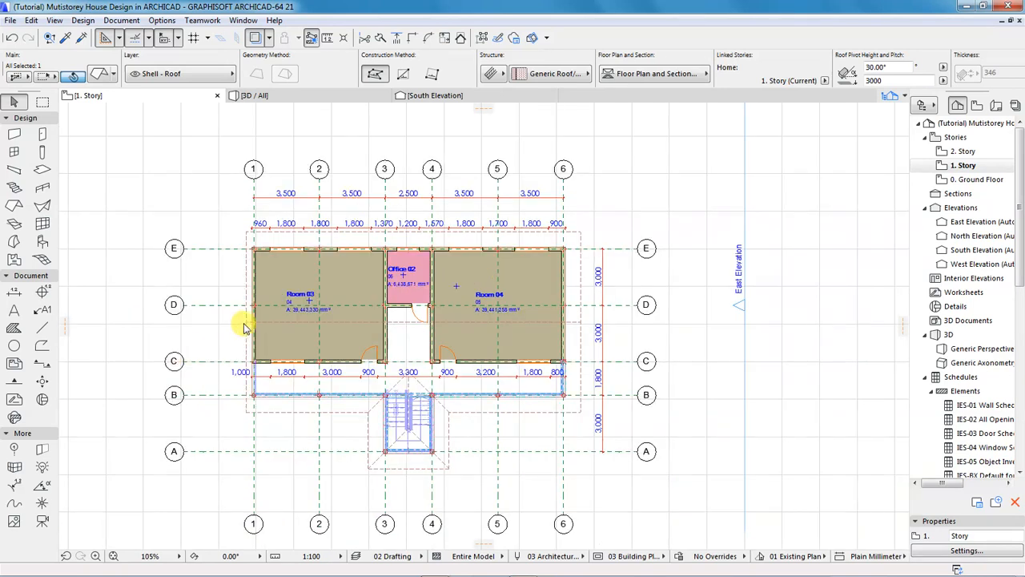
pyautogui.scroll(3, 231, 326)
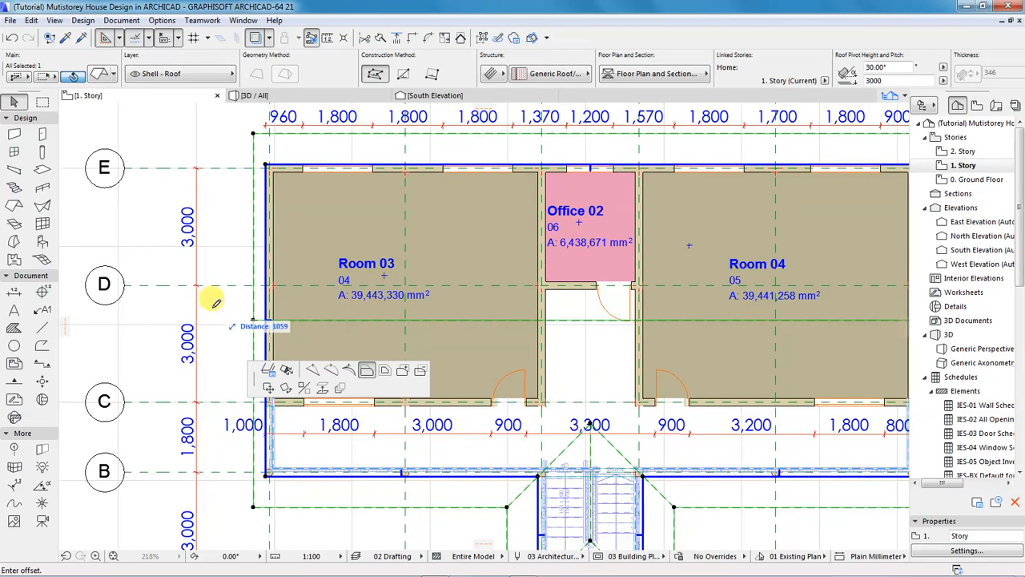
pyautogui.write('500')
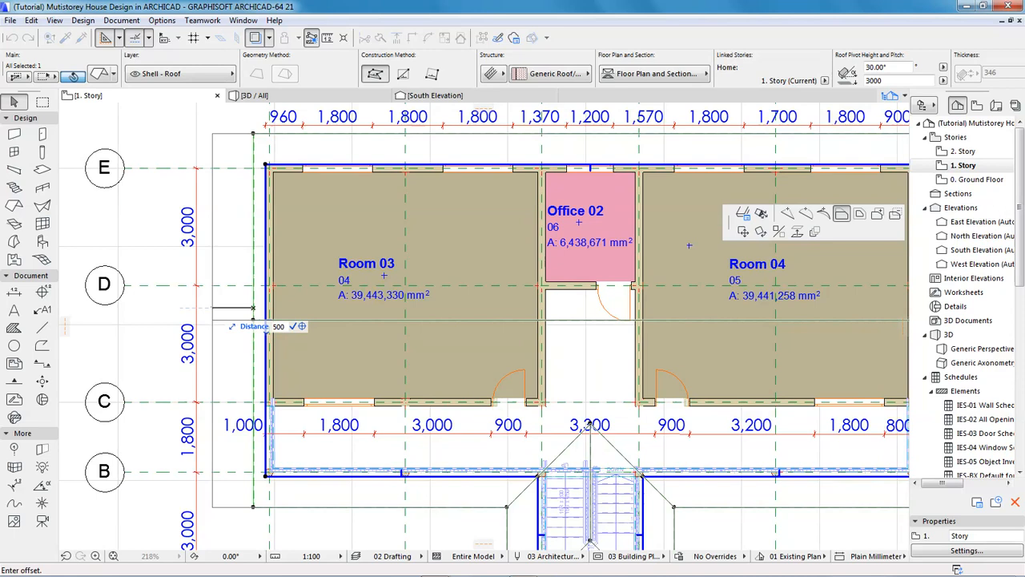
pyautogui.press('Return')
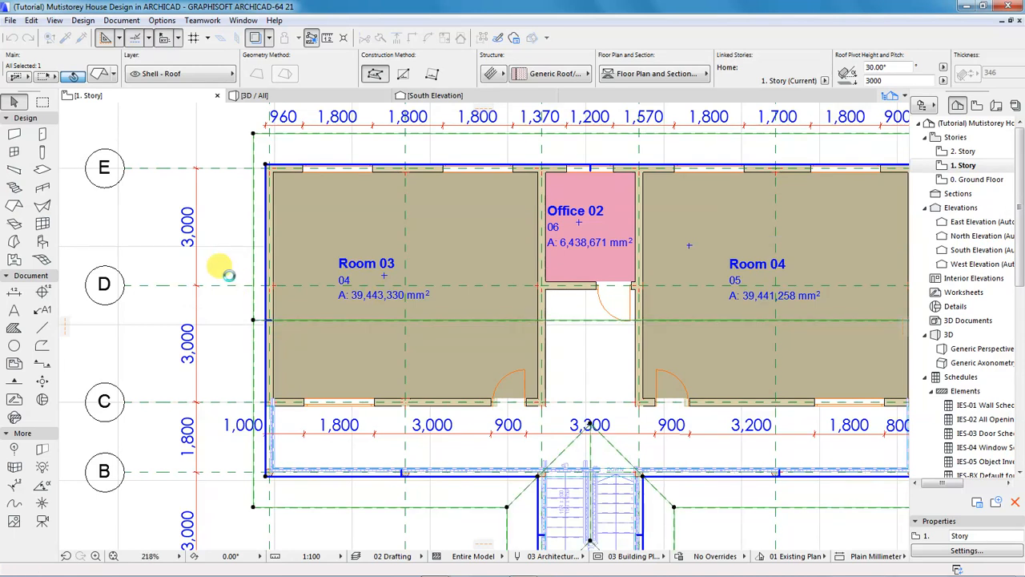
pyautogui.click(292, 98)
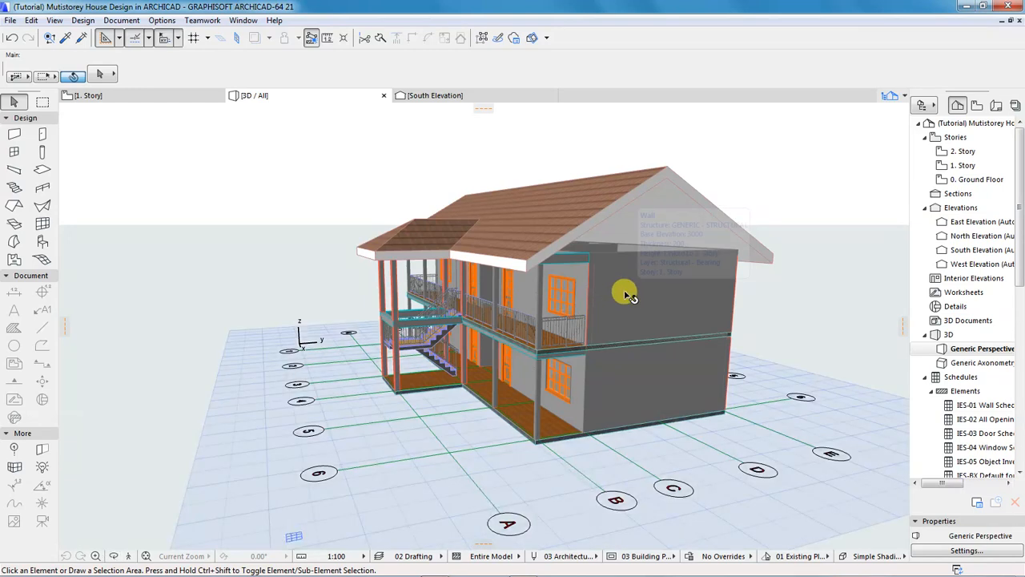
# Raise the upper end wall's top to 2. Story with a 300 offset.
pyautogui.click(632, 298)
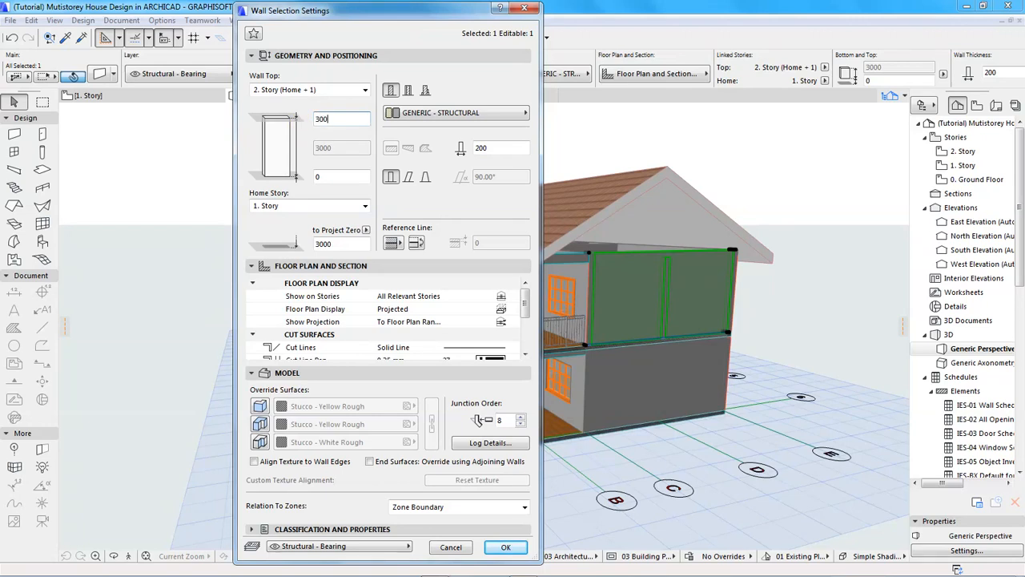
pyautogui.press('Return')
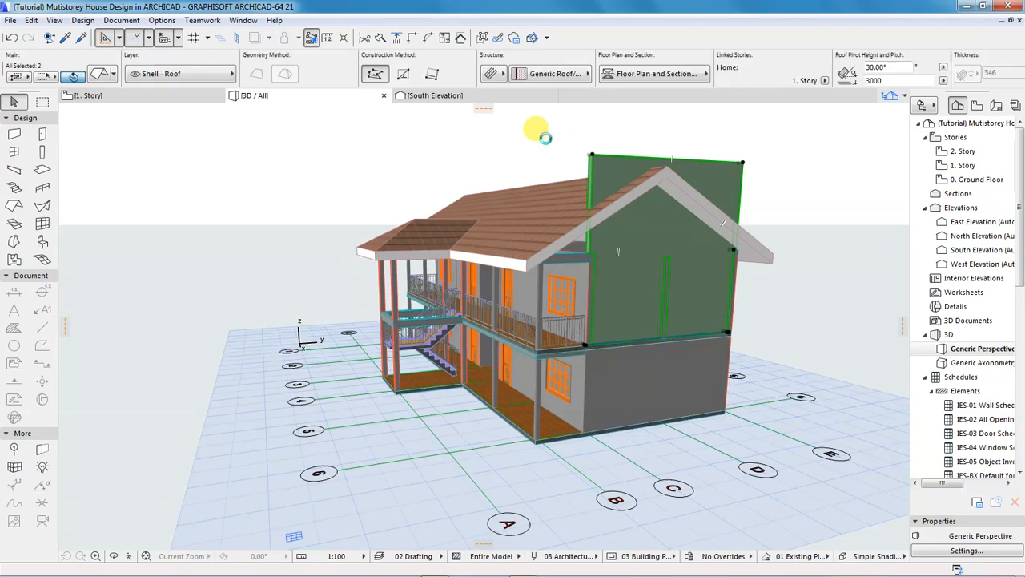
pyautogui.click(463, 40)
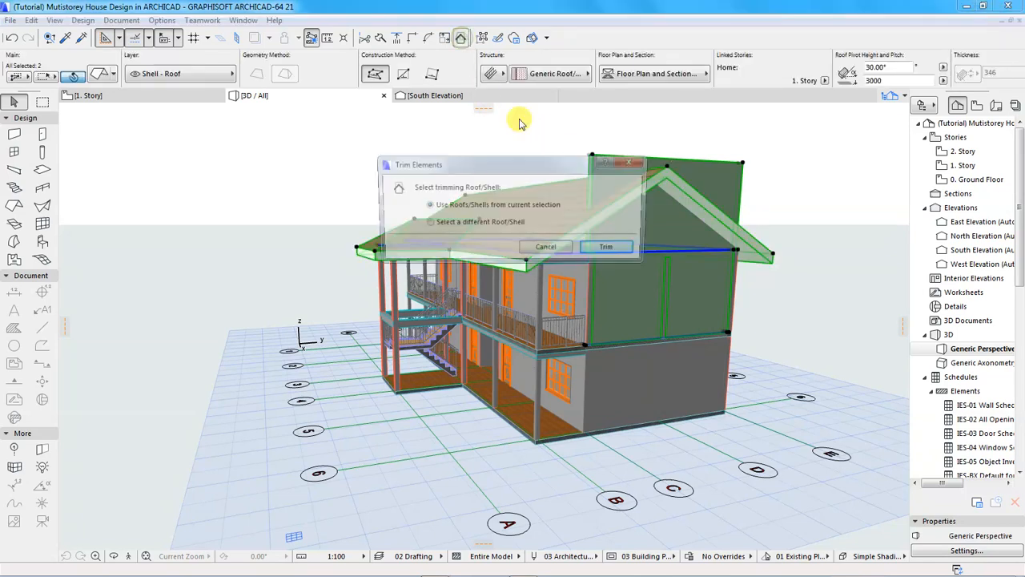
pyautogui.click(607, 248)
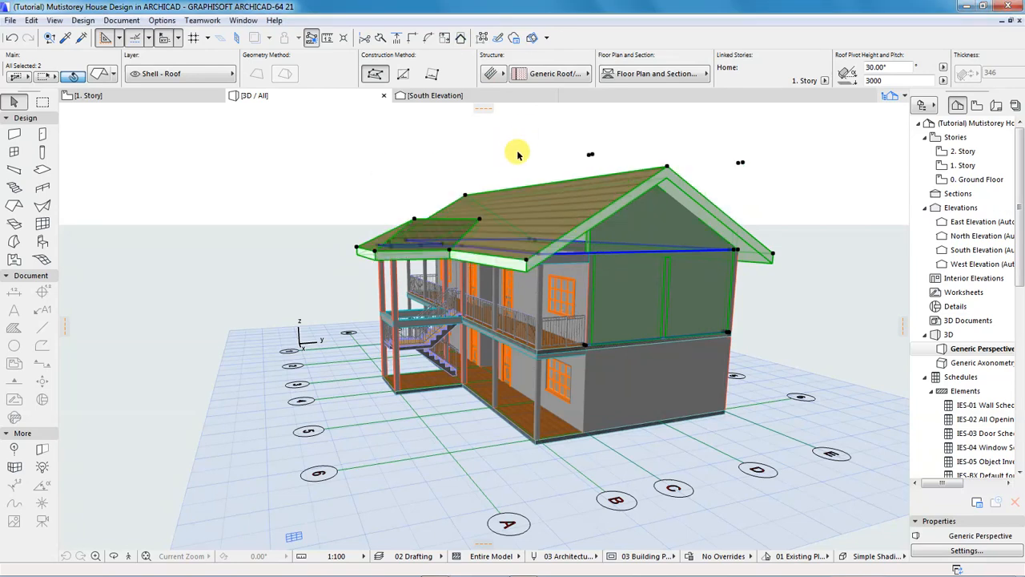
pyautogui.click(525, 131)
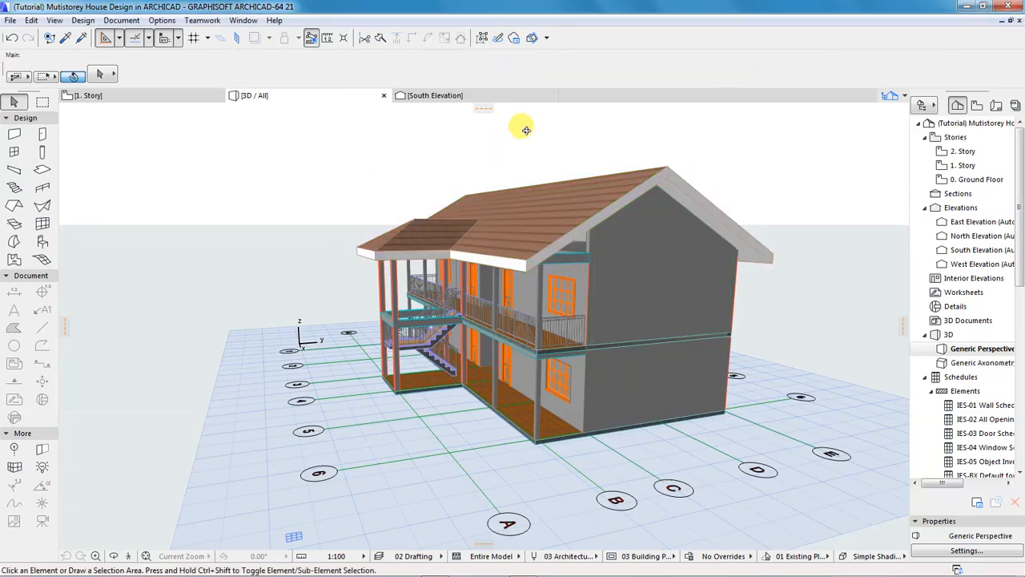
pyautogui.keyDown('shift'); pyautogui.moveTo(459, 330); pyautogui.dragTo(706, 328, button='middle'); pyautogui.keyUp('shift')
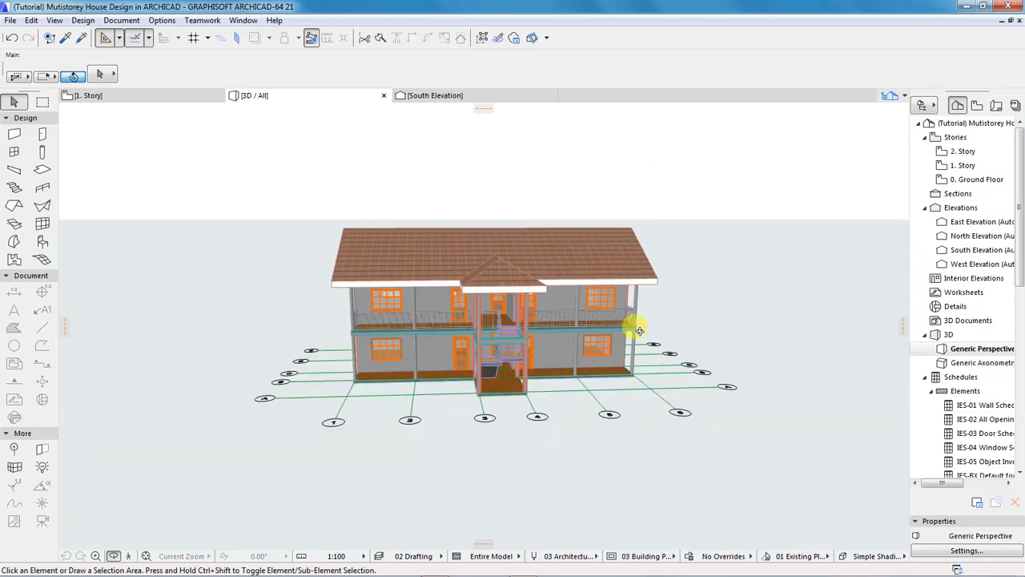
pyautogui.keyDown('shift'); pyautogui.moveTo(400, 336); pyautogui.dragTo(659, 334, button='middle'); pyautogui.keyUp('shift')
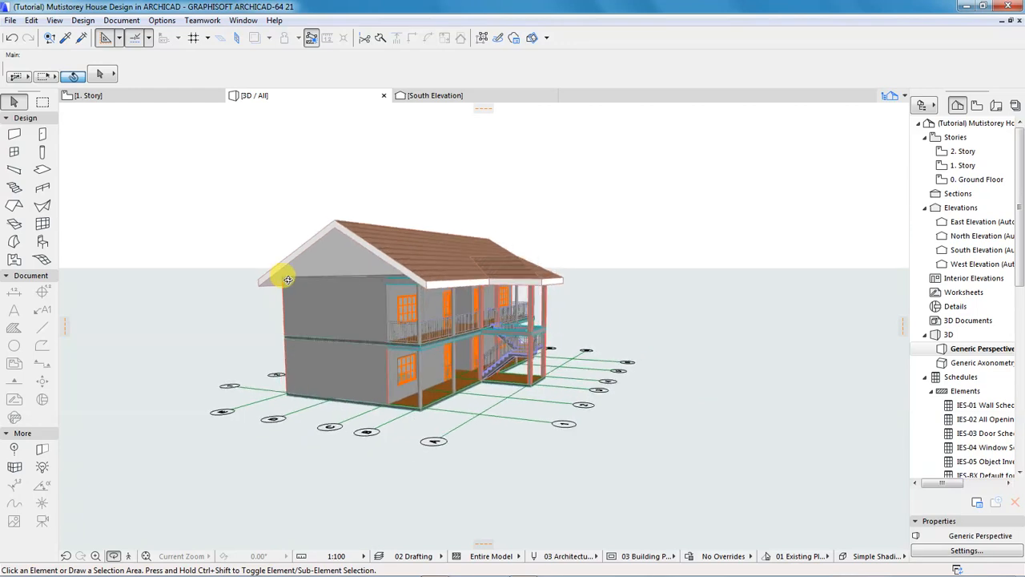
pyautogui.scroll(5, 290, 278)
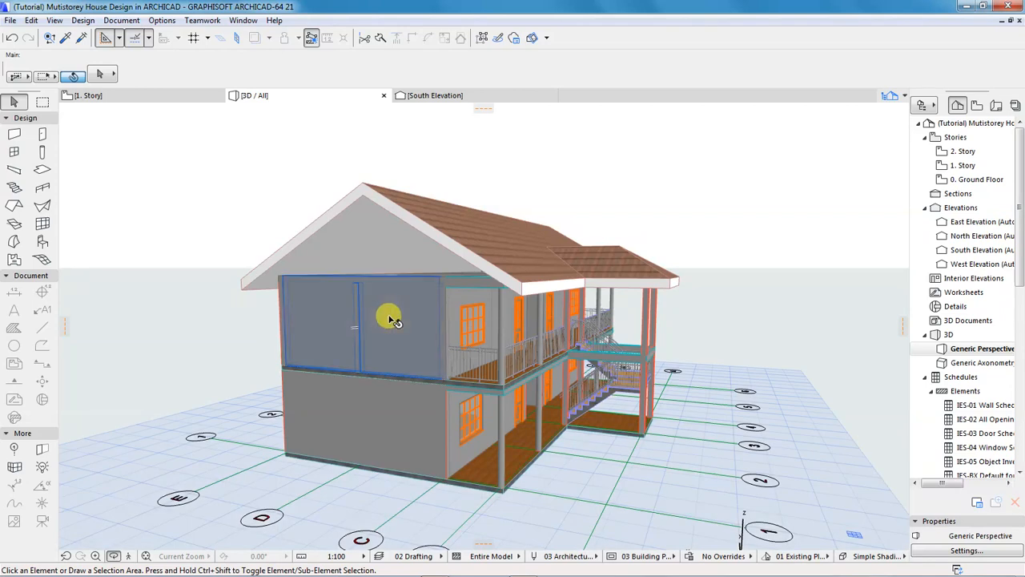
# Set the upper gable-end wall's top offset to 3000, making it 6000 high.
pyautogui.click(213, 190)
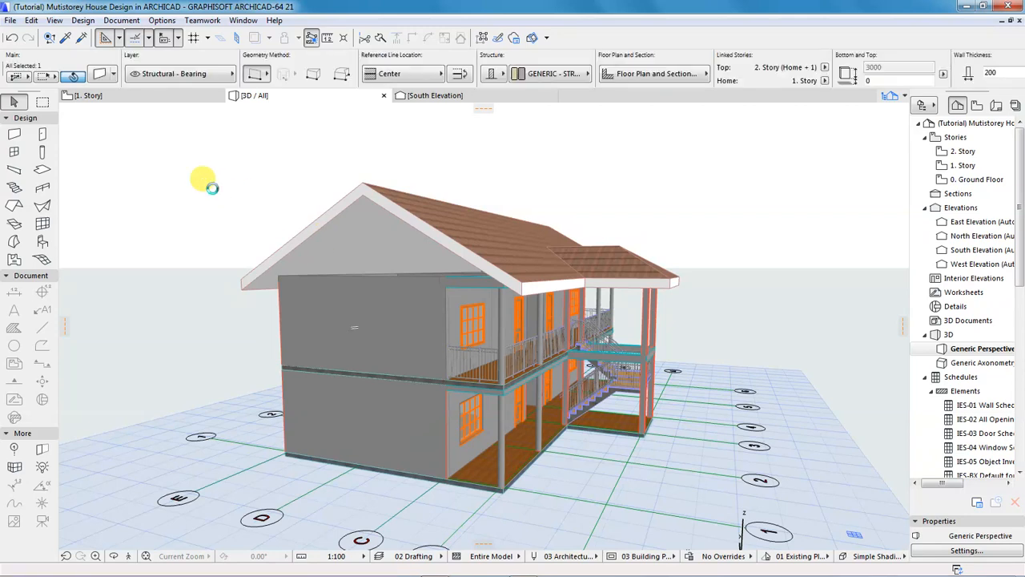
pyautogui.click(104, 74)
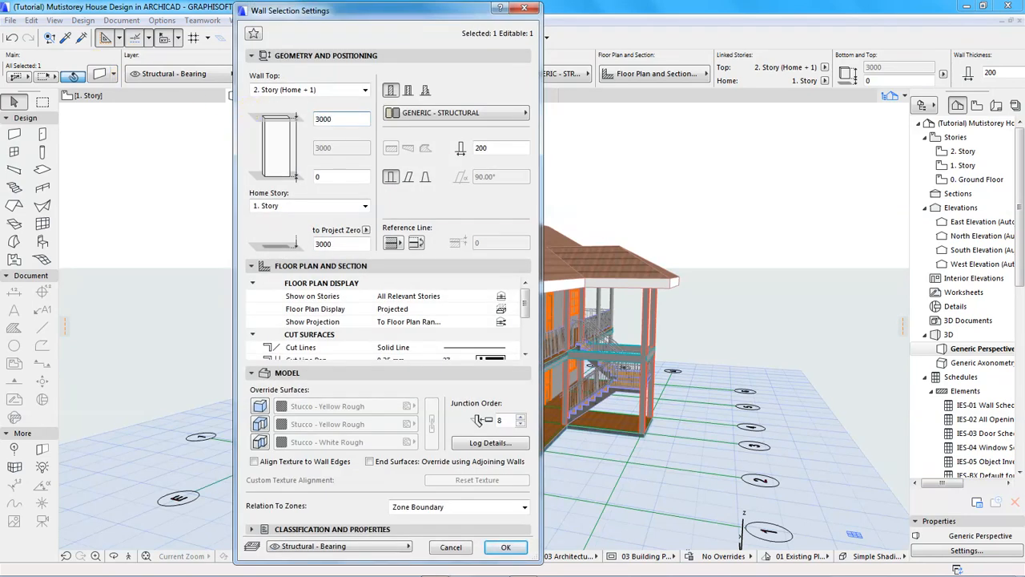
pyautogui.click(497, 551)
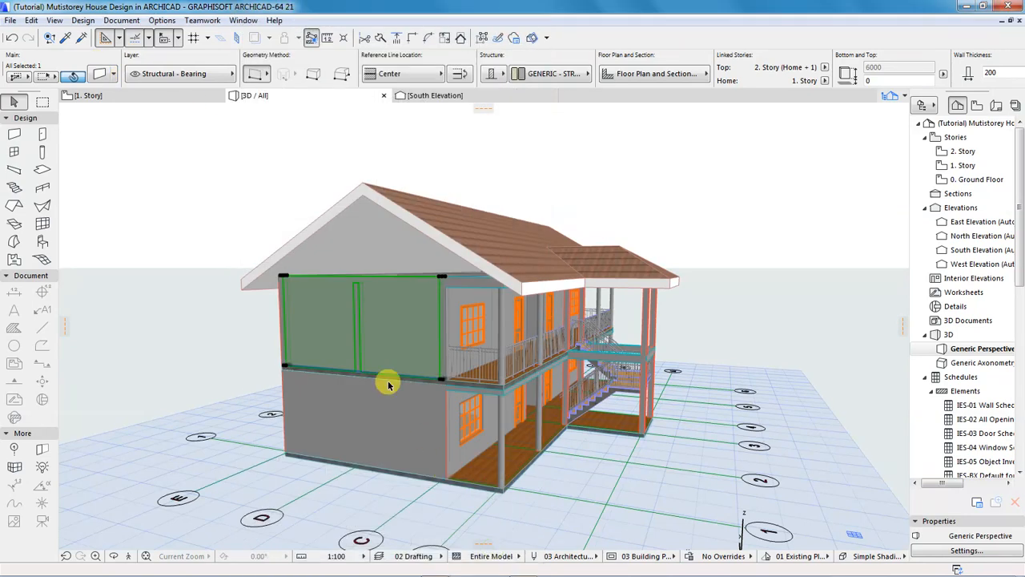
# Trim the gable wall to the roof, then switch to the 1. Story plan.
pyautogui.keyDown('shift'); pyautogui.click(476, 259); pyautogui.keyUp('shift')
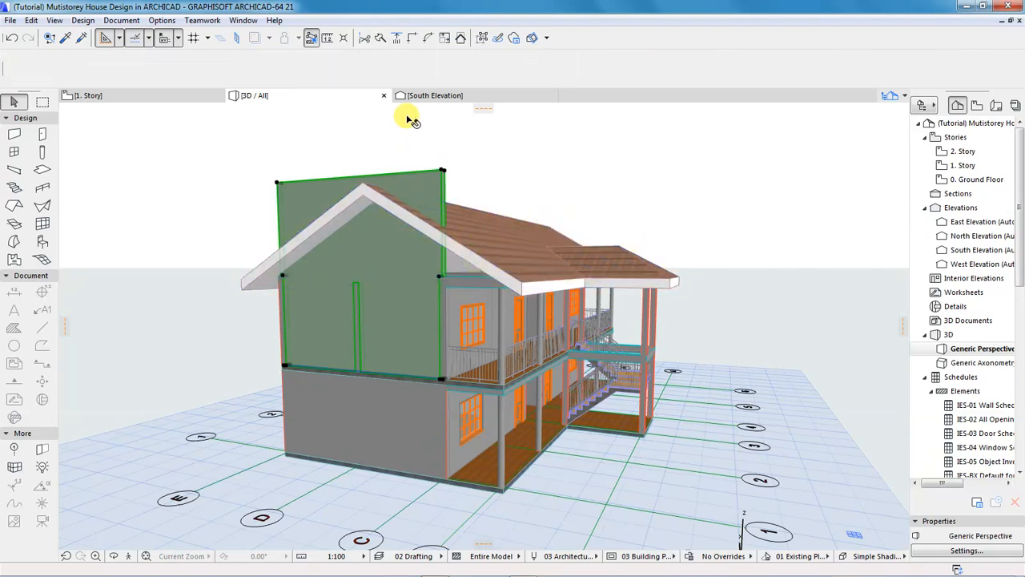
pyautogui.click(462, 39)
pyautogui.click(611, 249)
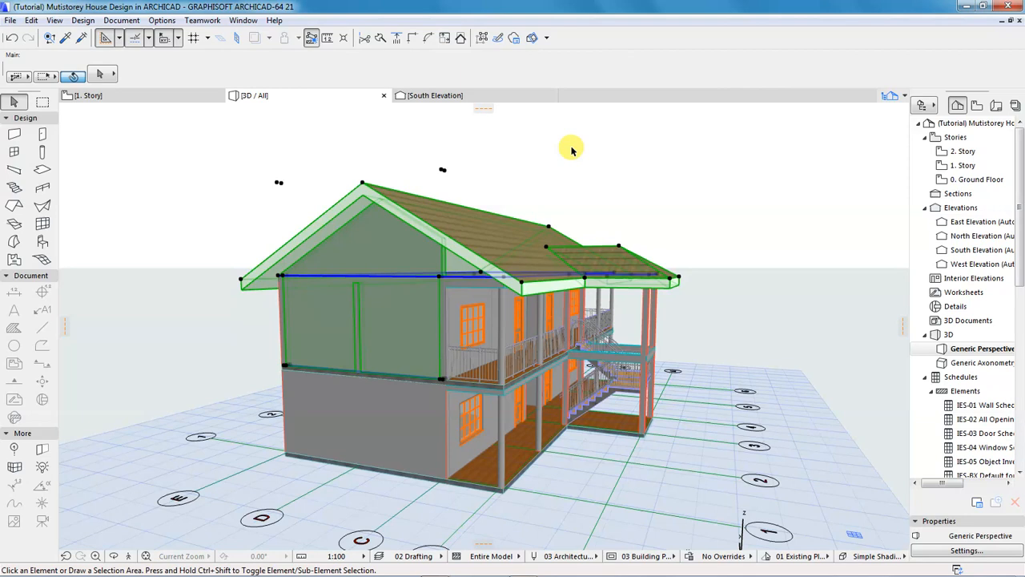
pyautogui.press('Escape')
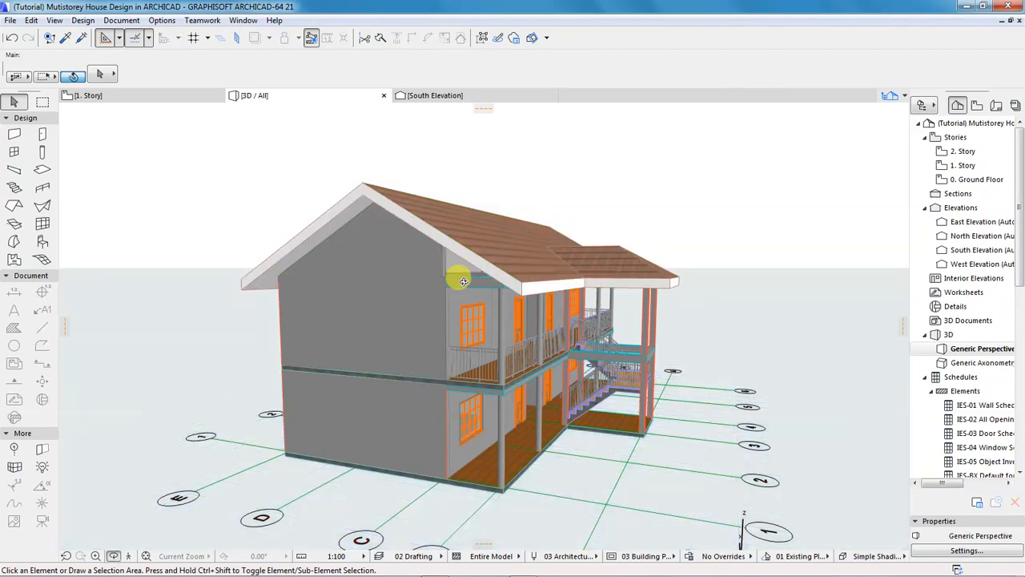
pyautogui.moveTo(434, 297)
pyautogui.keyDown('shift'); pyautogui.mouseDown(button='middle')
pyautogui.moveTo(526, 308)
pyautogui.moveTo(513, 288)
pyautogui.moveTo(523, 284)
pyautogui.moveTo(396, 286)
pyautogui.moveTo(510, 304)
pyautogui.moveTo(434, 293)
pyautogui.mouseUp(button='middle'); pyautogui.keyUp('shift')
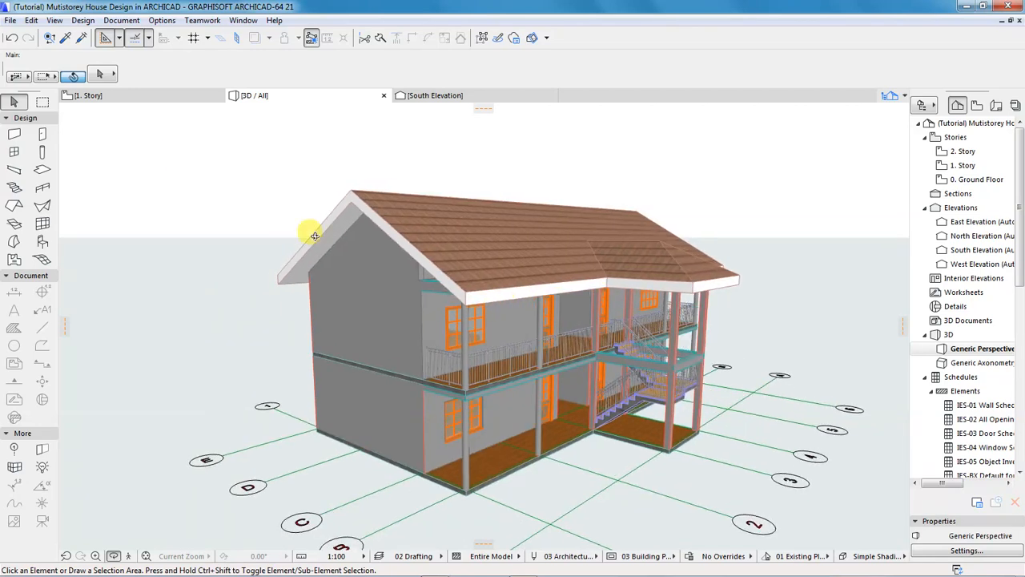
pyautogui.click(140, 98)
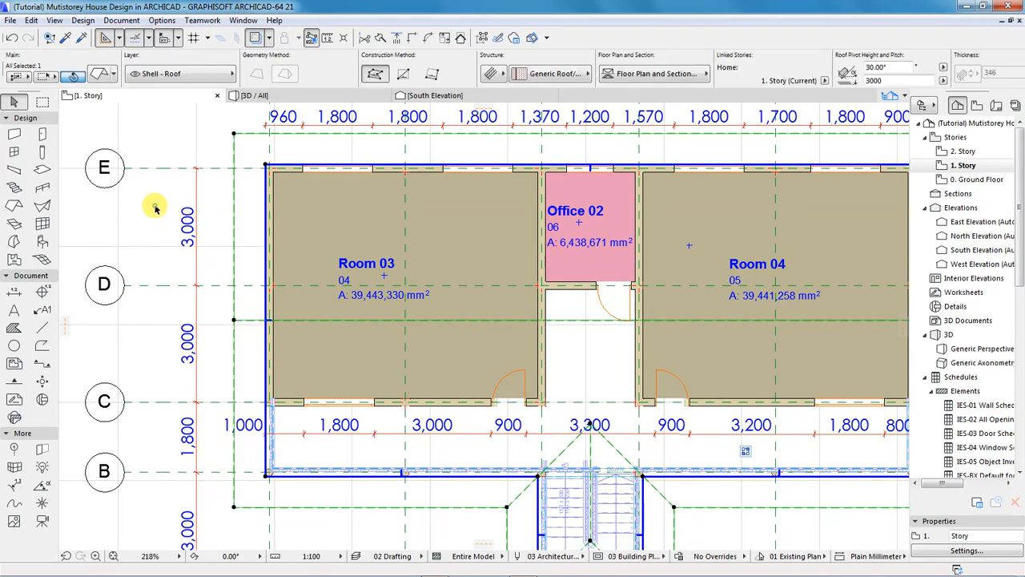
# Draw an 1800-long wall closing the left end of the 1. Story balcony.
pyautogui.click(155, 208)
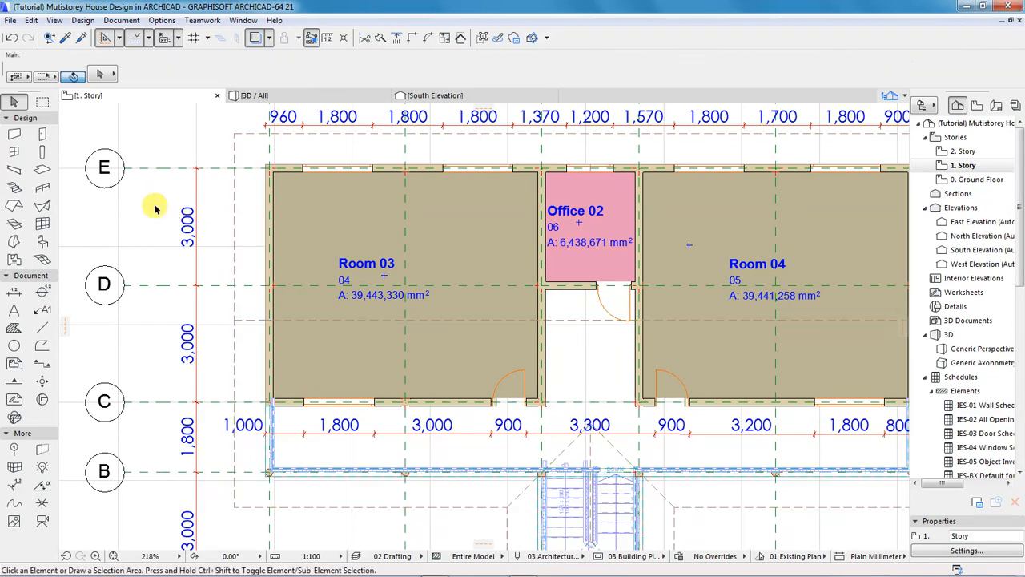
pyautogui.click(14, 138)
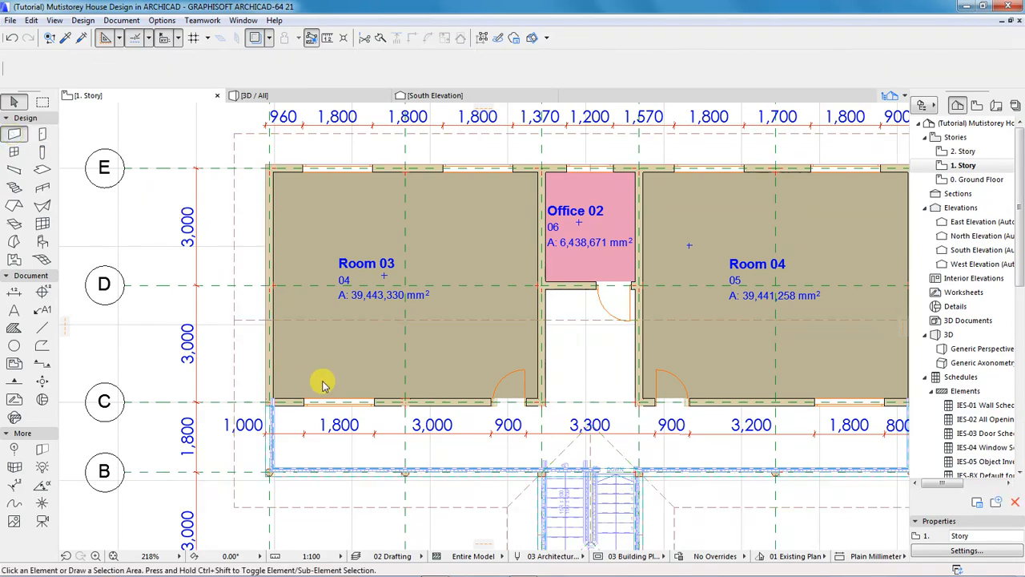
pyautogui.scroll(3, 267, 477)
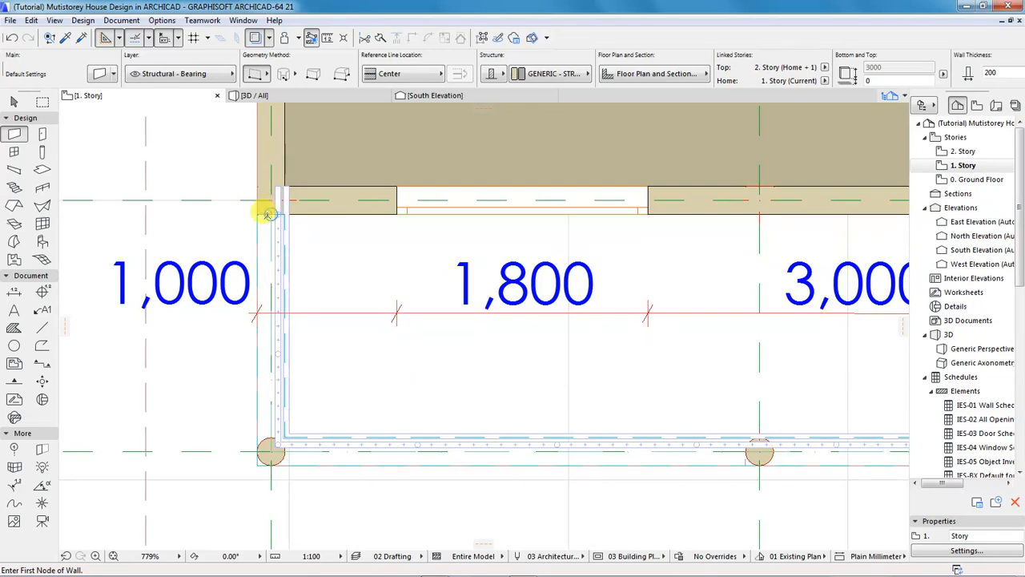
pyautogui.click(272, 233)
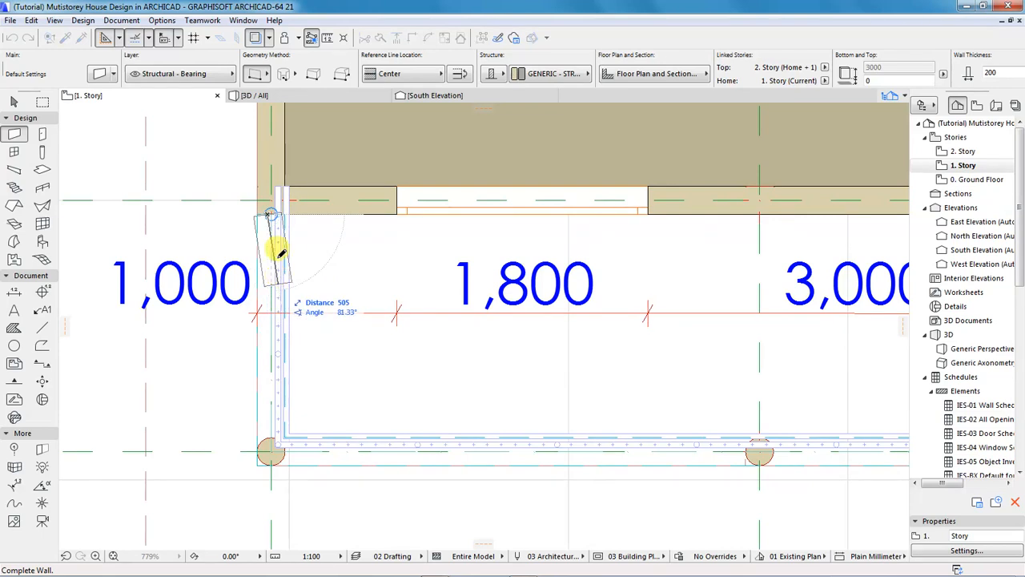
pyautogui.scroll(3, 259, 206)
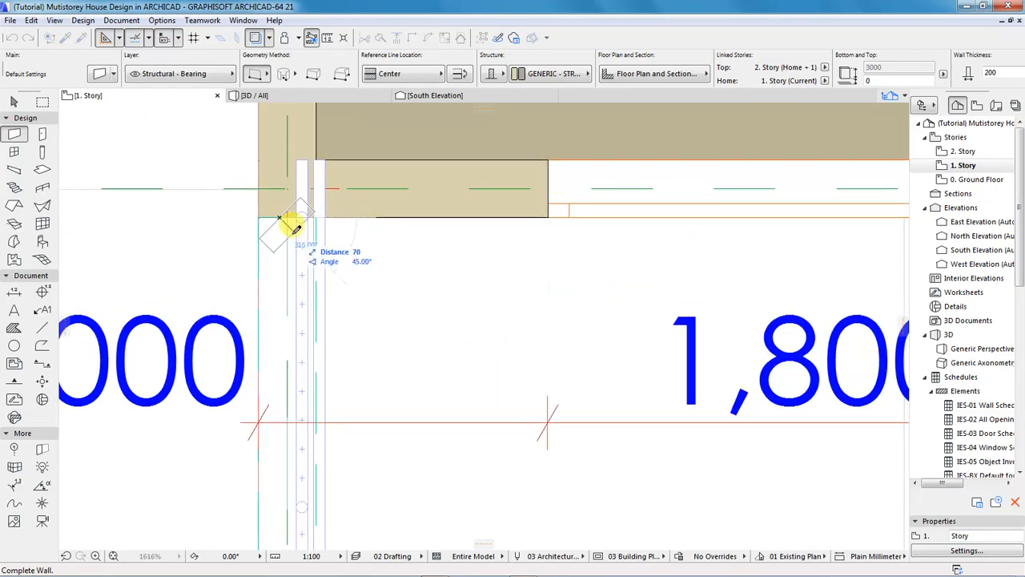
pyautogui.click(296, 230)
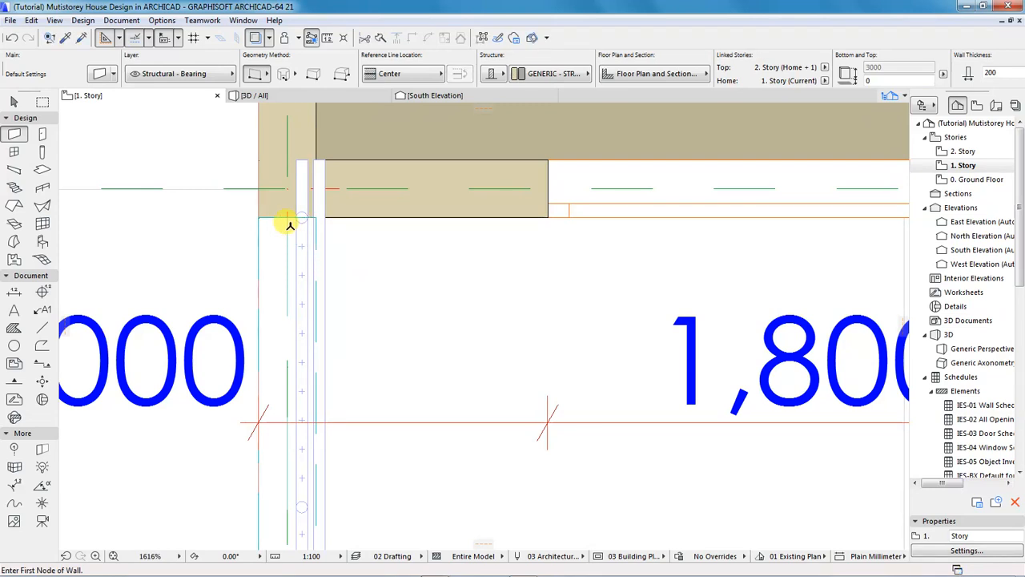
pyautogui.click(286, 217)
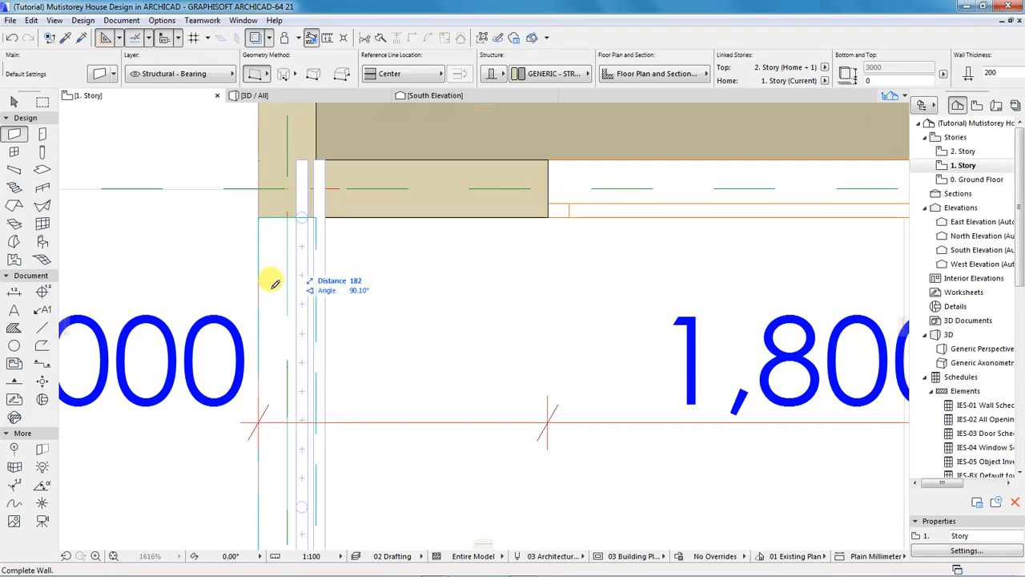
pyautogui.scroll(-4, 286, 255)
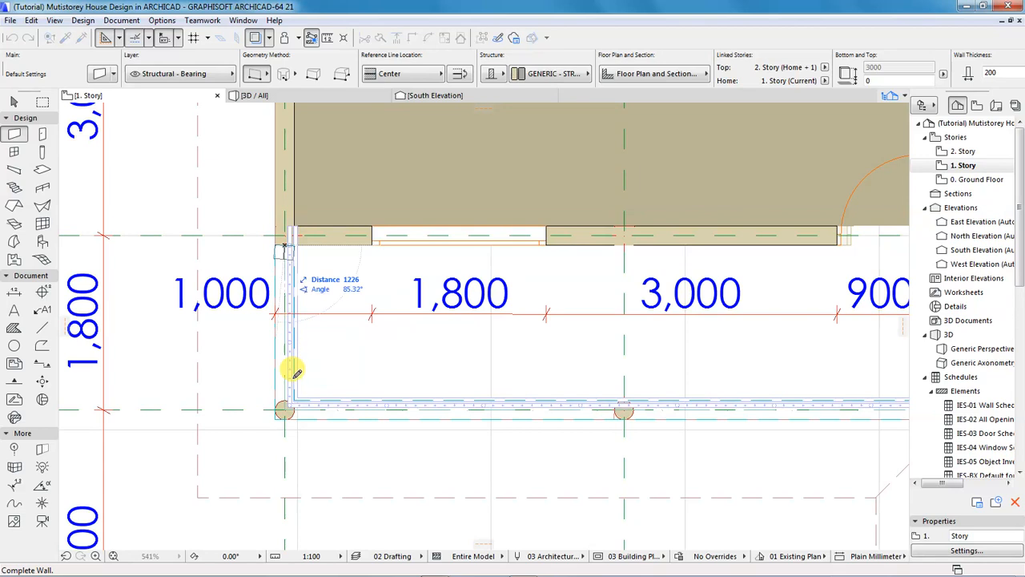
pyautogui.scroll(4, 285, 410)
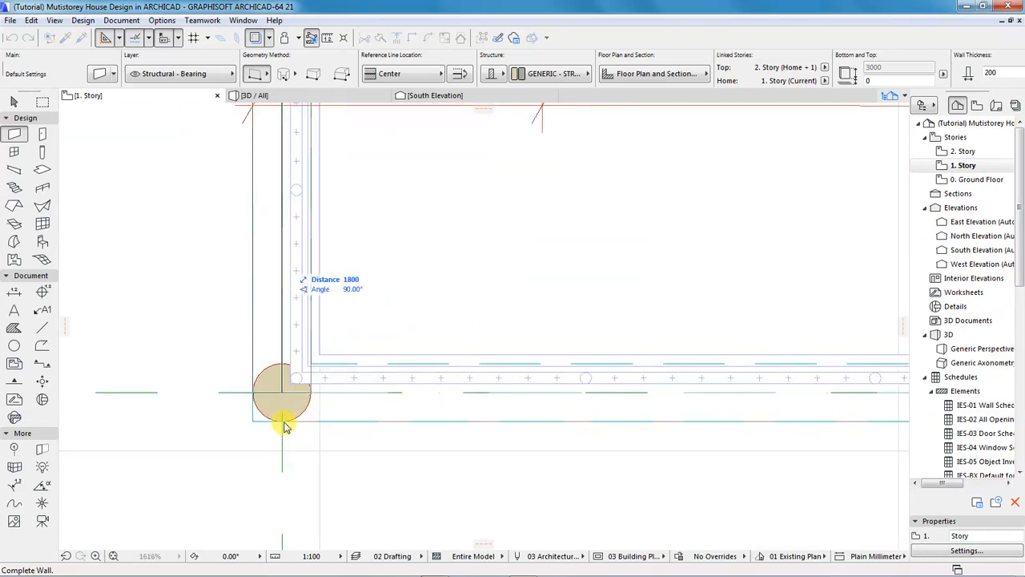
pyautogui.click(283, 420)
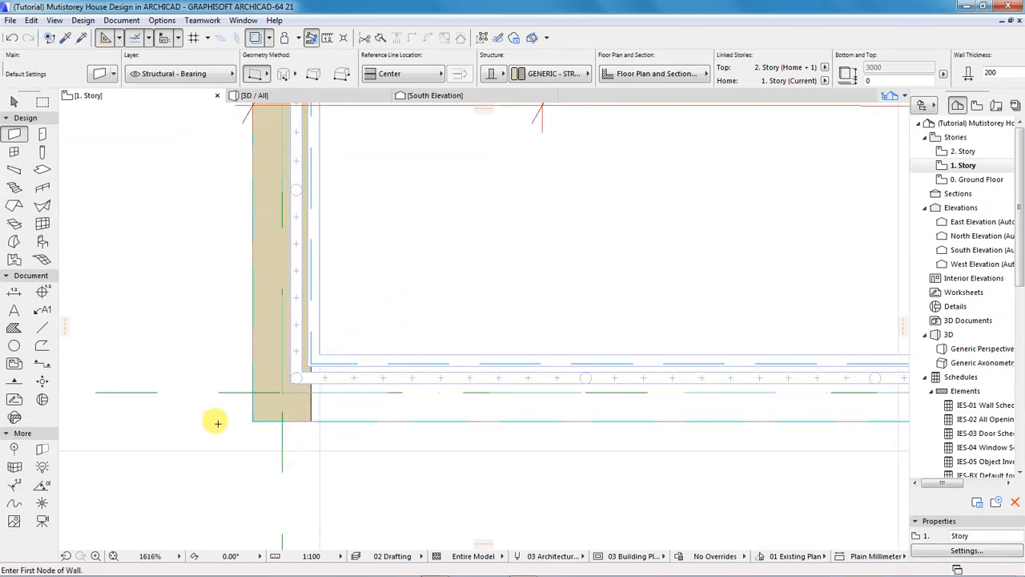
# Draw the matching 1800-long wall on the balcony's right end, then return to 3D.
pyautogui.scroll(-8, 217, 422)
pyautogui.scroll(1, 201, 418)
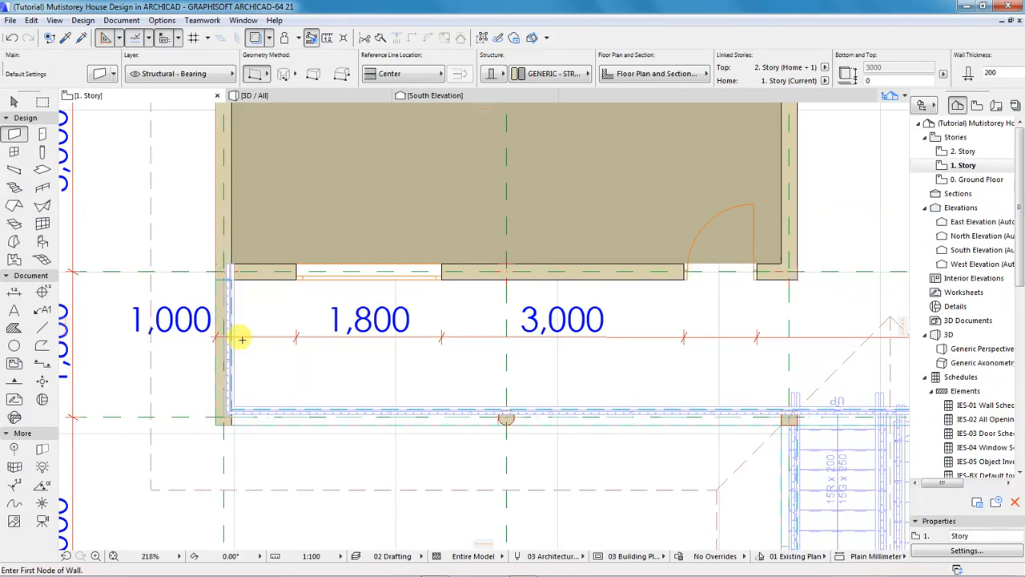
pyautogui.scroll(-3, 241, 339)
pyautogui.scroll(7, 794, 325)
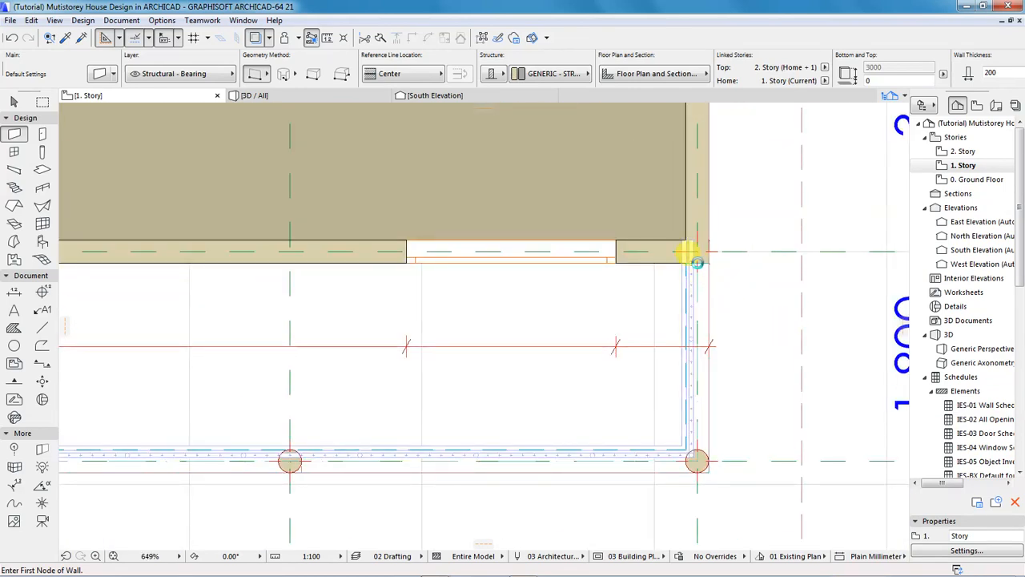
pyautogui.click(694, 256)
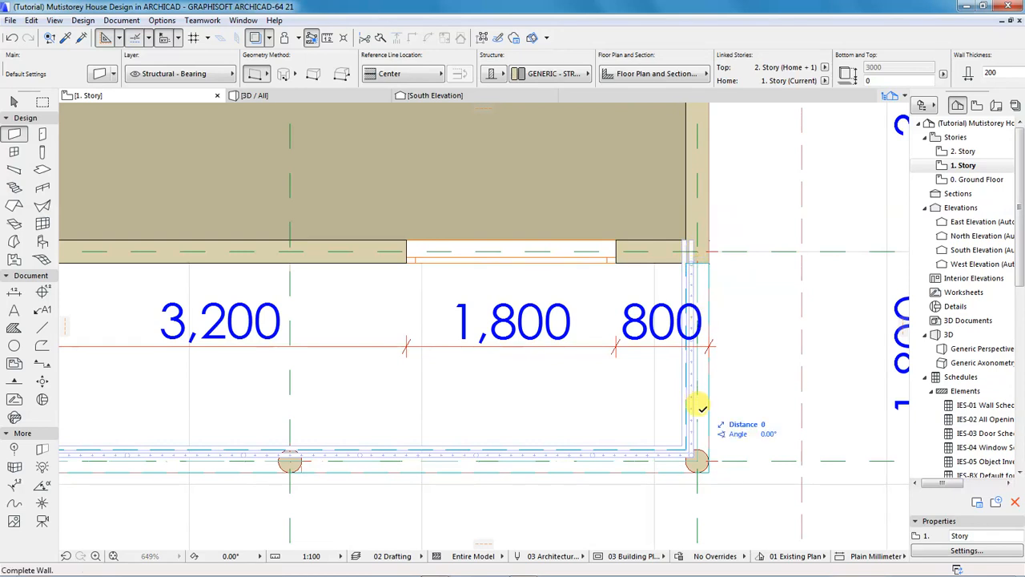
pyautogui.click(697, 465)
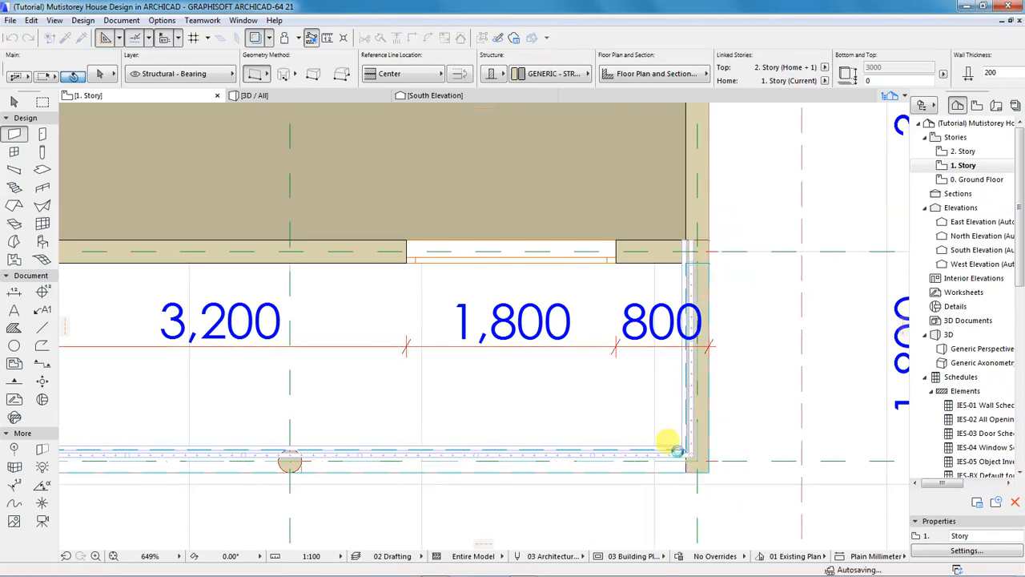
pyautogui.click(290, 95)
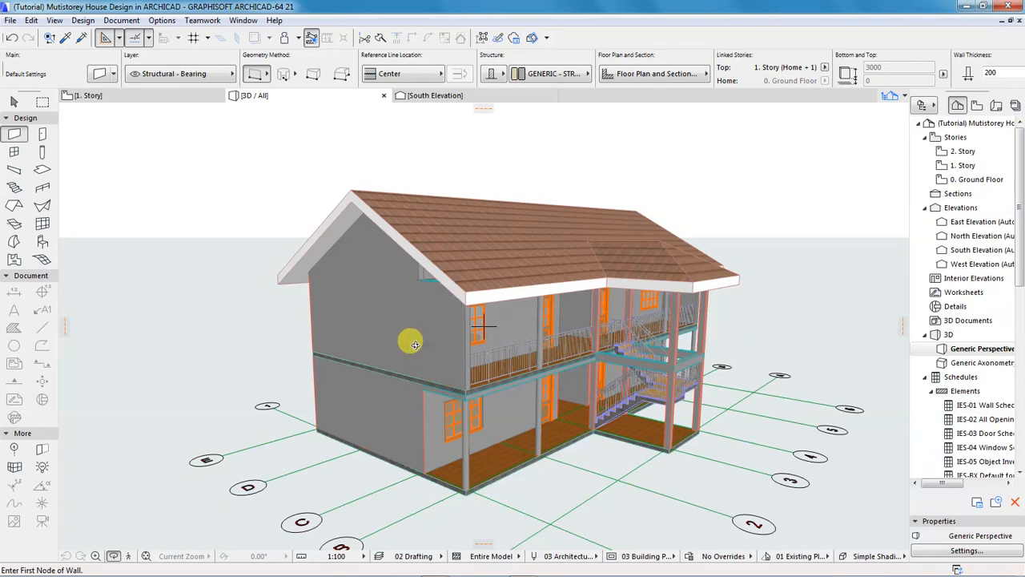
pyautogui.press('Escape')
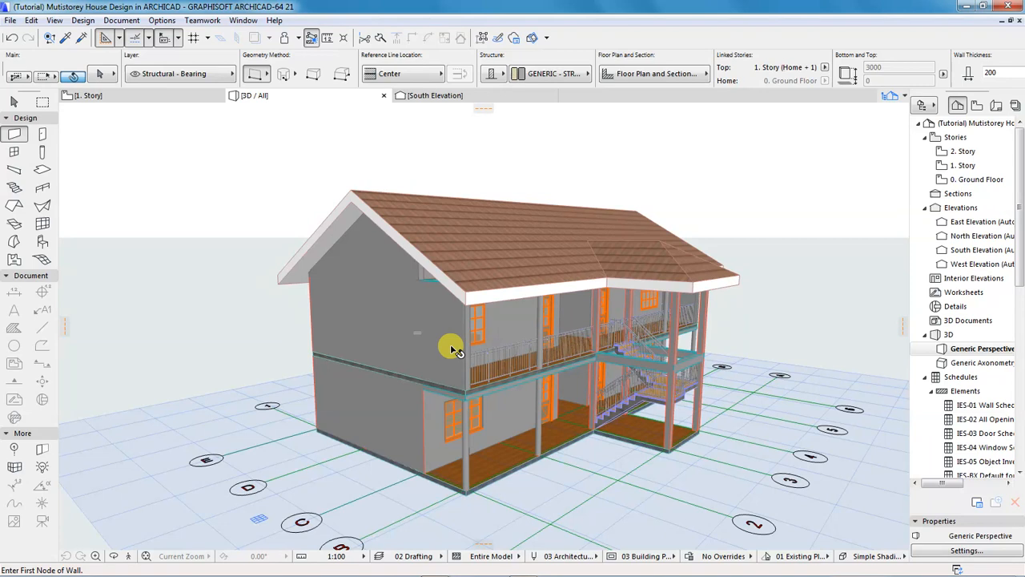
pyautogui.click(510, 349)
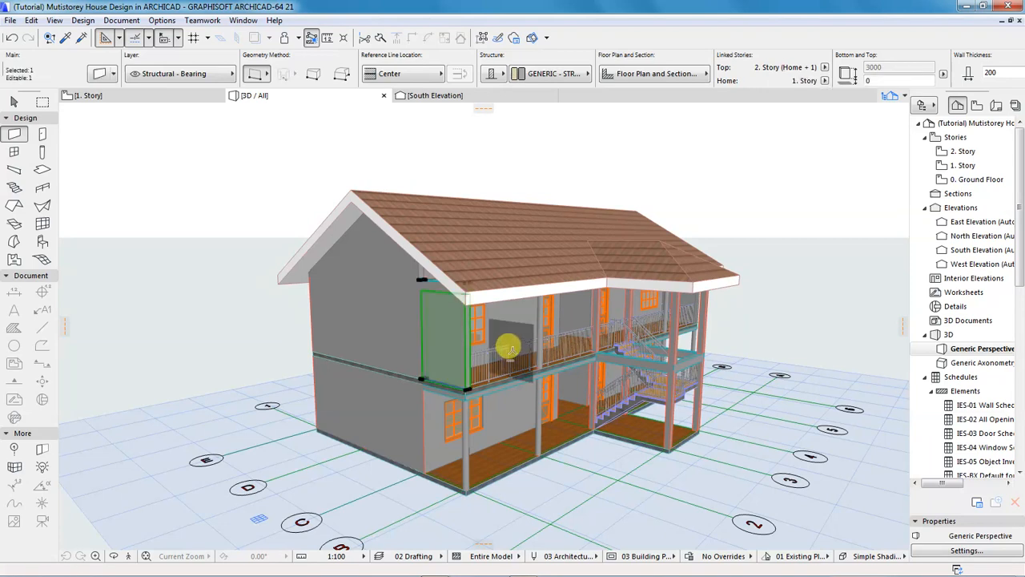
pyautogui.keyDown('shift'); pyautogui.moveTo(513, 350); pyautogui.dragTo(296, 313, button='middle'); pyautogui.keyUp('shift')
pyautogui.scroll(-5, 297, 313)
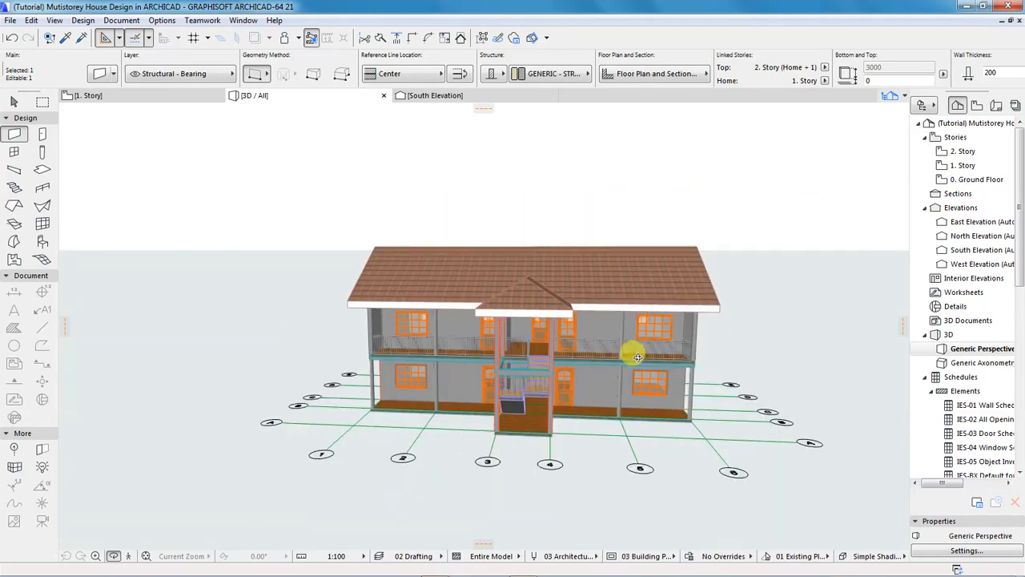
pyautogui.keyDown('shift'); pyautogui.moveTo(469, 350); pyautogui.dragTo(662, 350, button='middle'); pyautogui.keyUp('shift')
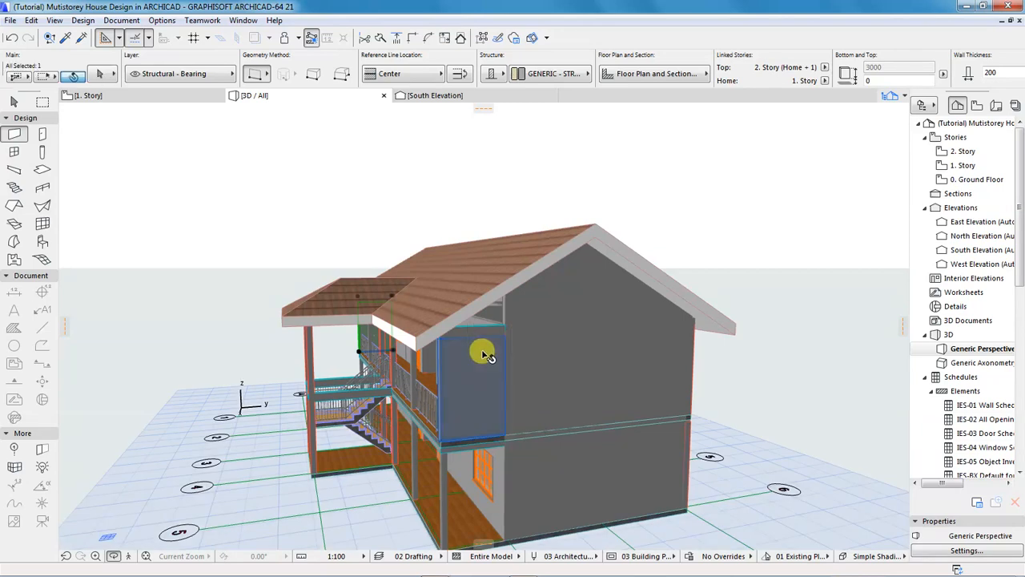
# Select both new balcony end walls and set their top offset to 1200.
pyautogui.keyDown('shift'); pyautogui.click(483, 353); pyautogui.keyUp('shift')
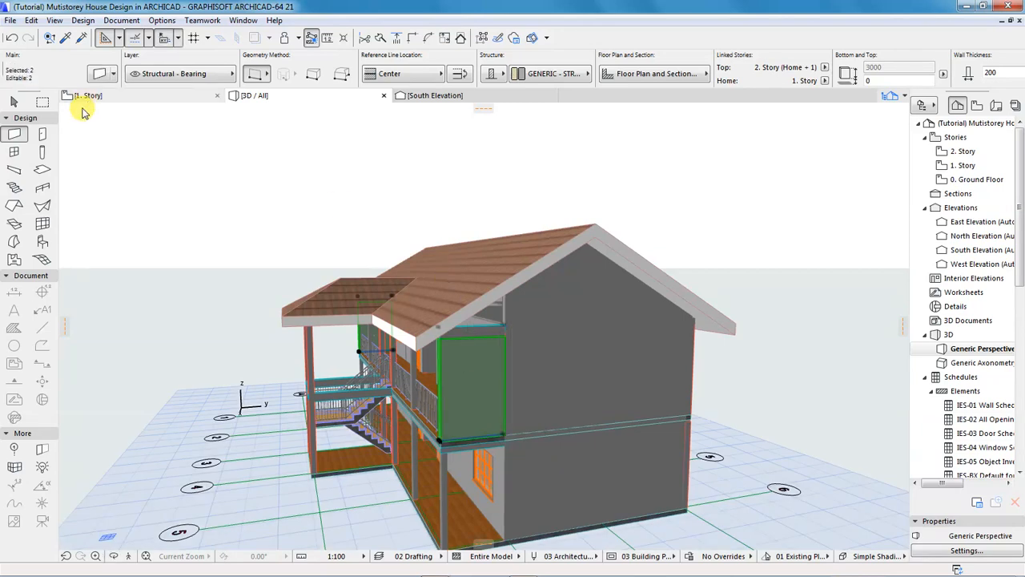
pyautogui.click(97, 77)
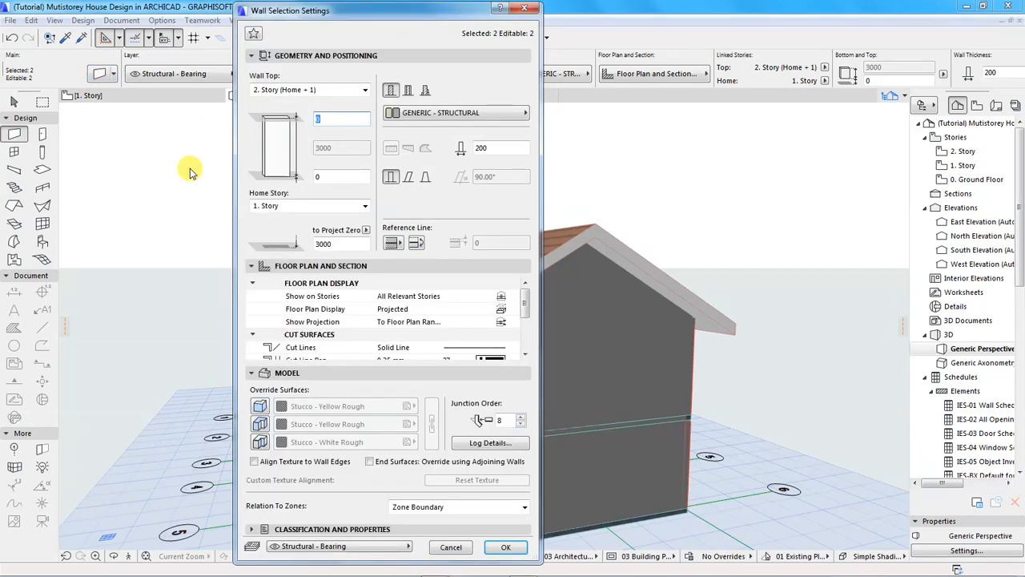
pyautogui.click(322, 176)
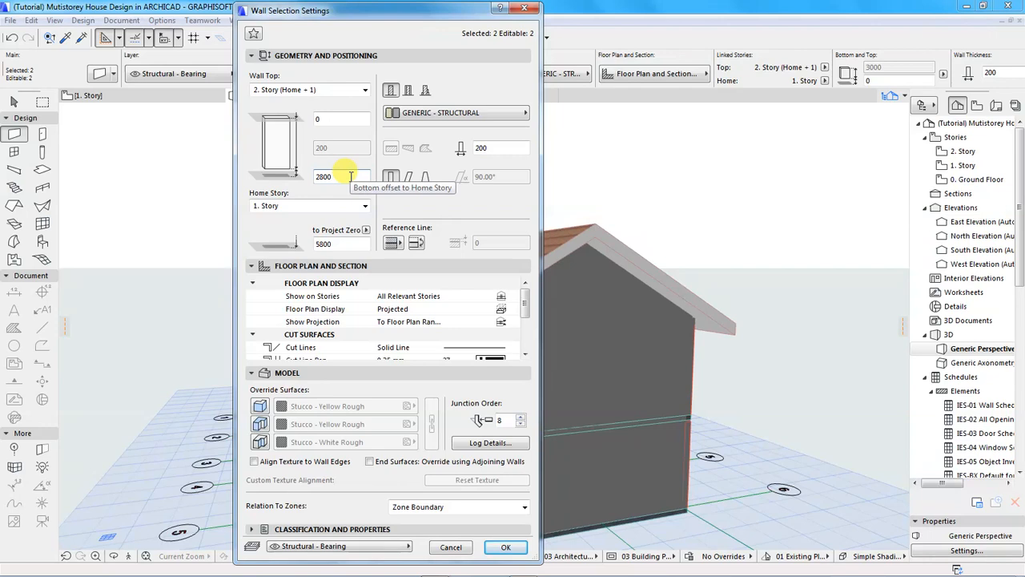
pyautogui.hotkey('shift', 'Tab')
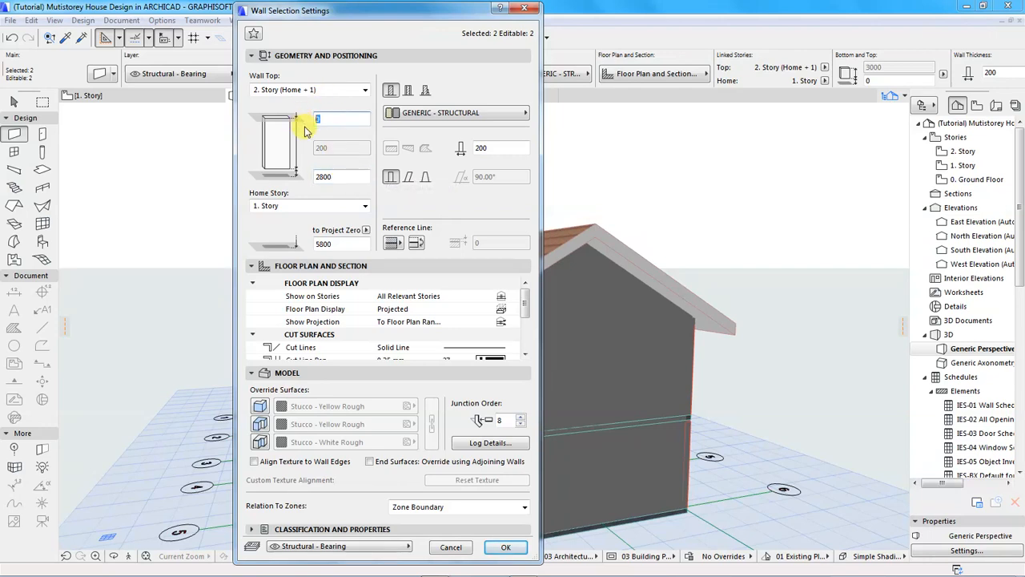
pyautogui.write('1200')
pyautogui.press('Return')
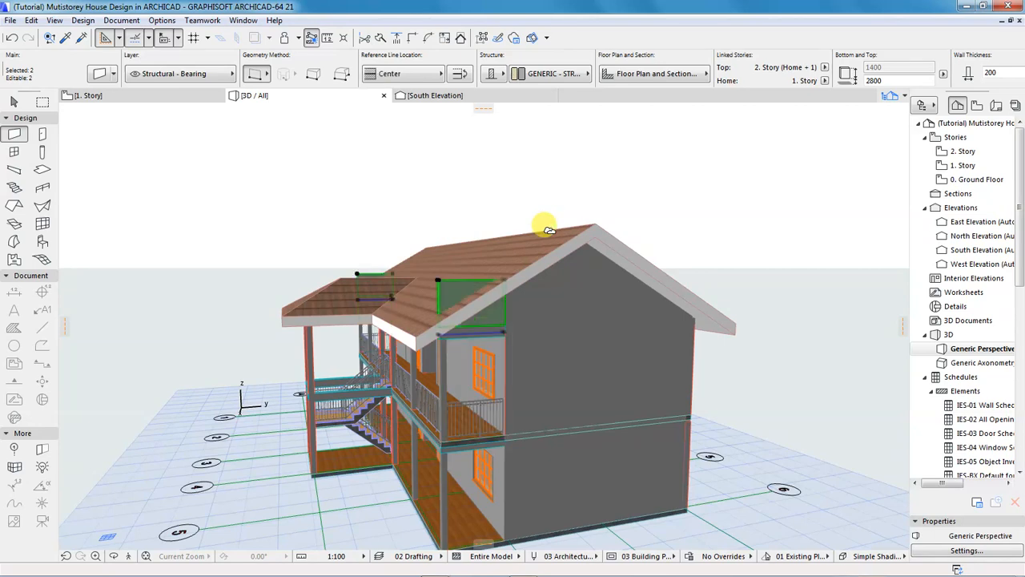
# Clear the wall selection and try marking an area around the roof and gable wall.
pyautogui.press('shift')
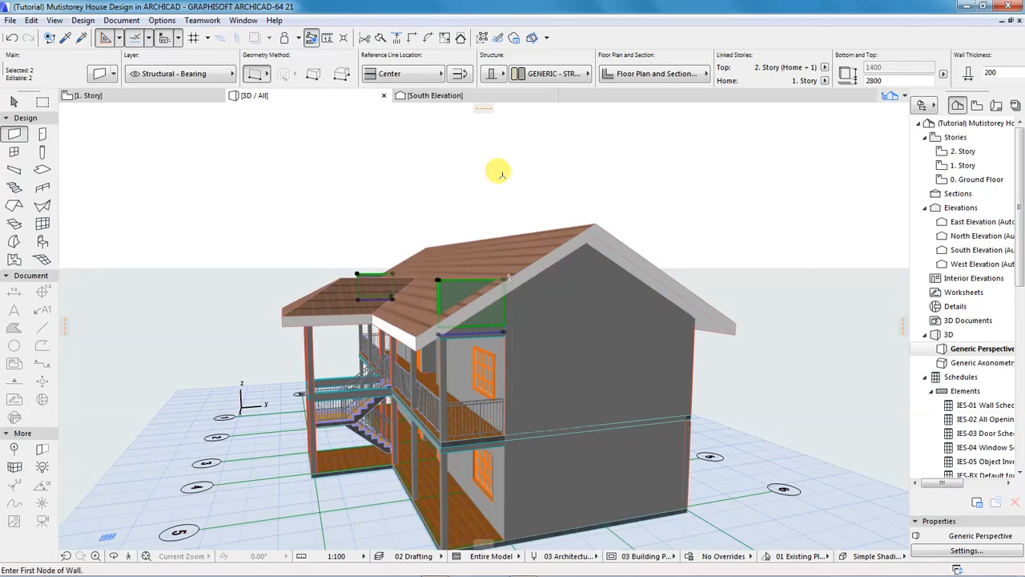
pyautogui.press('Escape')
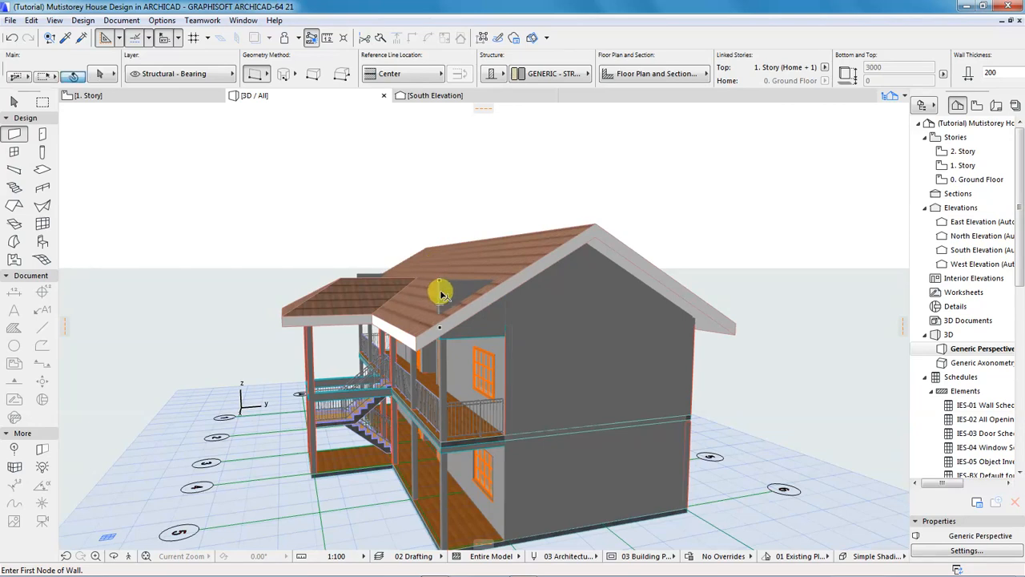
pyautogui.click(437, 278)
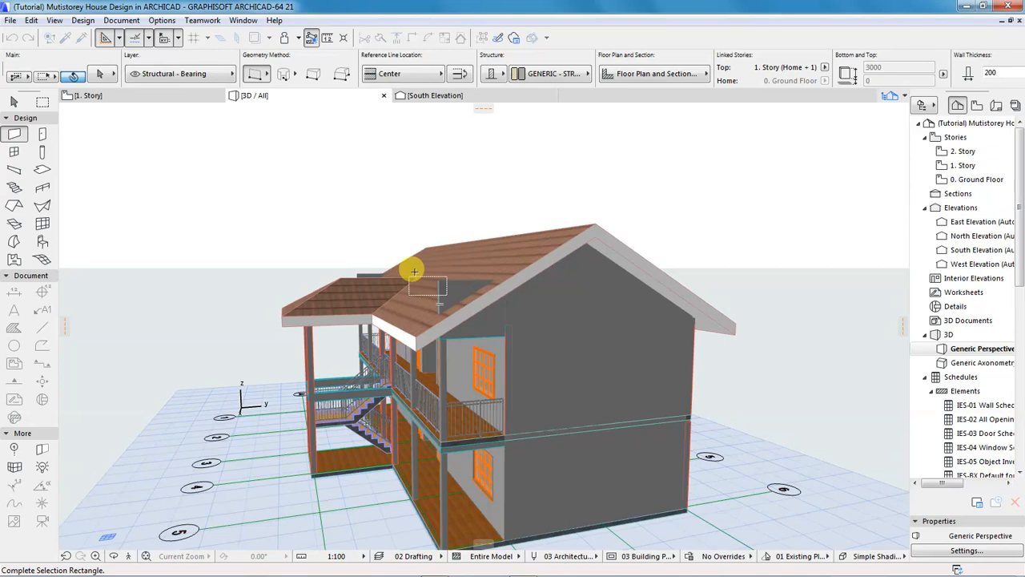
pyautogui.click(497, 201)
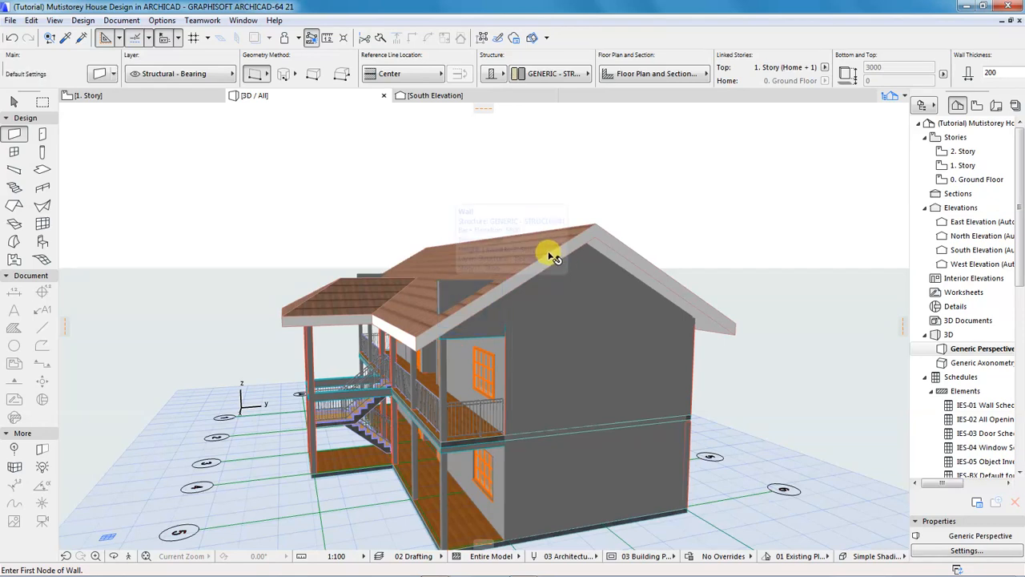
pyautogui.keyDown('shift'); pyautogui.click(443, 287); pyautogui.keyUp('shift')
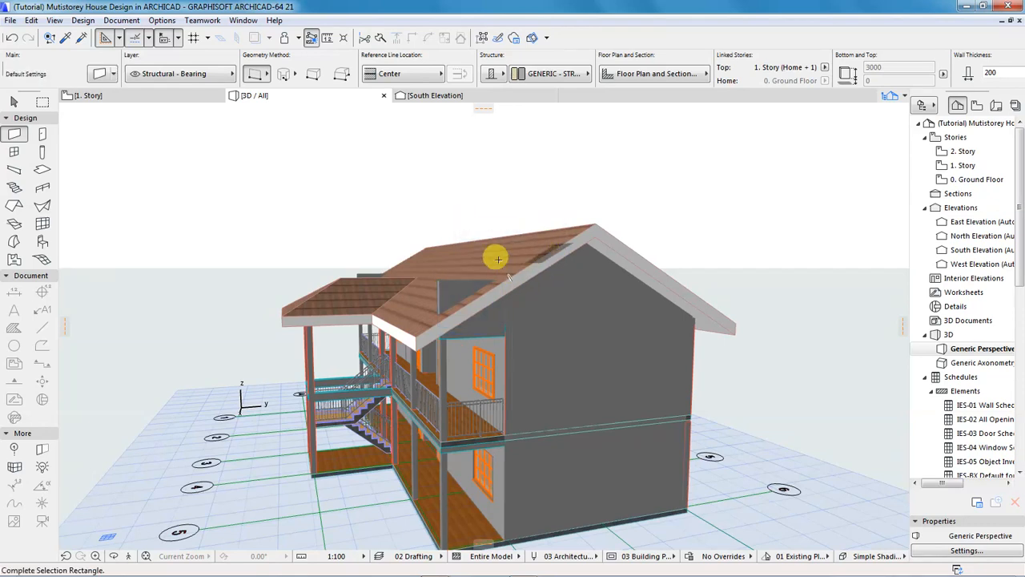
pyautogui.press('o')
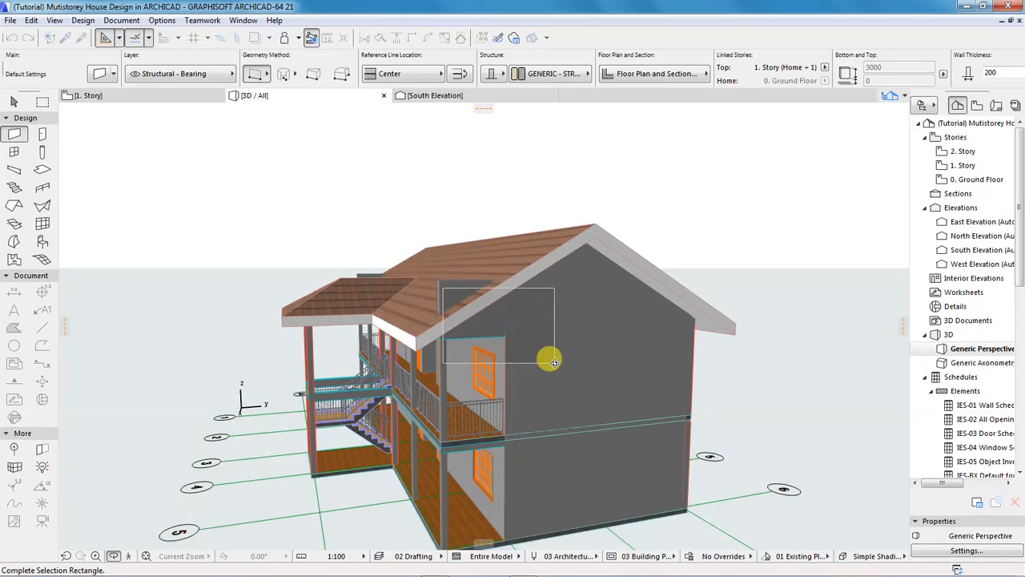
pyautogui.press('Escape')
pyautogui.press('Escape')
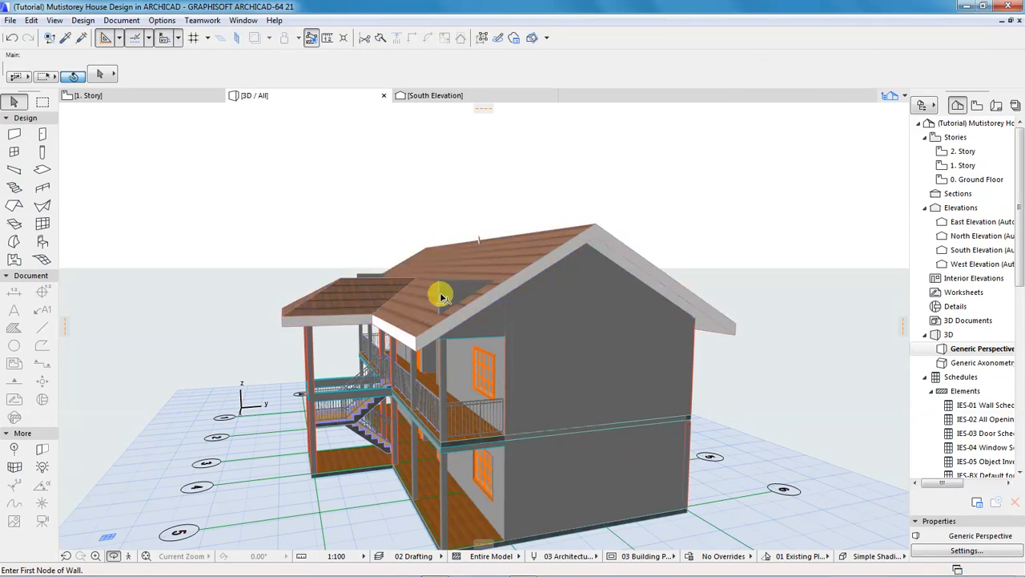
# Trim the porch-side gable wall to the selected roof, then deselect.
pyautogui.click(441, 284)
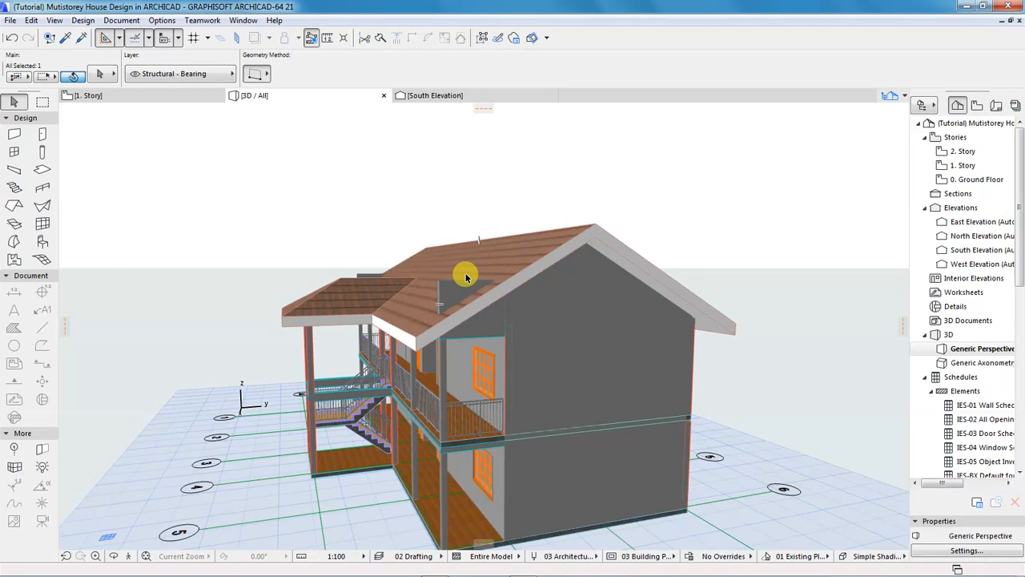
pyautogui.keyDown('shift'); pyautogui.click(527, 275); pyautogui.keyUp('shift')
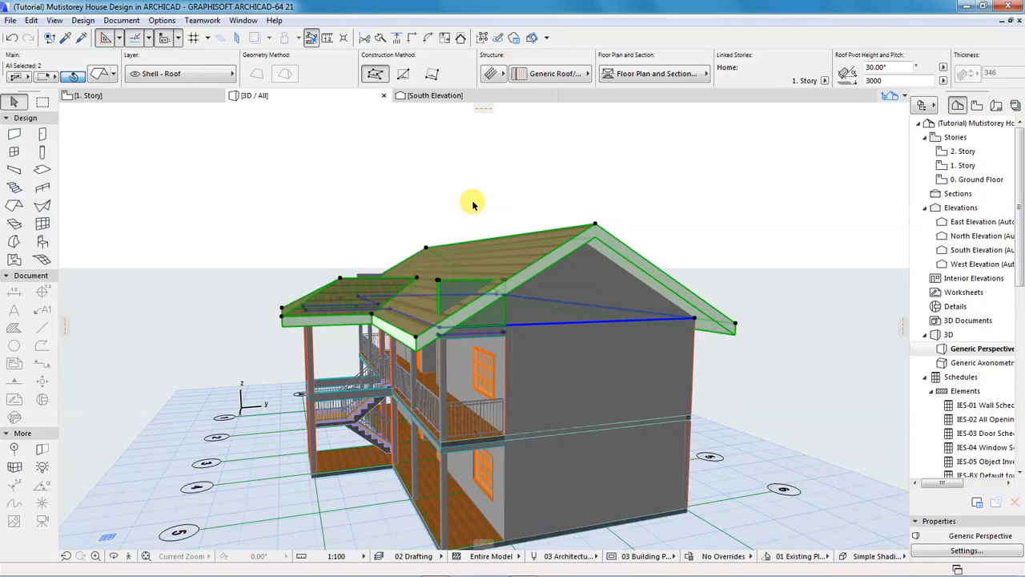
pyautogui.click(459, 39)
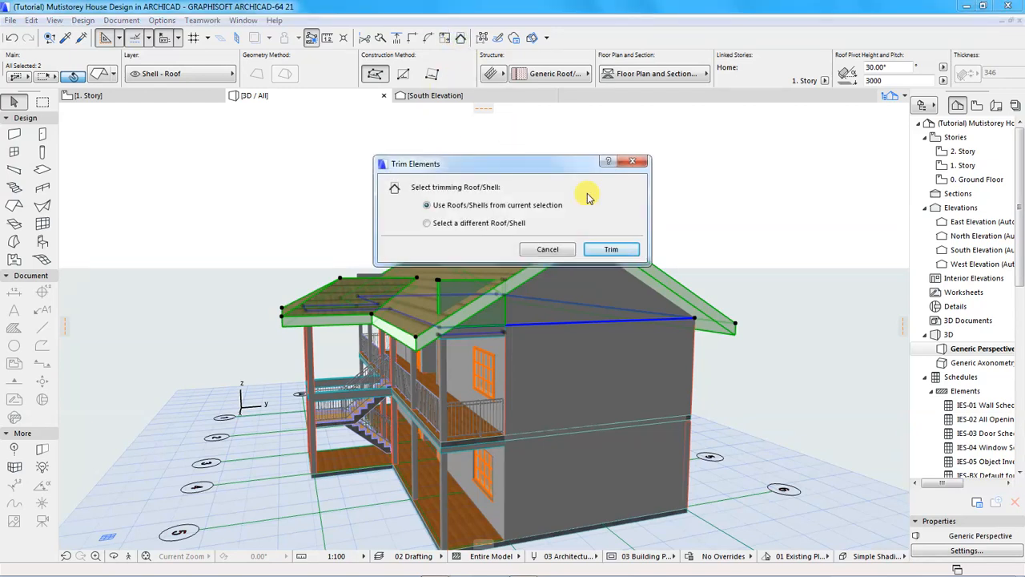
pyautogui.click(611, 250)
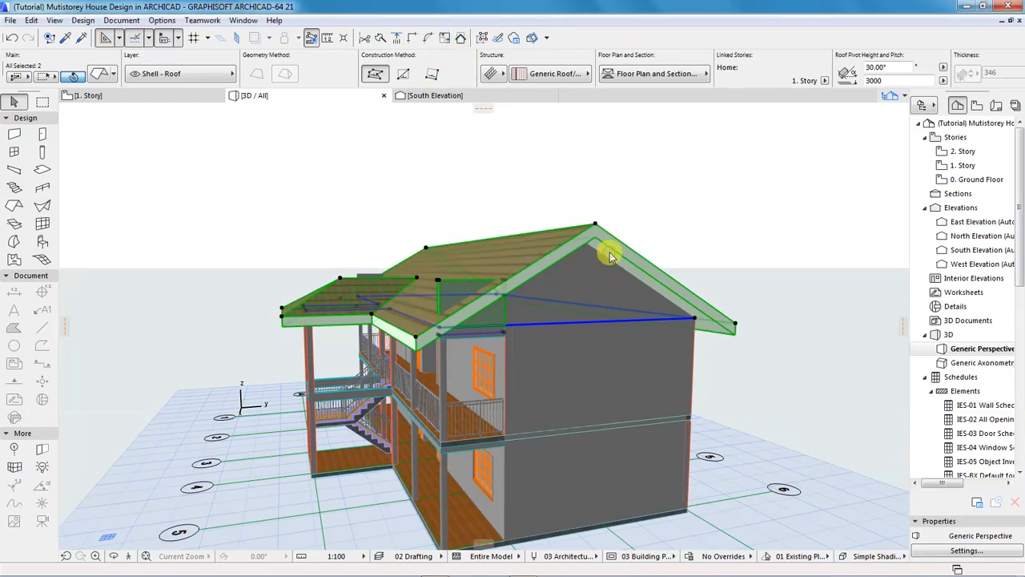
pyautogui.click(623, 185)
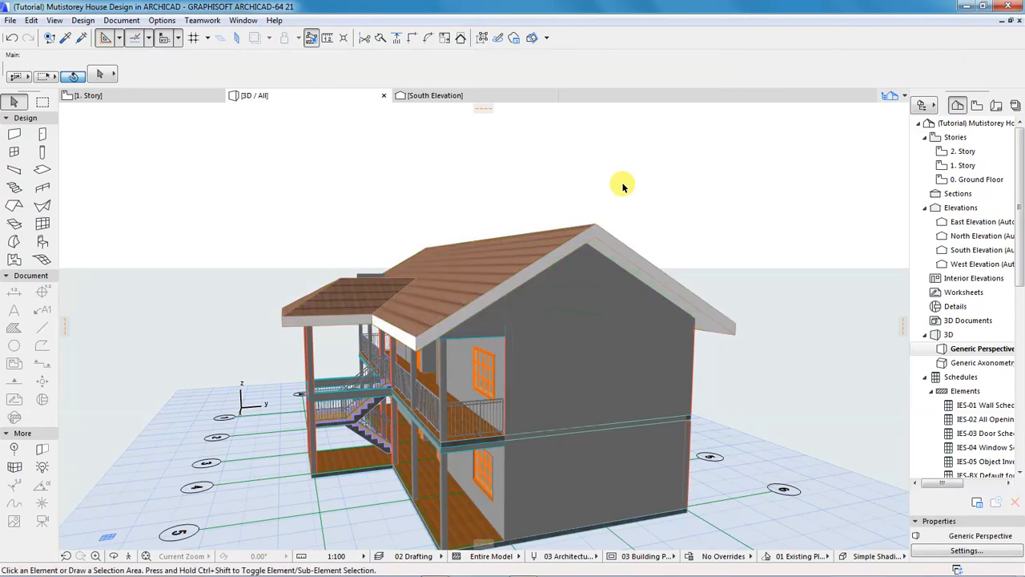
# Orbit to the opposite gable wall and trim it to the roof.
pyautogui.keyDown('shift'); pyautogui.moveTo(406, 352); pyautogui.dragTo(654, 316, button='middle'); pyautogui.keyUp('shift')
pyautogui.moveTo(124, 384); pyautogui.dragTo(122, 385)
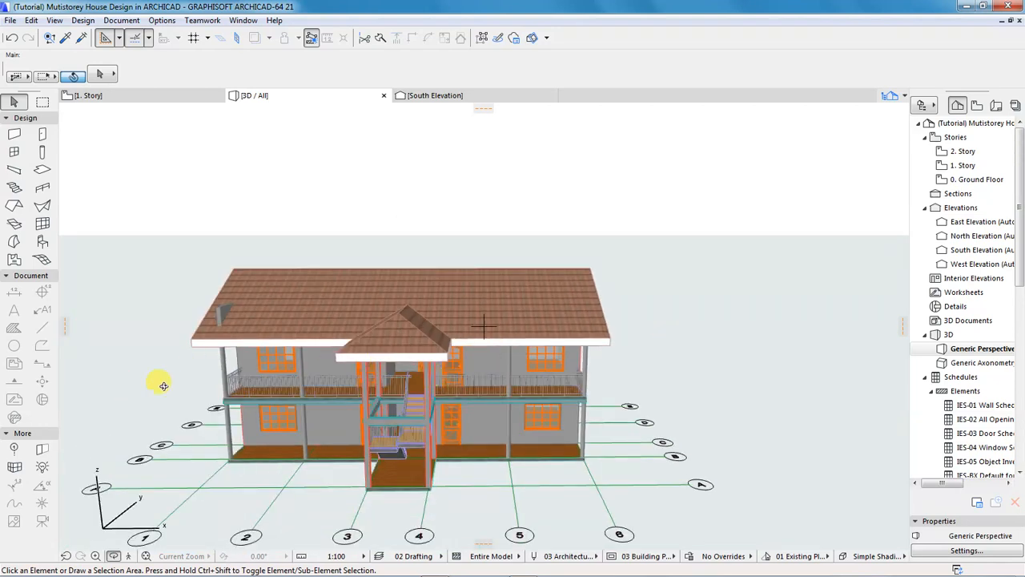
pyautogui.moveTo(186, 386); pyautogui.dragTo(328, 414)
pyautogui.scroll(5, 328, 414)
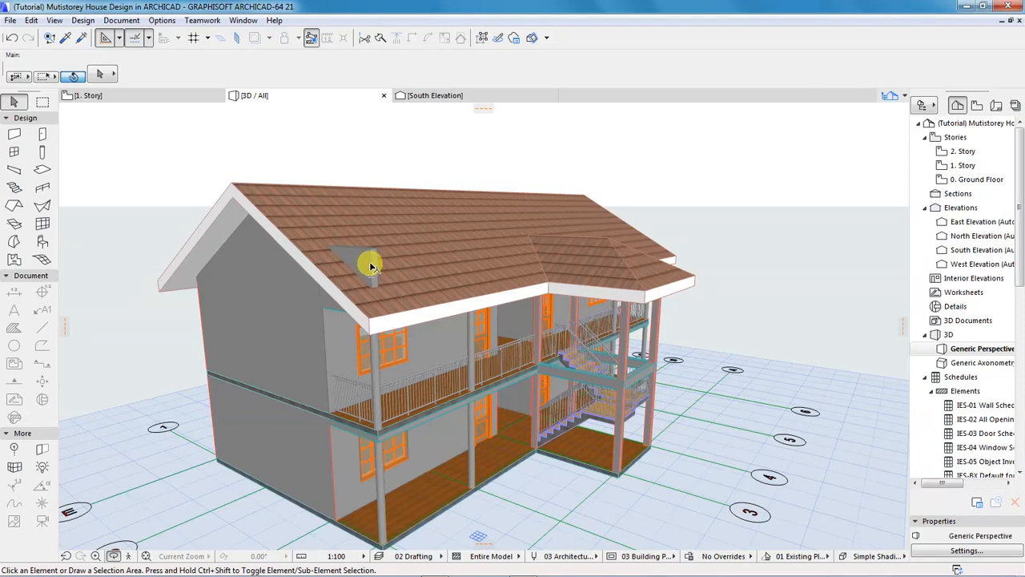
pyautogui.click(353, 300)
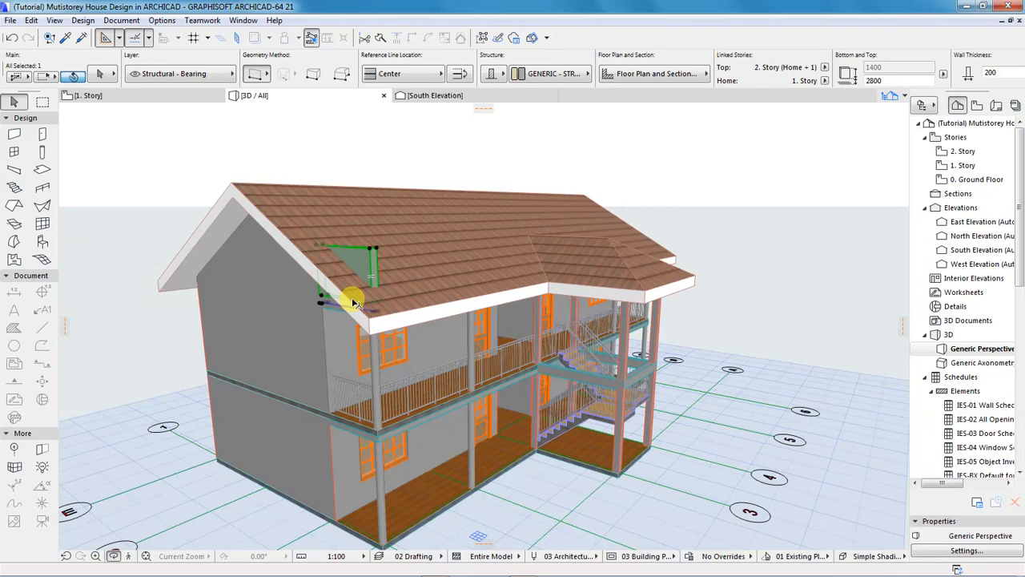
pyautogui.keyDown('shift'); pyautogui.click(282, 240); pyautogui.keyUp('shift')
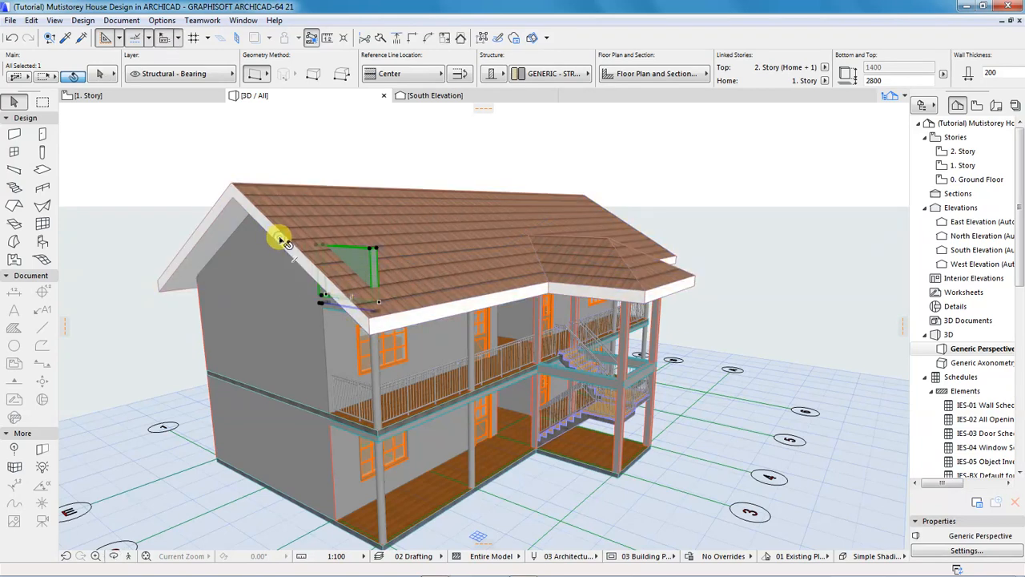
pyautogui.click(463, 41)
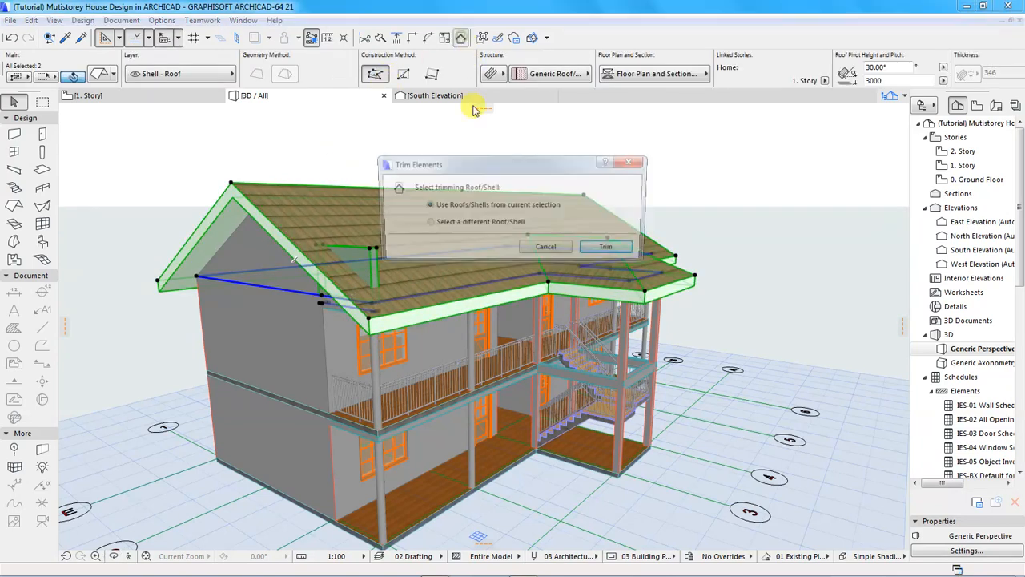
pyautogui.click(602, 249)
# Deselect everything and orbit back to a more front-facing view of the house.
pyautogui.click(464, 149)
pyautogui.scroll(-1, 461, 152)
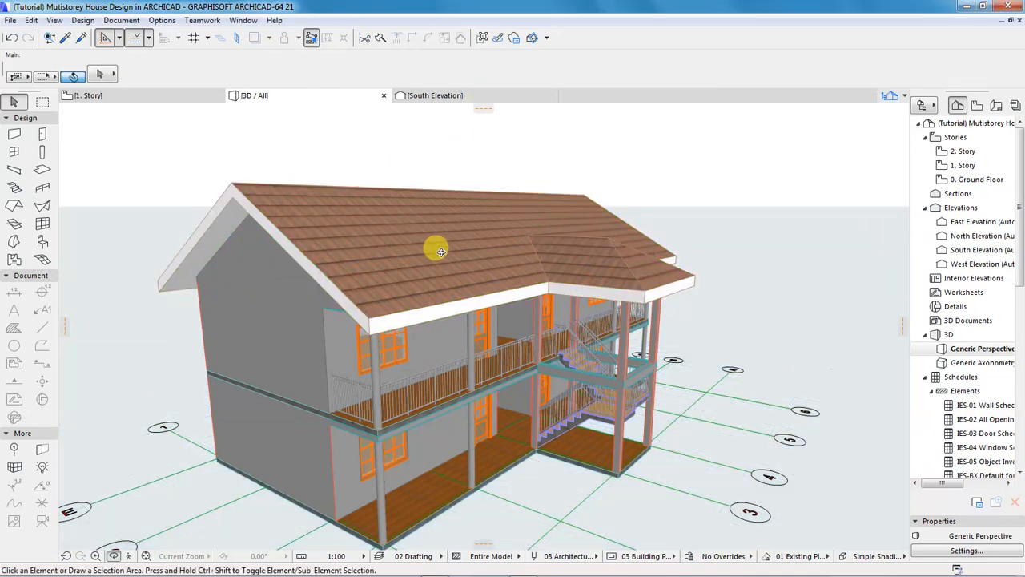
pyautogui.scroll(-1, 392, 322)
pyautogui.scroll(-1, 330, 336)
pyautogui.moveTo(331, 359); pyautogui.dragTo(282, 339)
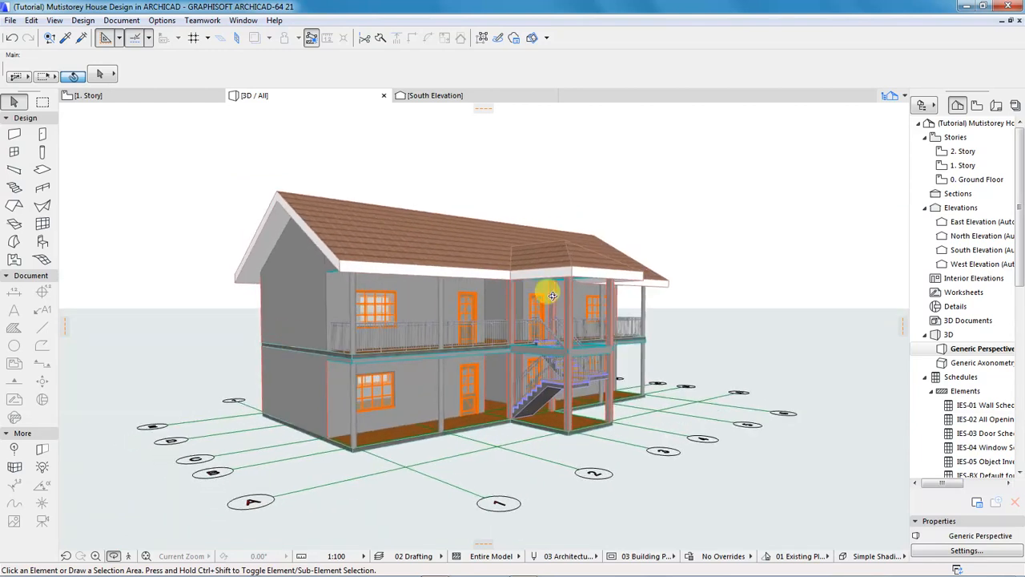
pyautogui.scroll(1, 443, 310)
pyautogui.scroll(1, 483, 325)
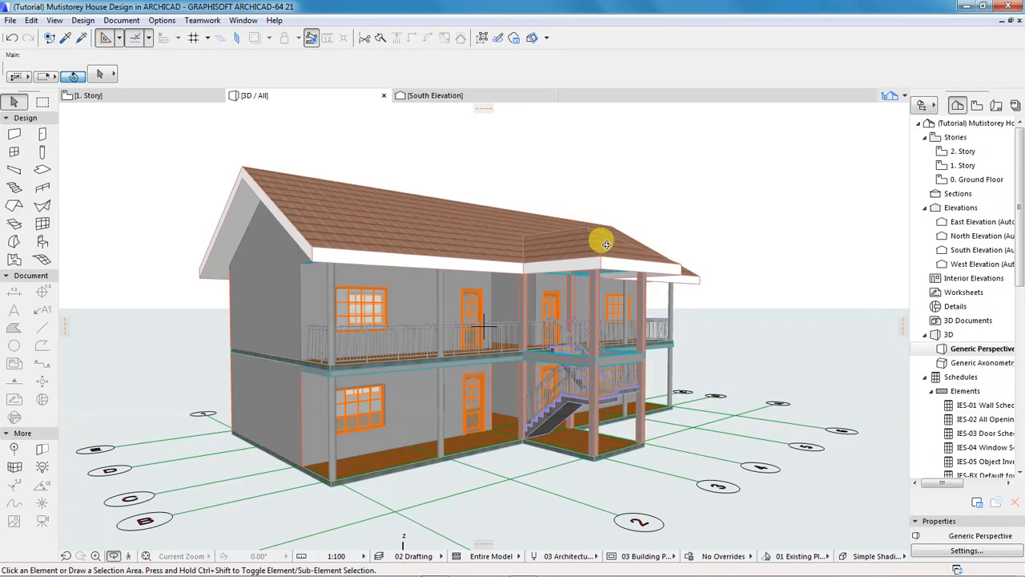
# Show the 1. Story floor plan zoomed in on the stair area.
pyautogui.click(121, 96)
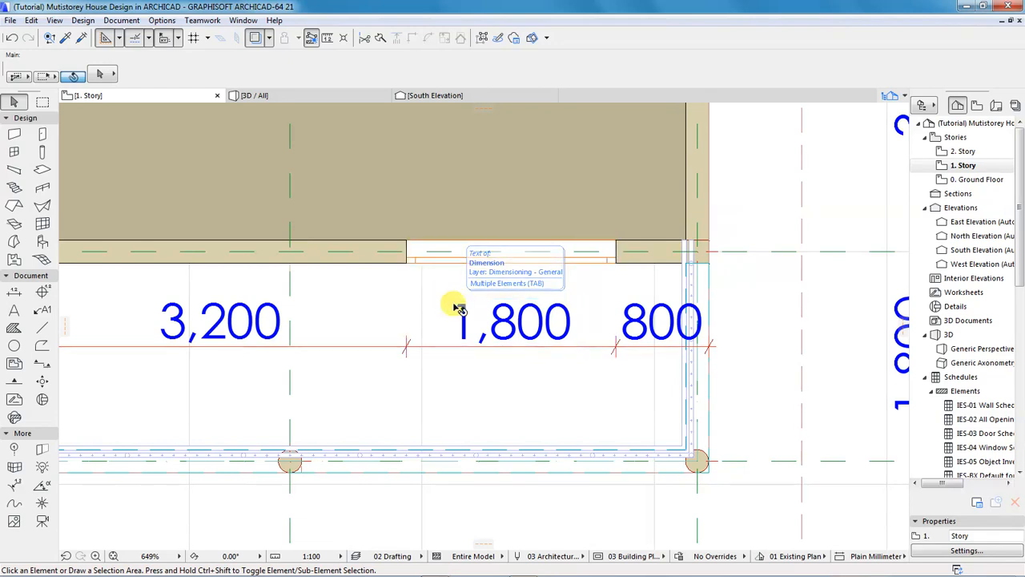
pyautogui.scroll(-6, 512, 364)
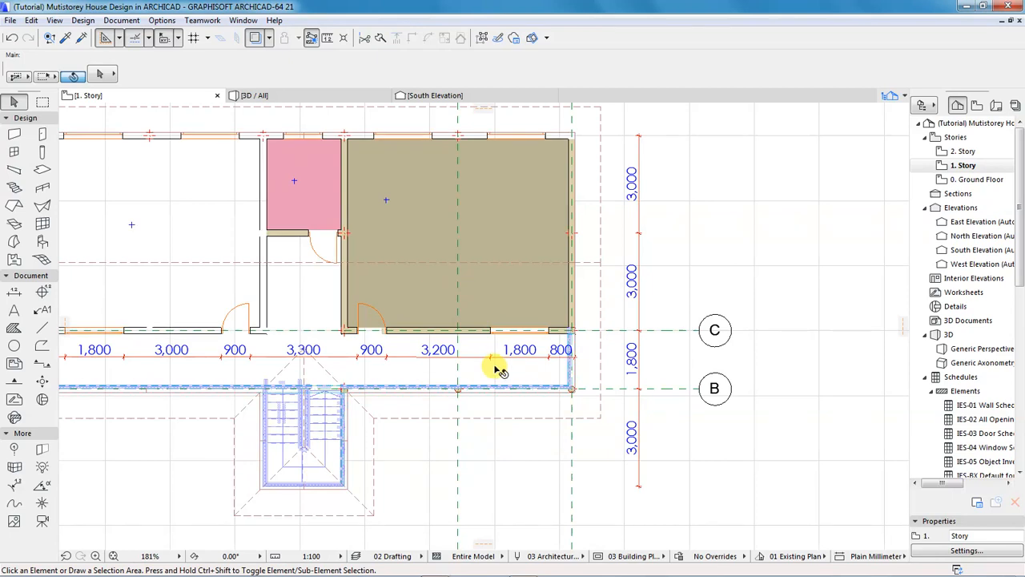
pyautogui.scroll(-3, 492, 366)
pyautogui.scroll(4, 394, 422)
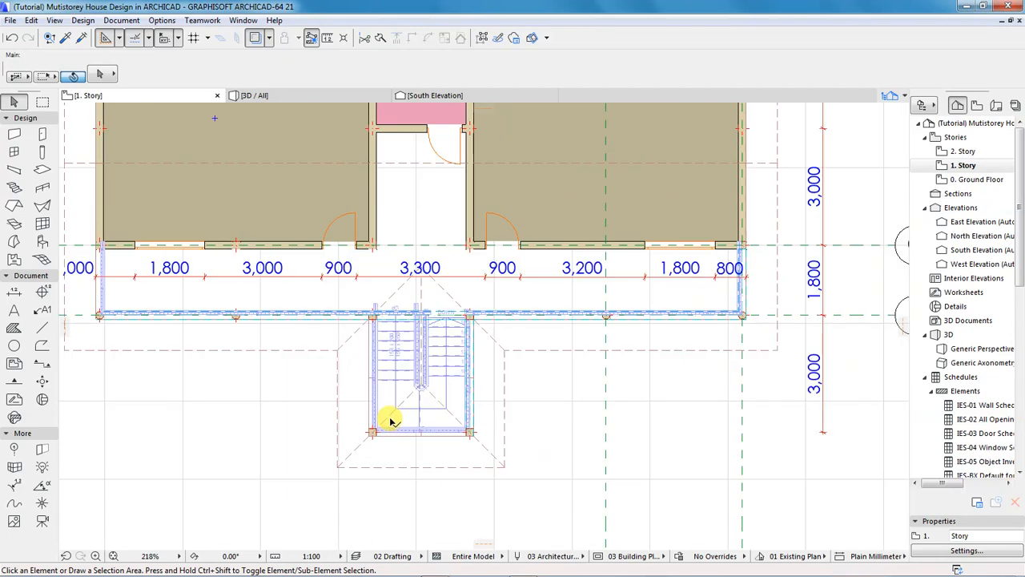
pyautogui.click(422, 387)
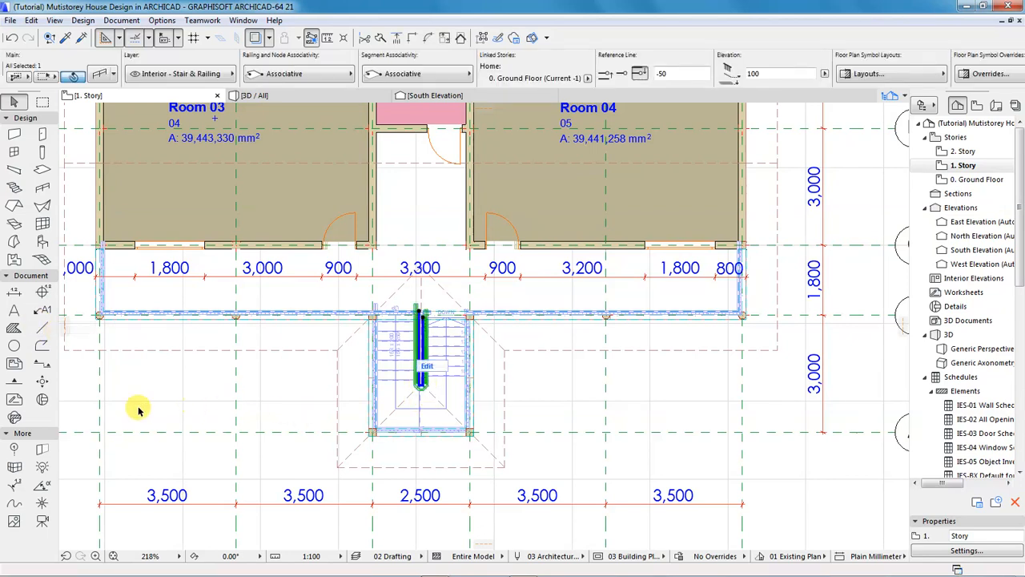
pyautogui.click(42, 333)
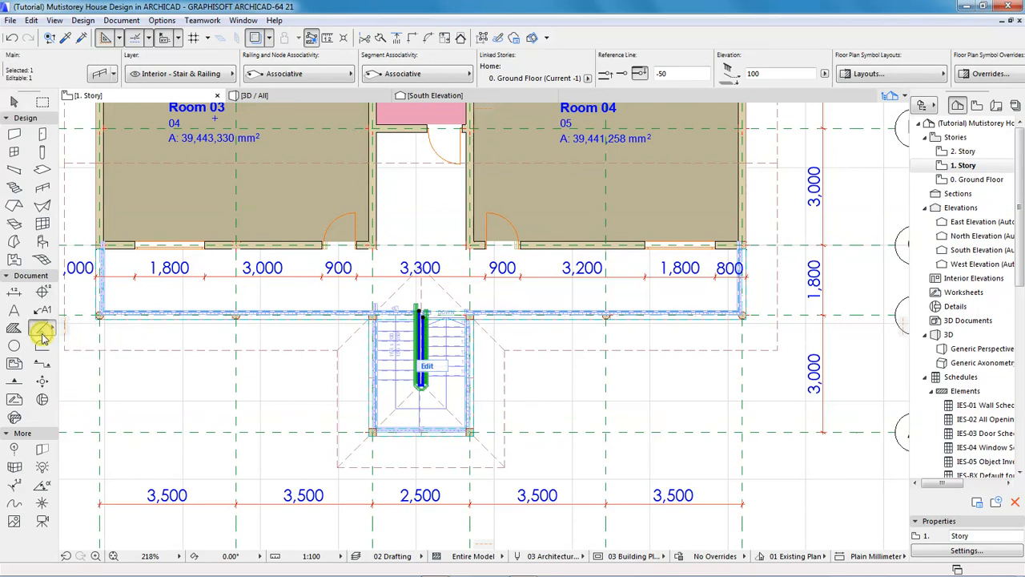
# Draw a horizontal 2D line across the porch through the stair centre.
pyautogui.press('Escape')
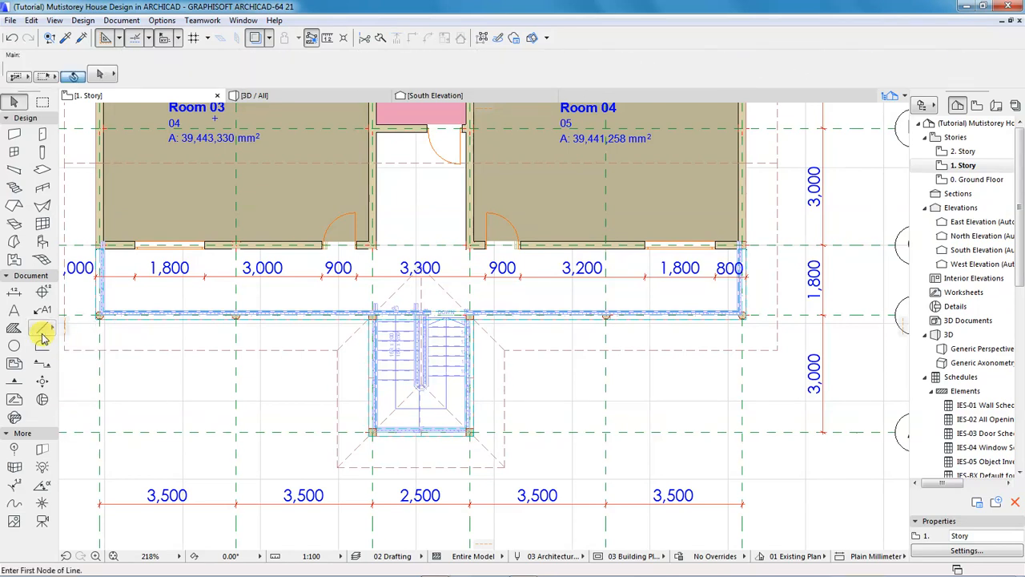
pyautogui.click(43, 330)
pyautogui.click(423, 385)
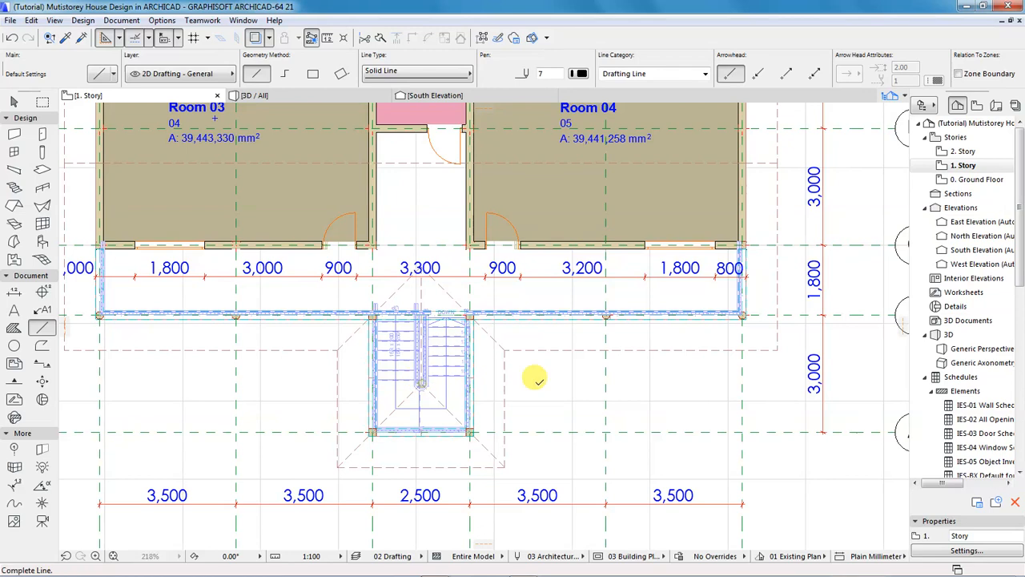
pyautogui.click(794, 386)
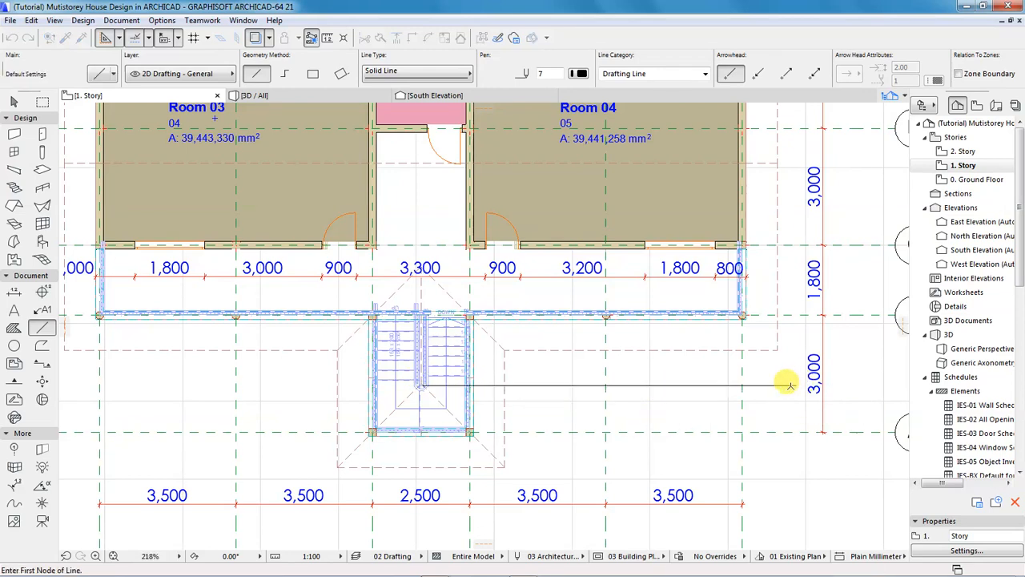
pyautogui.keyDown('shift'); pyautogui.click(524, 386); pyautogui.keyUp('shift')
pyautogui.click(422, 385)
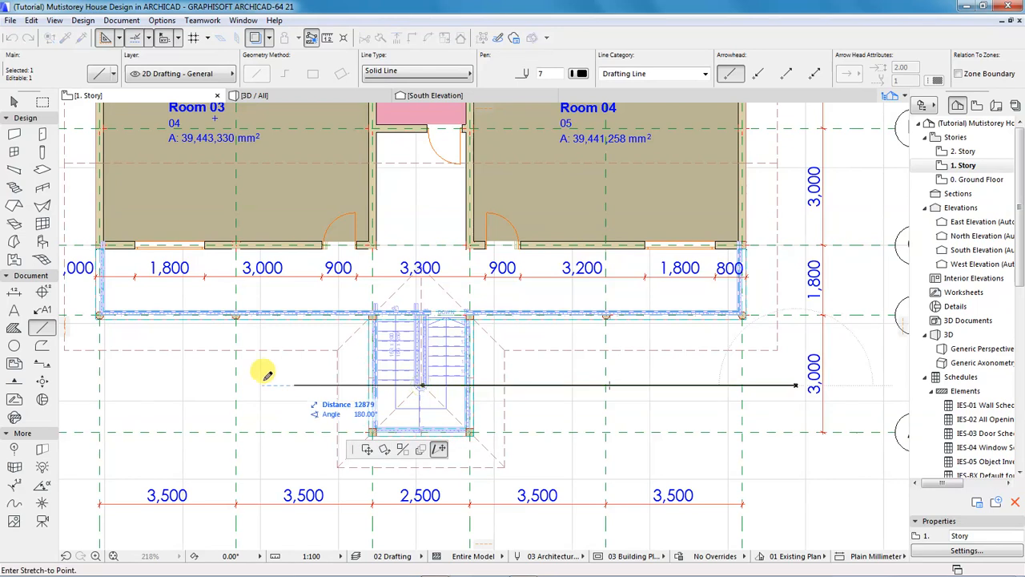
pyautogui.click(132, 386)
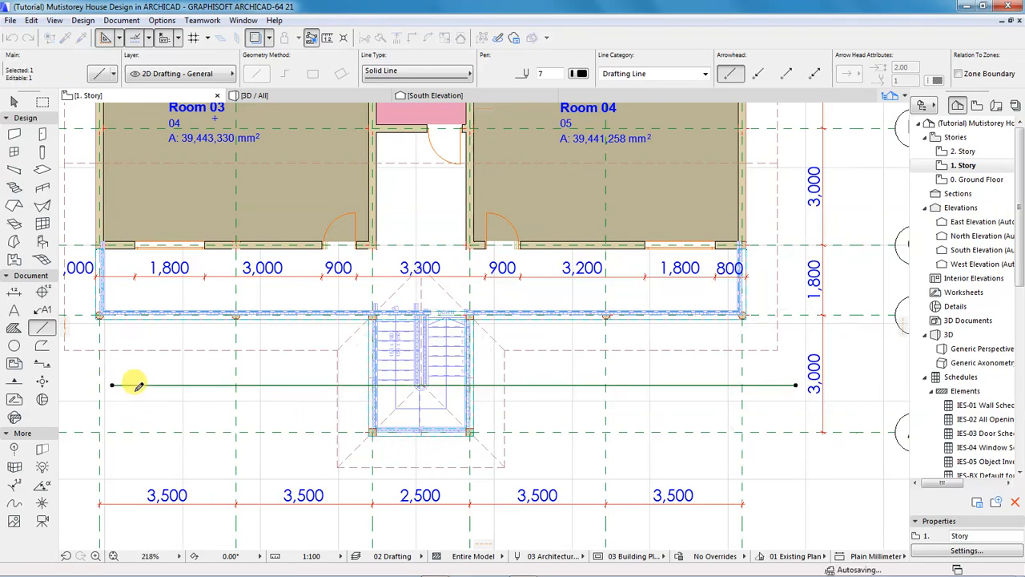
# Move the line 950 downward with Ctrl+D and deselect it.
pyautogui.hotkey('ctrl', 'd')
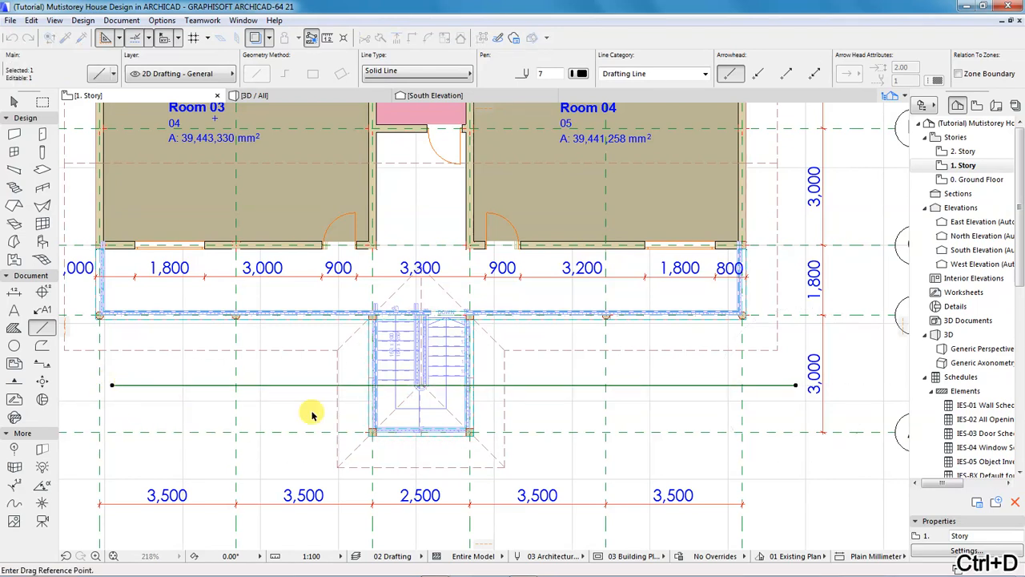
pyautogui.click(446, 386)
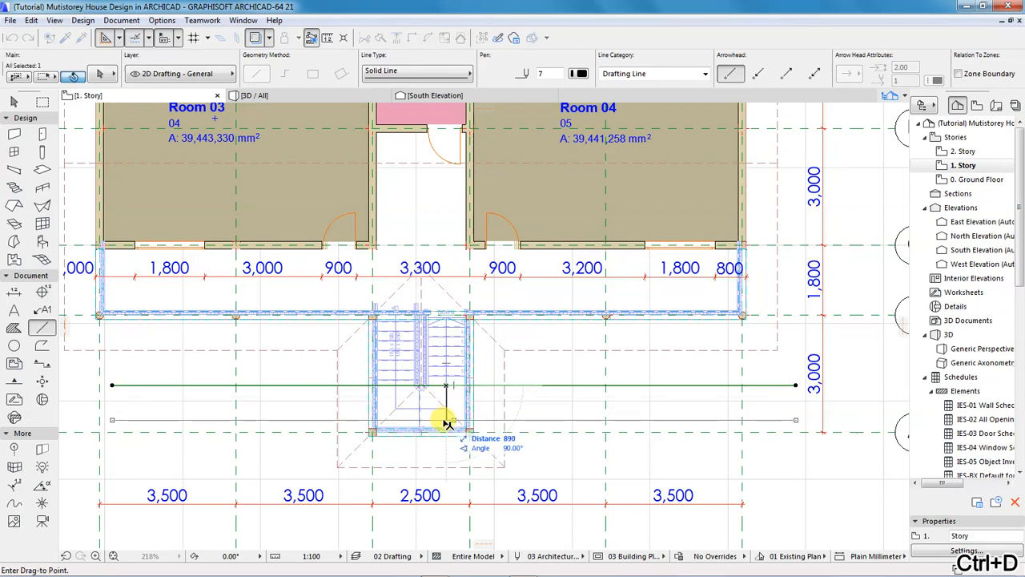
pyautogui.write('9')
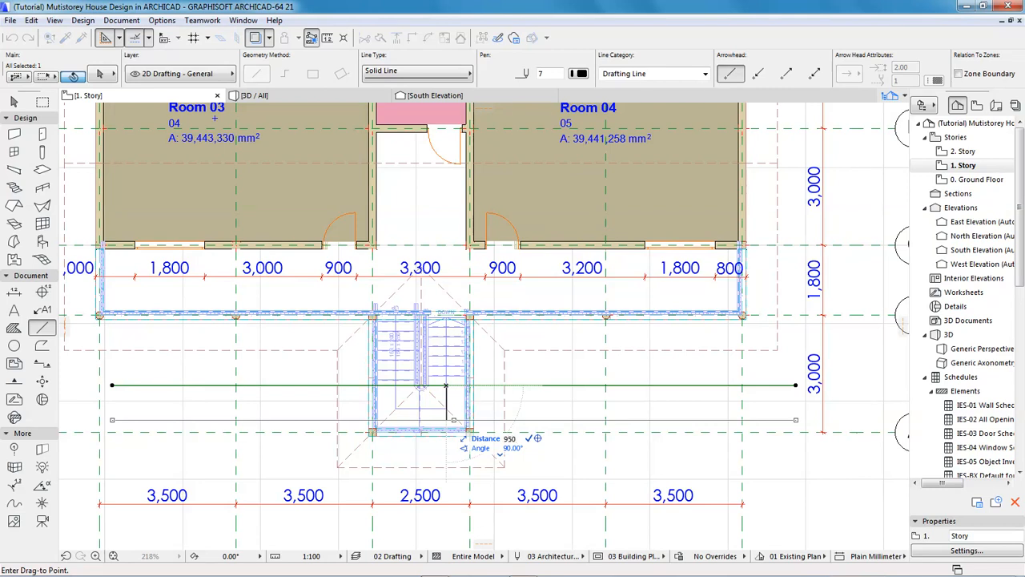
pyautogui.press('Return')
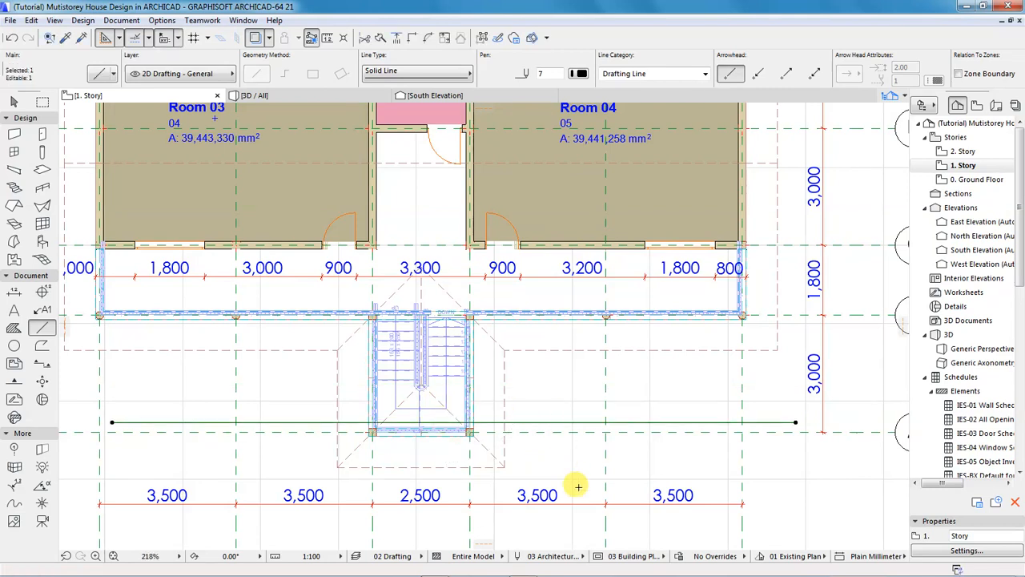
pyautogui.press('Escape')
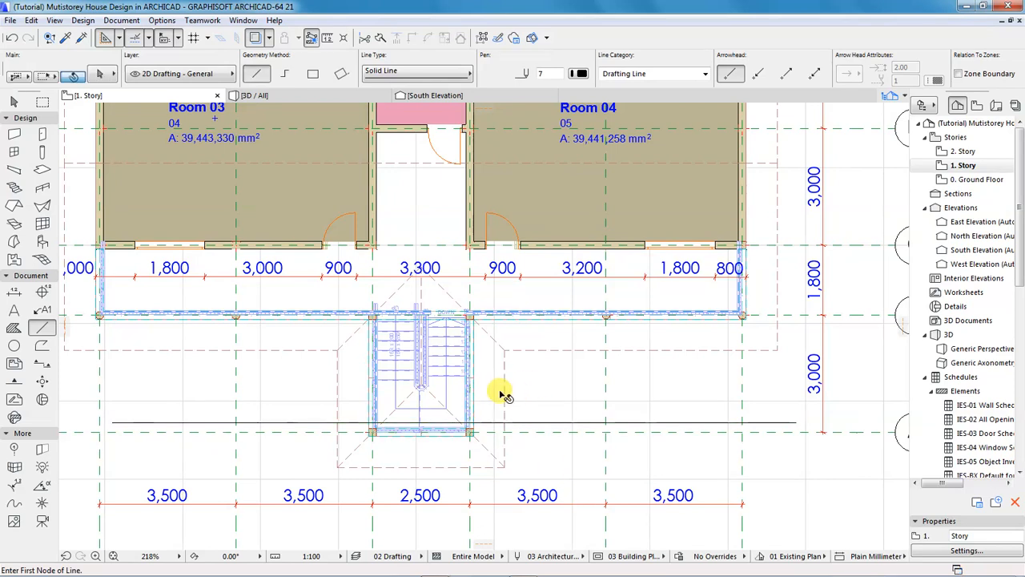
# Select the roof and choose Split into Single-plane Roofs from its context menu.
pyautogui.click(503, 393)
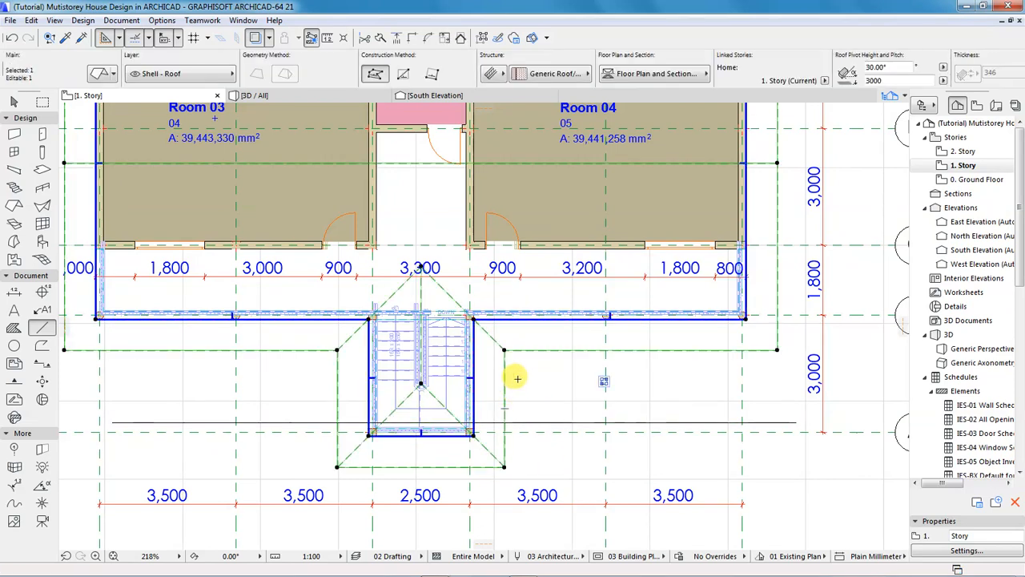
pyautogui.rightClick(518, 381)
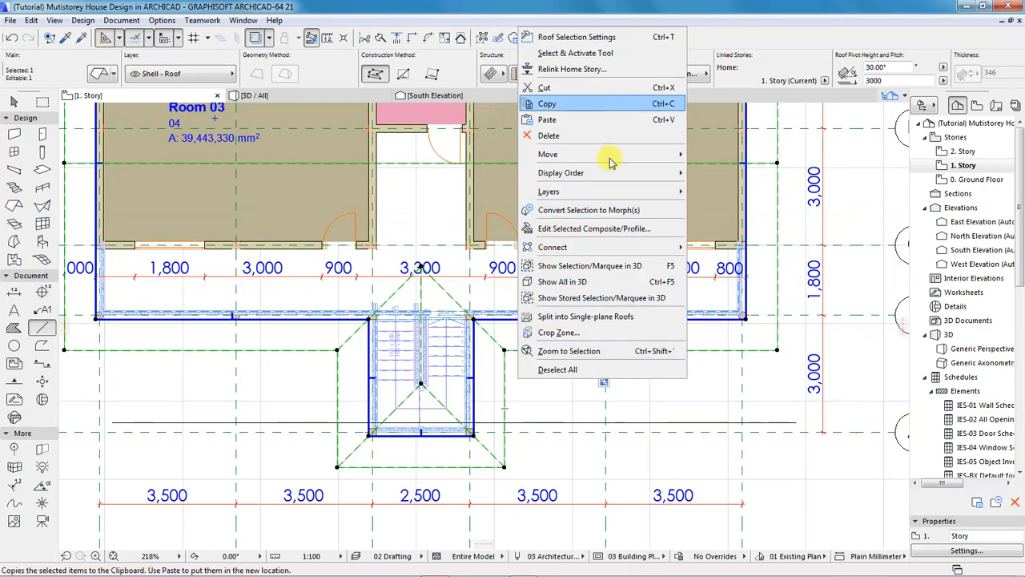
pyautogui.click(560, 320)
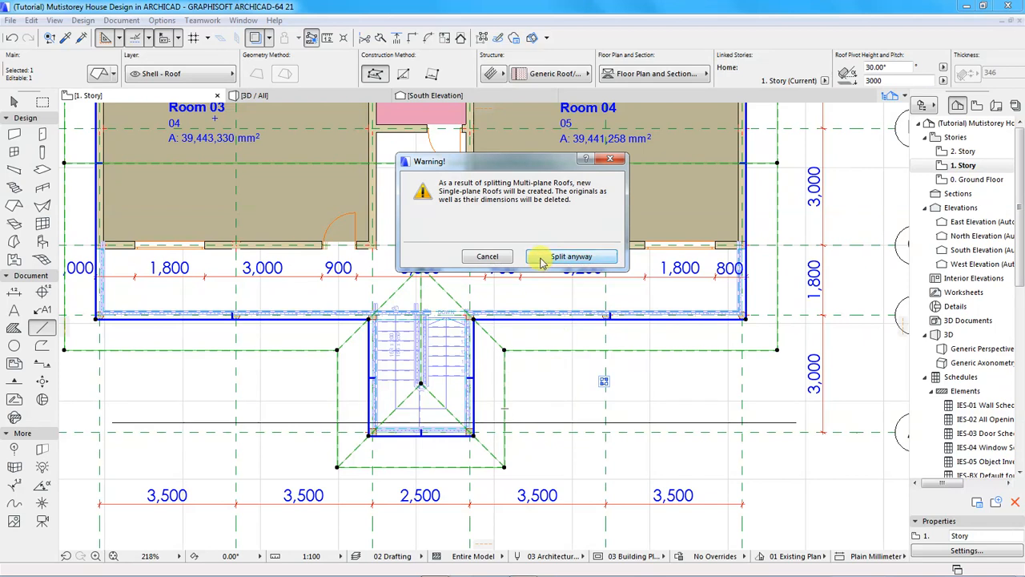
# Accept the Split anyway warning, deselect, then reselect all five resulting single-plane roofs.
pyautogui.click(538, 267)
pyautogui.press('Escape')
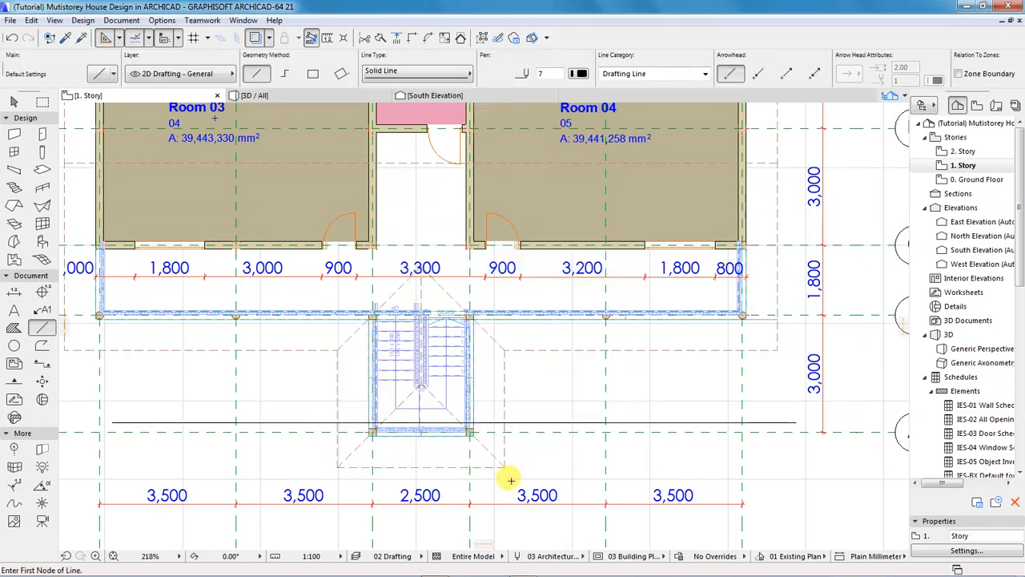
pyautogui.keyDown('shift'); pyautogui.click(506, 469); pyautogui.keyUp('shift')
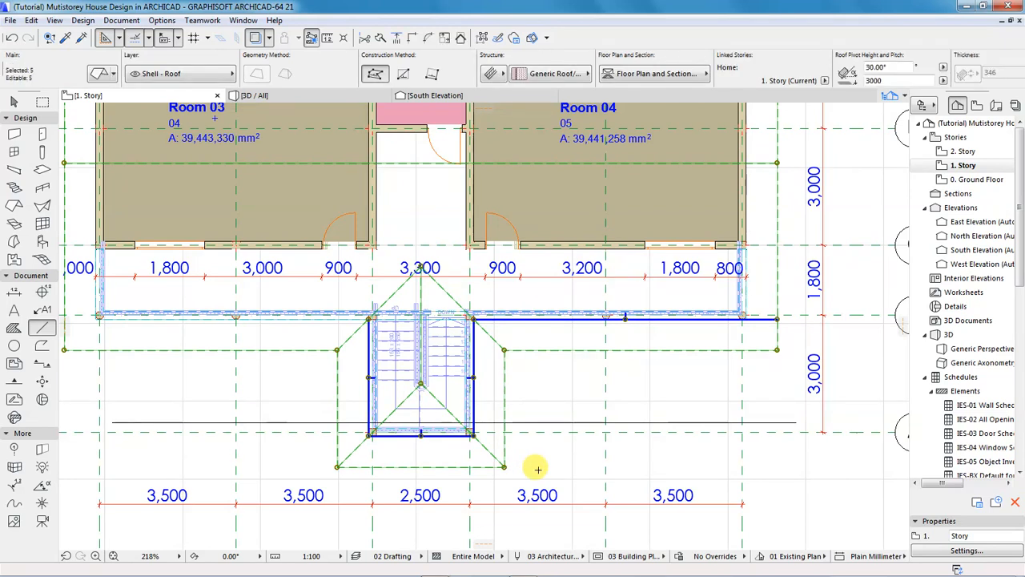
pyautogui.press('shift')
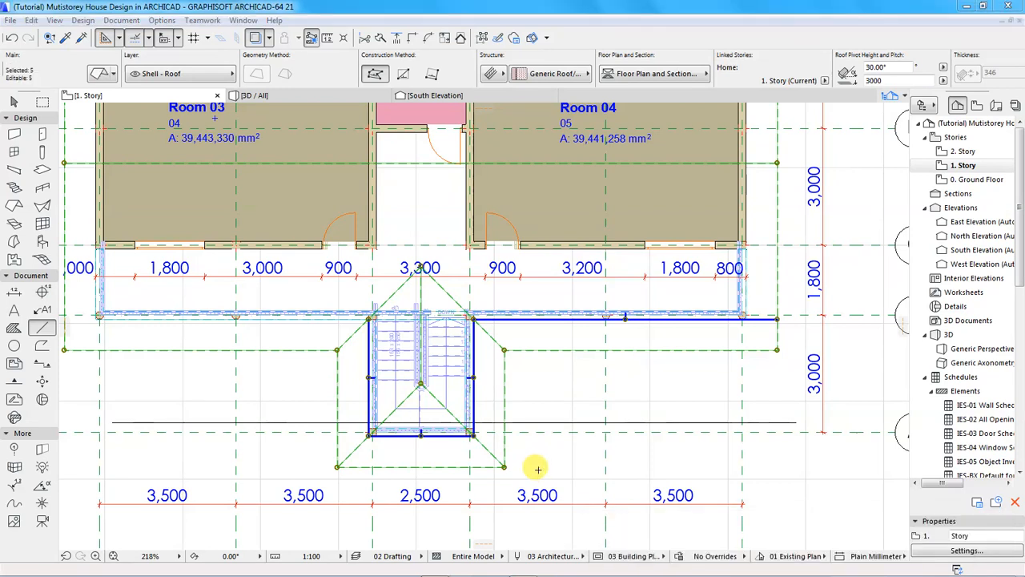
# Ungroup the five selected roof planes with Edit > Grouping > Ungroup.
pyautogui.rightClick(492, 400)
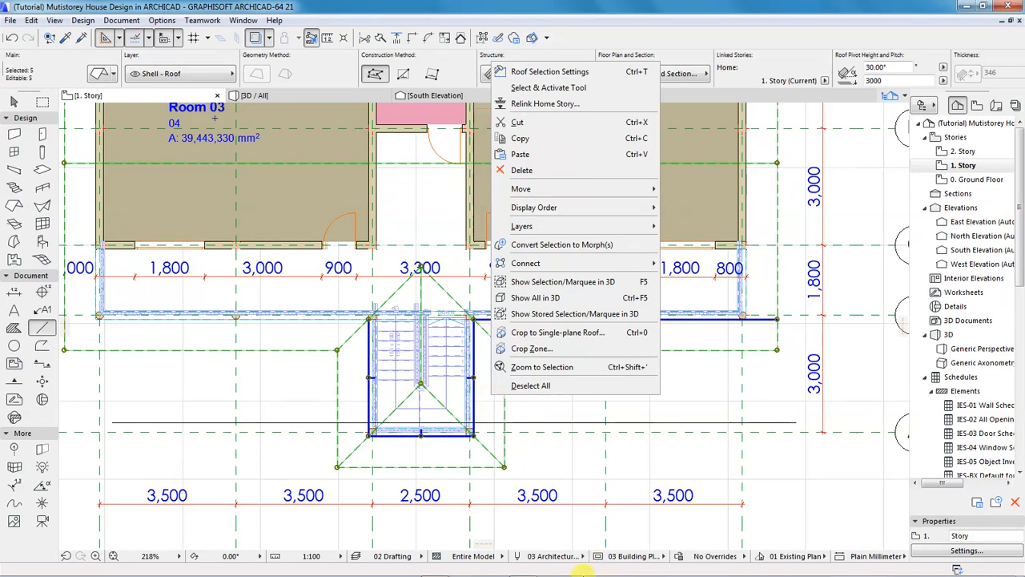
pyautogui.moveTo(551, 565)
pyautogui.moveTo(434, 569)
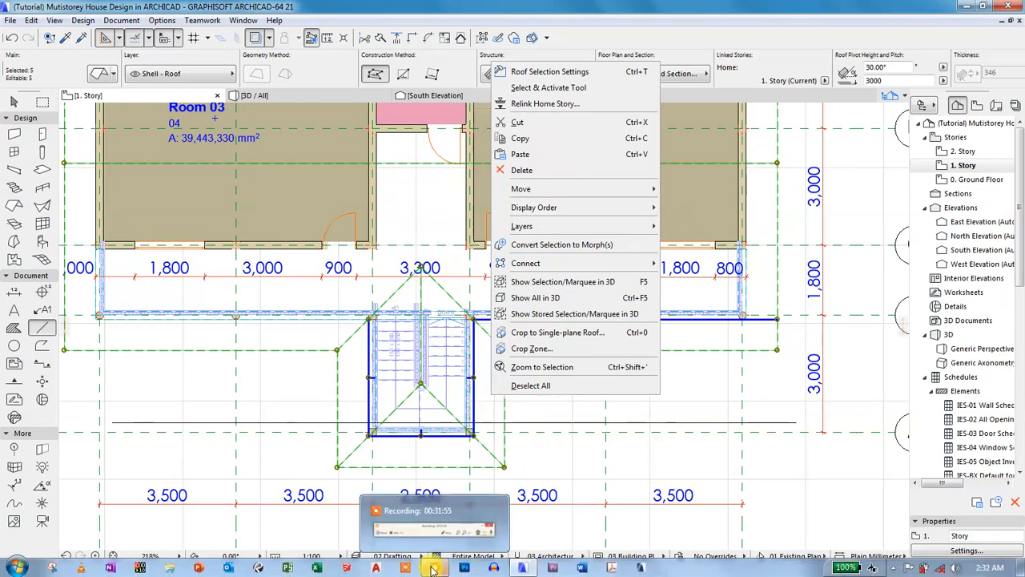
pyautogui.moveTo(435, 525)
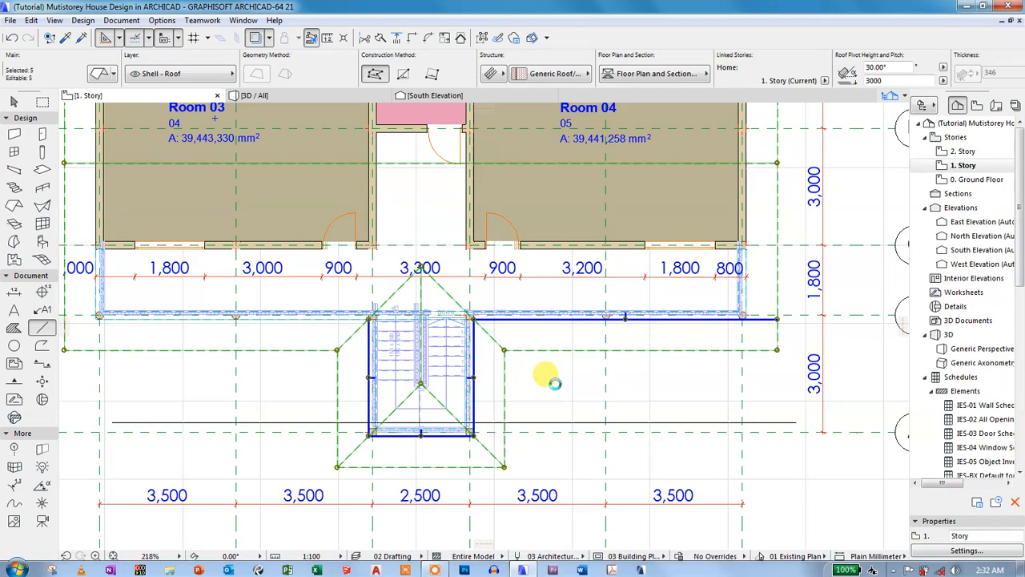
pyautogui.rightClick(486, 394)
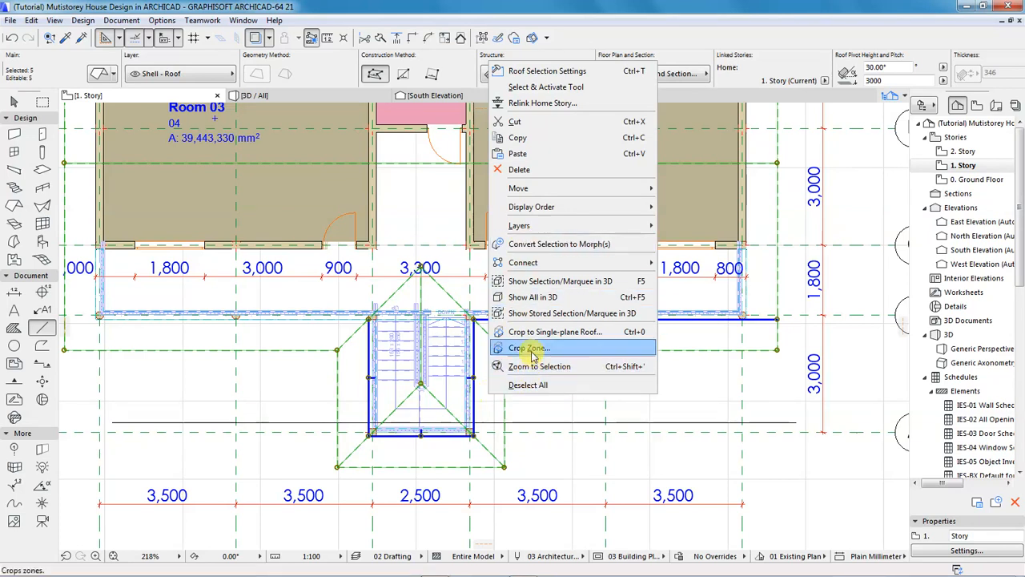
pyautogui.moveTo(531, 265)
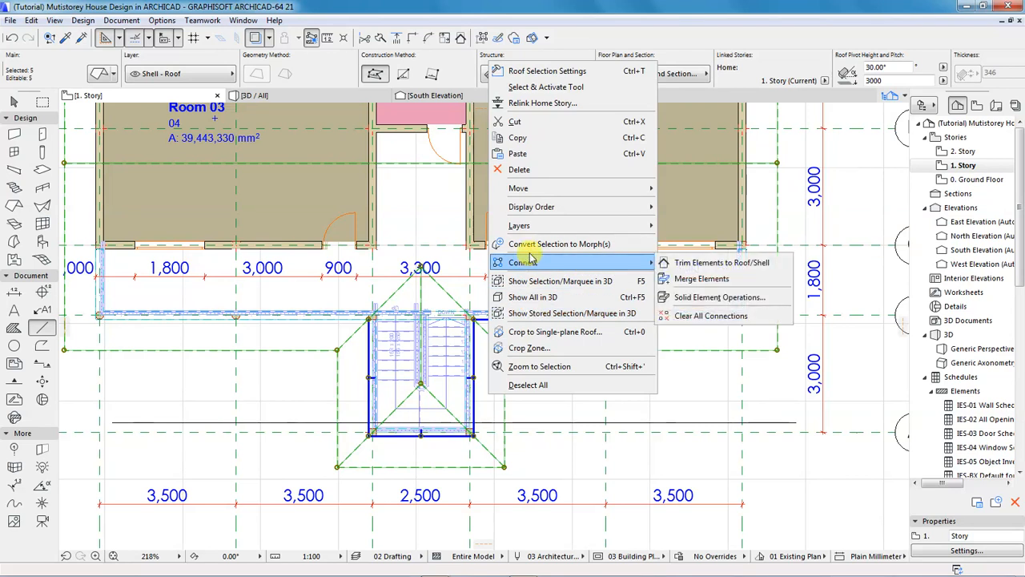
pyautogui.moveTo(519, 192)
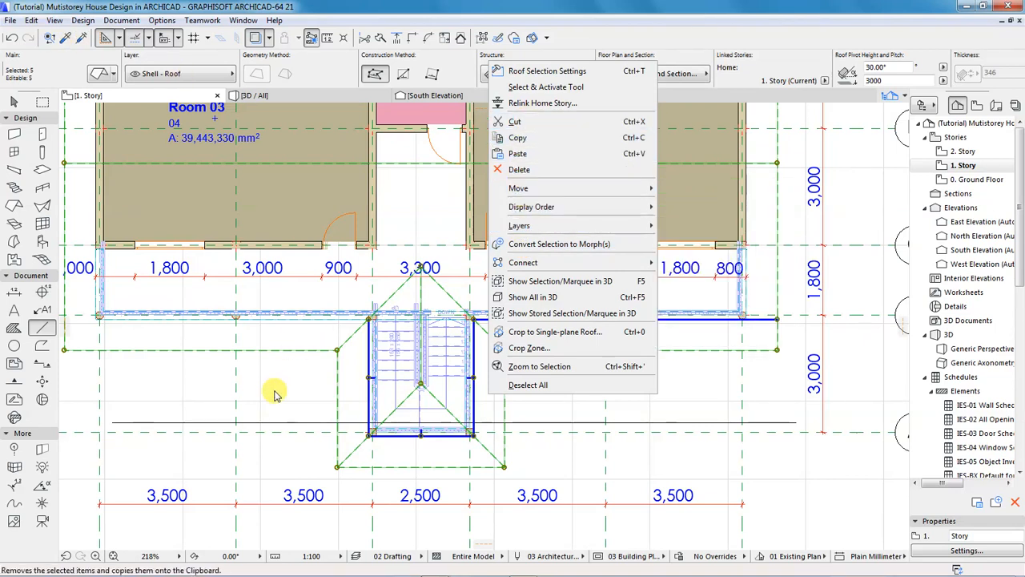
pyautogui.click(304, 386)
pyautogui.click(30, 20)
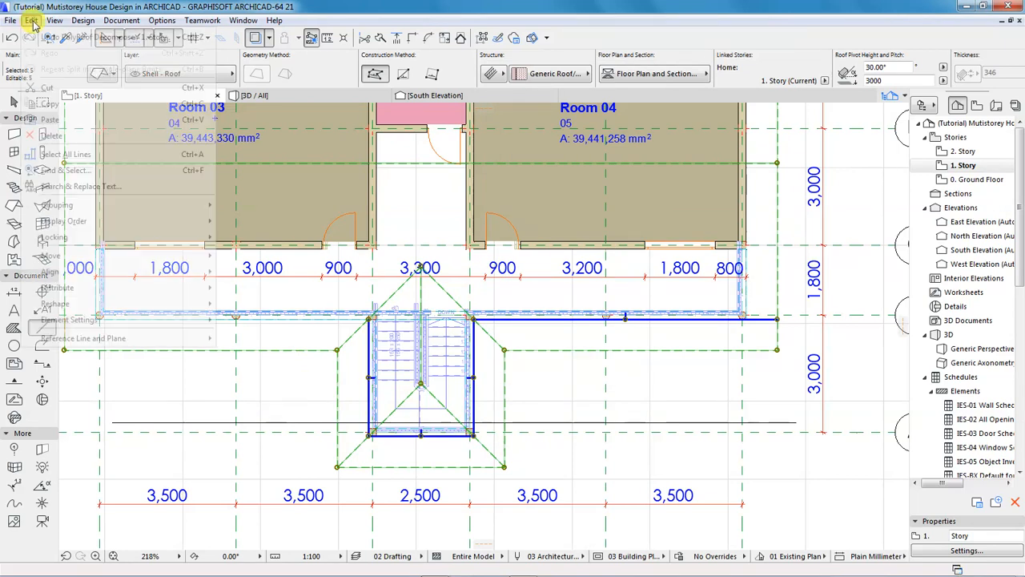
pyautogui.moveTo(64, 205)
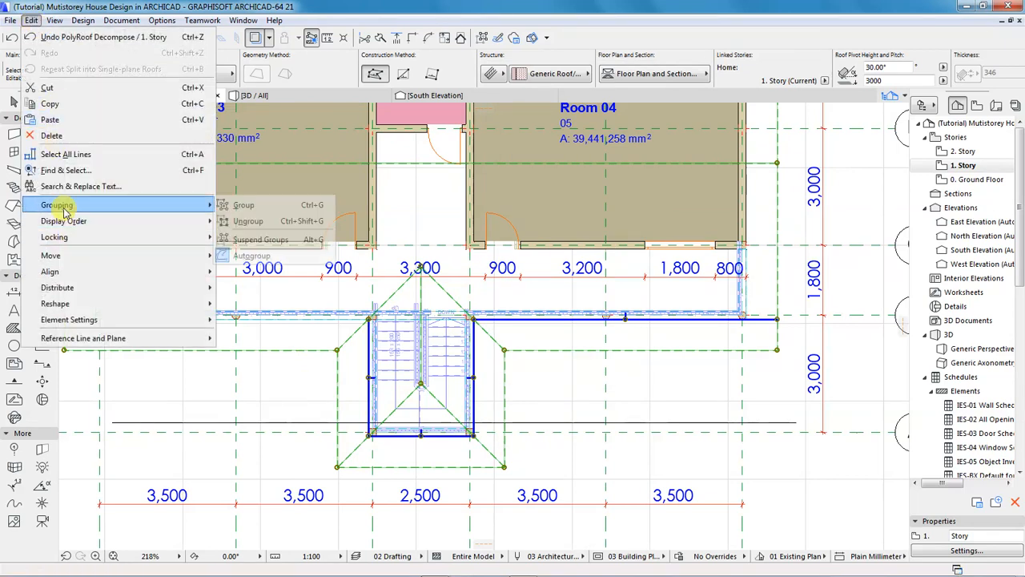
pyautogui.click(255, 222)
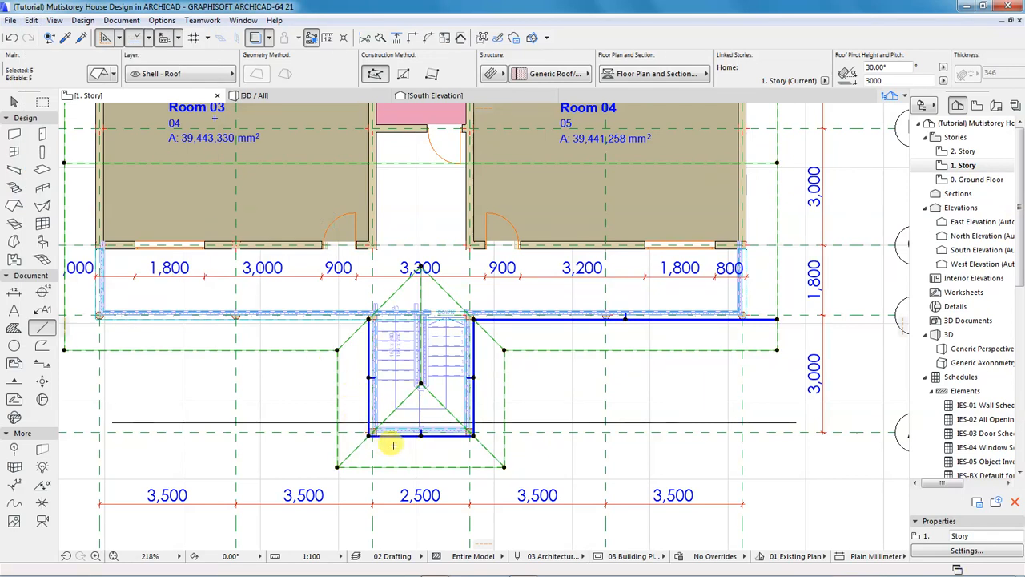
# Insert new nodes where the guide line crosses the left and right hip edges.
pyautogui.scroll(3, 389, 445)
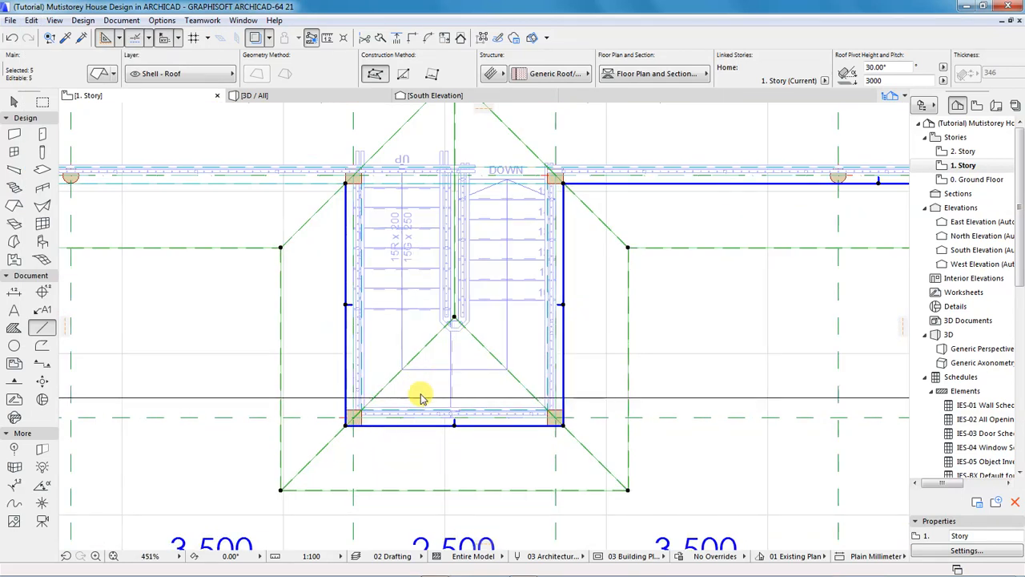
pyautogui.scroll(2, 424, 384)
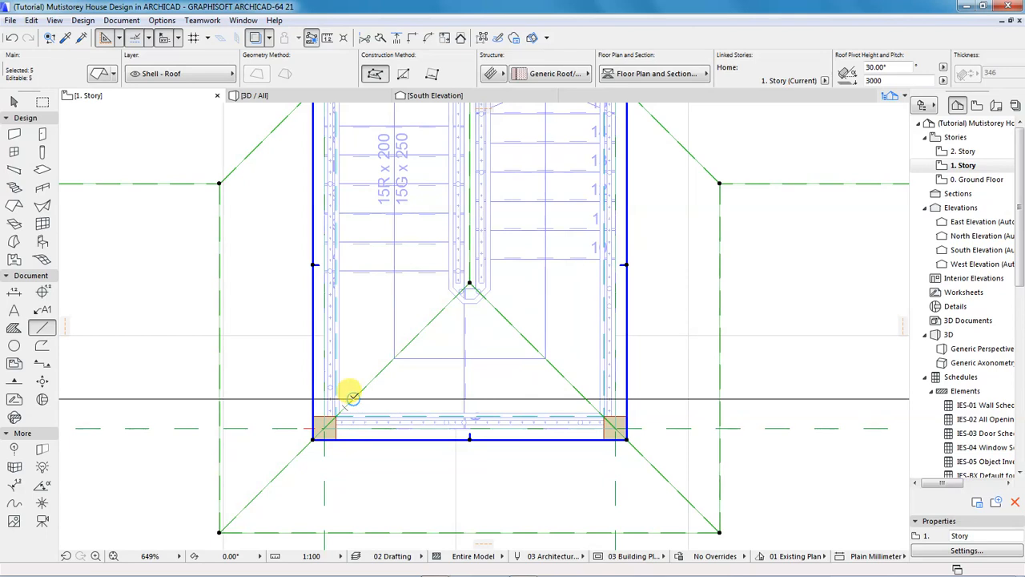
pyautogui.click(353, 396)
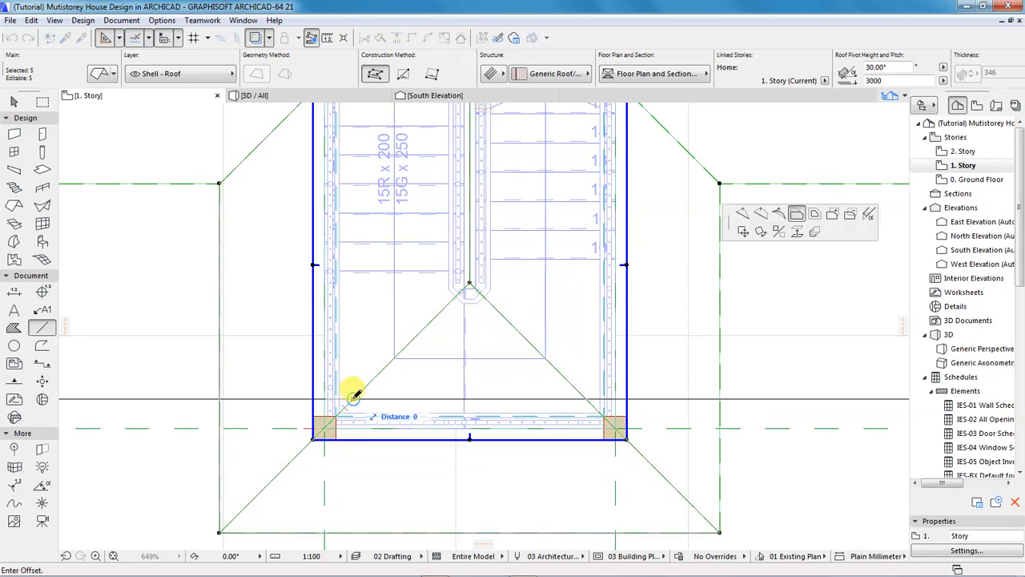
pyautogui.click(743, 215)
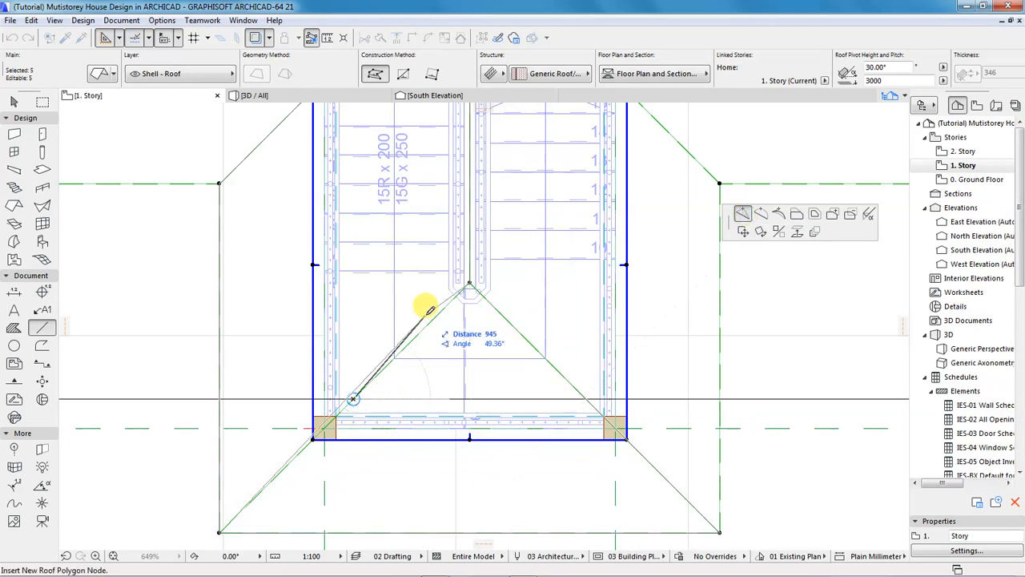
pyautogui.click(353, 396)
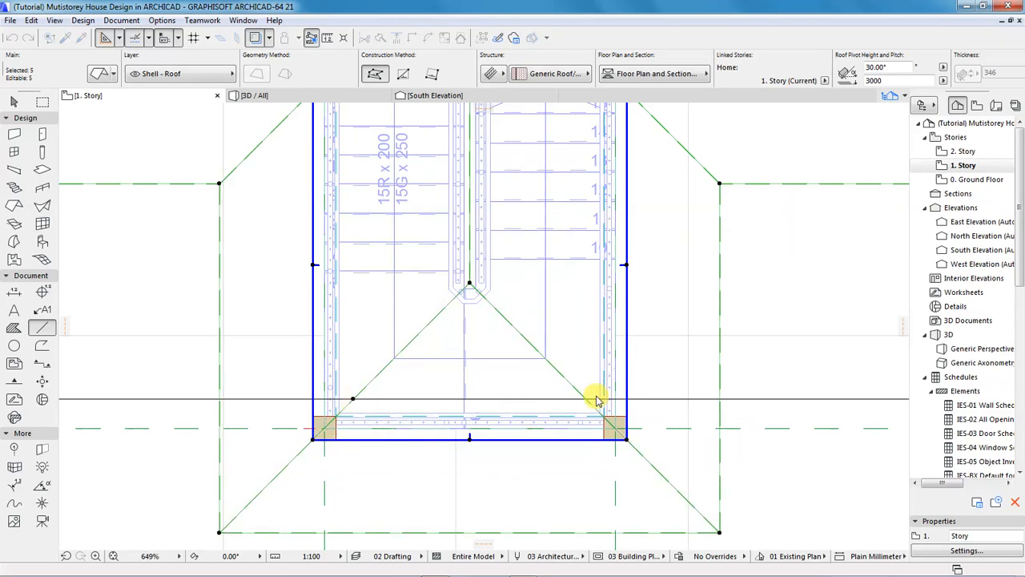
pyautogui.scroll(2, 589, 399)
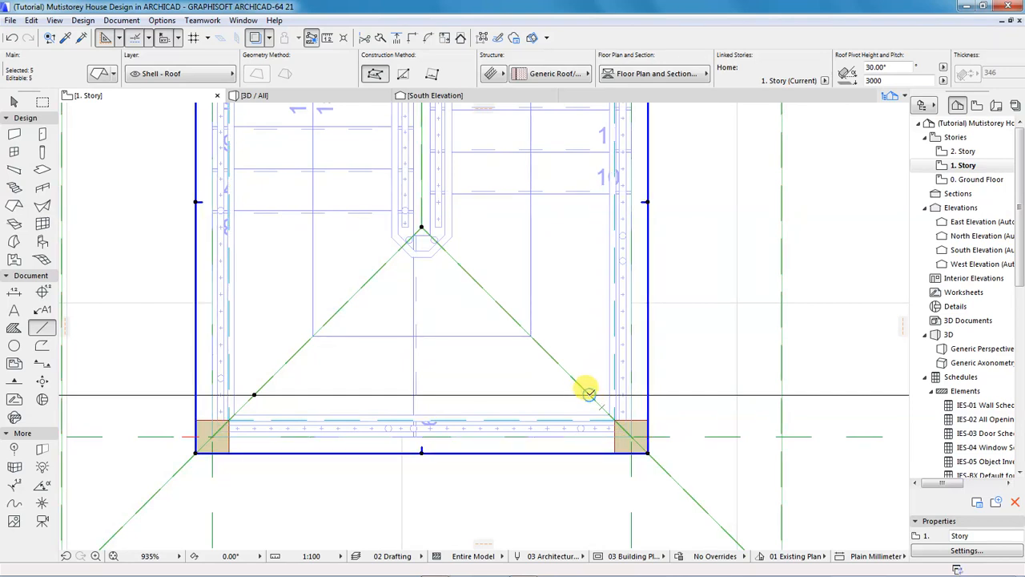
pyautogui.click(588, 393)
pyautogui.click(589, 395)
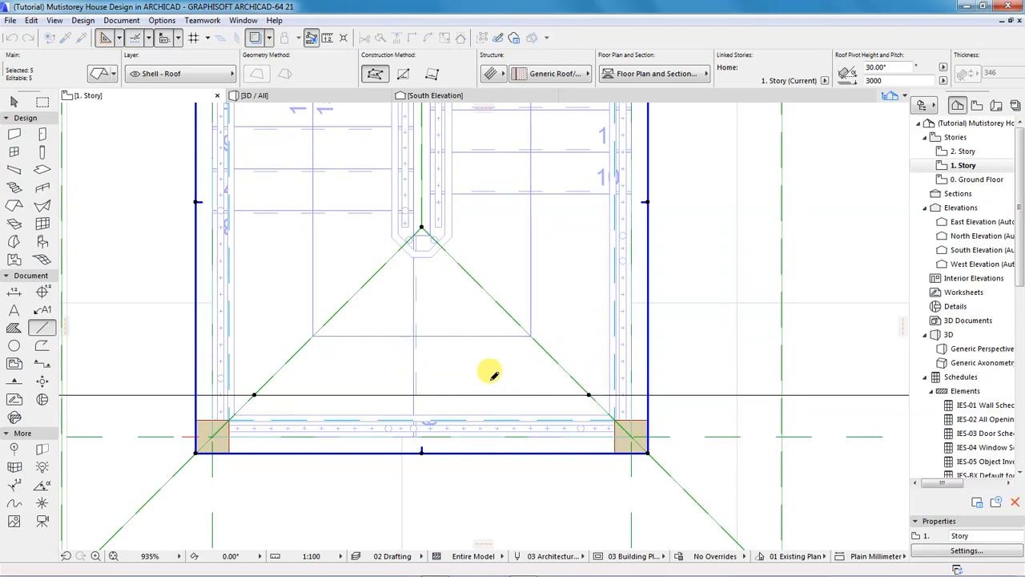
# Move the stair-bay roof's ridge node 1000 down onto the guide line, giving a flat top edge.
pyautogui.scroll(-3, 403, 304)
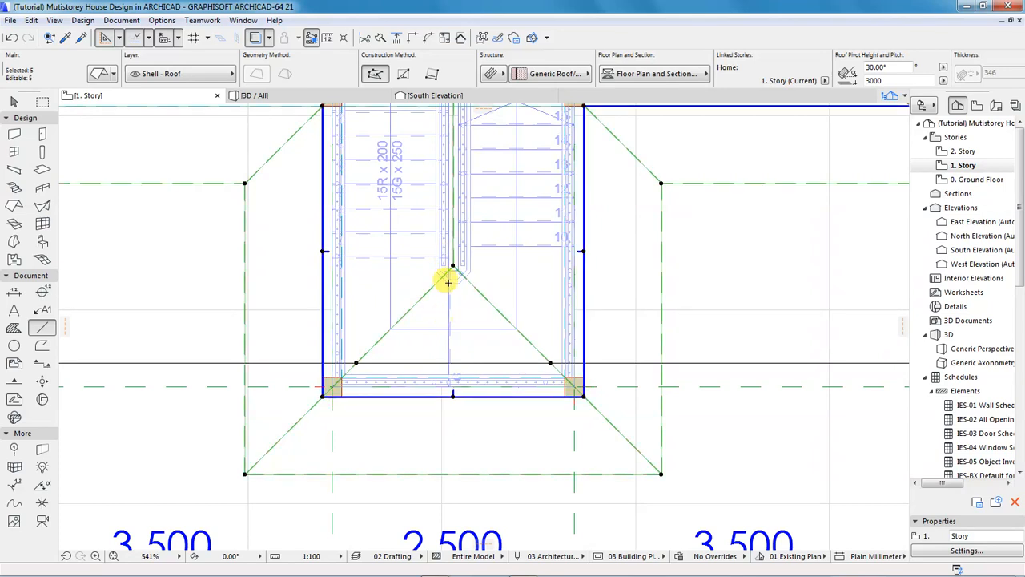
pyautogui.click(452, 264)
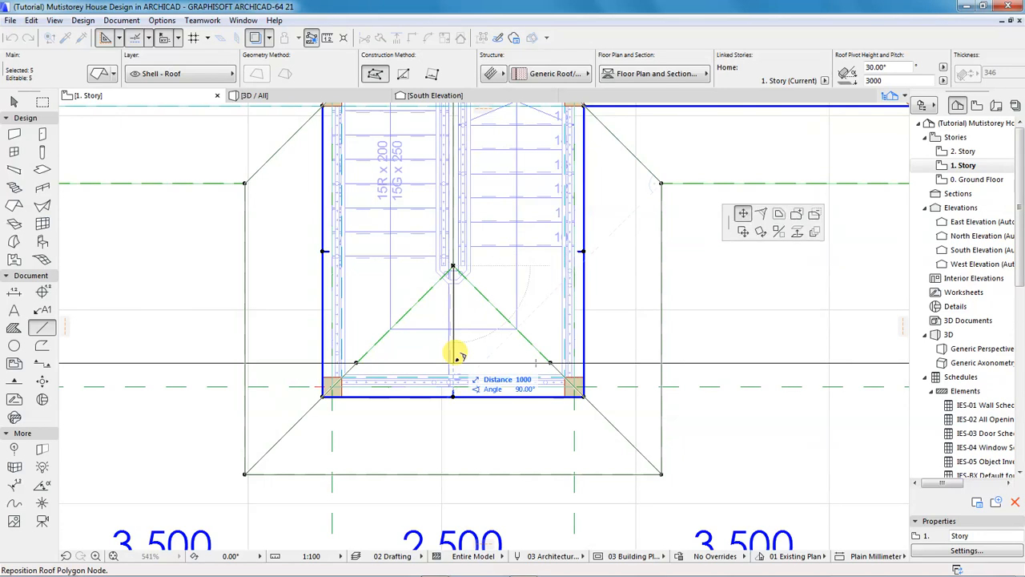
pyautogui.press('shift')
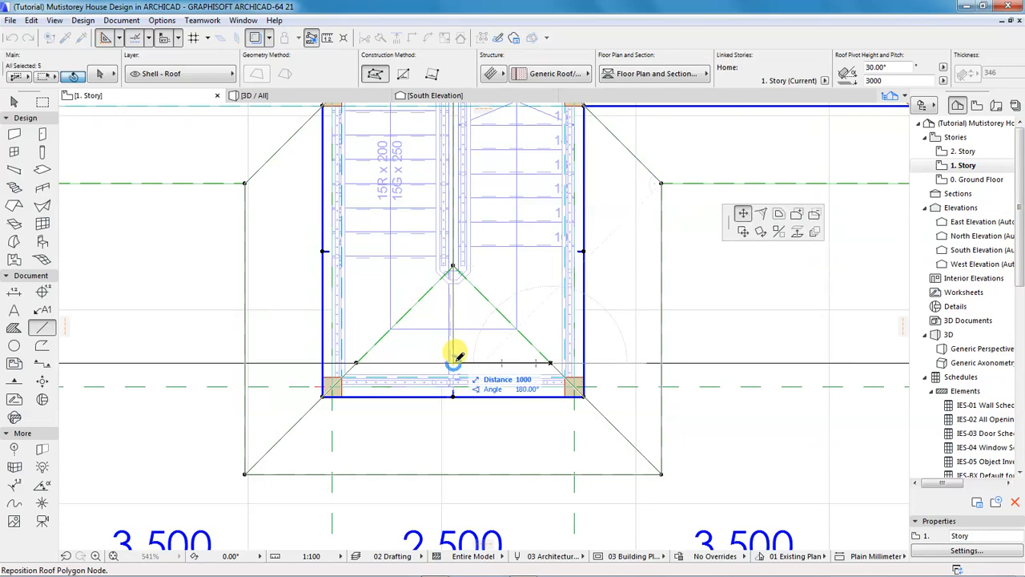
pyautogui.click(453, 362)
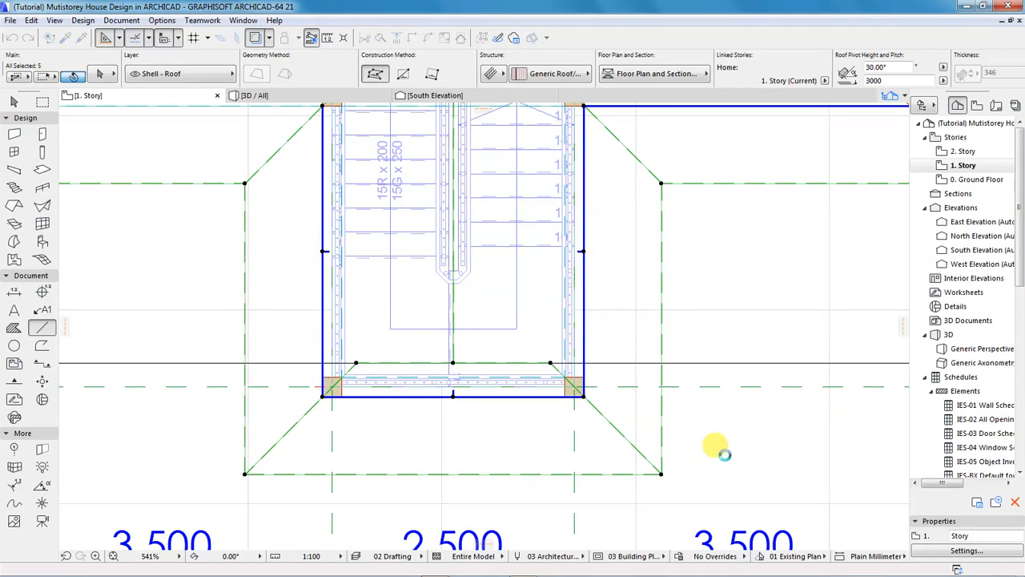
pyautogui.press('Escape')
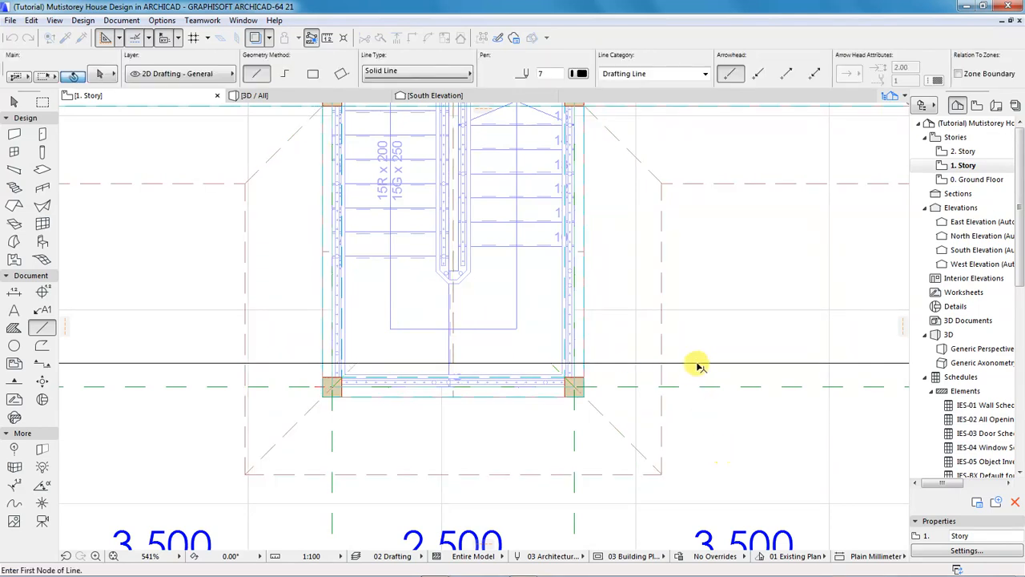
# Select the guide line, zoom out, and switch to 3D / All to see the stair-bay gable.
pyautogui.hotkey('ctrl', 'a')
pyautogui.scroll(-5, 485, 412)
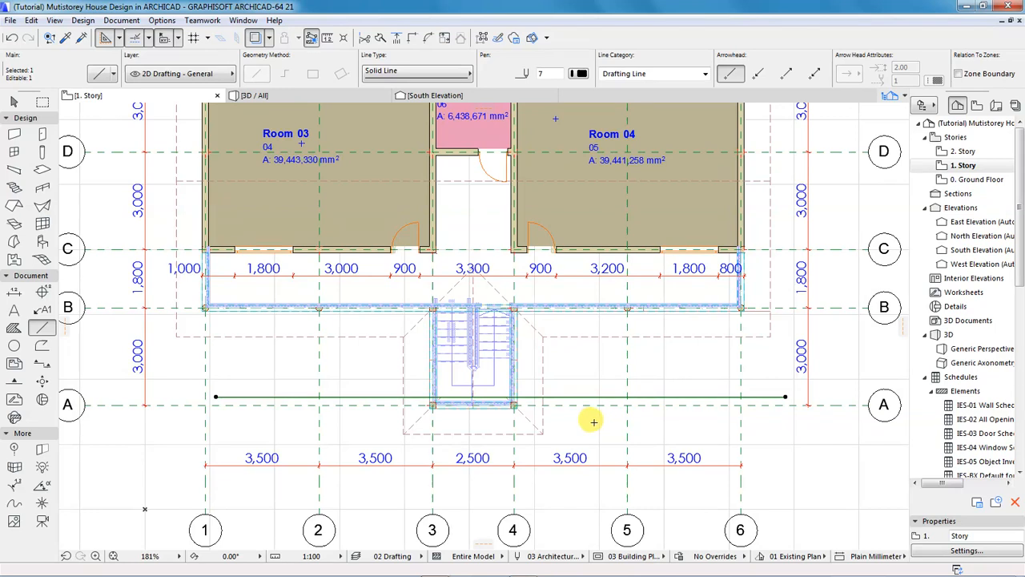
pyautogui.scroll(2, 593, 422)
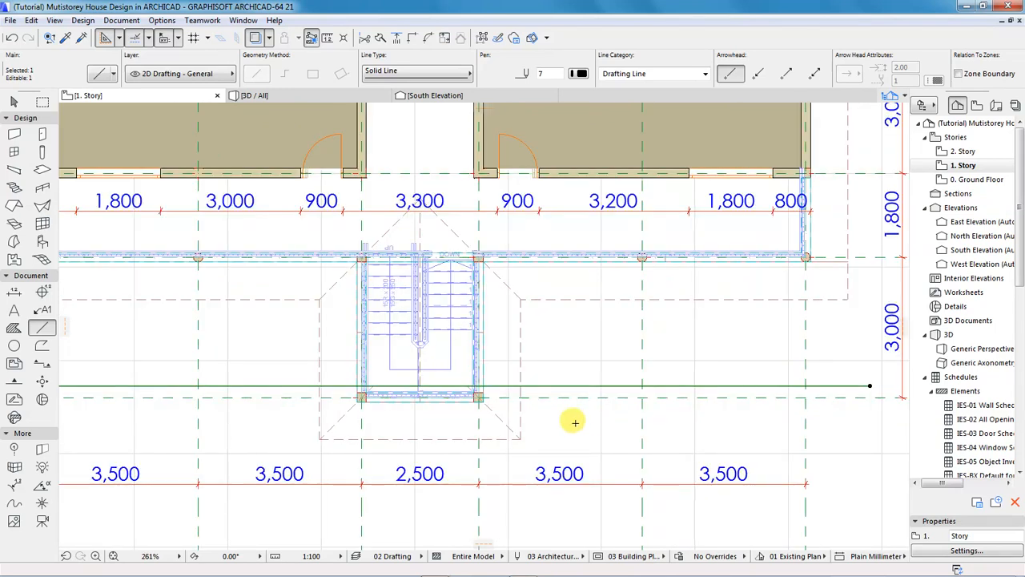
pyautogui.scroll(-2, 575, 422)
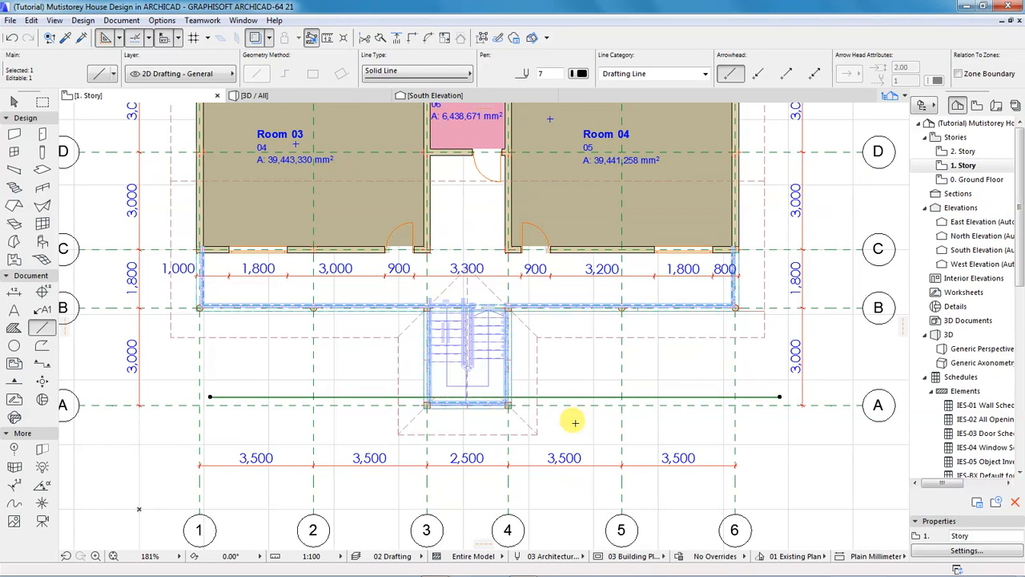
pyautogui.click(293, 99)
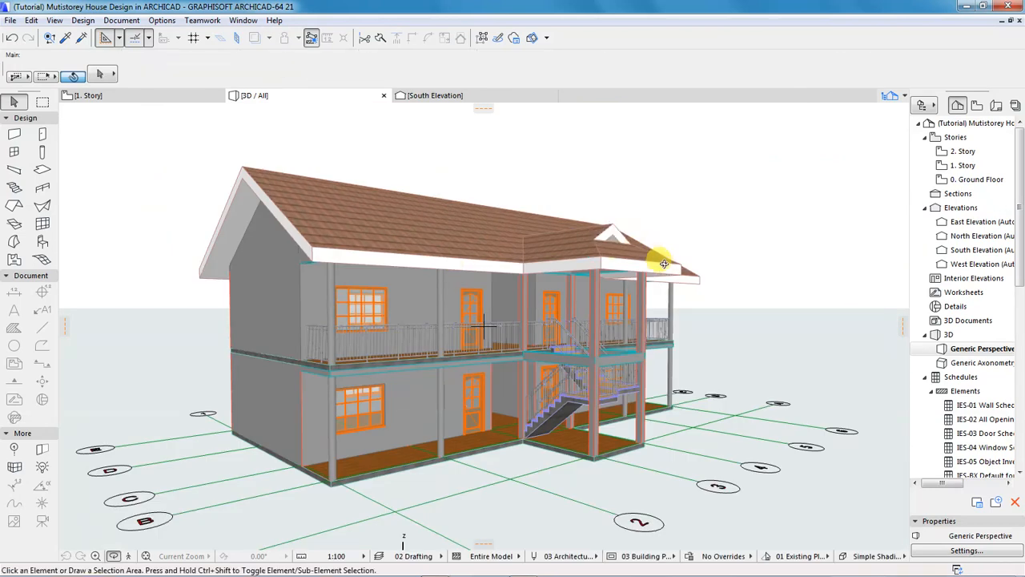
pyautogui.keyDown('shift'); pyautogui.moveTo(736, 252); pyautogui.dragTo(483, 281, button='middle'); pyautogui.keyUp('shift')
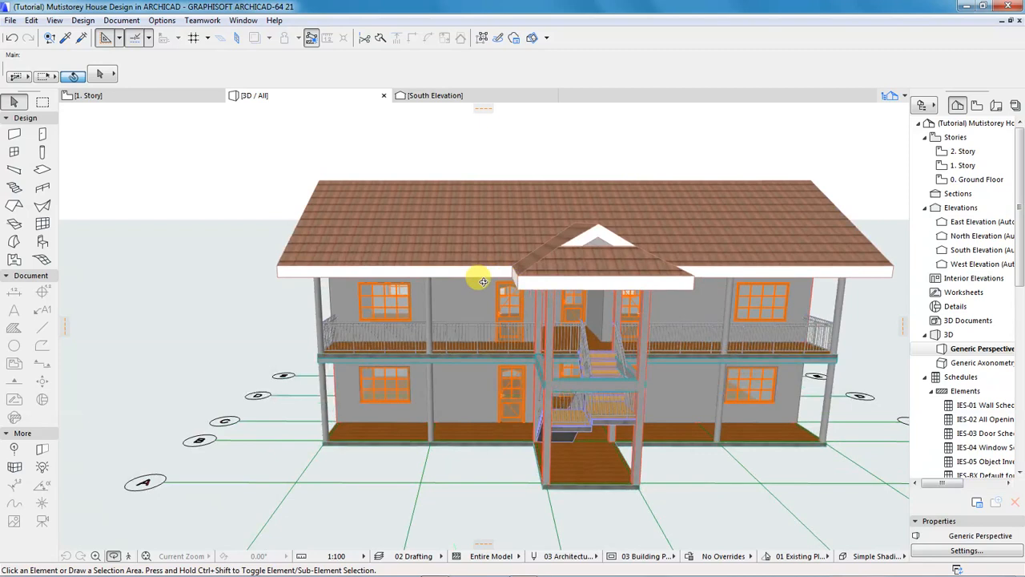
pyautogui.scroll(-4, 271, 320)
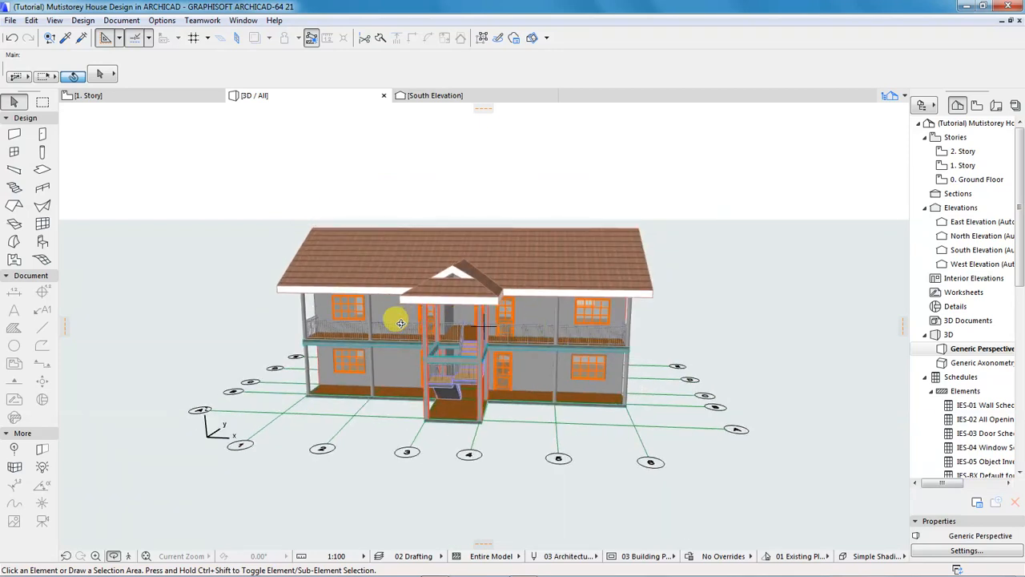
pyautogui.keyDown('shift'); pyautogui.moveTo(400, 323); pyautogui.dragTo(376, 319, button='middle'); pyautogui.keyUp('shift')
pyautogui.keyDown('shift'); pyautogui.moveTo(508, 332); pyautogui.dragTo(344, 304, button='middle'); pyautogui.keyUp('shift')
pyautogui.scroll(3, 486, 314)
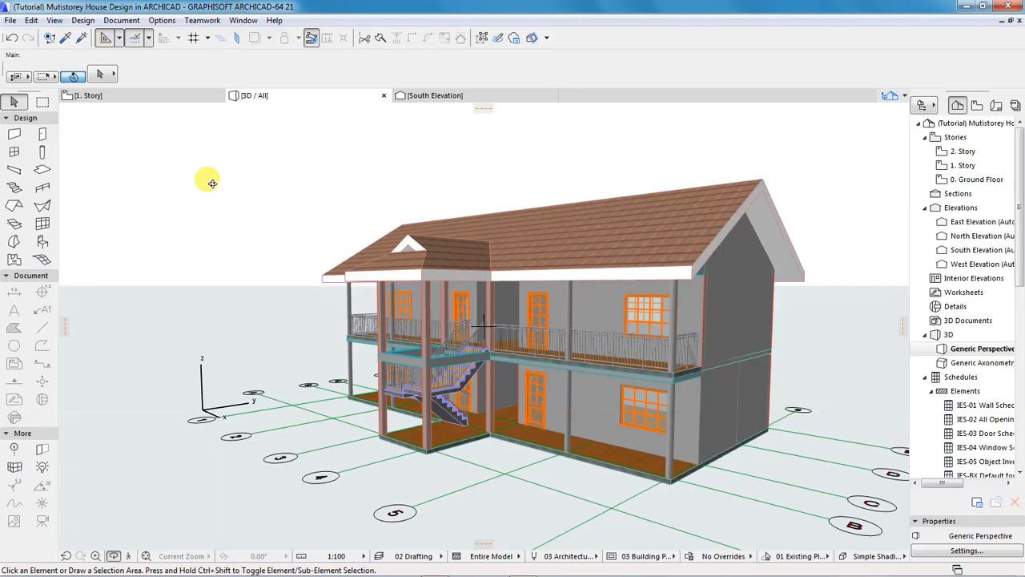
pyautogui.click(141, 97)
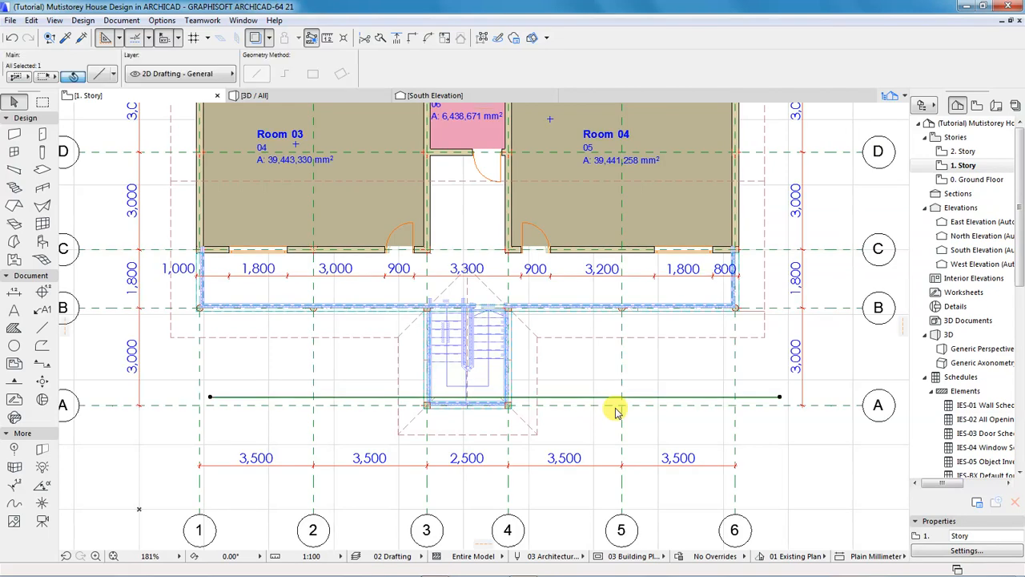
# Delete the guide line on 1. Story, then open 0. Ground Floor from the Navigator, zoomed out.
pyautogui.press('Delete')
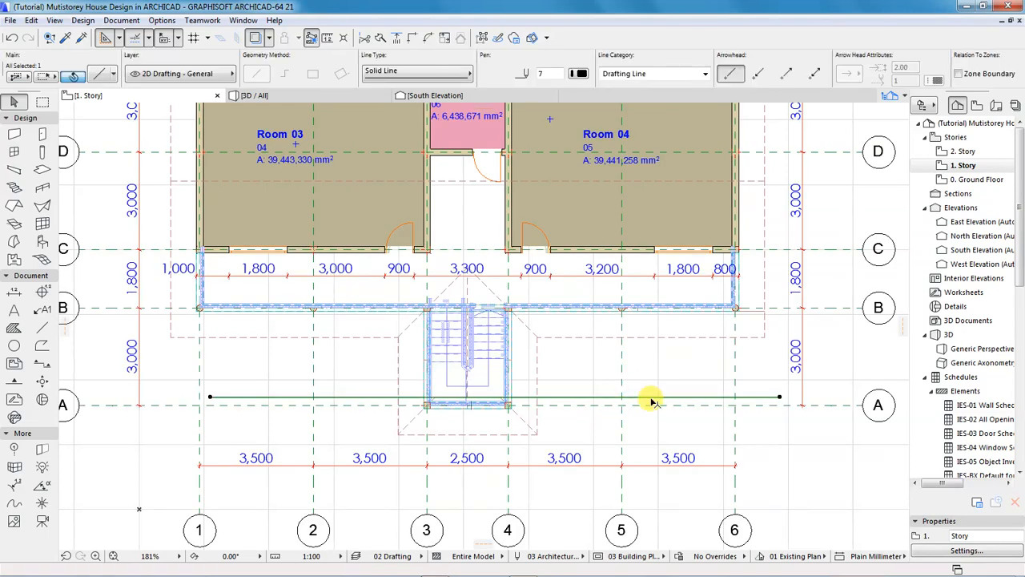
pyautogui.doubleClick(971, 180)
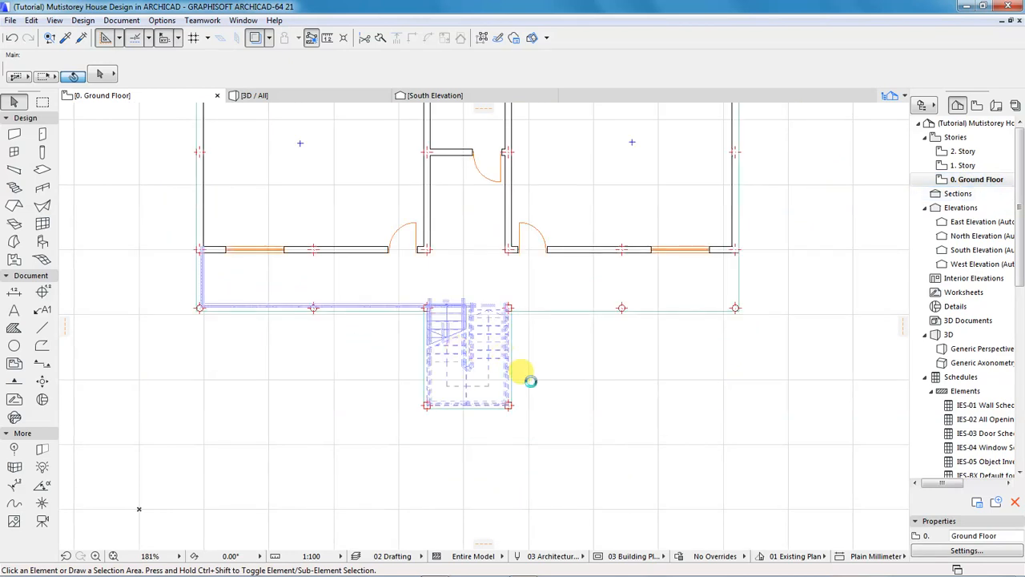
pyautogui.scroll(-3, 554, 416)
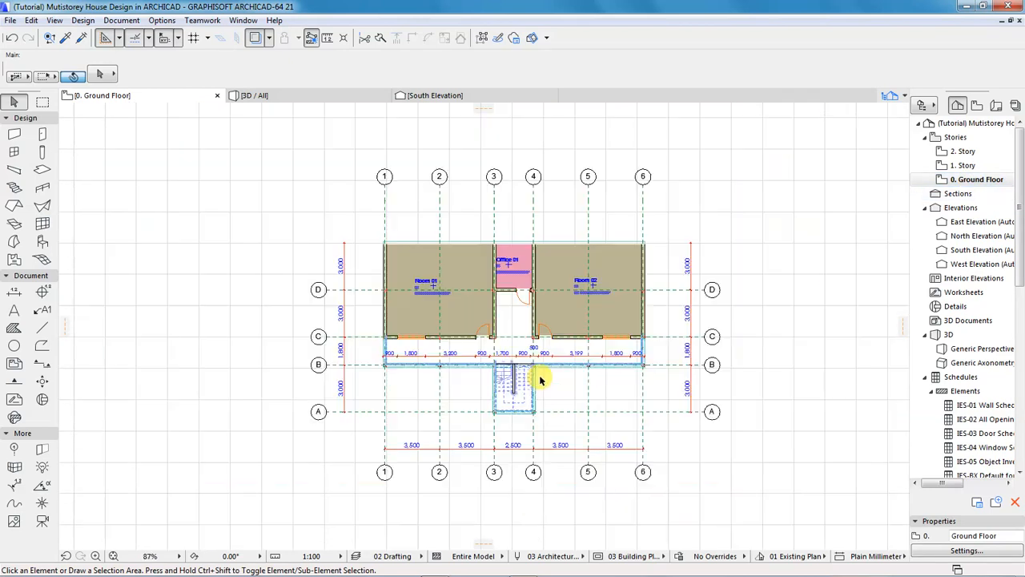
pyautogui.scroll(-3, 539, 352)
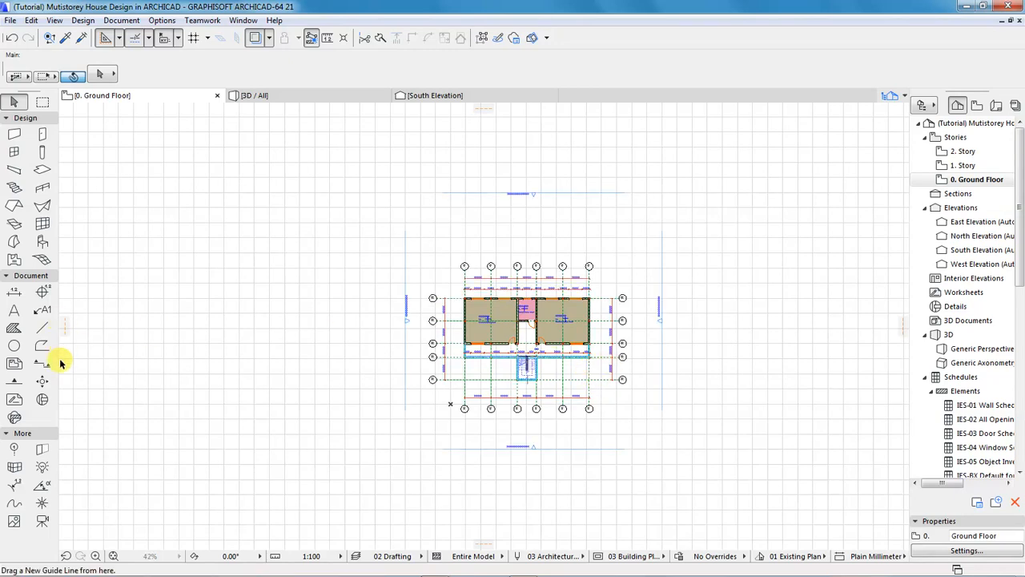
# Draw a rectangular Mesh around the whole ground-floor plan, then select it and open Mesh Selection Settings.
pyautogui.click(82, 21)
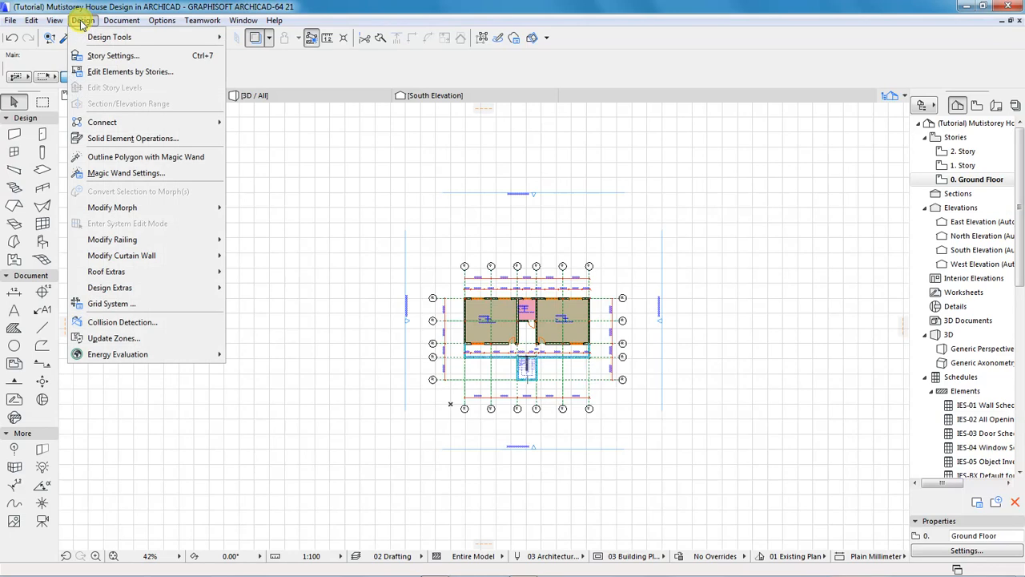
pyautogui.moveTo(160, 37)
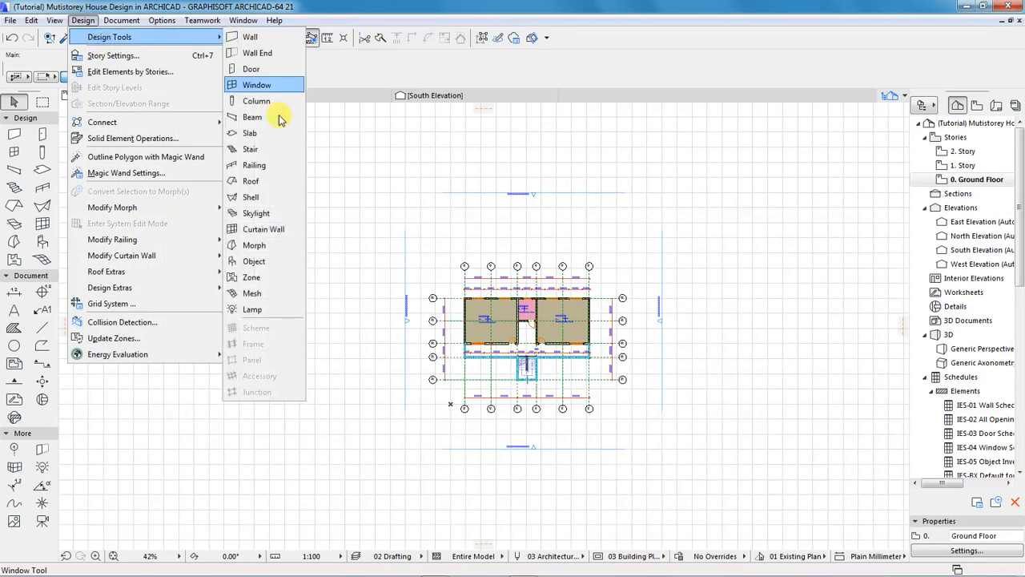
pyautogui.click(252, 294)
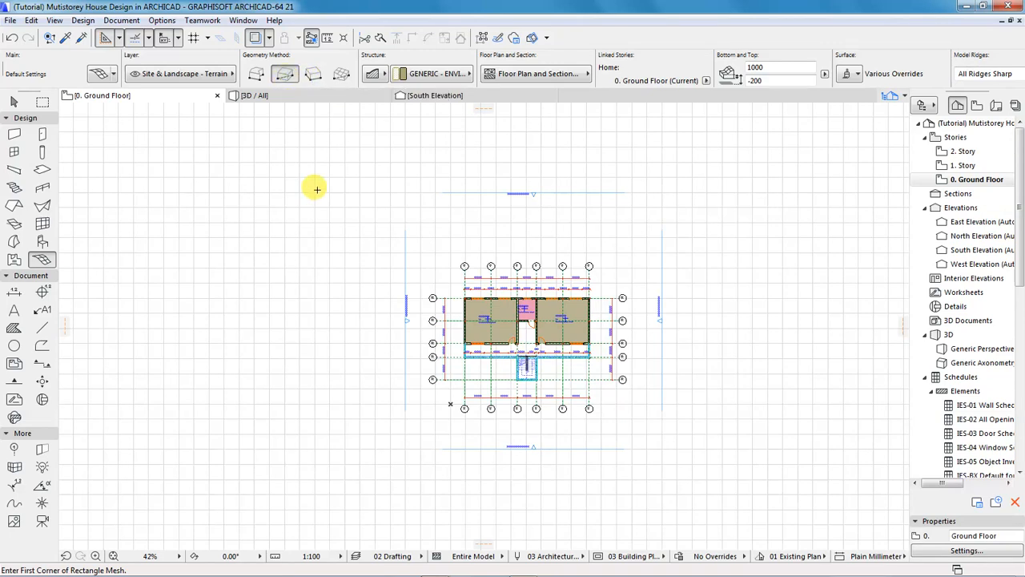
pyautogui.click(329, 147)
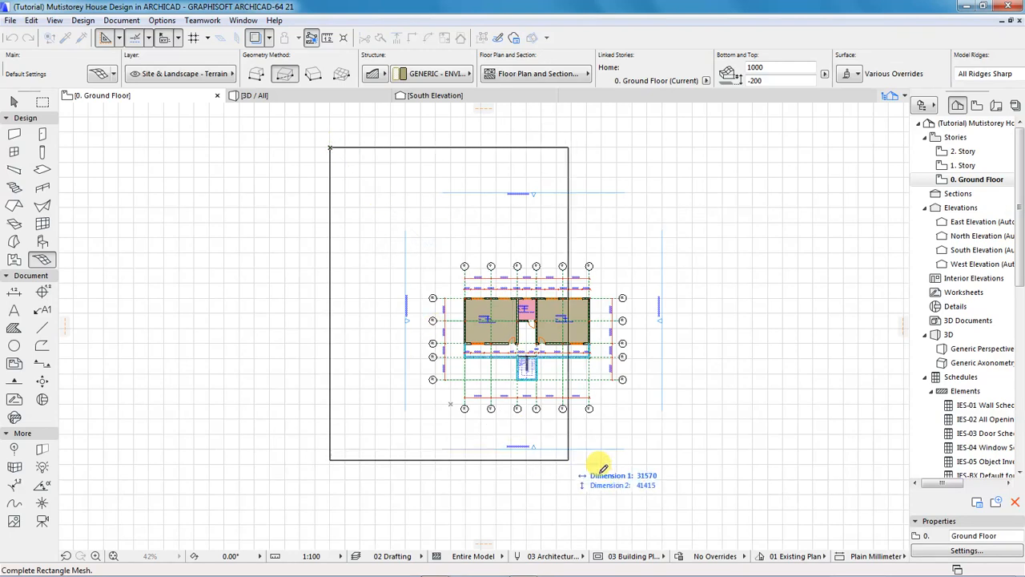
pyautogui.click(722, 514)
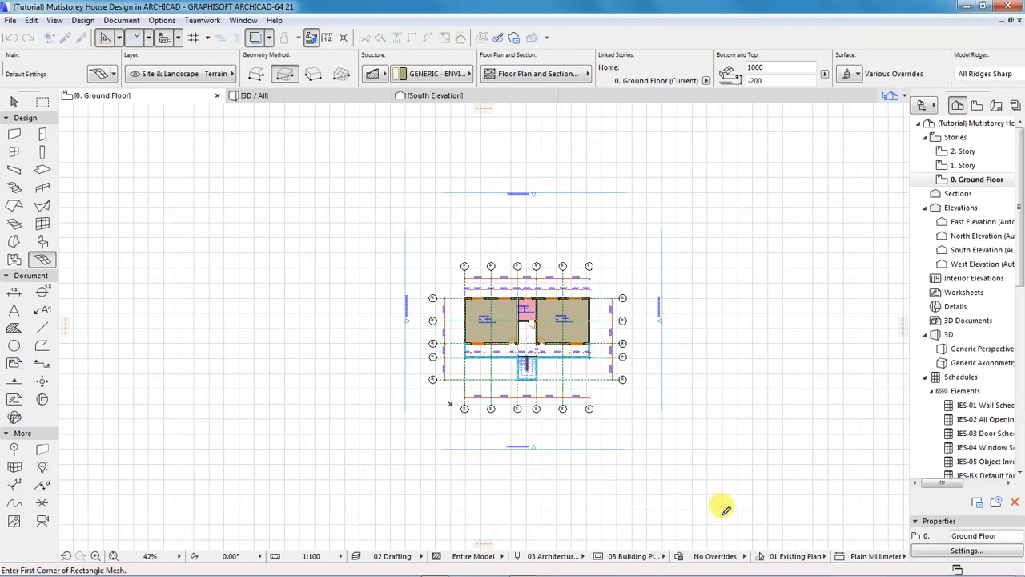
pyautogui.scroll(1, 746, 393)
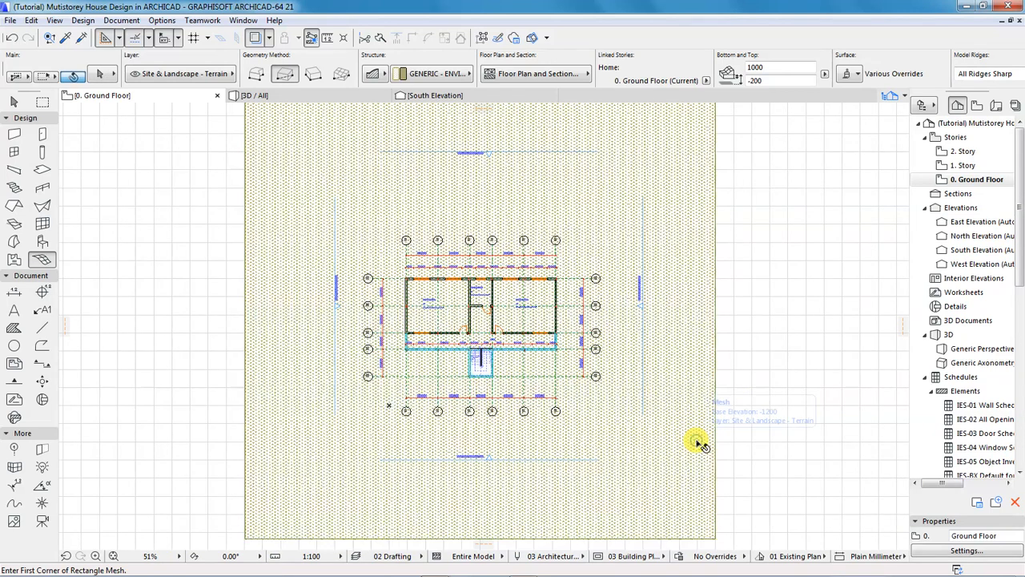
pyautogui.keyDown('shift'); pyautogui.click(698, 442); pyautogui.keyUp('shift')
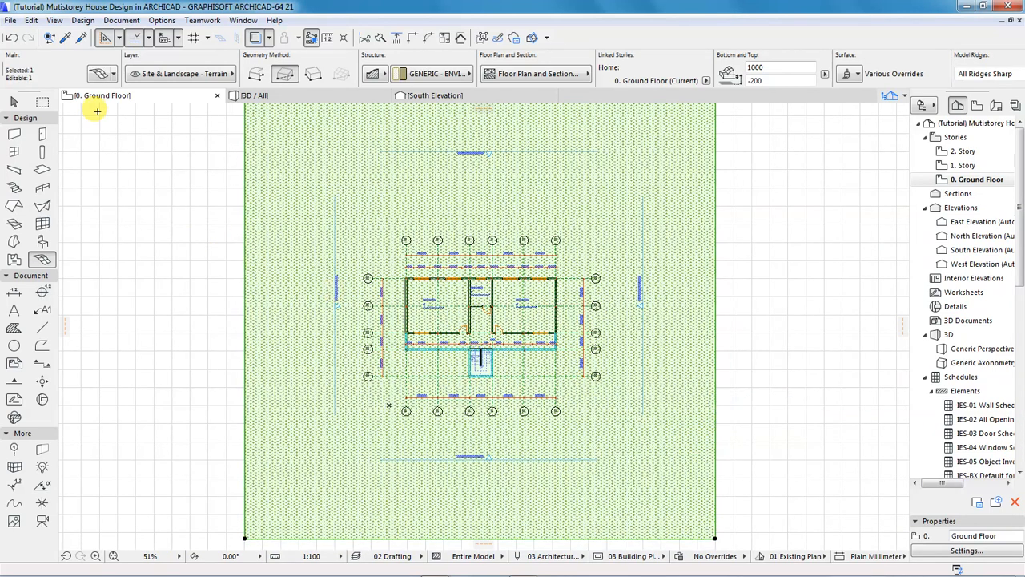
pyautogui.click(98, 73)
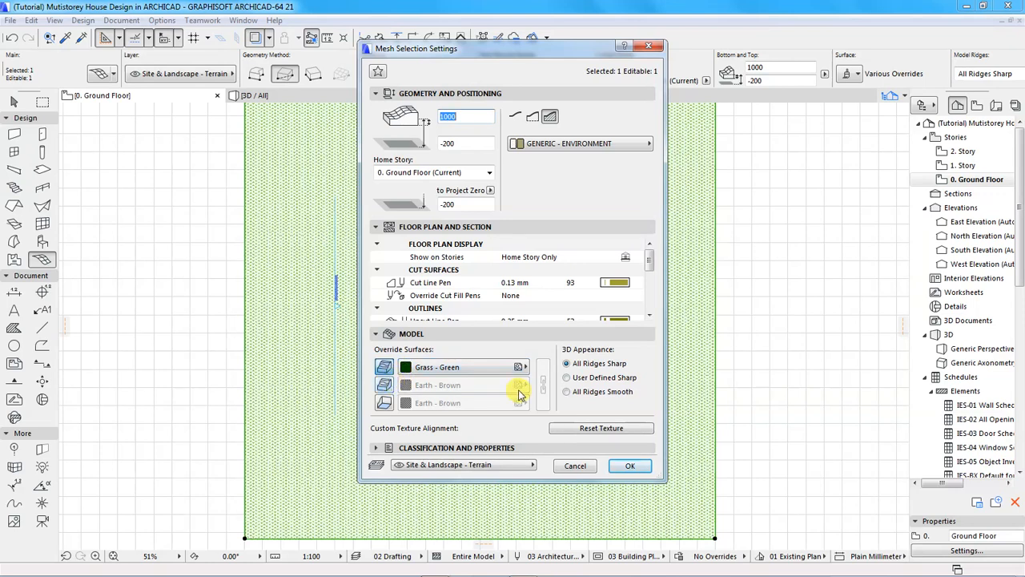
# Give the mesh an Earth - Brown skirt and bottom with a Grass - Green top, then view it in 3D.
pyautogui.click(385, 384)
pyautogui.click(384, 403)
pyautogui.click(385, 369)
pyautogui.click(384, 368)
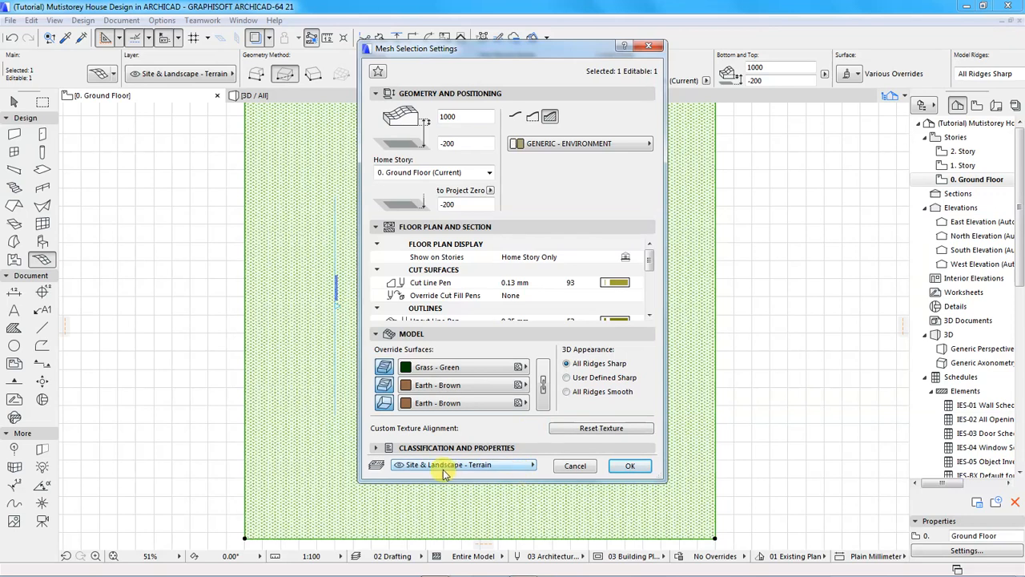
pyautogui.click(629, 465)
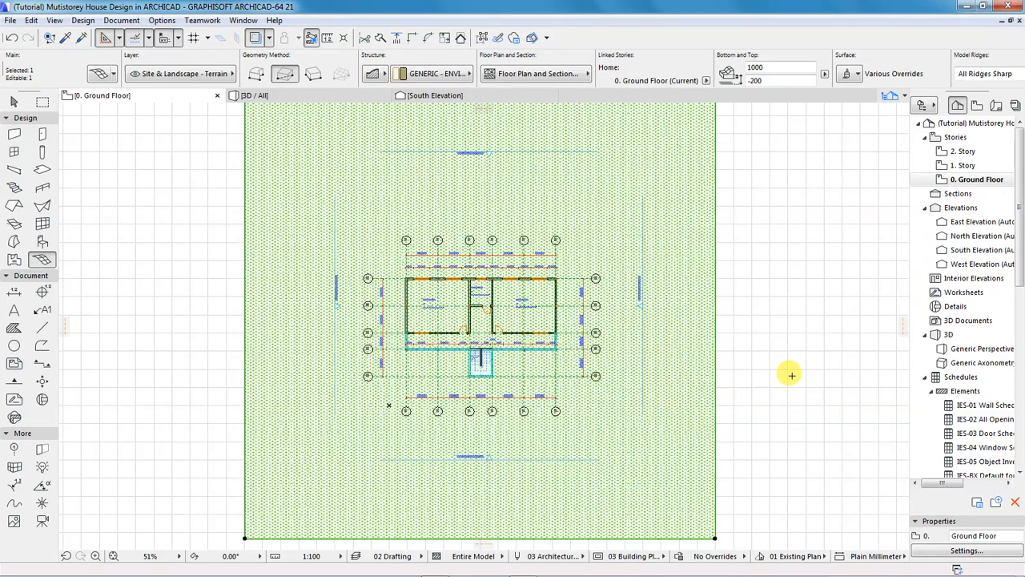
pyautogui.press('Escape')
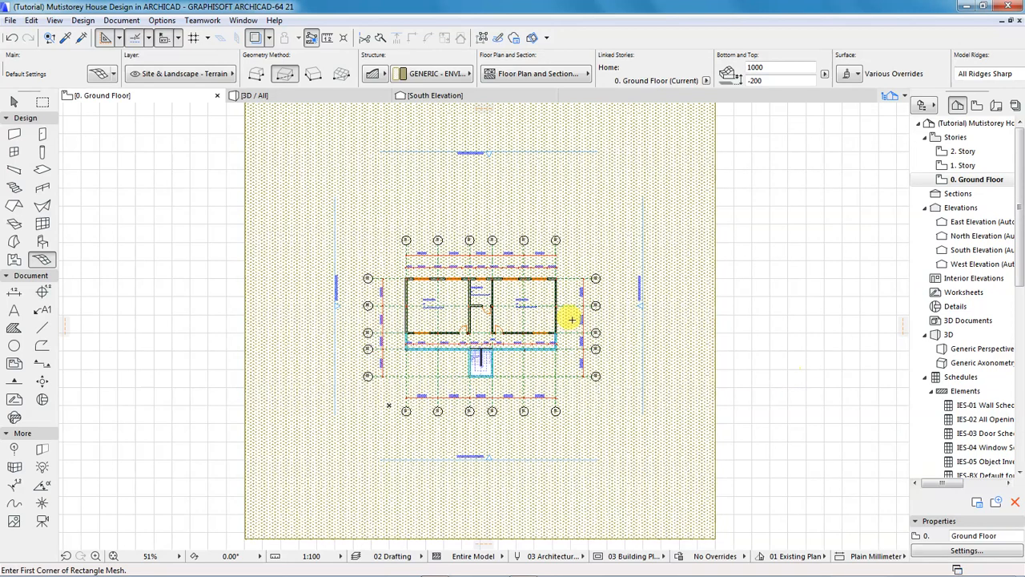
pyautogui.click(264, 95)
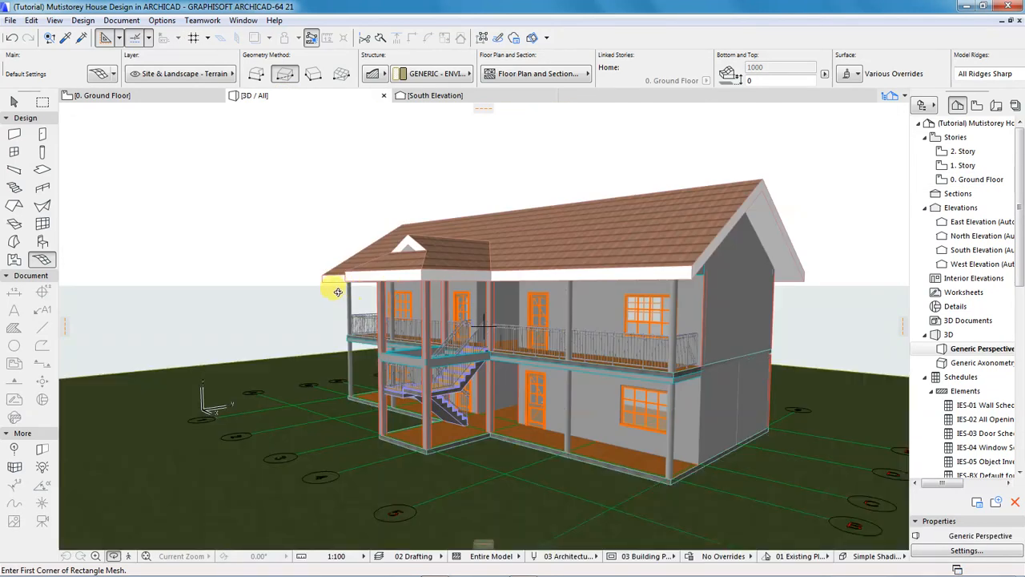
# Orbit and zoom to inspect the grass terrain, then go back to the 0. Ground Floor plan.
pyautogui.moveTo(255, 288)
pyautogui.mouseDown()
pyautogui.moveTo(424, 284)
pyautogui.moveTo(497, 307)
pyautogui.moveTo(717, 224)
pyautogui.moveTo(609, 284)
pyautogui.moveTo(263, 286)
pyautogui.mouseUp()
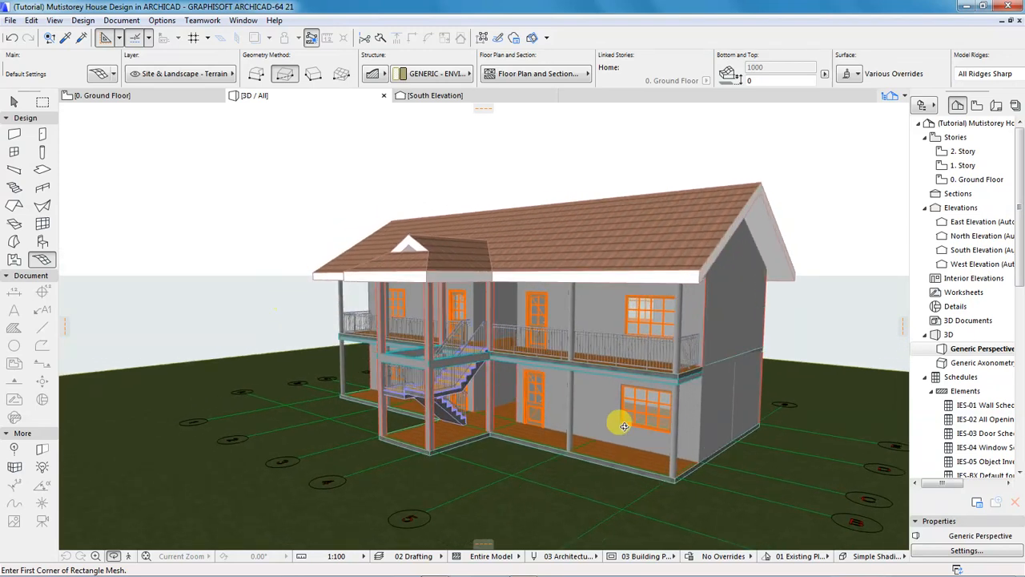
pyautogui.scroll(1, 588, 434)
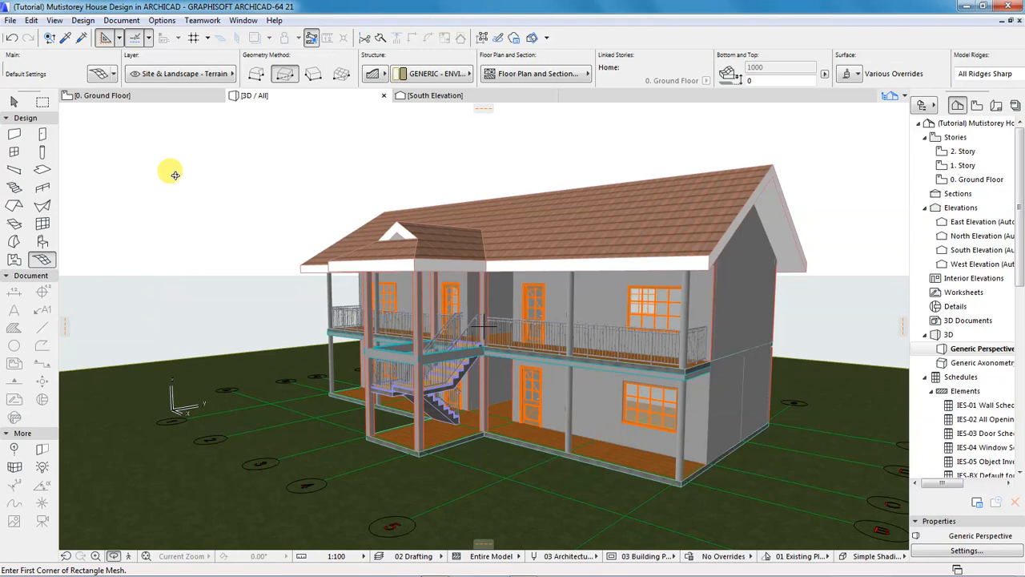
pyautogui.click(120, 96)
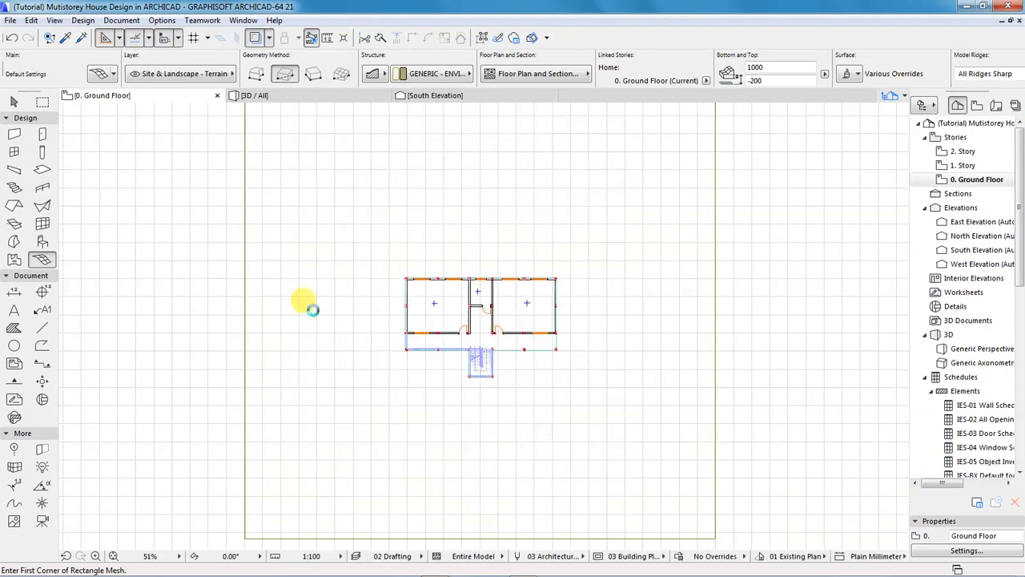
# Select all 11 grid elements with the Grid tool and open their selection settings.
pyautogui.click(15, 451)
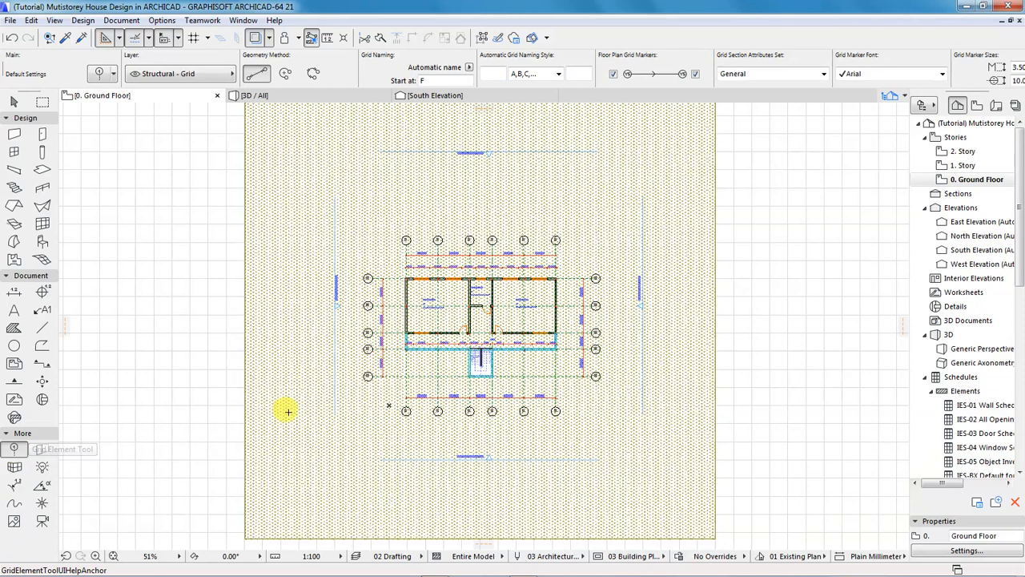
pyautogui.hotkey('ctrl', 'a')
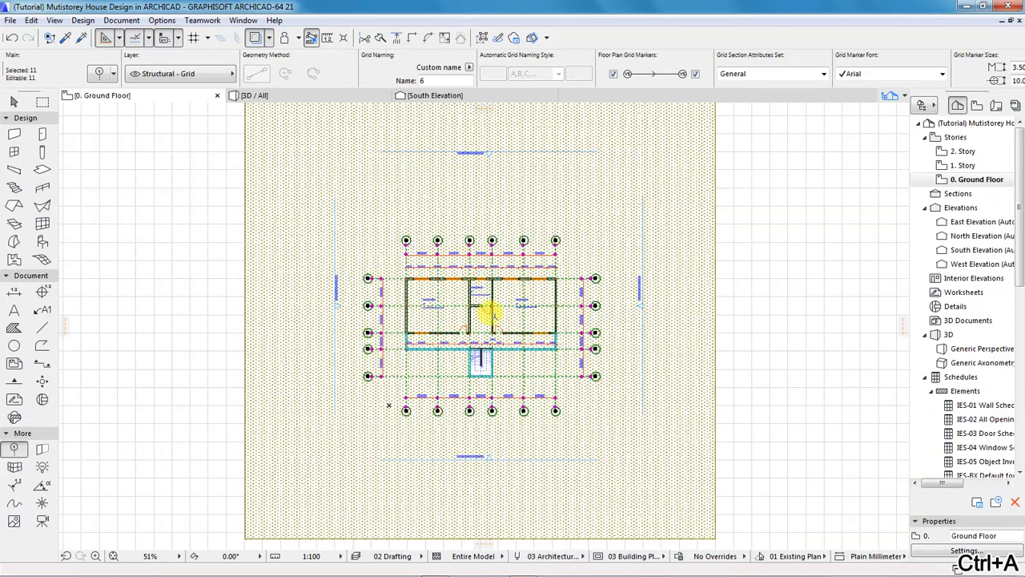
pyautogui.scroll(4, 487, 318)
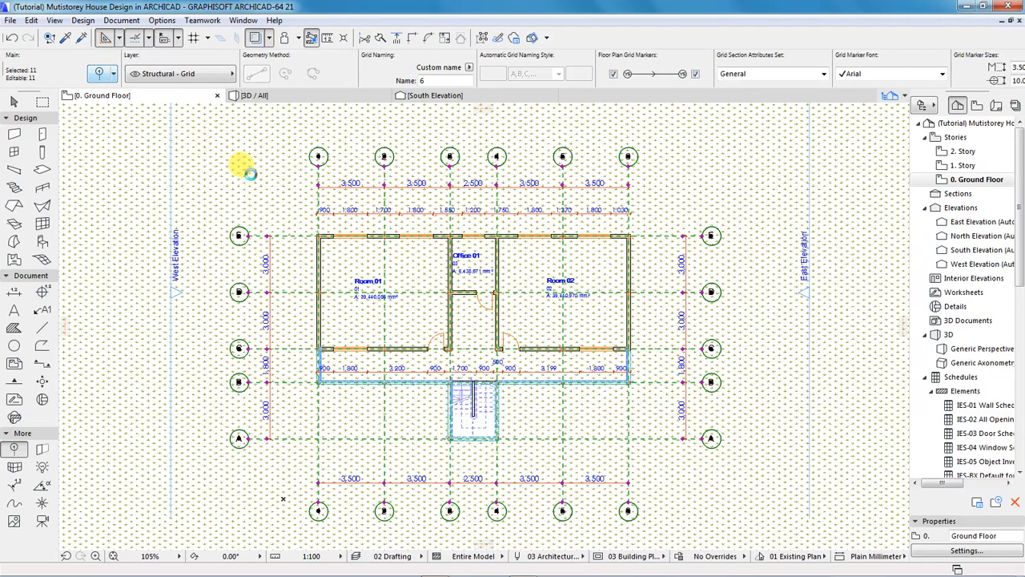
pyautogui.hotkey('ctrl', 't')
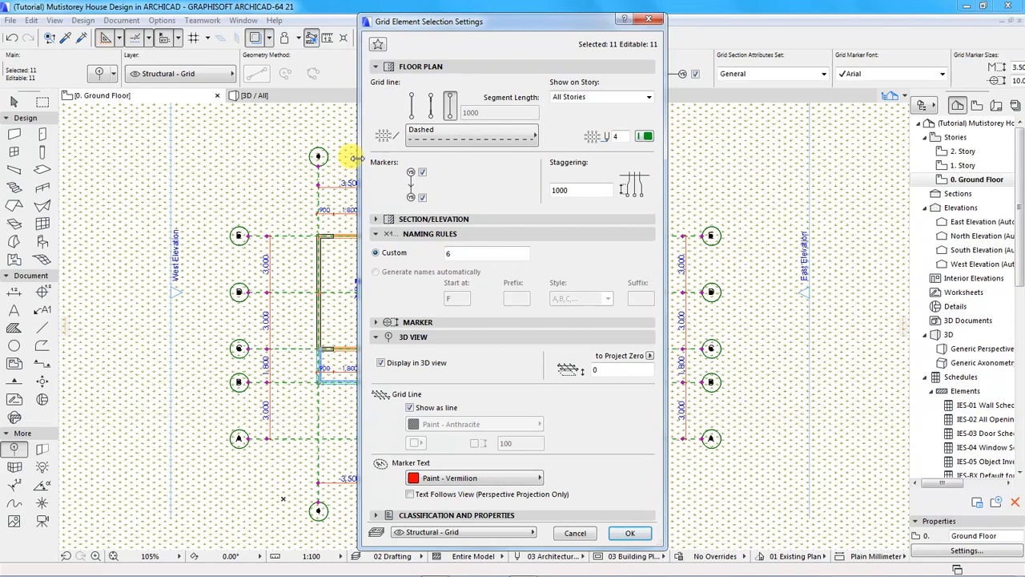
# In the 3D View panel, uncheck Display in 3D view and confirm with OK.
pyautogui.click(420, 67)
pyautogui.click(424, 82)
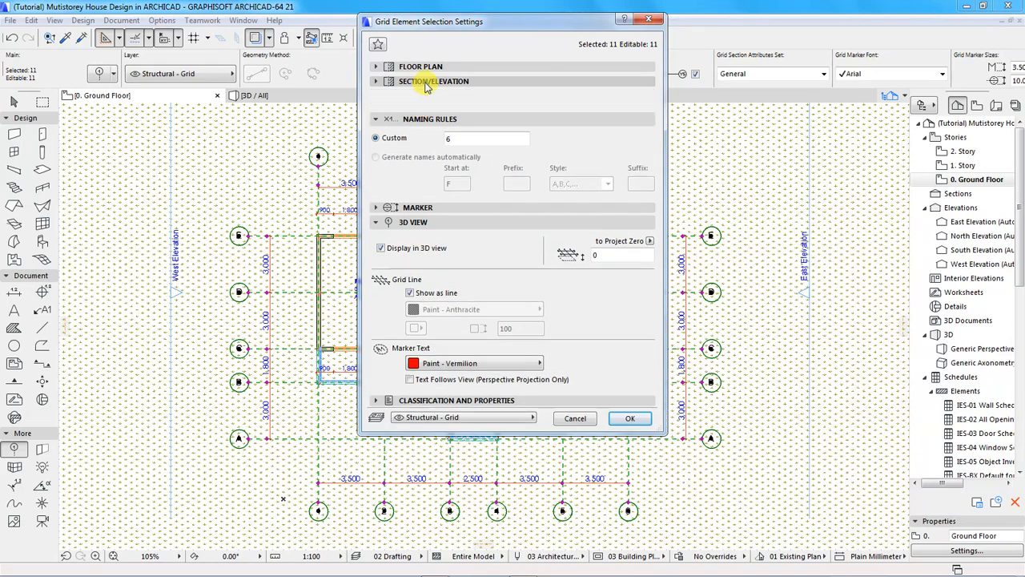
pyautogui.click(422, 82)
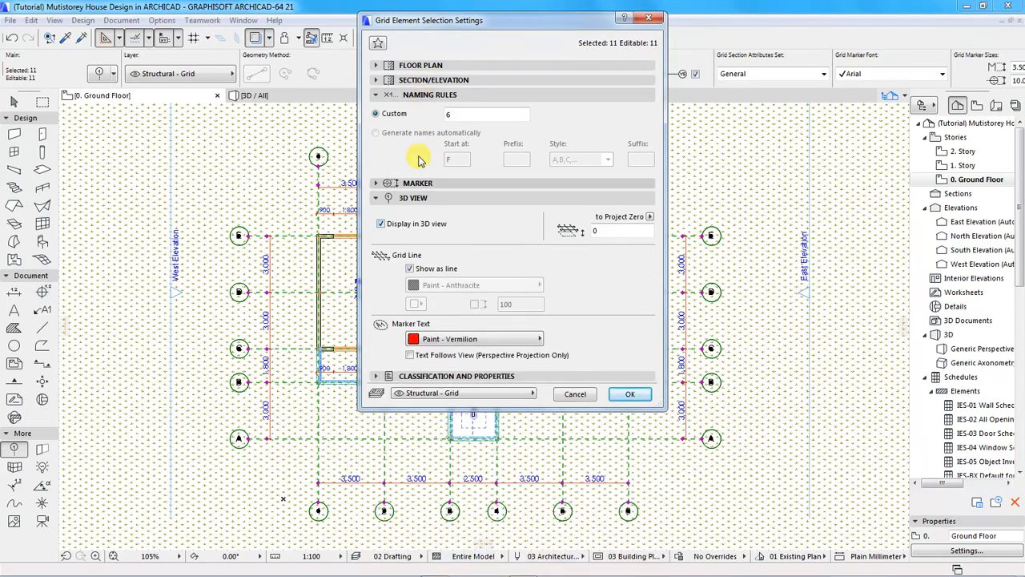
pyautogui.click(424, 96)
pyautogui.click(431, 110)
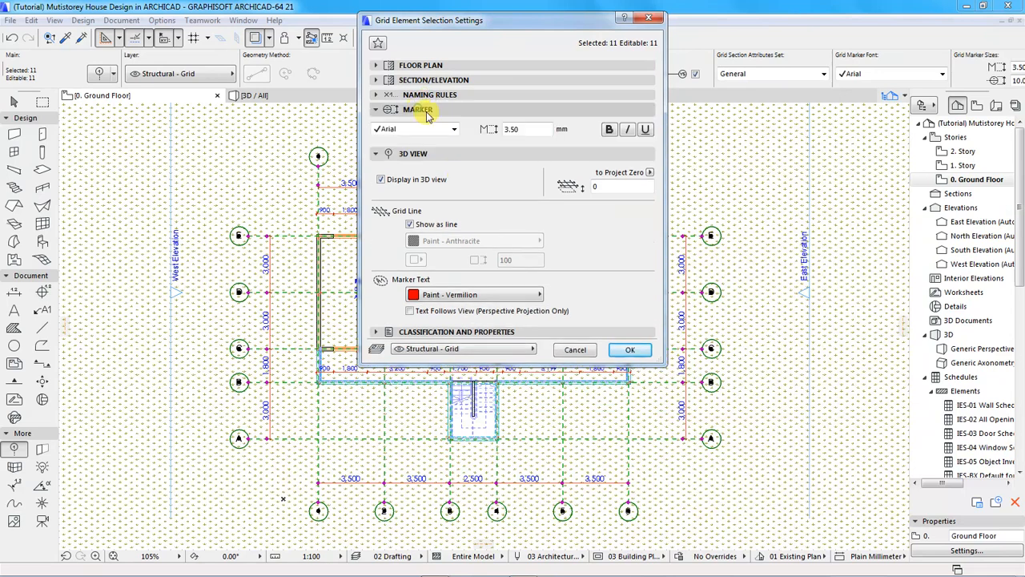
pyautogui.click(431, 110)
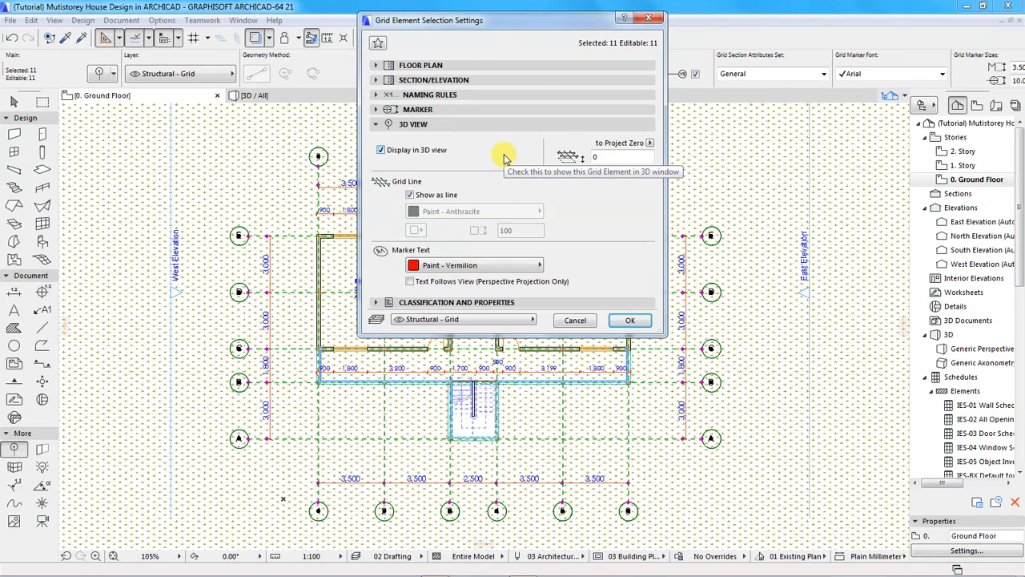
pyautogui.click(382, 151)
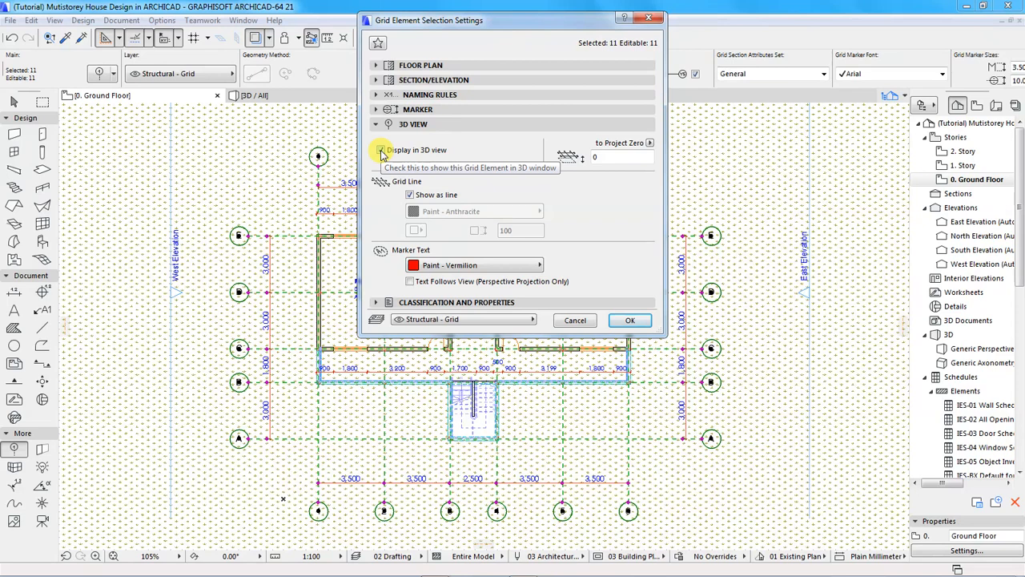
pyautogui.click(381, 151)
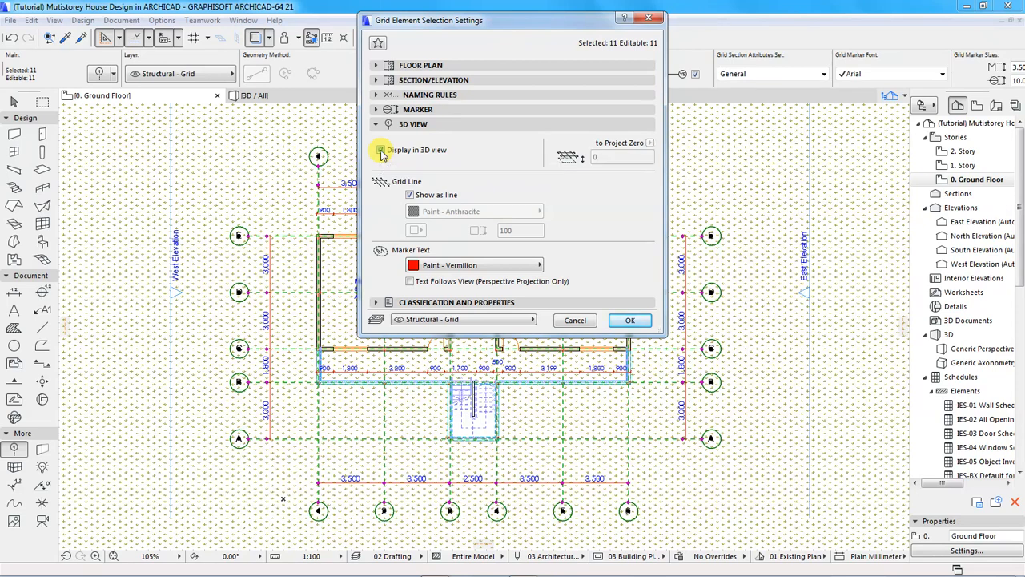
pyautogui.click(434, 154)
pyautogui.click(630, 320)
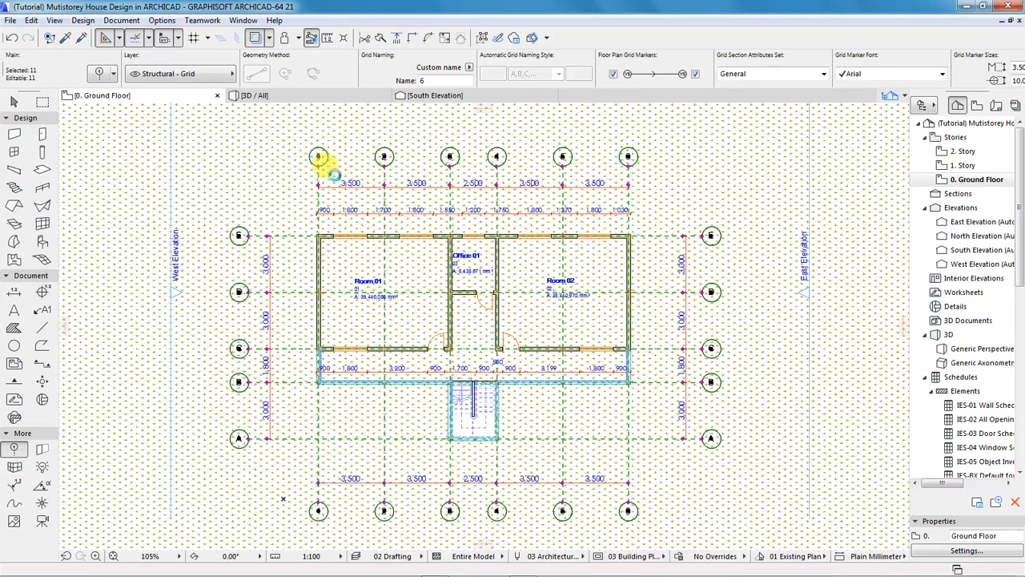
pyautogui.click(285, 99)
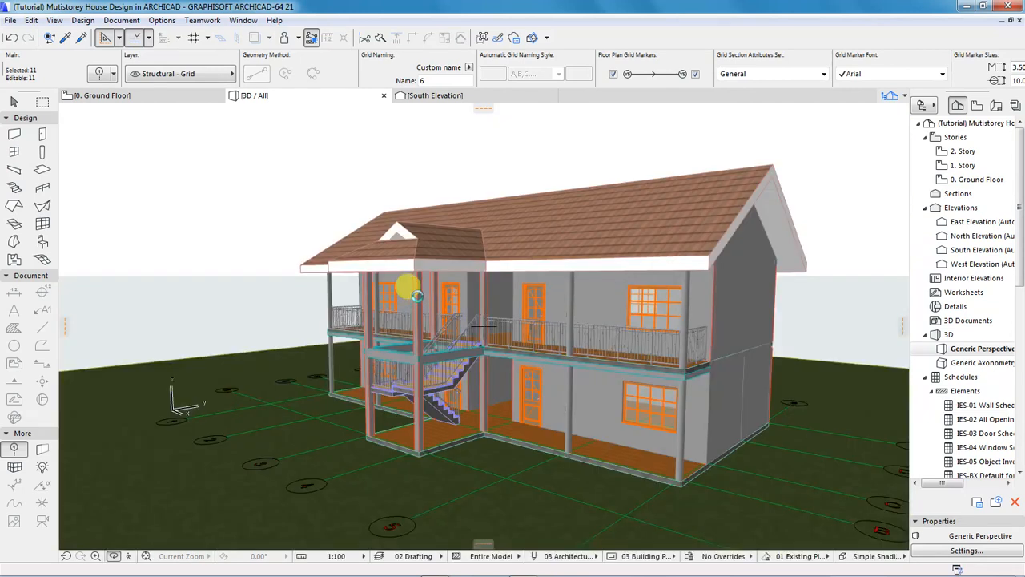
pyautogui.keyDown('shift'); pyautogui.moveTo(355, 457); pyautogui.dragTo(723, 456, button='middle'); pyautogui.keyUp('shift')
pyautogui.scroll(-3, 719, 433)
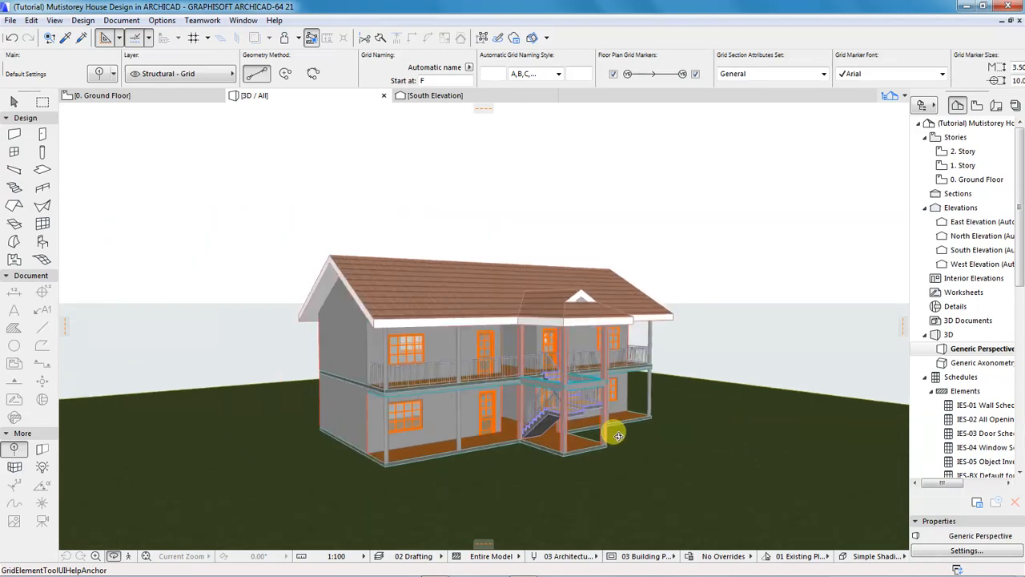
pyautogui.keyDown('shift'); pyautogui.moveTo(436, 461); pyautogui.dragTo(454, 448, button='middle'); pyautogui.keyUp('shift')
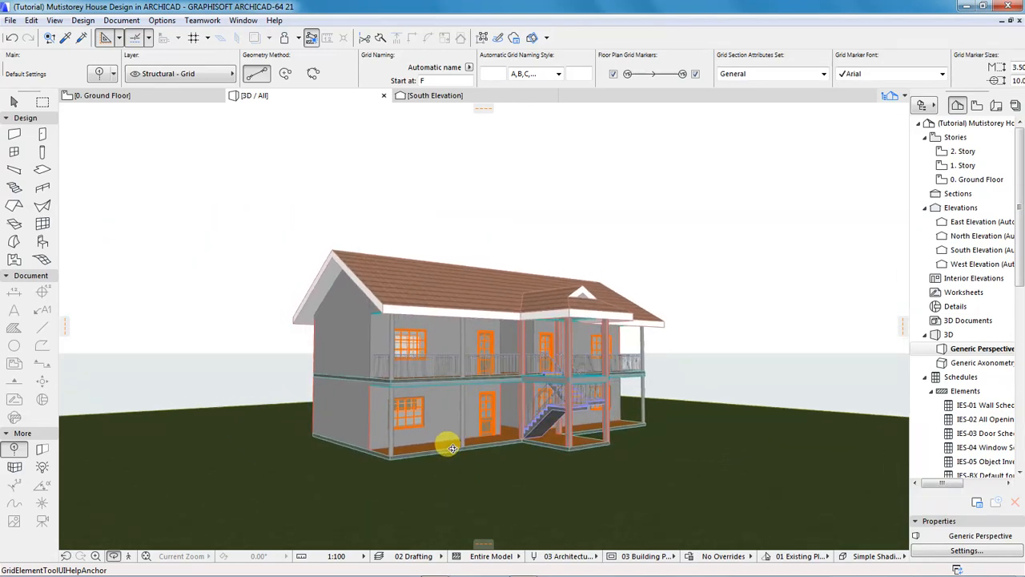
pyautogui.scroll(3, 493, 407)
pyautogui.scroll(3, 601, 465)
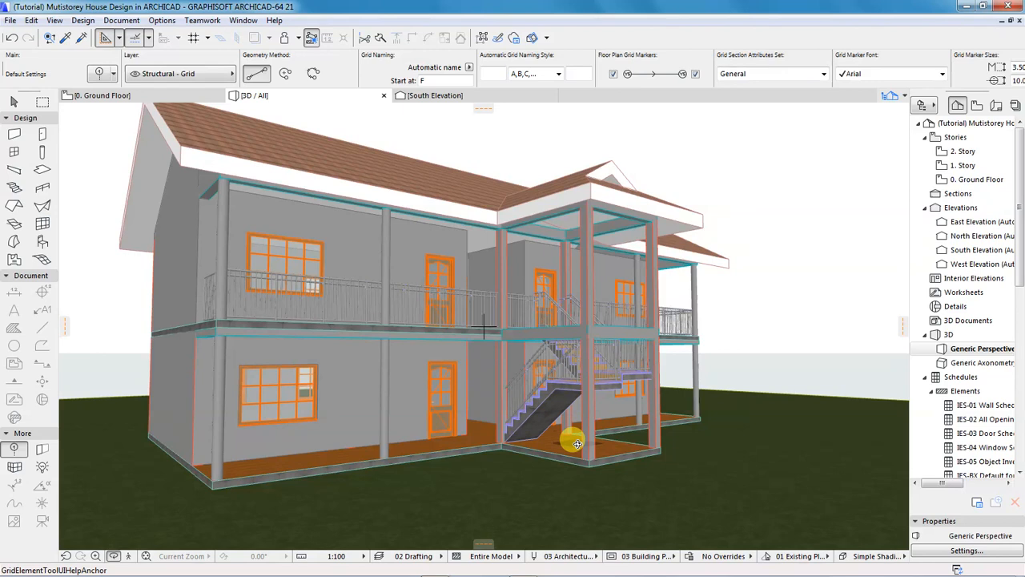
# Return to the 0. Ground Floor plan, pick the Slab tool, and zoom in around the stair.
pyautogui.click(144, 96)
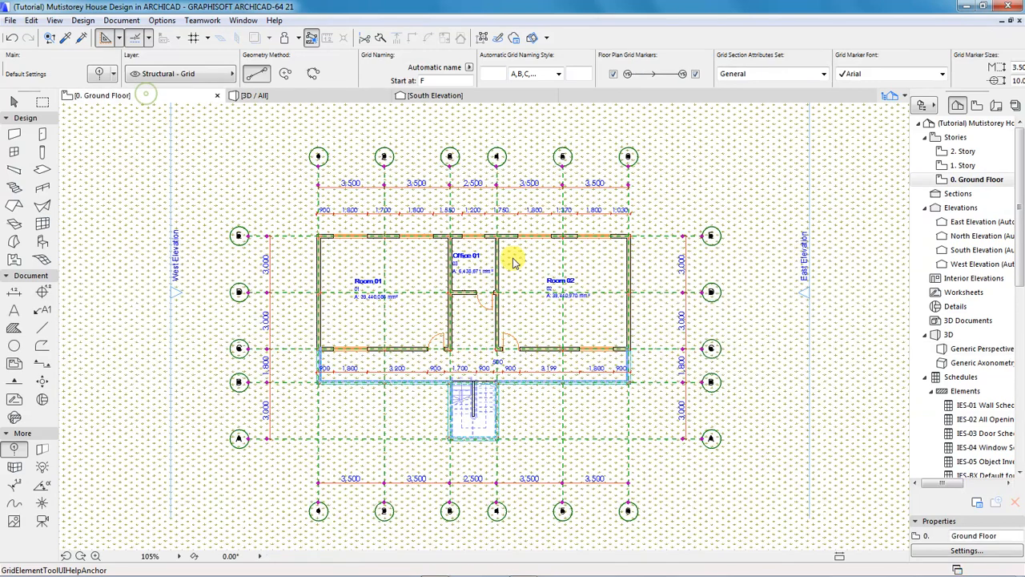
pyautogui.scroll(5, 517, 392)
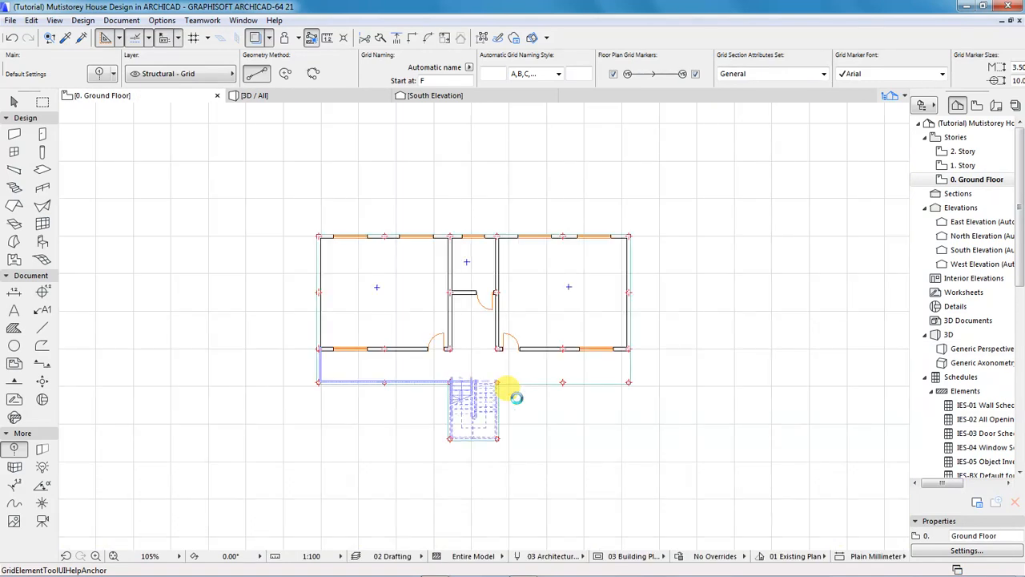
pyautogui.click(47, 171)
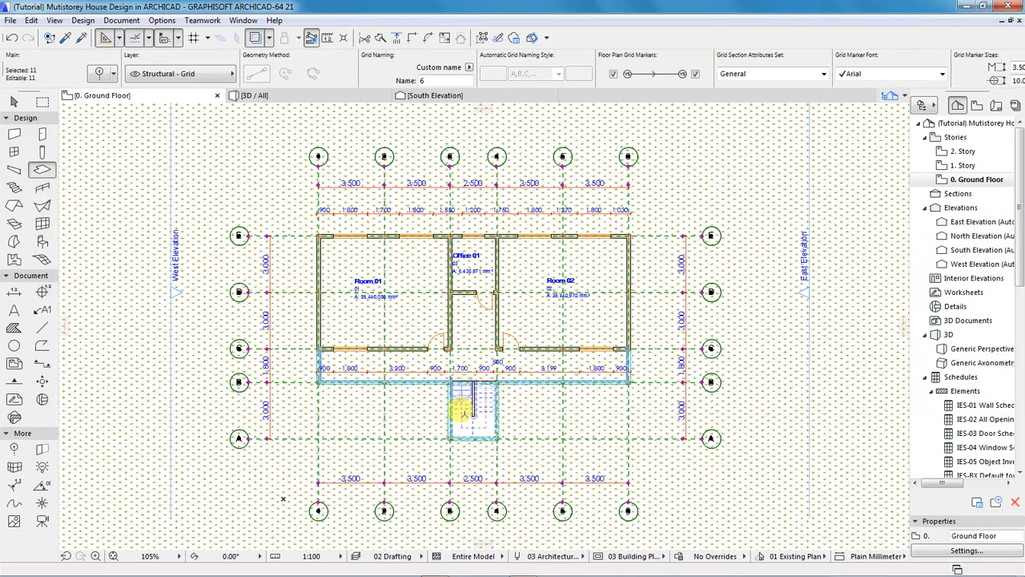
pyautogui.scroll(3, 459, 409)
pyautogui.scroll(2, 459, 410)
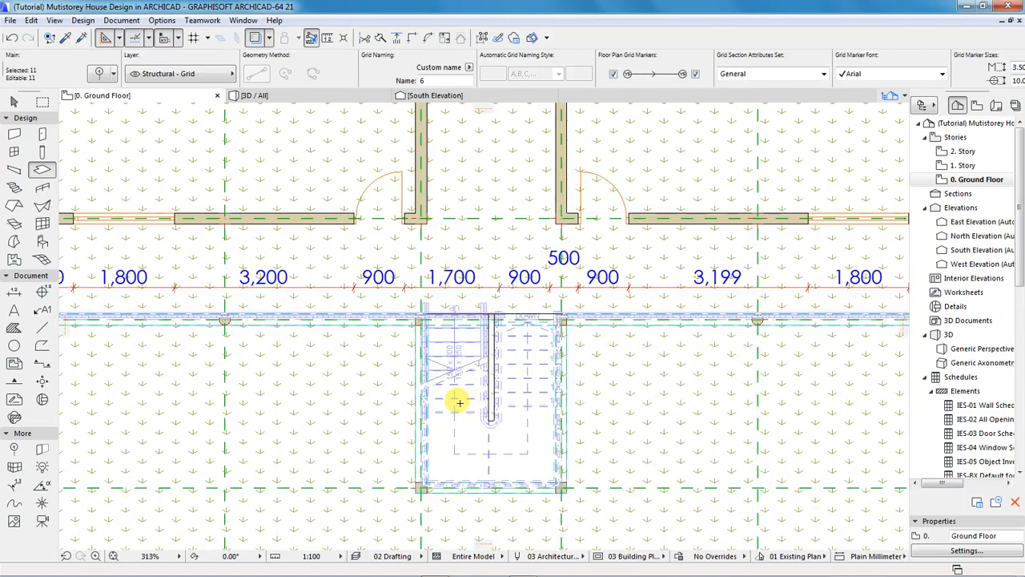
pyautogui.scroll(-4, 467, 402)
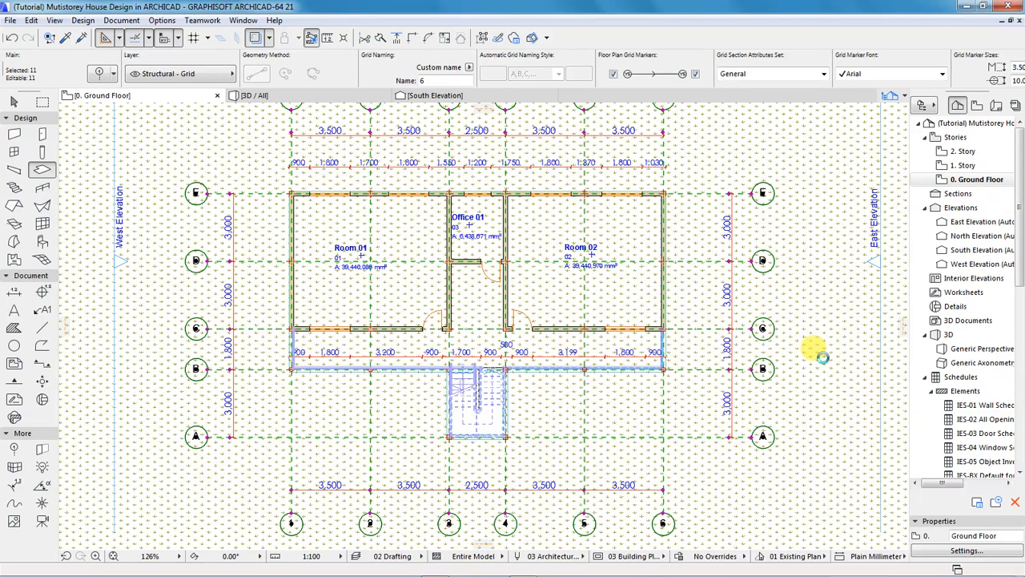
# Draw a rectangular slab covering the whole building outline, then select it around the stair.
pyautogui.press('Escape')
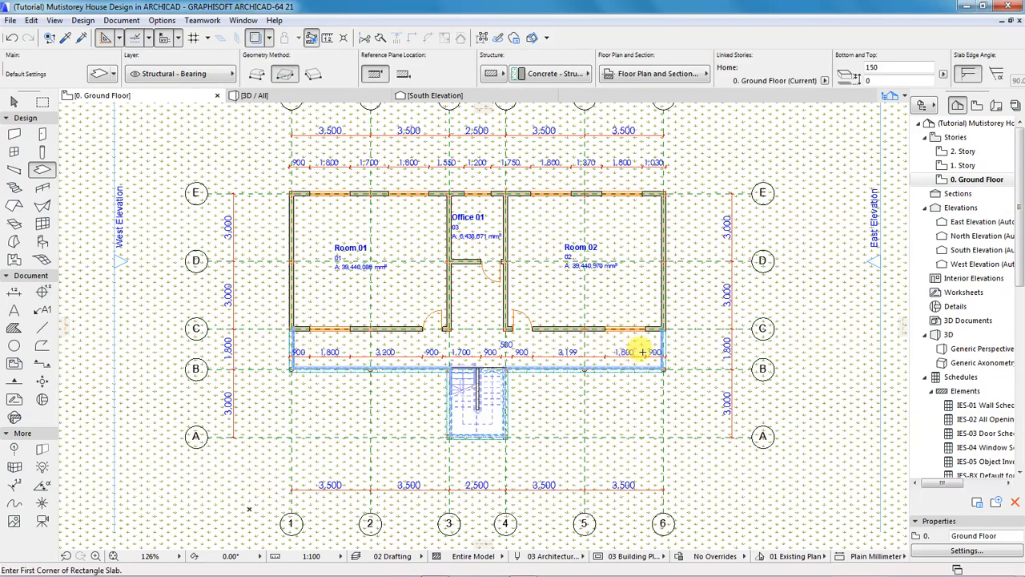
pyautogui.click(558, 314)
pyautogui.click(468, 410)
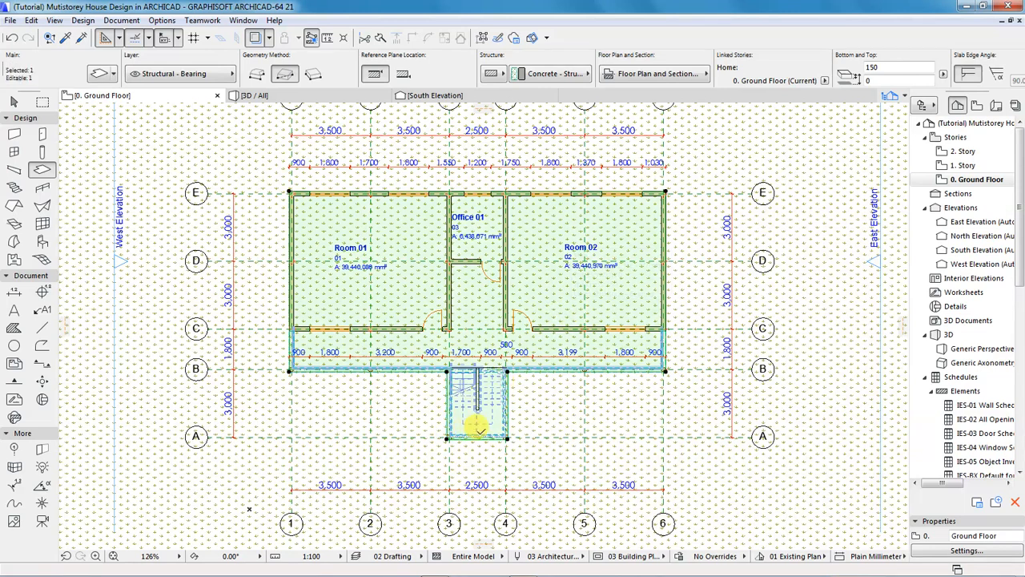
pyautogui.scroll(4, 481, 419)
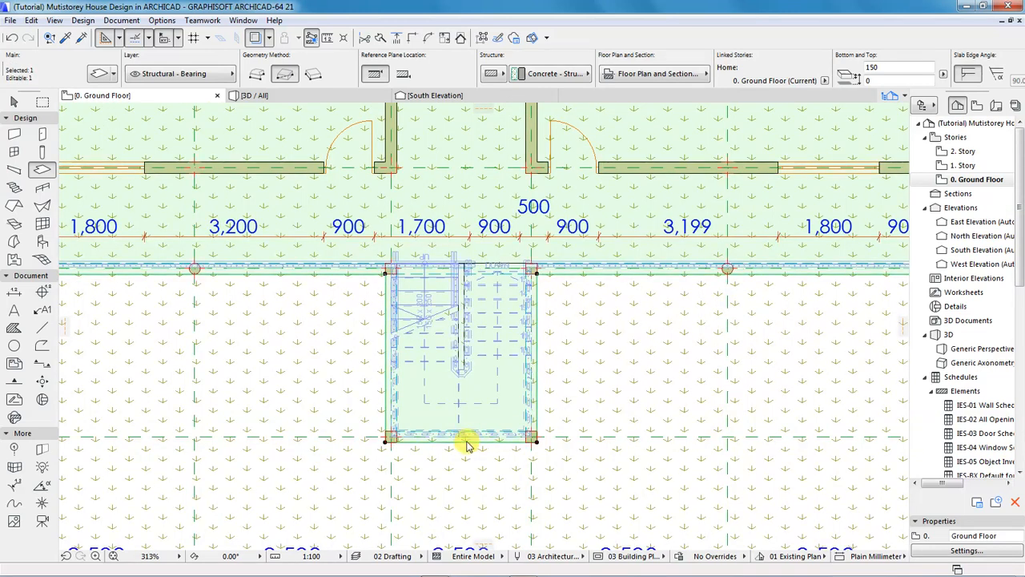
# Offset the slab's bottom edge back to the building line and check the result in 3D.
pyautogui.click(466, 440)
pyautogui.click(577, 407)
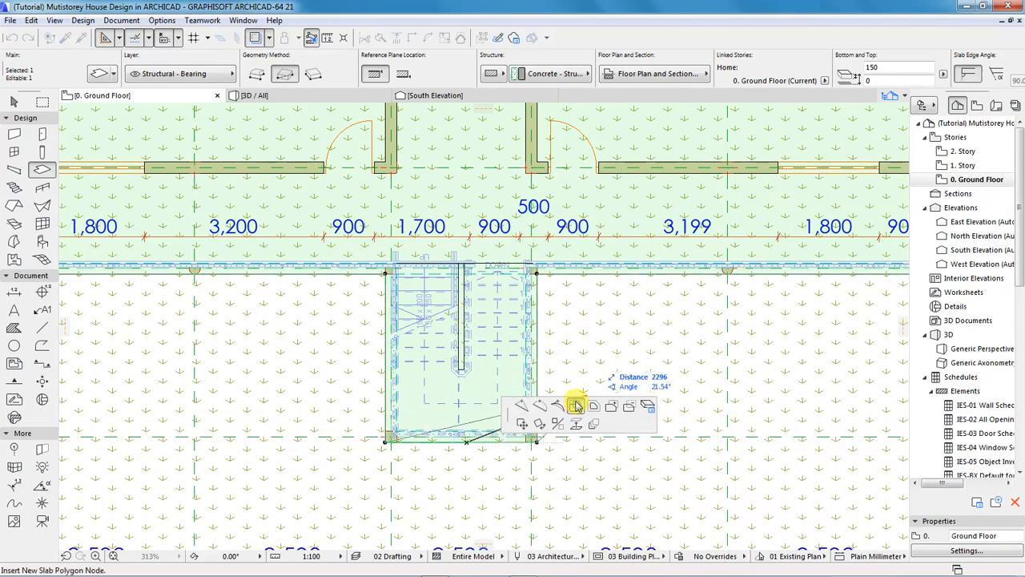
pyautogui.click(535, 268)
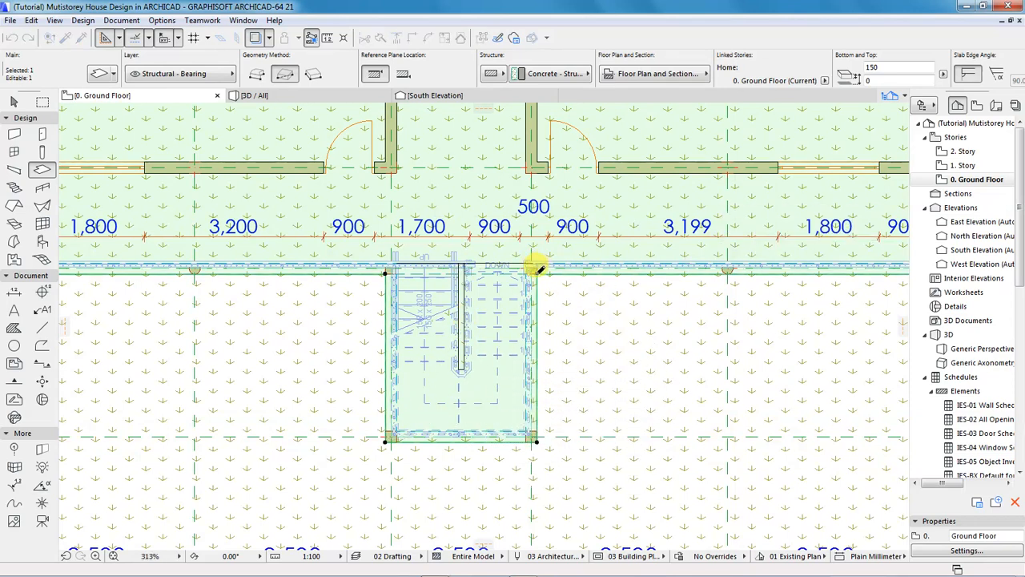
pyautogui.scroll(-3, 489, 411)
pyautogui.scroll(-1, 489, 412)
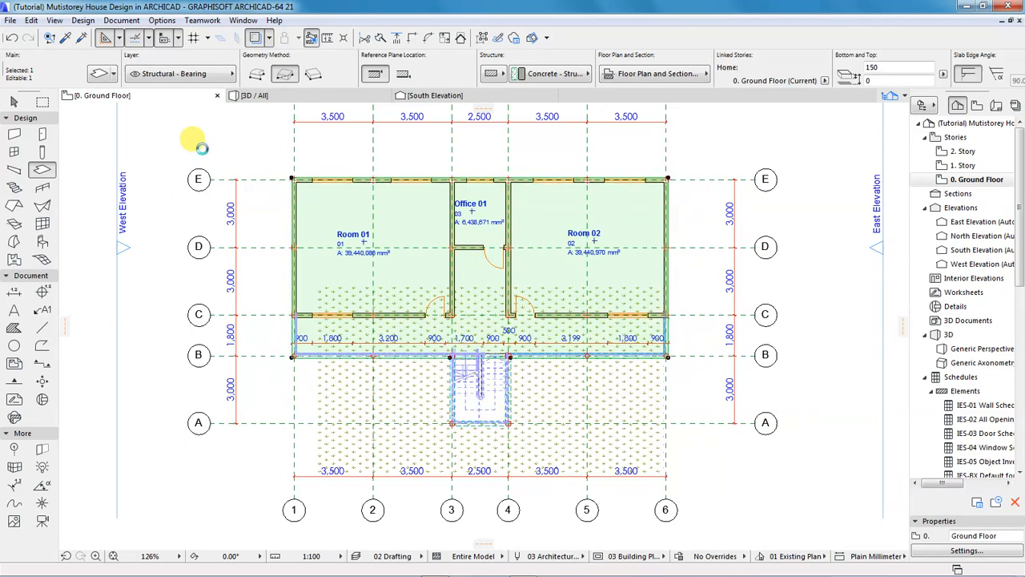
pyautogui.press('Escape')
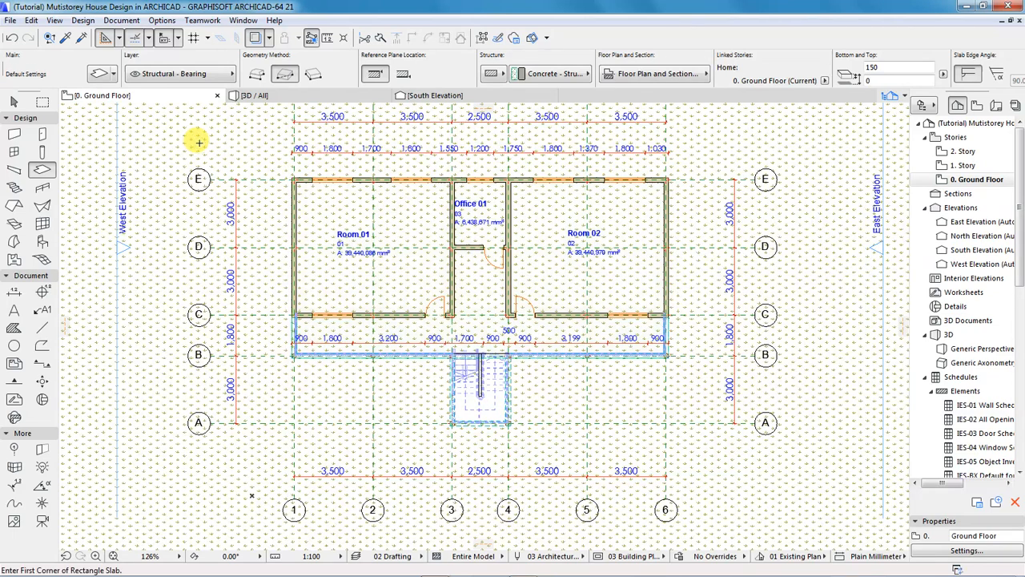
pyautogui.click(255, 95)
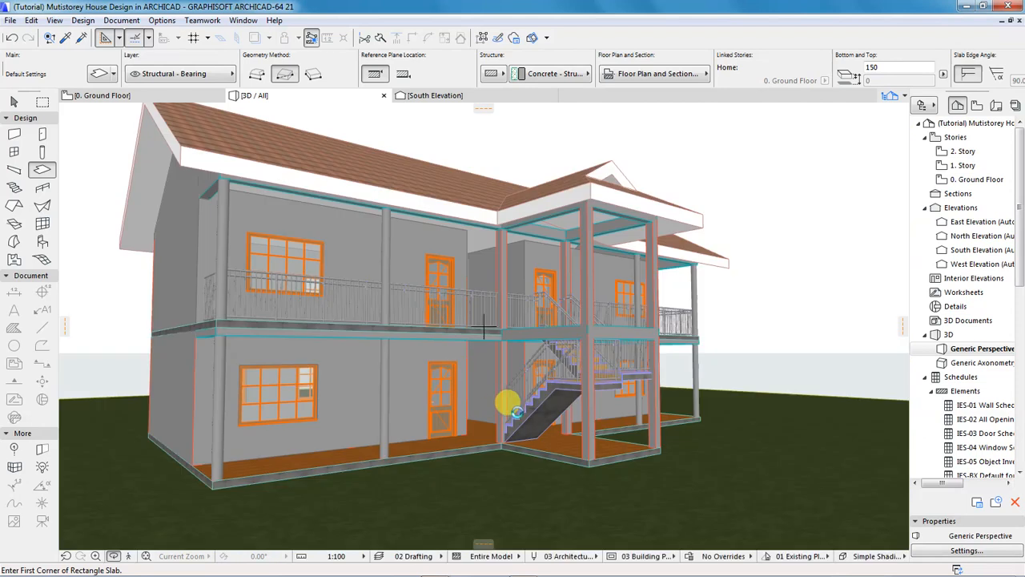
pyautogui.keyDown('shift'); pyautogui.moveTo(554, 443); pyautogui.dragTo(515, 430, button='middle'); pyautogui.keyUp('shift')
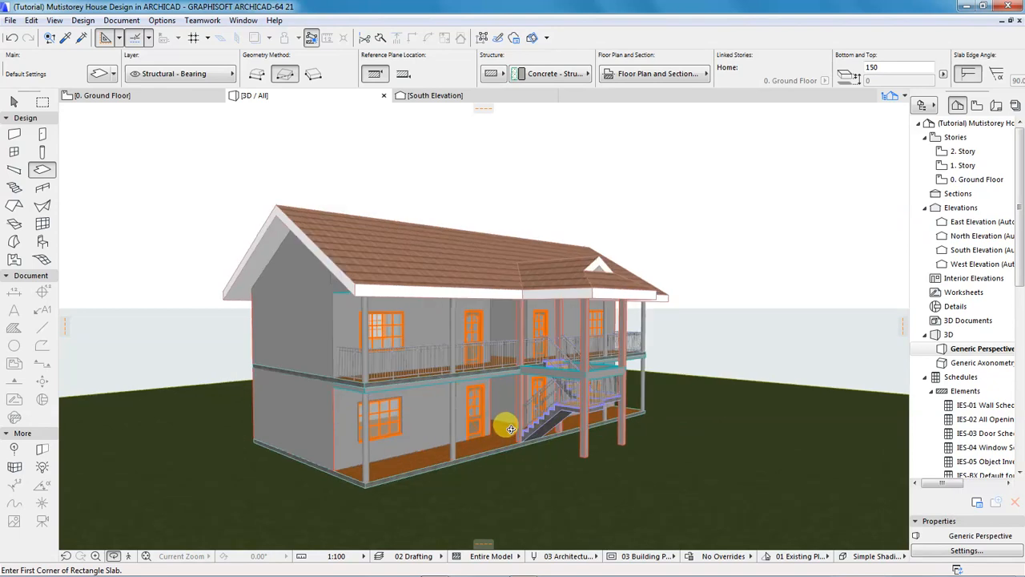
pyautogui.scroll(2, 409, 439)
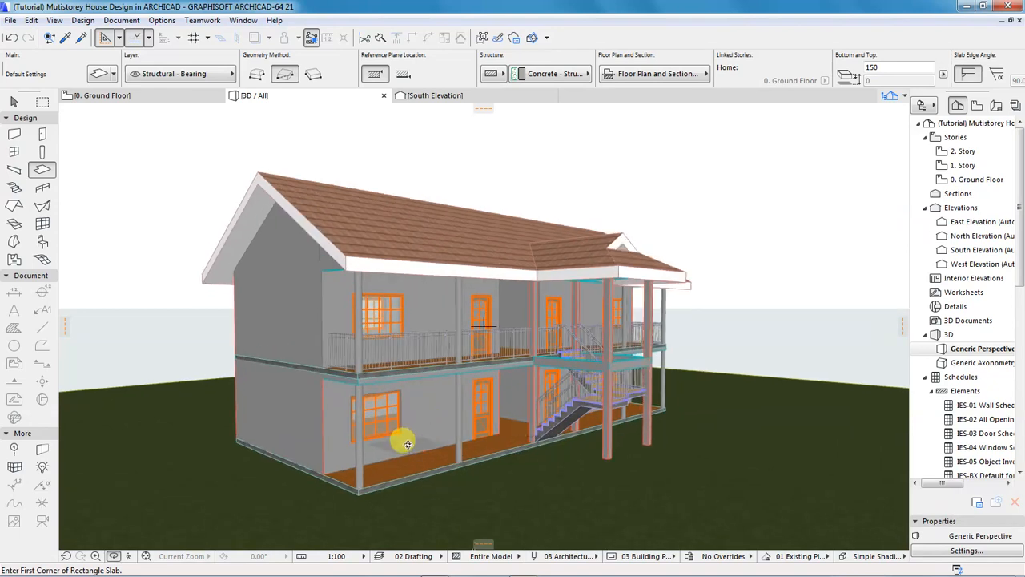